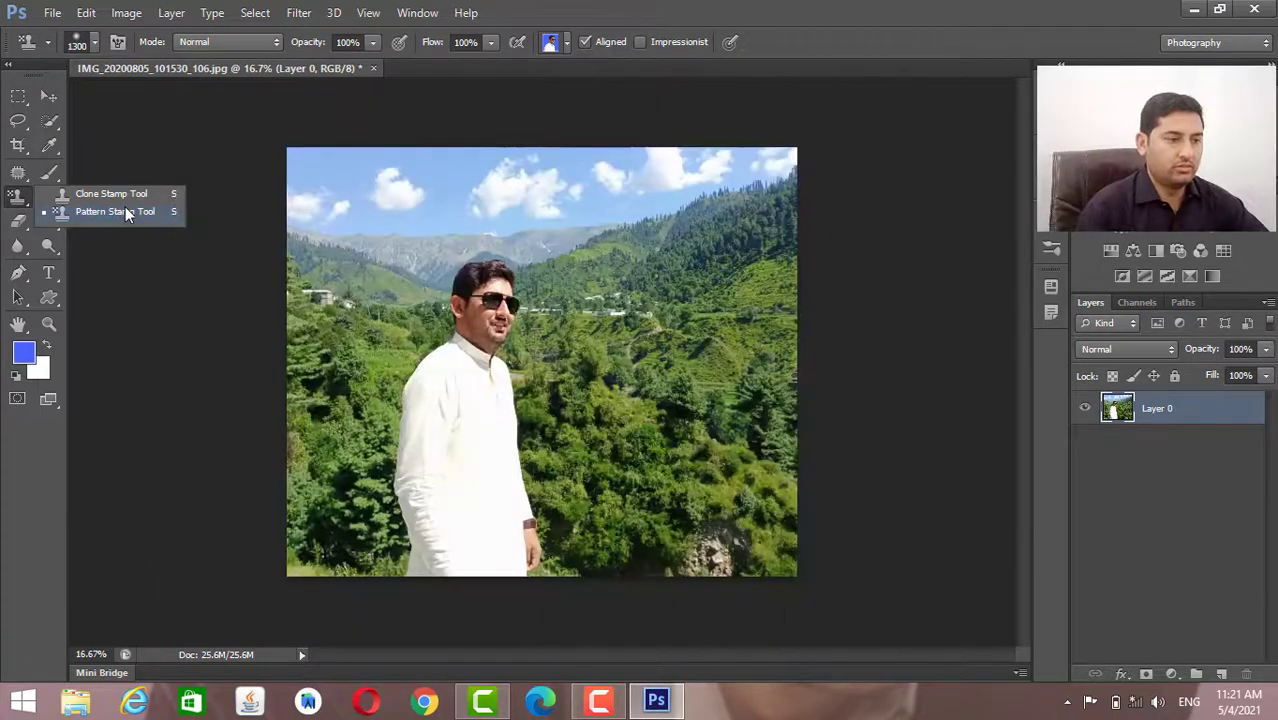
# Activate the Pattern Stamp tool with a brush size of 500 and add a new layer above the photo.
pyautogui.click(115, 212)
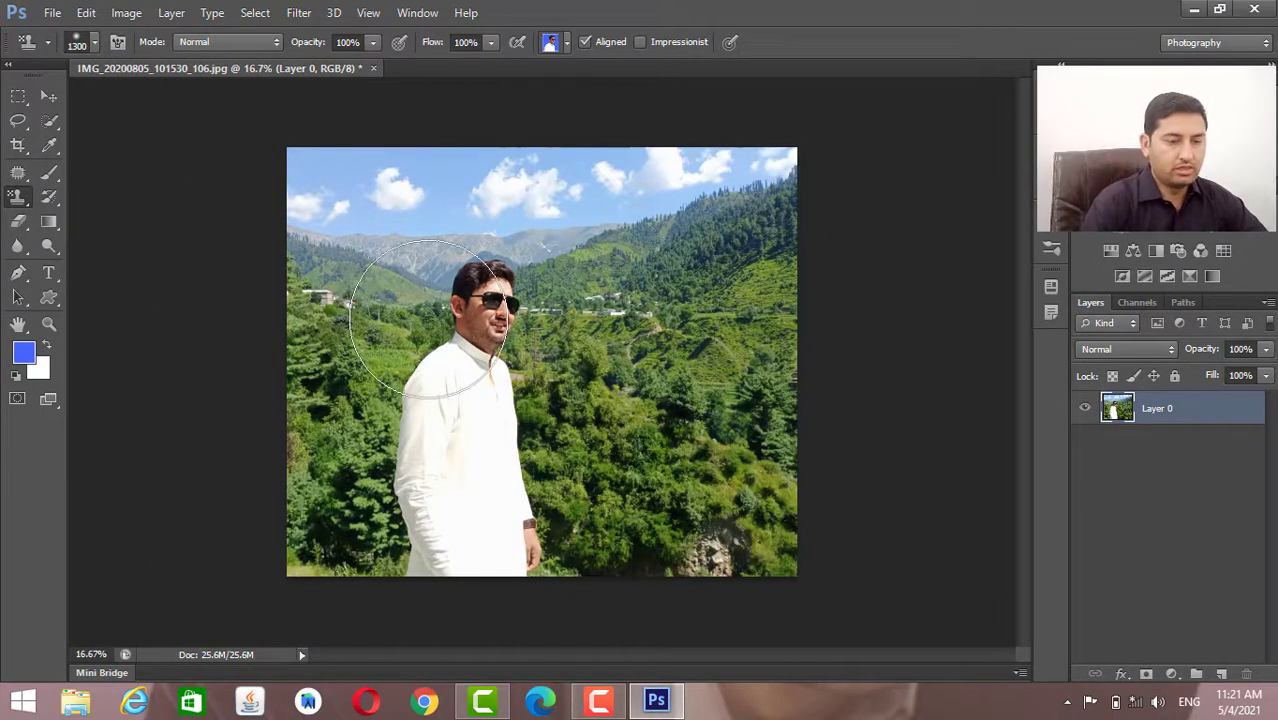
pyautogui.press('[')
pyautogui.press('[')
pyautogui.press('[')
pyautogui.press('[')
pyautogui.press('[')
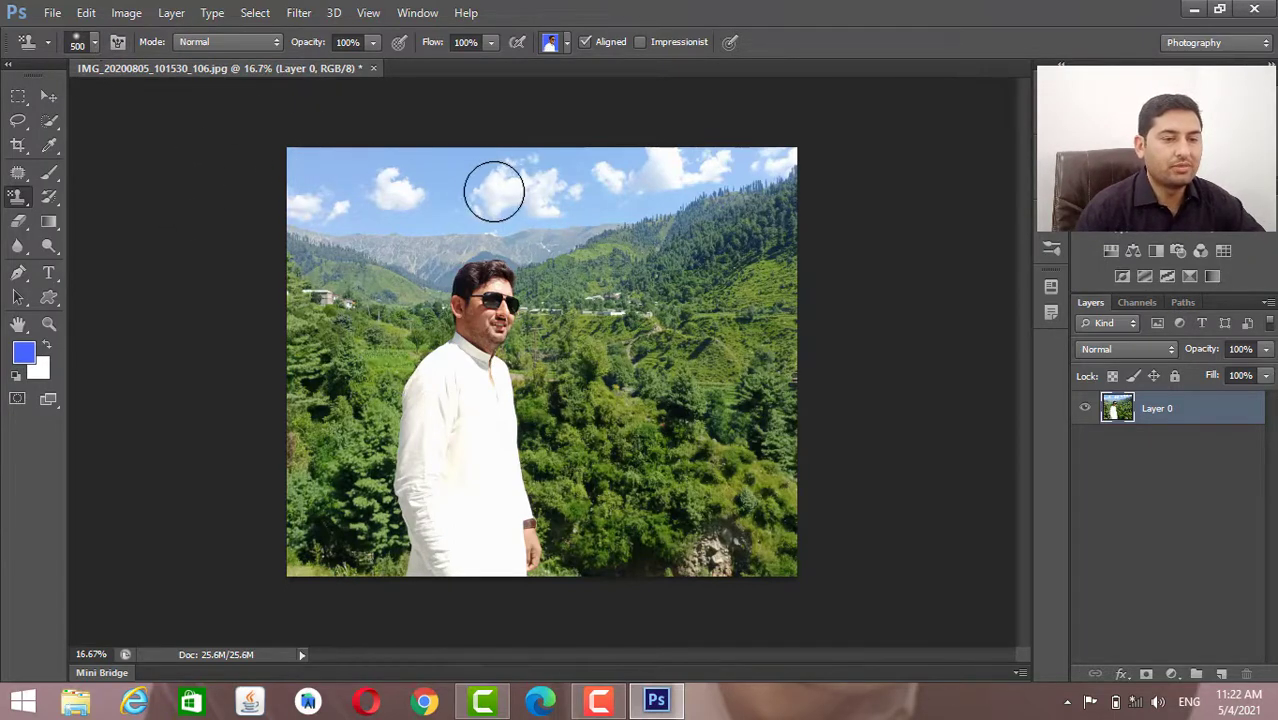
pyautogui.click(1221, 675)
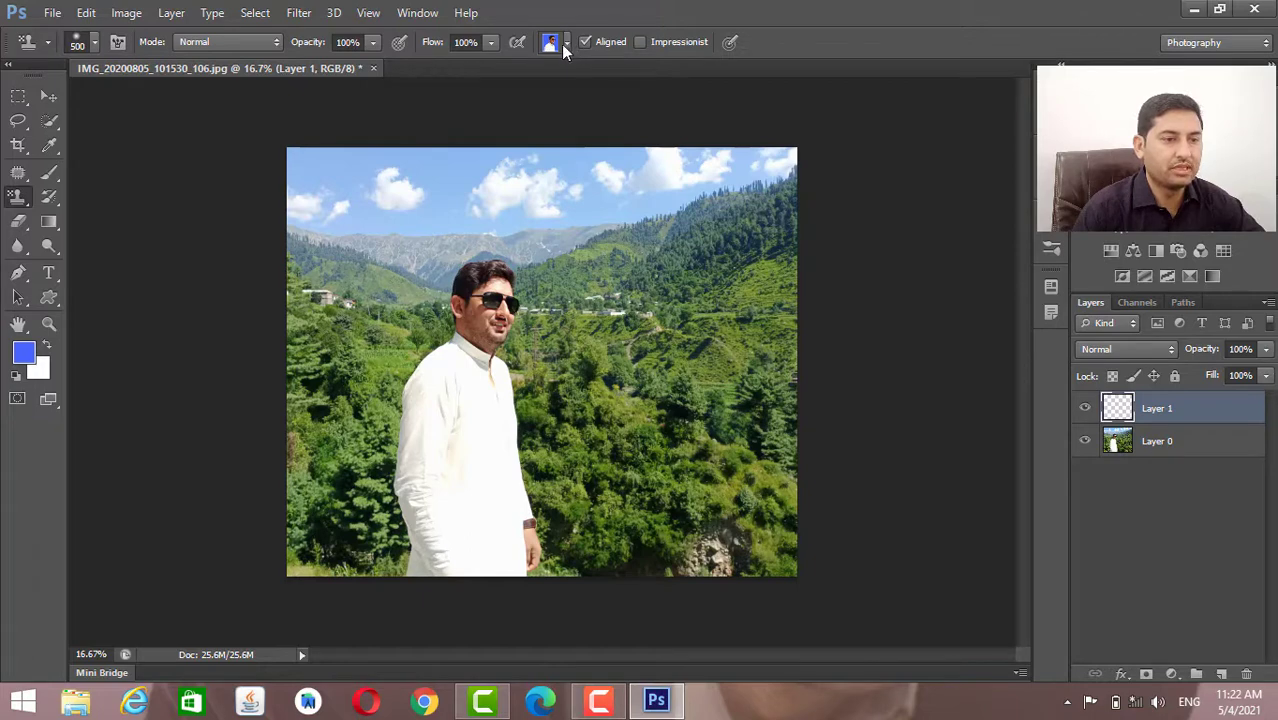
# Choose the dark golden-brown pattern, enlarge the brush to 1100 and paint the pattern over all of Layer 1.
pyautogui.click(562, 44)
pyautogui.moveTo(630, 94)
pyautogui.mouseDown()
pyautogui.moveTo(633, 107)
pyautogui.moveTo(630, 97)
pyautogui.mouseUp()
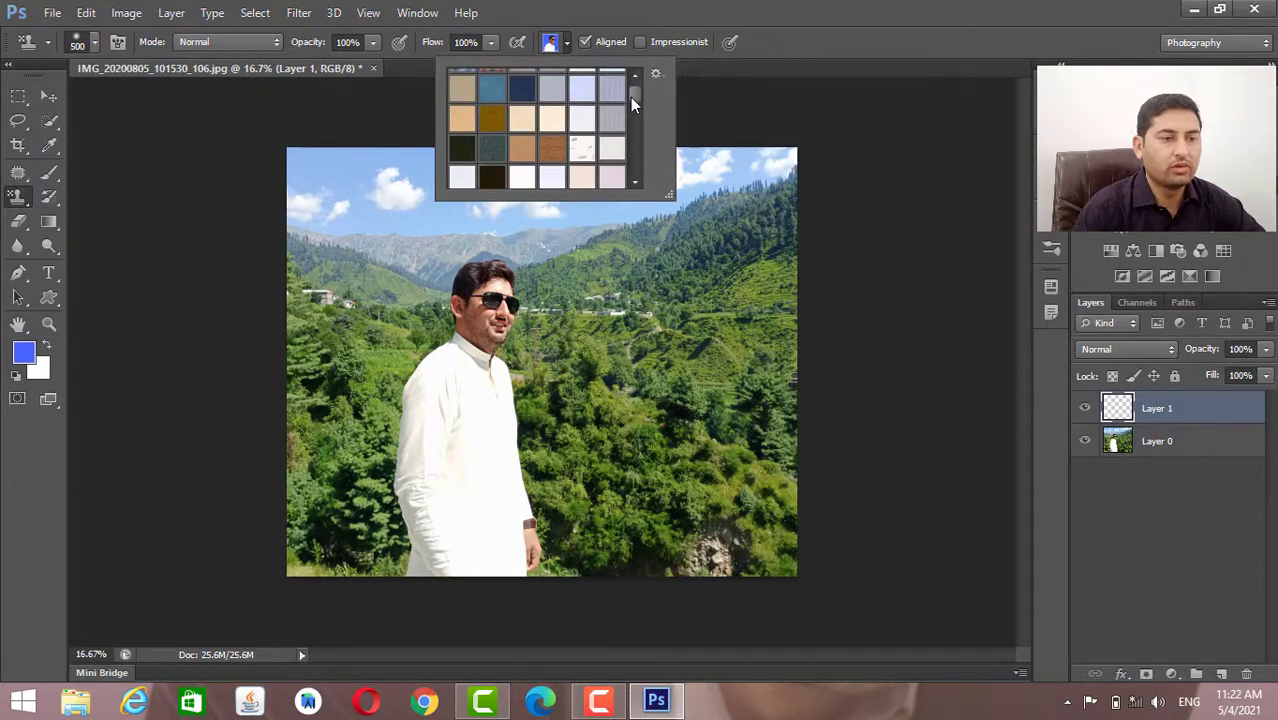
pyautogui.click(499, 118)
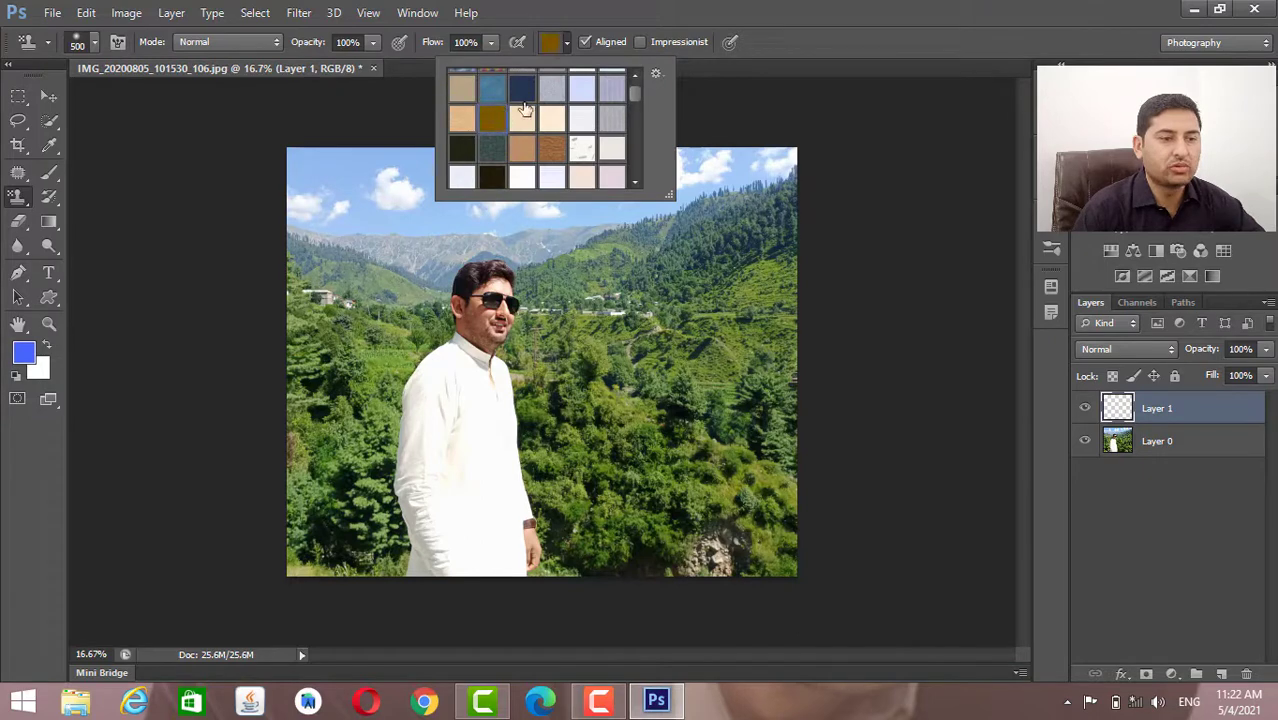
pyautogui.click(802, 9)
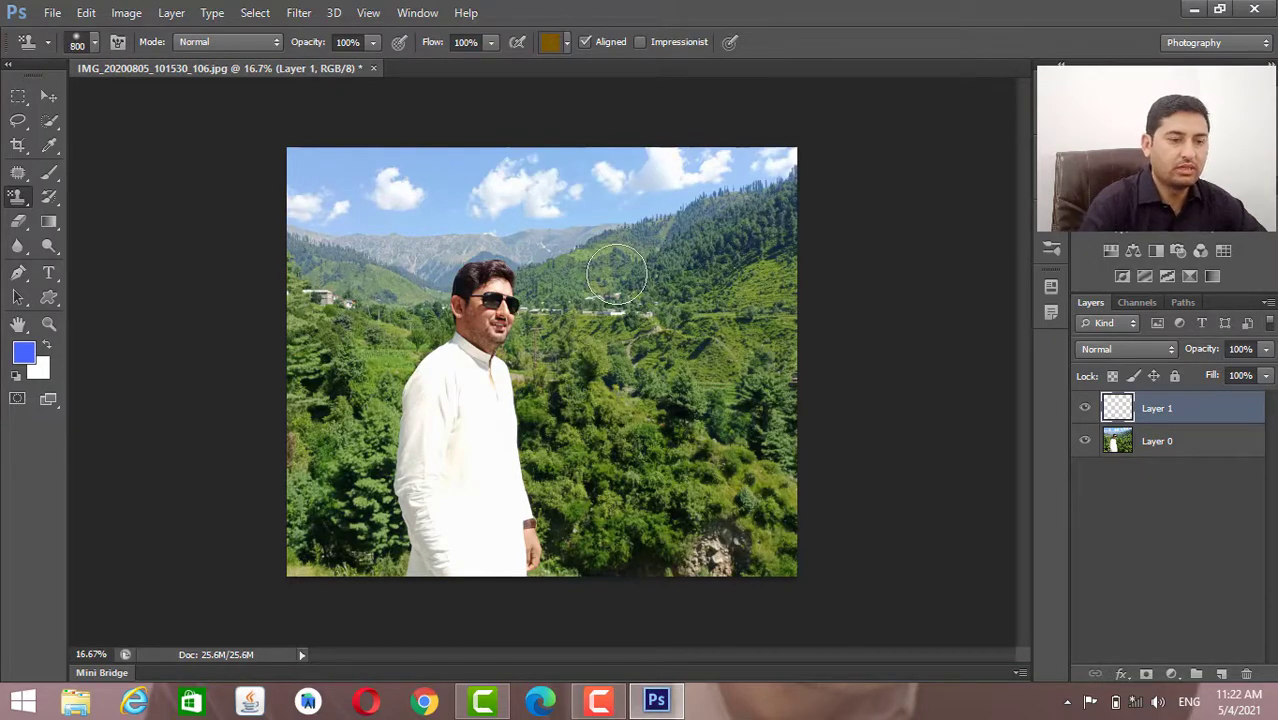
pyautogui.moveTo(616, 274)
pyautogui.mouseDown()
pyautogui.moveTo(277, 314)
pyautogui.moveTo(276, 228)
pyautogui.moveTo(354, 337)
pyautogui.moveTo(770, 242)
pyautogui.moveTo(756, 157)
pyautogui.moveTo(740, 250)
pyautogui.mouseUp()
pyautogui.moveTo(720, 420)
pyautogui.mouseDown()
pyautogui.moveTo(387, 477)
pyautogui.moveTo(670, 383)
pyautogui.moveTo(450, 444)
pyautogui.moveTo(390, 376)
pyautogui.moveTo(363, 482)
pyautogui.moveTo(317, 490)
pyautogui.moveTo(305, 540)
pyautogui.moveTo(547, 555)
pyautogui.moveTo(768, 519)
pyautogui.moveTo(800, 460)
pyautogui.moveTo(807, 562)
pyautogui.mouseUp()
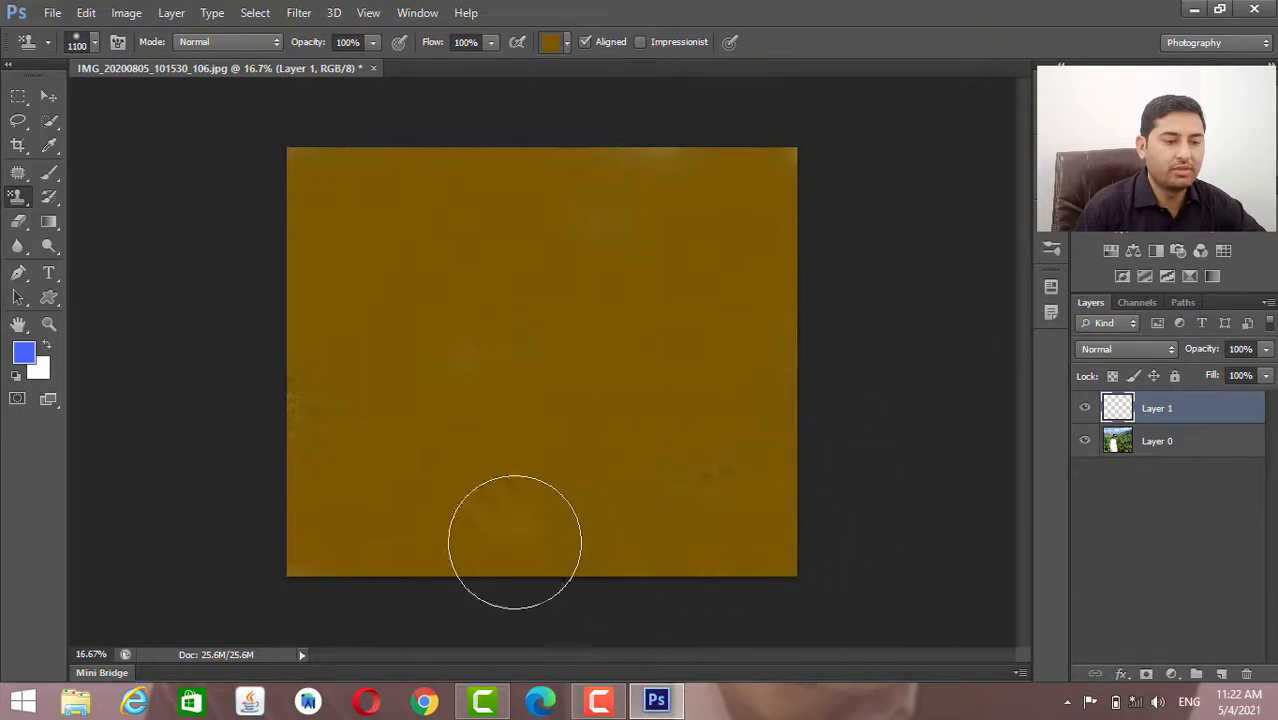
pyautogui.hotkey('ctrl', '+')
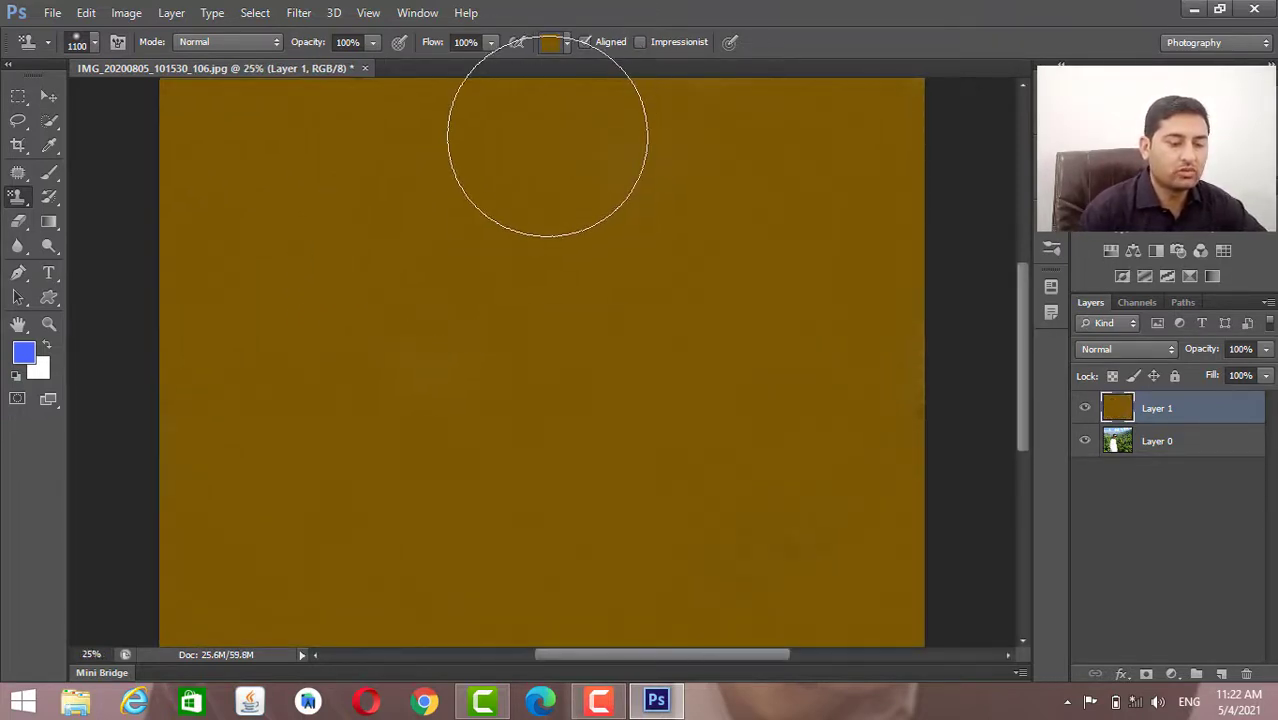
pyautogui.hotkey('ctrl', '-')
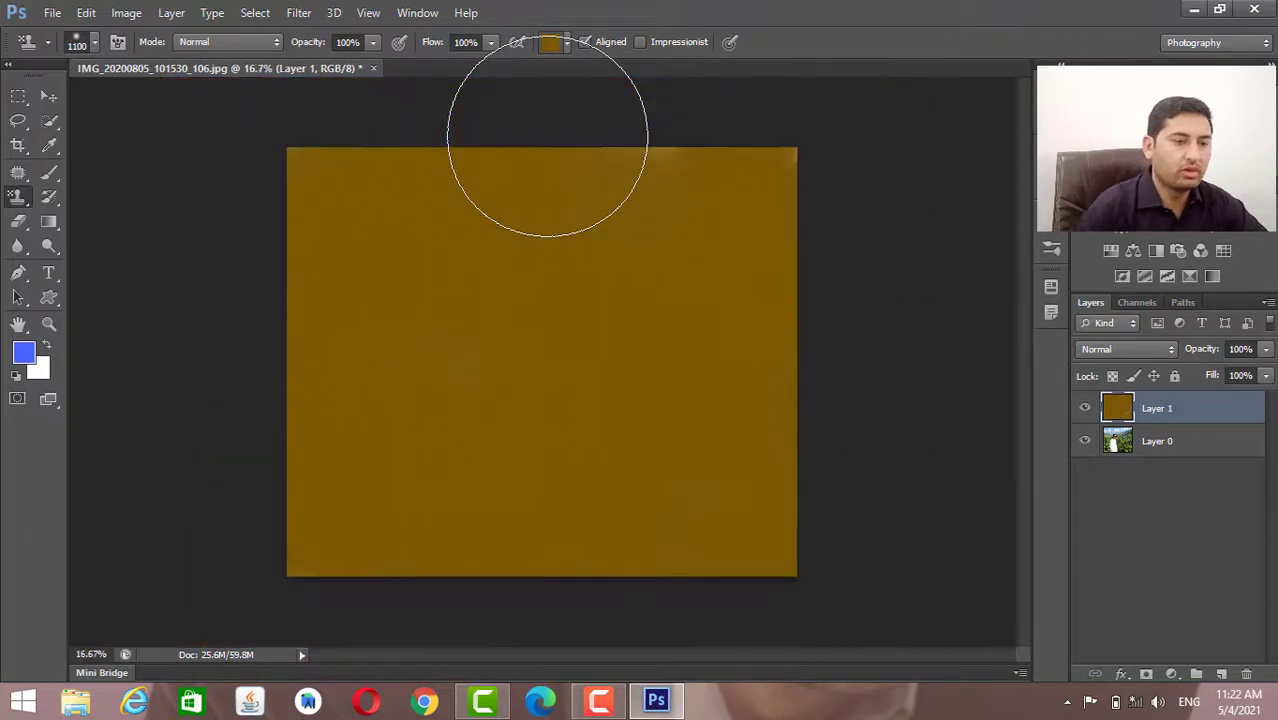
# Choose the dark navy blue pattern for the Pattern Stamp and paint it over the whole of Layer 1.
pyautogui.click(566, 44)
pyautogui.click(546, 97)
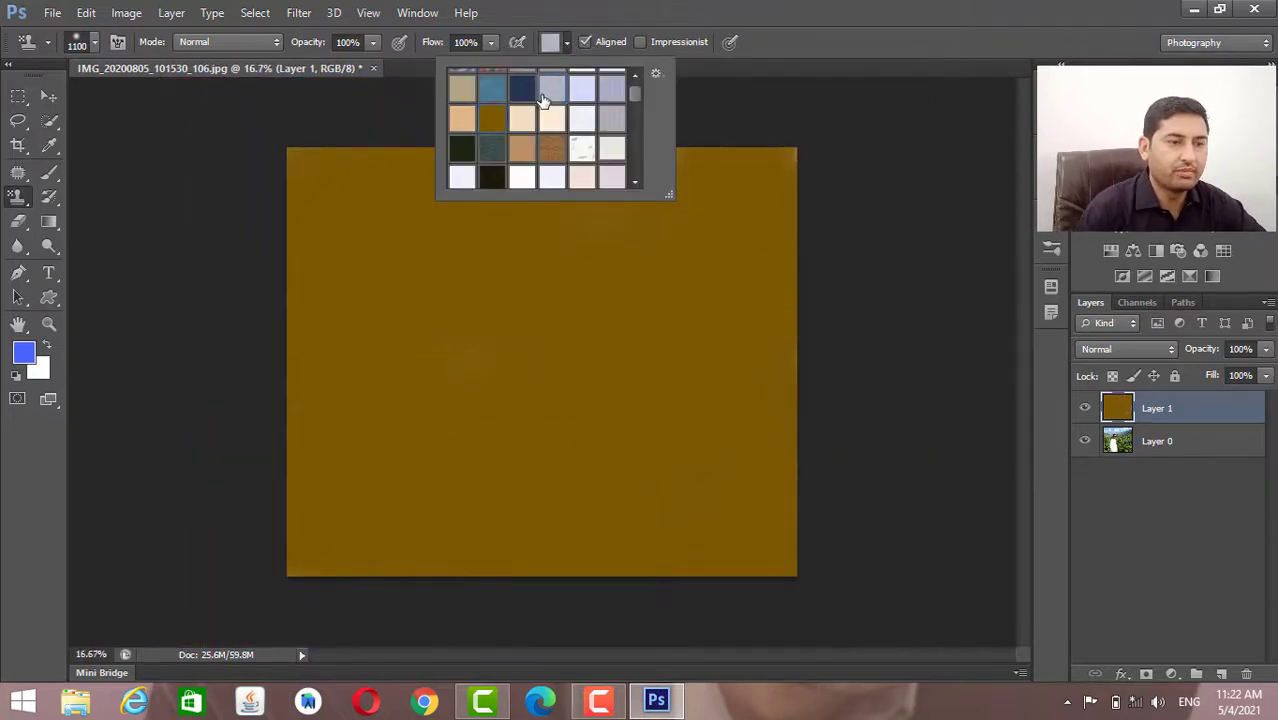
pyautogui.click(522, 92)
pyautogui.click(345, 280)
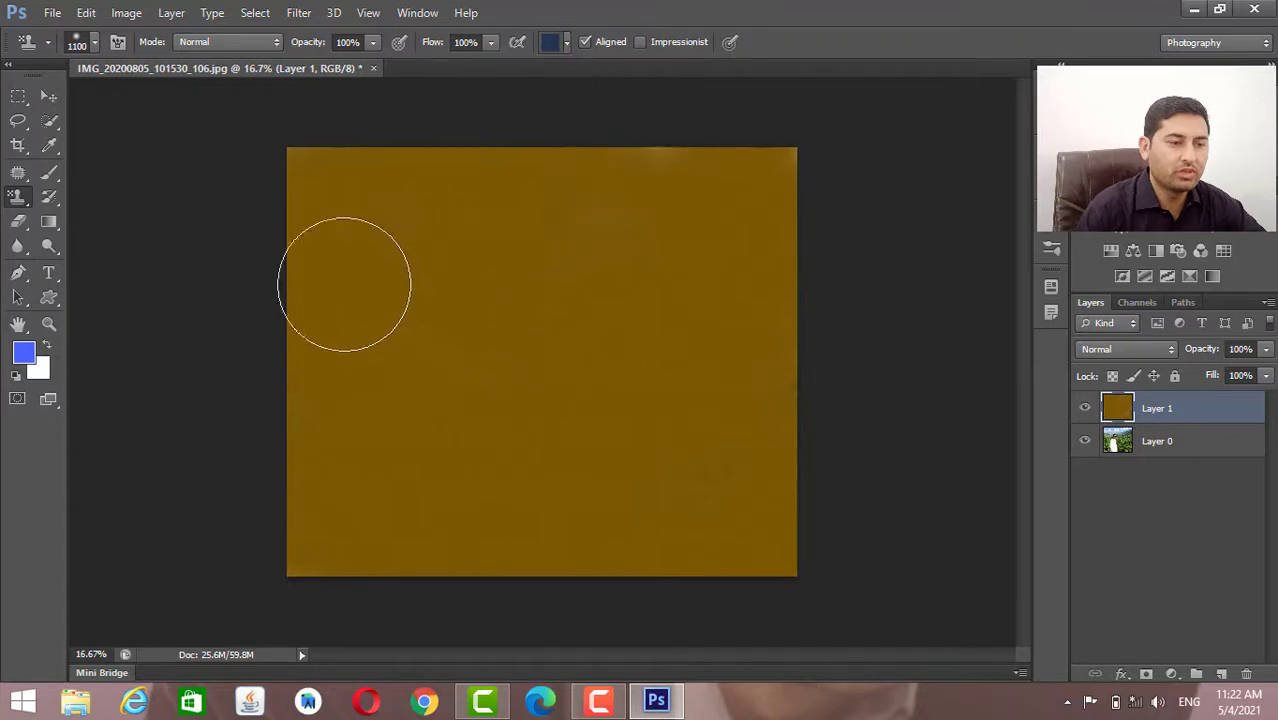
pyautogui.moveTo(345, 280)
pyautogui.mouseDown()
pyautogui.moveTo(437, 177)
pyautogui.moveTo(461, 177)
pyautogui.moveTo(392, 197)
pyautogui.moveTo(531, 243)
pyautogui.moveTo(821, 171)
pyautogui.moveTo(621, 199)
pyautogui.moveTo(608, 150)
pyautogui.moveTo(212, 234)
pyautogui.moveTo(396, 212)
pyautogui.moveTo(444, 324)
pyautogui.moveTo(346, 337)
pyautogui.moveTo(472, 425)
pyautogui.moveTo(548, 450)
pyautogui.moveTo(626, 344)
pyautogui.moveTo(255, 477)
pyautogui.moveTo(713, 456)
pyautogui.moveTo(486, 515)
pyautogui.moveTo(635, 503)
pyautogui.moveTo(766, 239)
pyautogui.moveTo(718, 581)
pyautogui.moveTo(274, 537)
pyautogui.moveTo(756, 554)
pyautogui.moveTo(872, 497)
pyautogui.moveTo(807, 595)
pyautogui.moveTo(686, 222)
pyautogui.moveTo(582, 135)
pyautogui.moveTo(560, 42)
pyautogui.mouseUp()
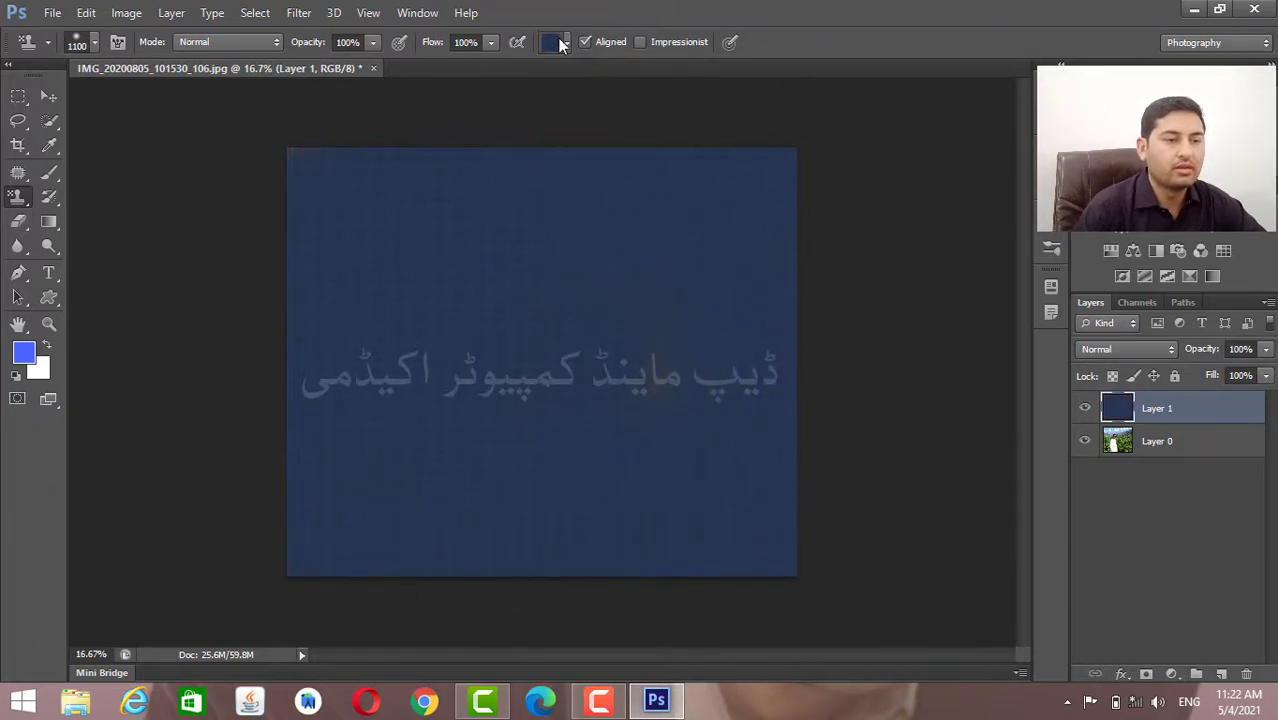
# Switch the pattern picker's display to Text Only.
pyautogui.click(567, 44)
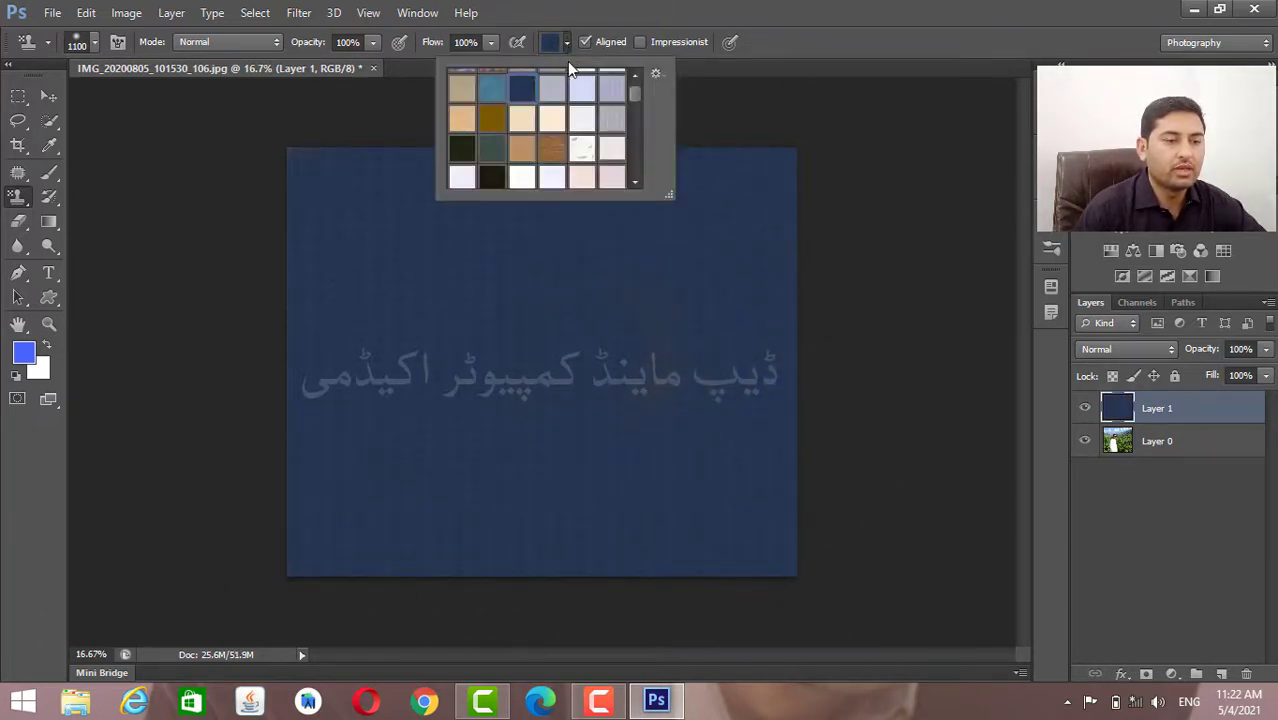
pyautogui.click(637, 82)
pyautogui.moveTo(637, 93)
pyautogui.mouseDown()
pyautogui.moveTo(637, 190)
pyautogui.moveTo(646, 87)
pyautogui.mouseUp()
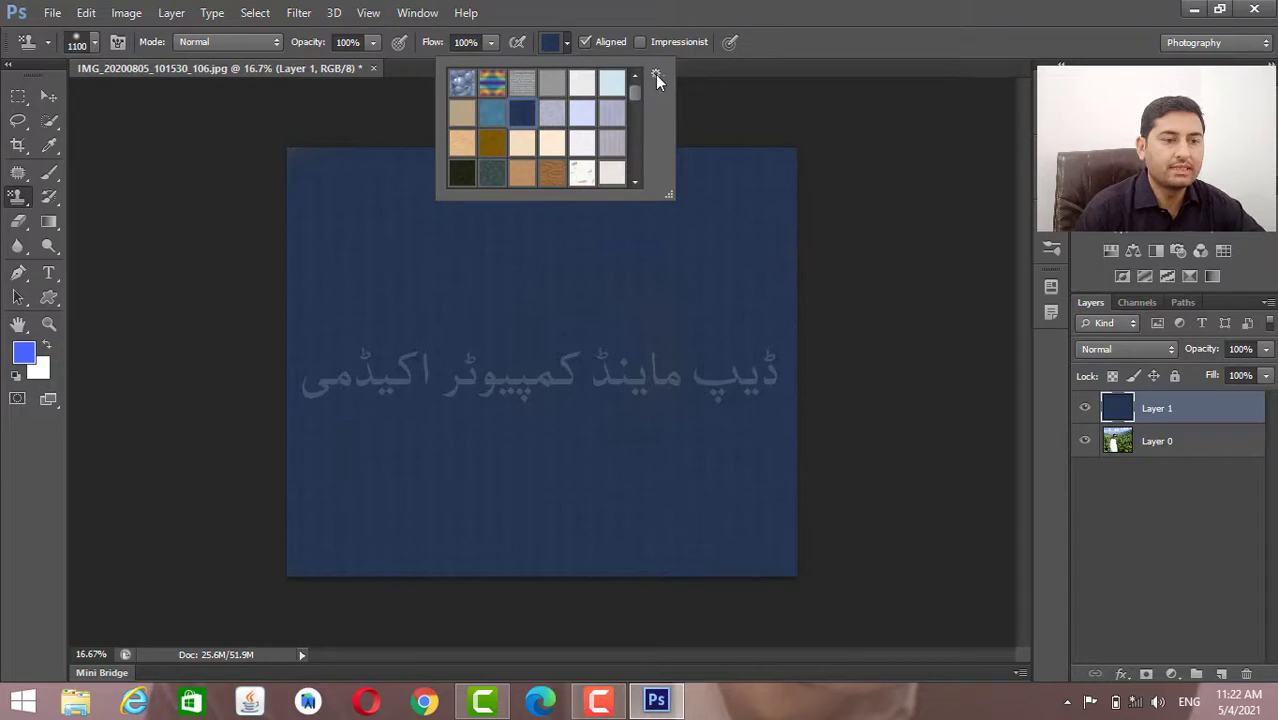
pyautogui.click(656, 76)
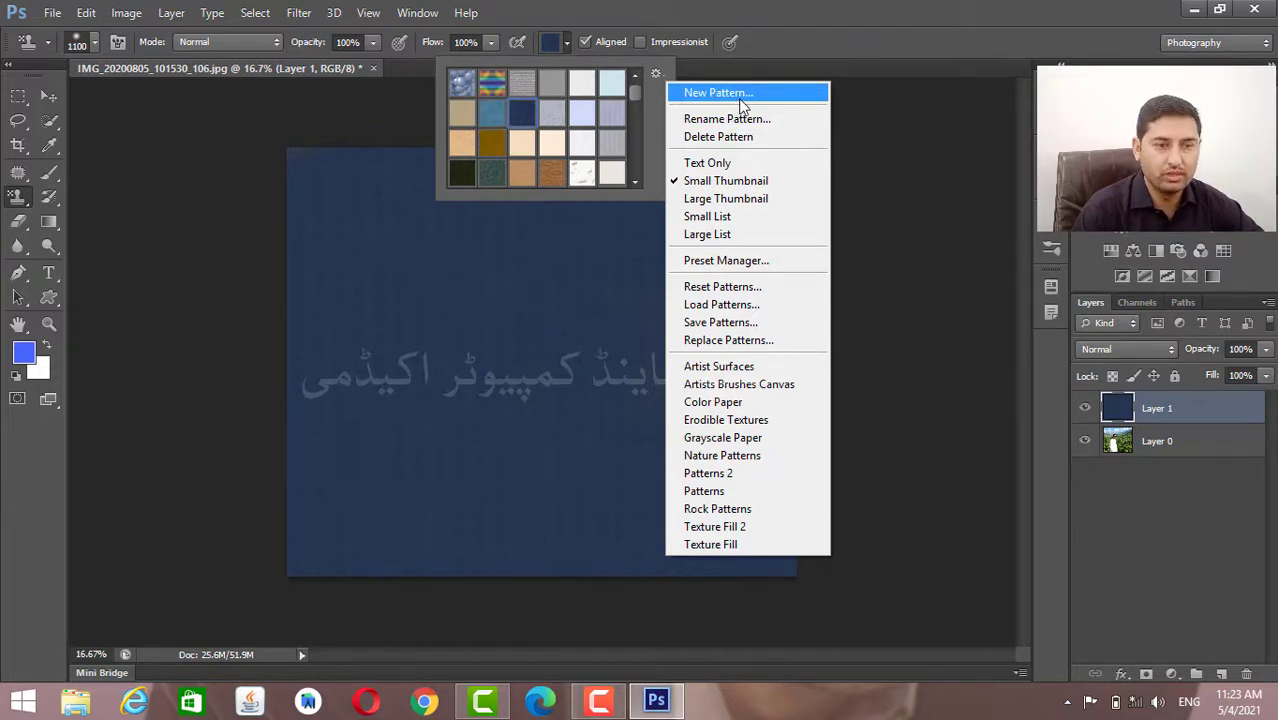
pyautogui.click(731, 165)
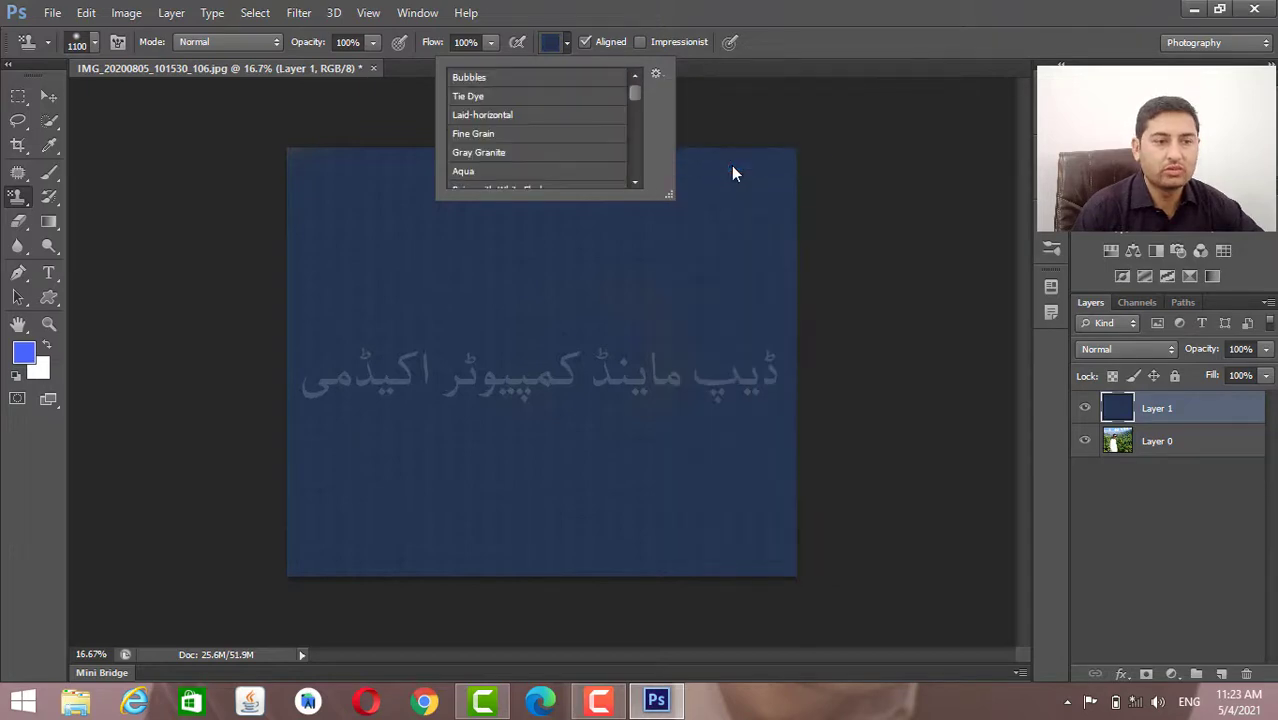
# Choose the 262 by 289 pixel portrait pattern near the end of the list and paint it over Layer 1.
pyautogui.moveTo(638, 95); pyautogui.dragTo(634, 177)
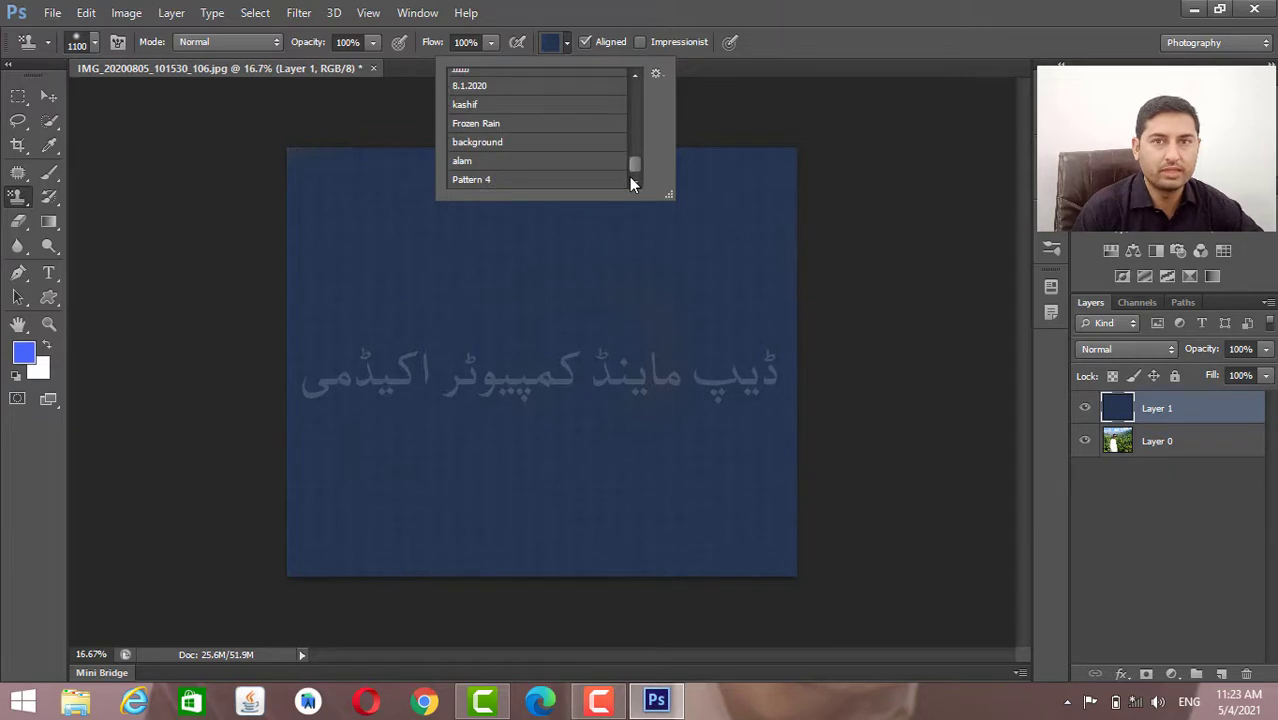
pyautogui.click(530, 164)
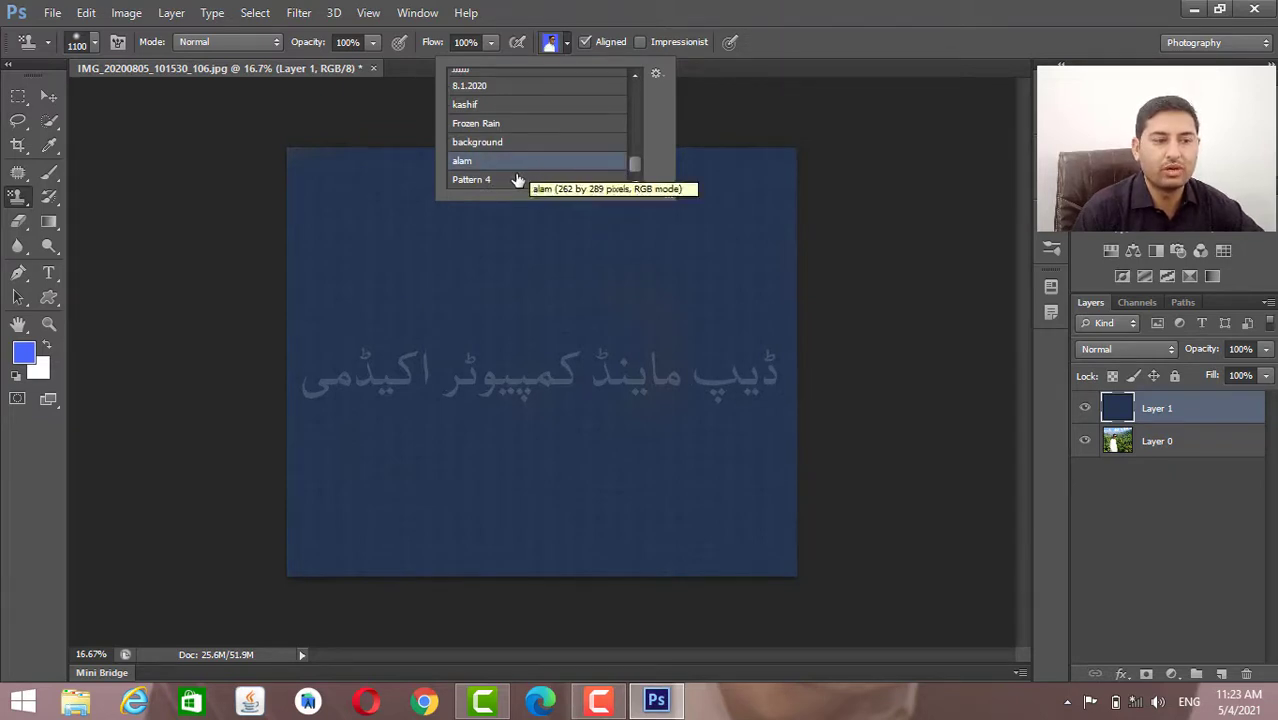
pyautogui.click(430, 320)
pyautogui.moveTo(428, 320)
pyautogui.mouseDown()
pyautogui.moveTo(322, 277)
pyautogui.moveTo(345, 177)
pyautogui.moveTo(300, 170)
pyautogui.mouseUp()
pyautogui.moveTo(703, 237)
pyautogui.mouseDown()
pyautogui.moveTo(744, 349)
pyautogui.moveTo(432, 497)
pyautogui.moveTo(256, 517)
pyautogui.moveTo(784, 540)
pyautogui.moveTo(808, 285)
pyautogui.moveTo(658, 524)
pyautogui.moveTo(466, 361)
pyautogui.moveTo(234, 548)
pyautogui.moveTo(349, 341)
pyautogui.moveTo(768, 488)
pyautogui.mouseUp()
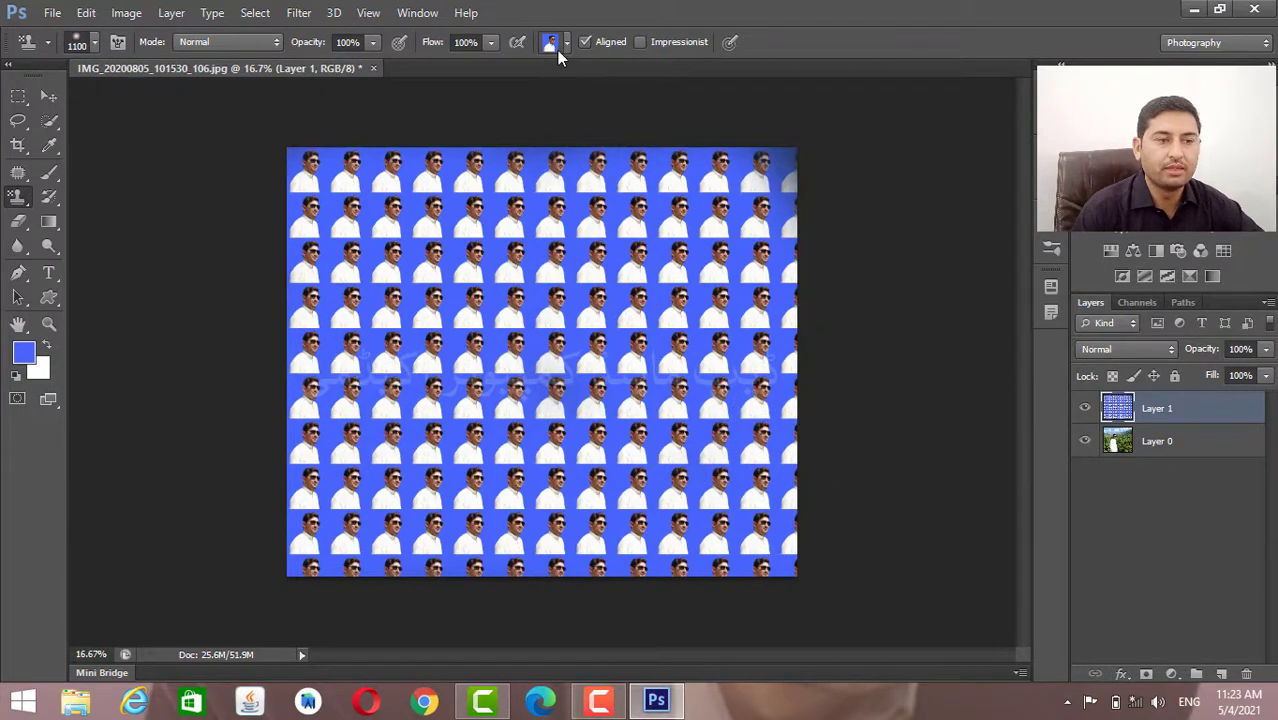
# Choose the pattern named "background" and paint it over the whole of Layer 1.
pyautogui.click(564, 44)
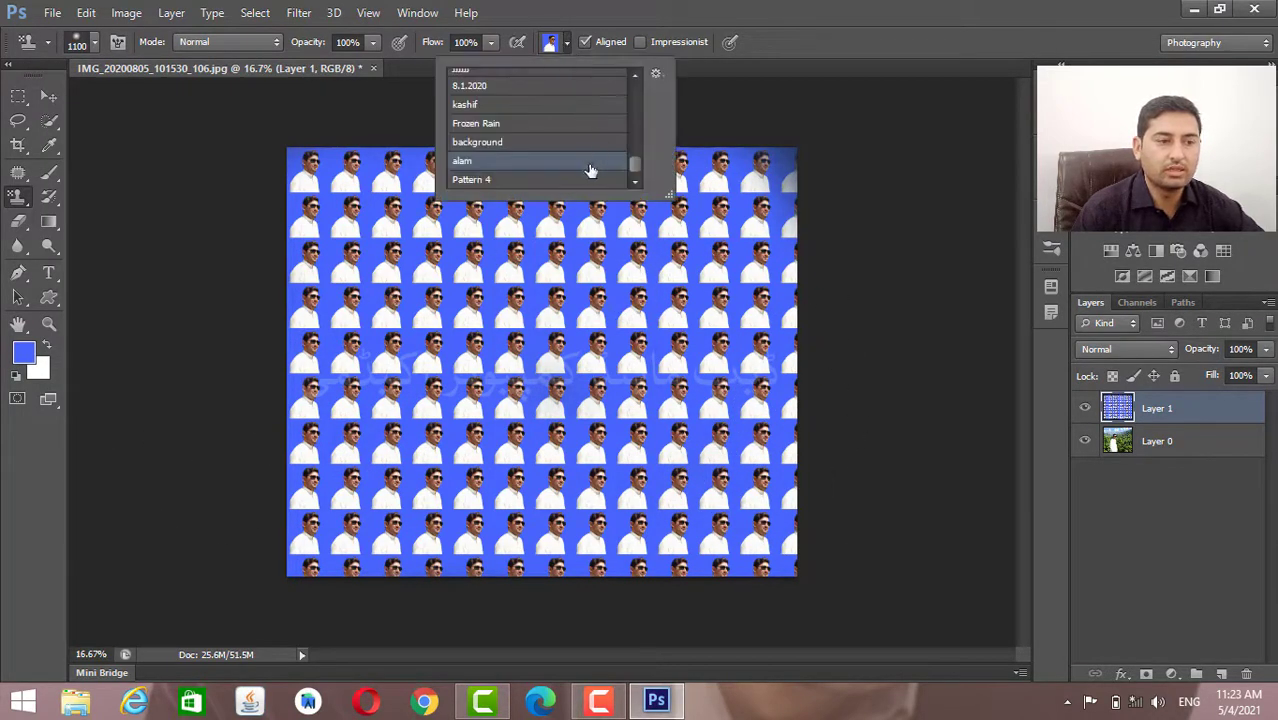
pyautogui.click(566, 142)
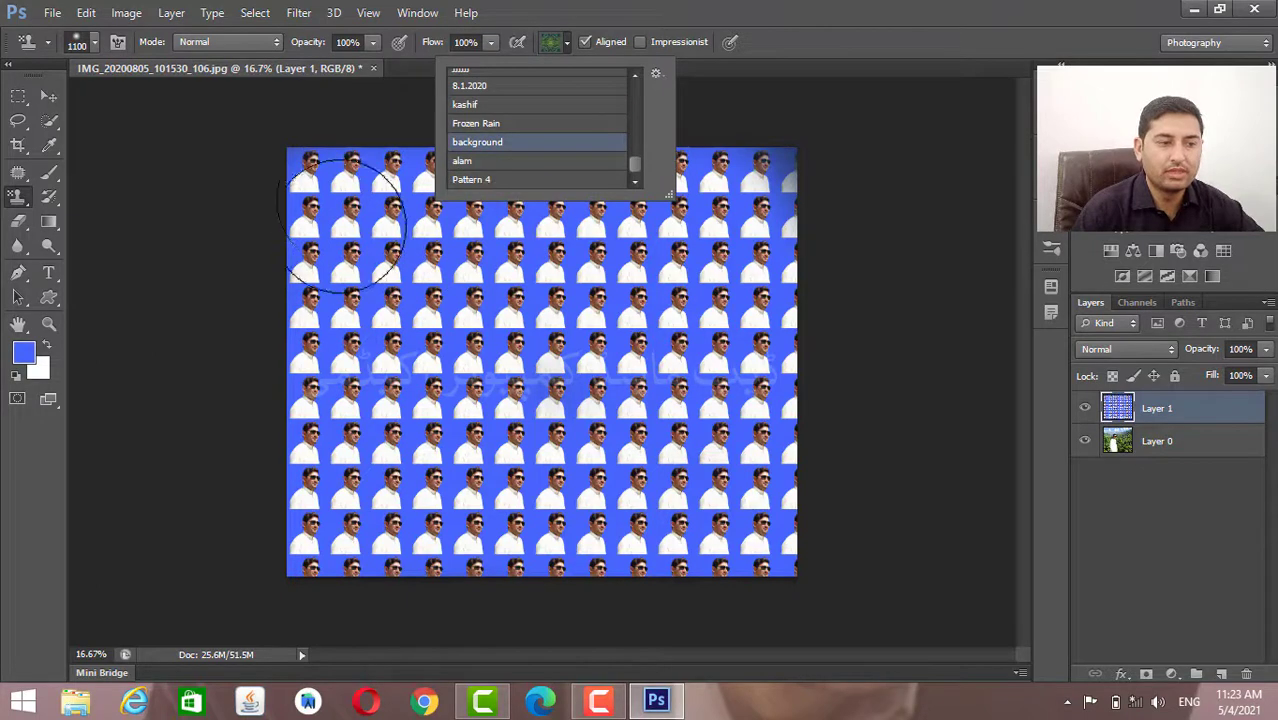
pyautogui.moveTo(385, 226)
pyautogui.mouseDown()
pyautogui.moveTo(320, 255)
pyautogui.moveTo(723, 237)
pyautogui.moveTo(593, 178)
pyautogui.moveTo(330, 228)
pyautogui.moveTo(557, 208)
pyautogui.moveTo(370, 218)
pyautogui.moveTo(308, 196)
pyautogui.moveTo(485, 178)
pyautogui.moveTo(732, 218)
pyautogui.moveTo(765, 180)
pyautogui.moveTo(795, 440)
pyautogui.moveTo(359, 535)
pyautogui.moveTo(602, 355)
pyautogui.moveTo(715, 294)
pyautogui.moveTo(574, 484)
pyautogui.moveTo(763, 420)
pyautogui.moveTo(835, 540)
pyautogui.moveTo(664, 550)
pyautogui.moveTo(342, 452)
pyautogui.moveTo(360, 357)
pyautogui.moveTo(385, 315)
pyautogui.mouseUp()
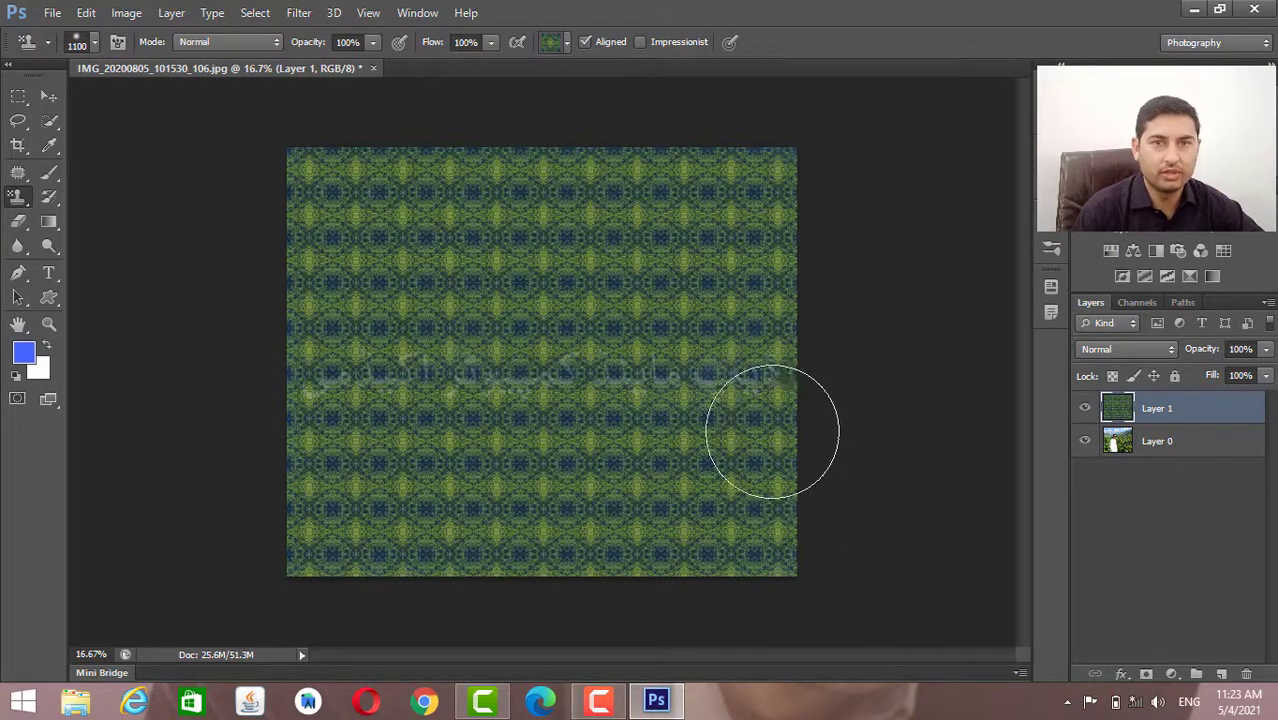
# Display the patterns as Small Thumbnail and paint Layer 1 with a coarse black-and-white texture pattern.
pyautogui.click(566, 44)
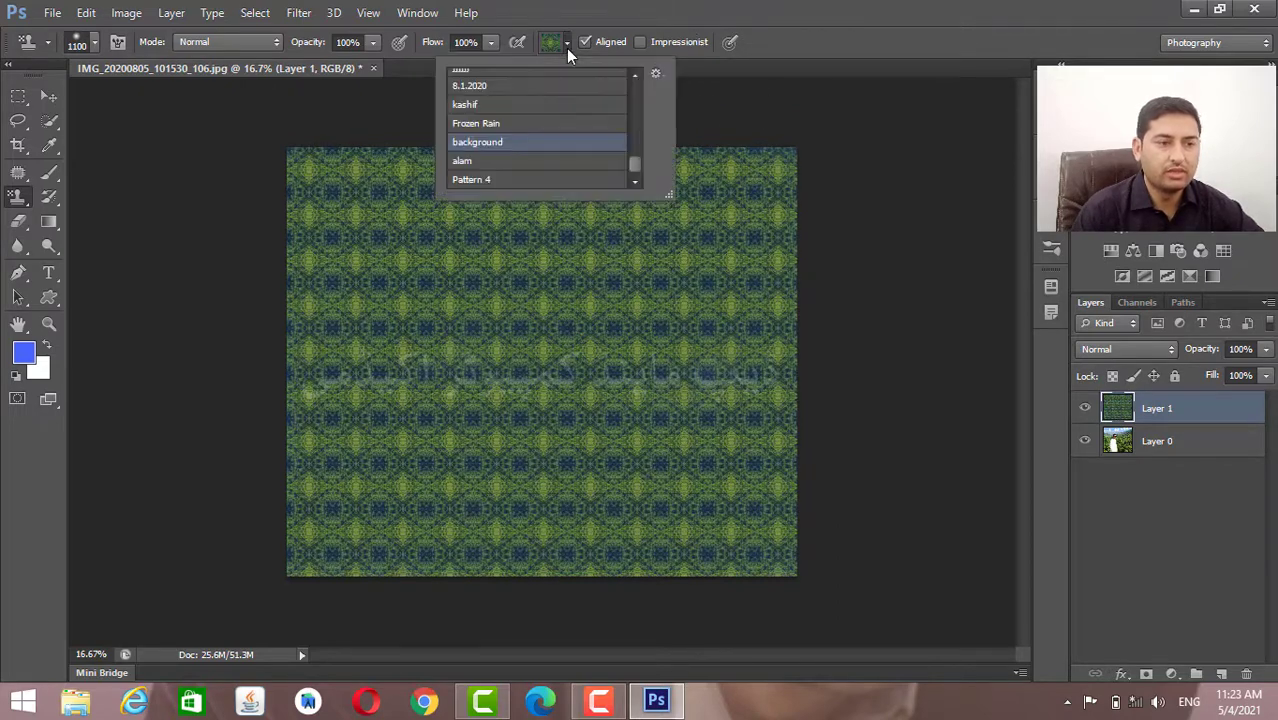
pyautogui.click(654, 76)
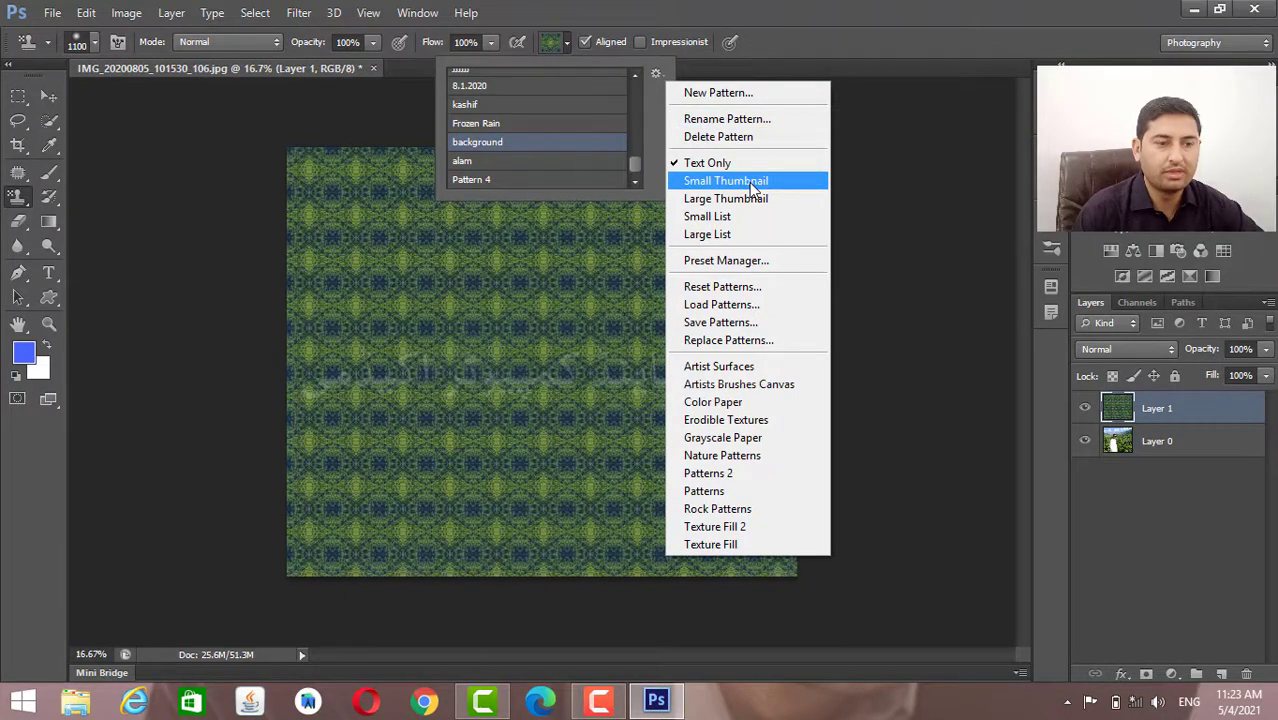
pyautogui.click(753, 185)
pyautogui.moveTo(636, 168); pyautogui.dragTo(653, 109)
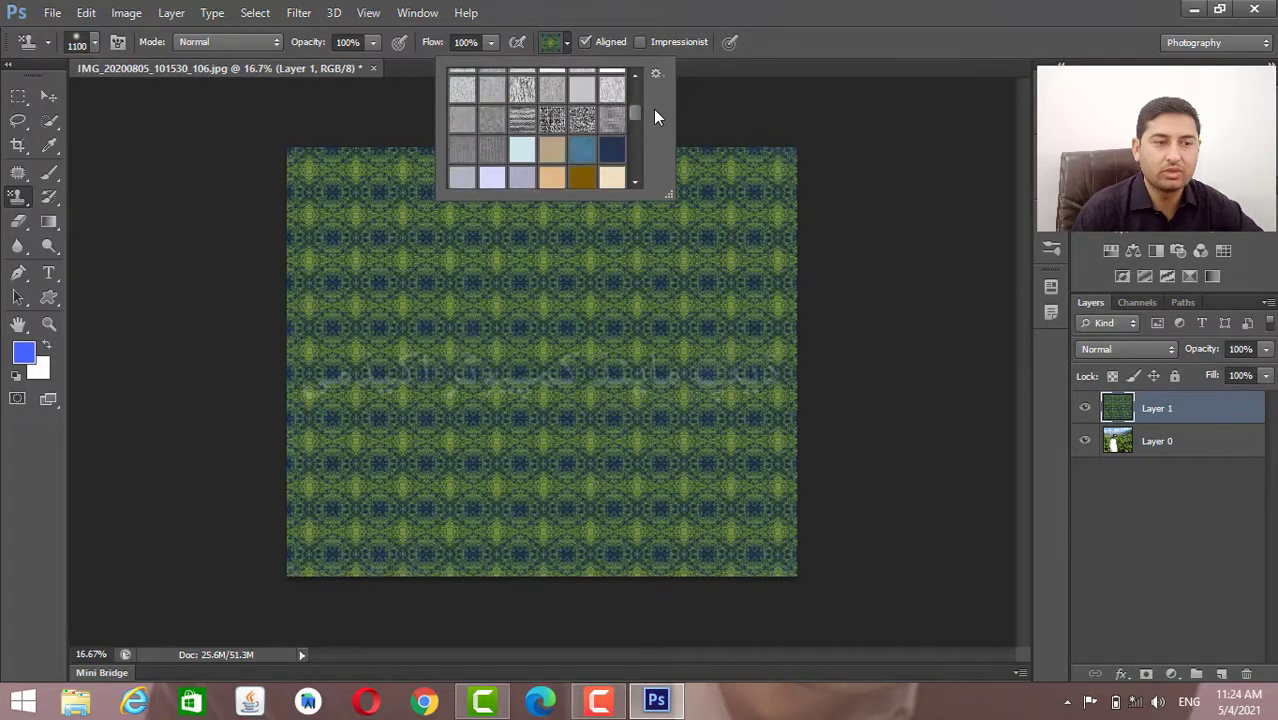
pyautogui.click(585, 122)
pyautogui.moveTo(726, 207)
pyautogui.mouseDown()
pyautogui.moveTo(765, 234)
pyautogui.moveTo(600, 183)
pyautogui.moveTo(625, 194)
pyautogui.moveTo(476, 171)
pyautogui.moveTo(496, 442)
pyautogui.moveTo(600, 368)
pyautogui.moveTo(827, 539)
pyautogui.moveTo(790, 465)
pyautogui.moveTo(414, 314)
pyautogui.moveTo(535, 135)
pyautogui.mouseUp()
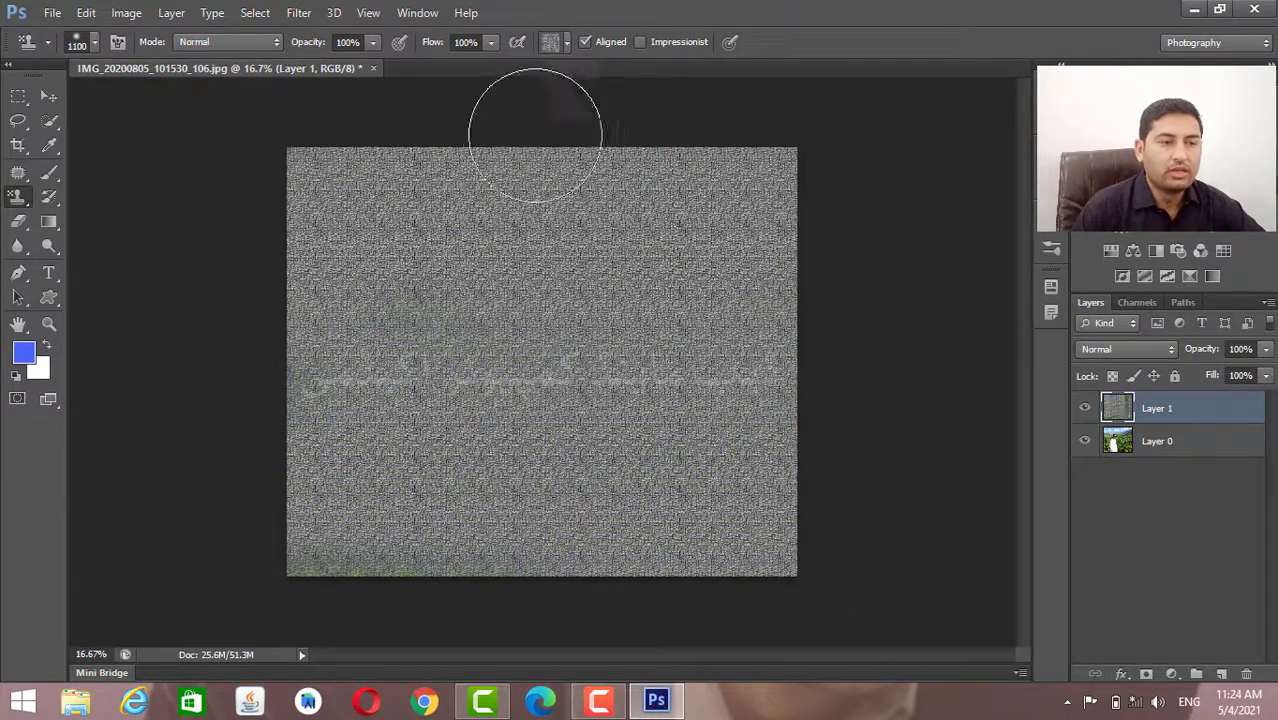
# Display the patterns as Large Thumbnail and paint Layer 1 with the light tan paper pattern.
pyautogui.click(567, 43)
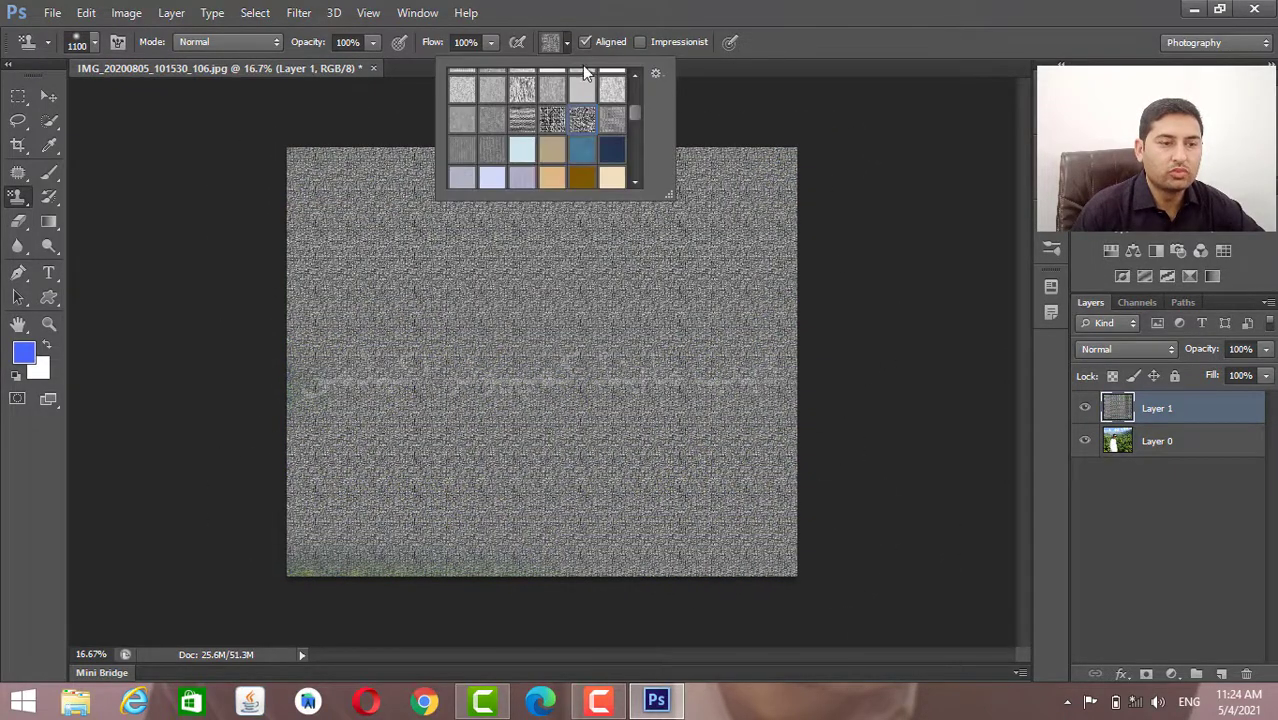
pyautogui.click(656, 74)
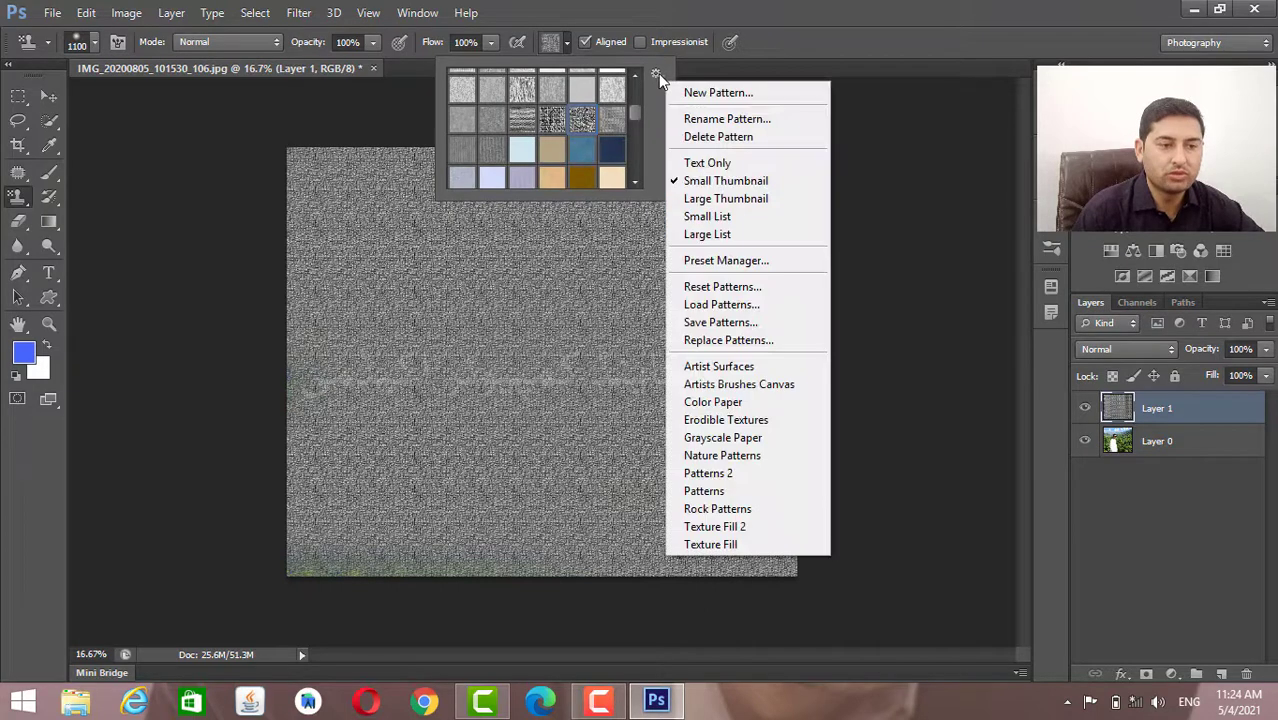
pyautogui.click(733, 198)
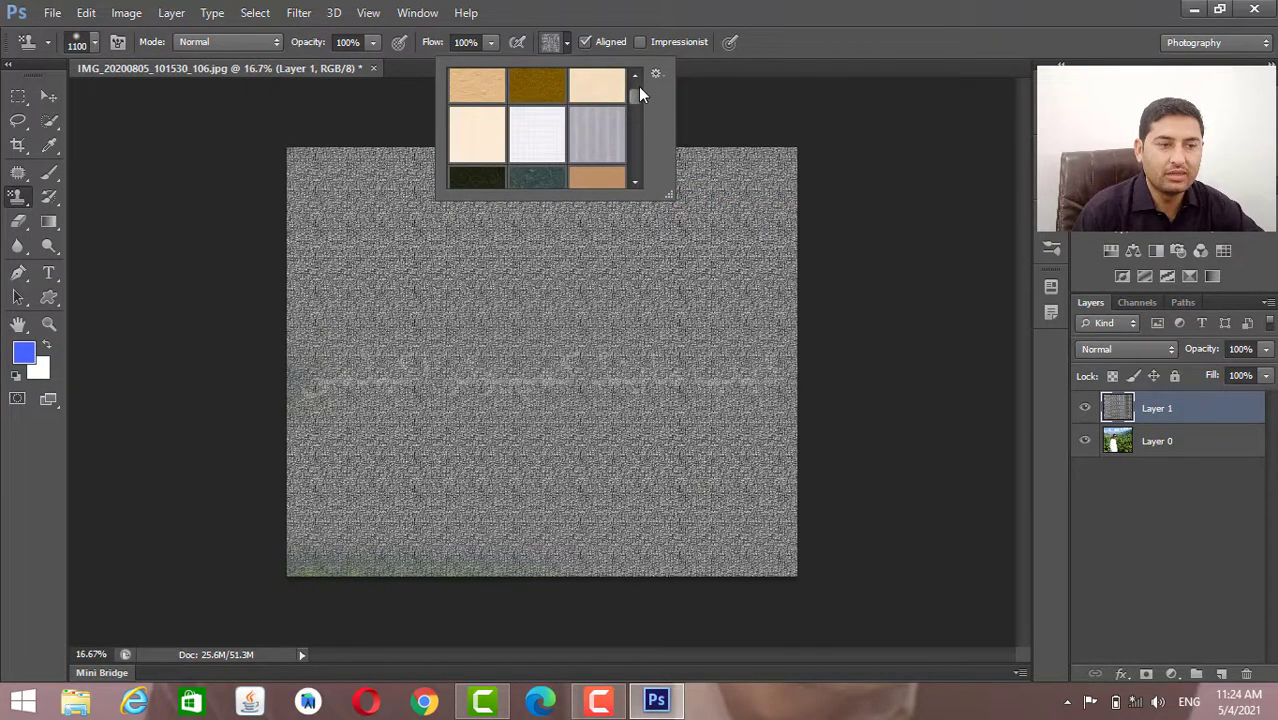
pyautogui.click(469, 97)
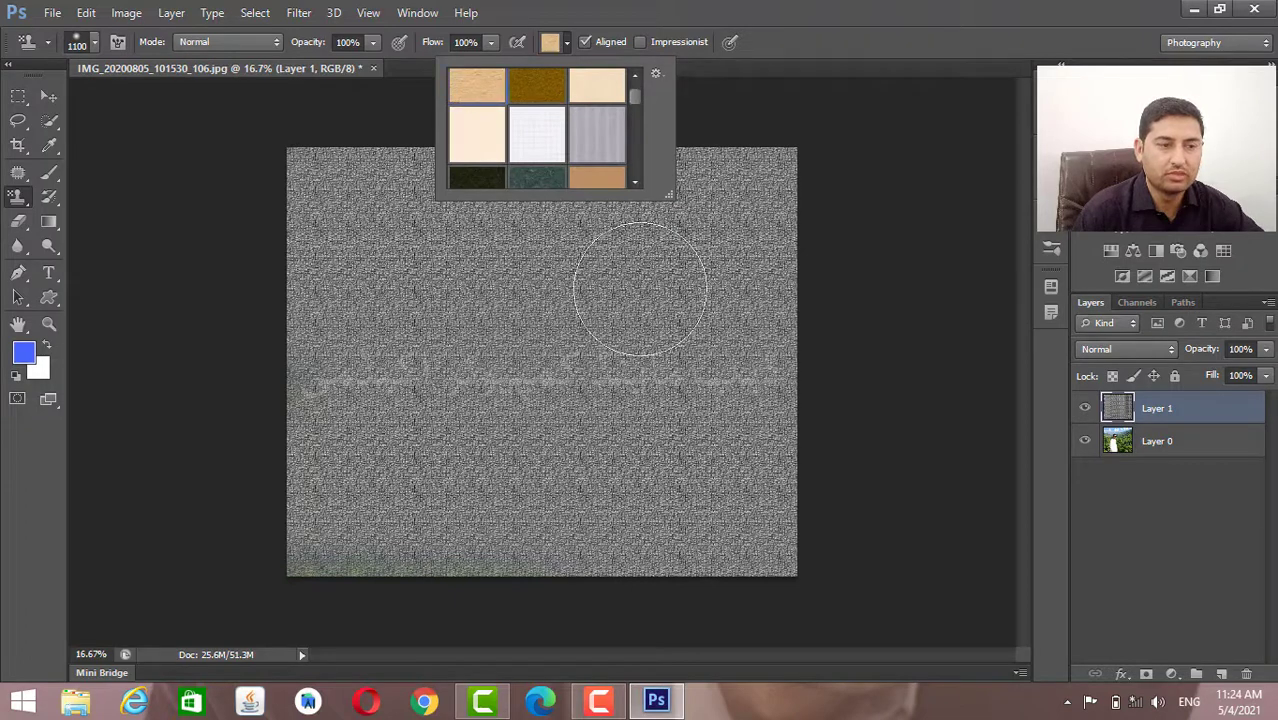
pyautogui.moveTo(639, 290)
pyautogui.mouseDown()
pyautogui.moveTo(621, 84)
pyautogui.moveTo(447, 215)
pyautogui.moveTo(347, 186)
pyautogui.mouseUp()
pyautogui.moveTo(330, 143)
pyautogui.mouseDown()
pyautogui.moveTo(365, 260)
pyautogui.moveTo(776, 223)
pyautogui.moveTo(753, 352)
pyautogui.moveTo(583, 478)
pyautogui.moveTo(393, 476)
pyautogui.moveTo(713, 302)
pyautogui.moveTo(369, 431)
pyautogui.moveTo(467, 487)
pyautogui.moveTo(343, 462)
pyautogui.moveTo(286, 523)
pyautogui.moveTo(628, 554)
pyautogui.moveTo(740, 465)
pyautogui.moveTo(795, 540)
pyautogui.moveTo(703, 402)
pyautogui.mouseUp()
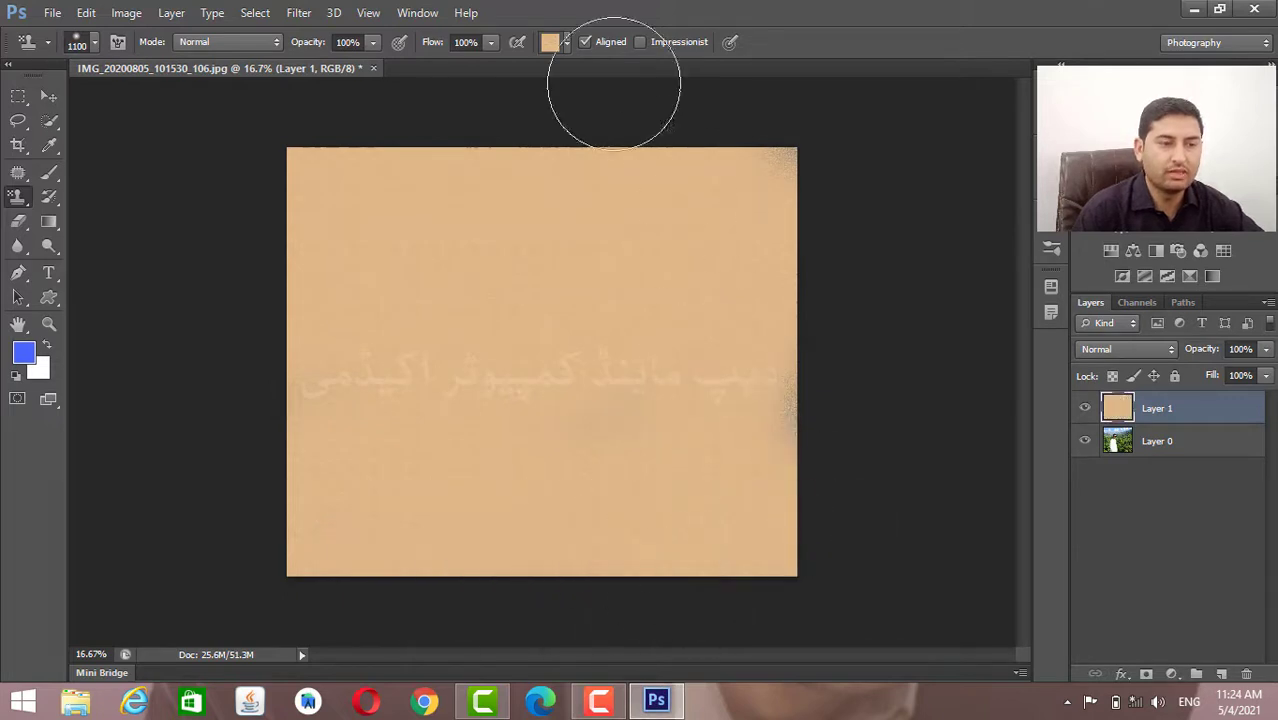
# Switch the pattern picker's display to Small List.
pyautogui.click(568, 44)
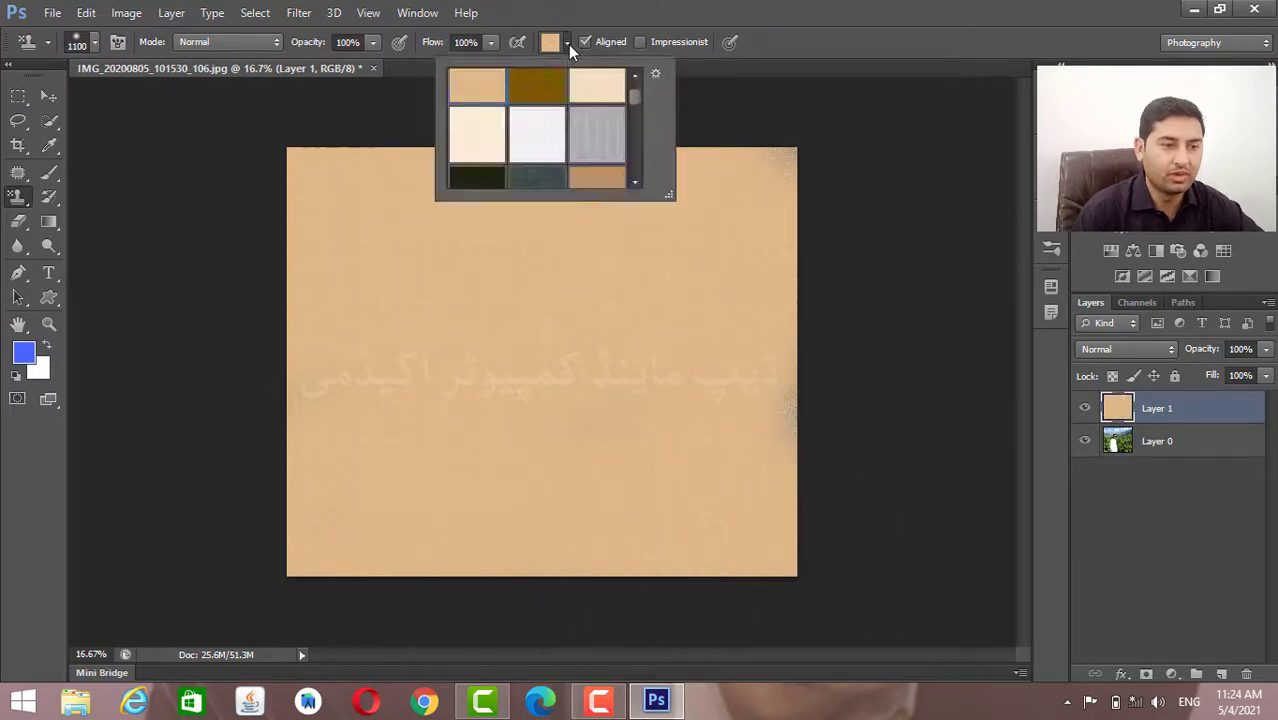
pyautogui.click(655, 75)
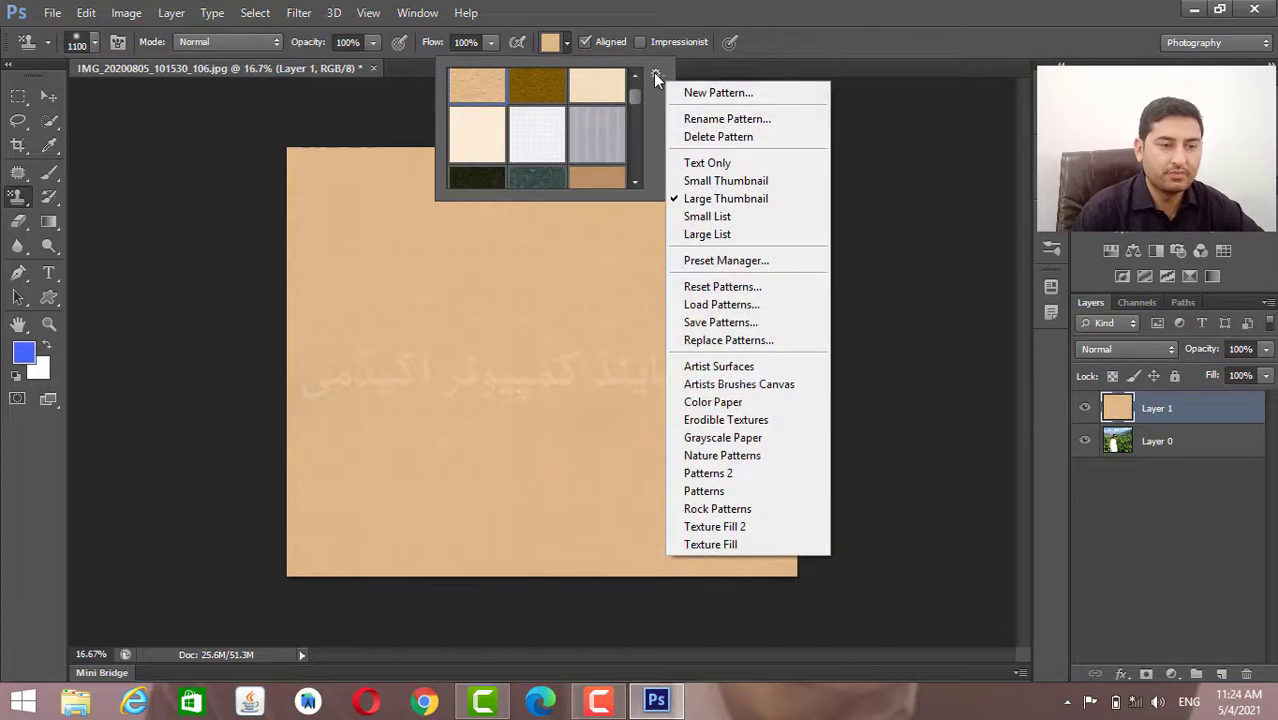
pyautogui.click(744, 220)
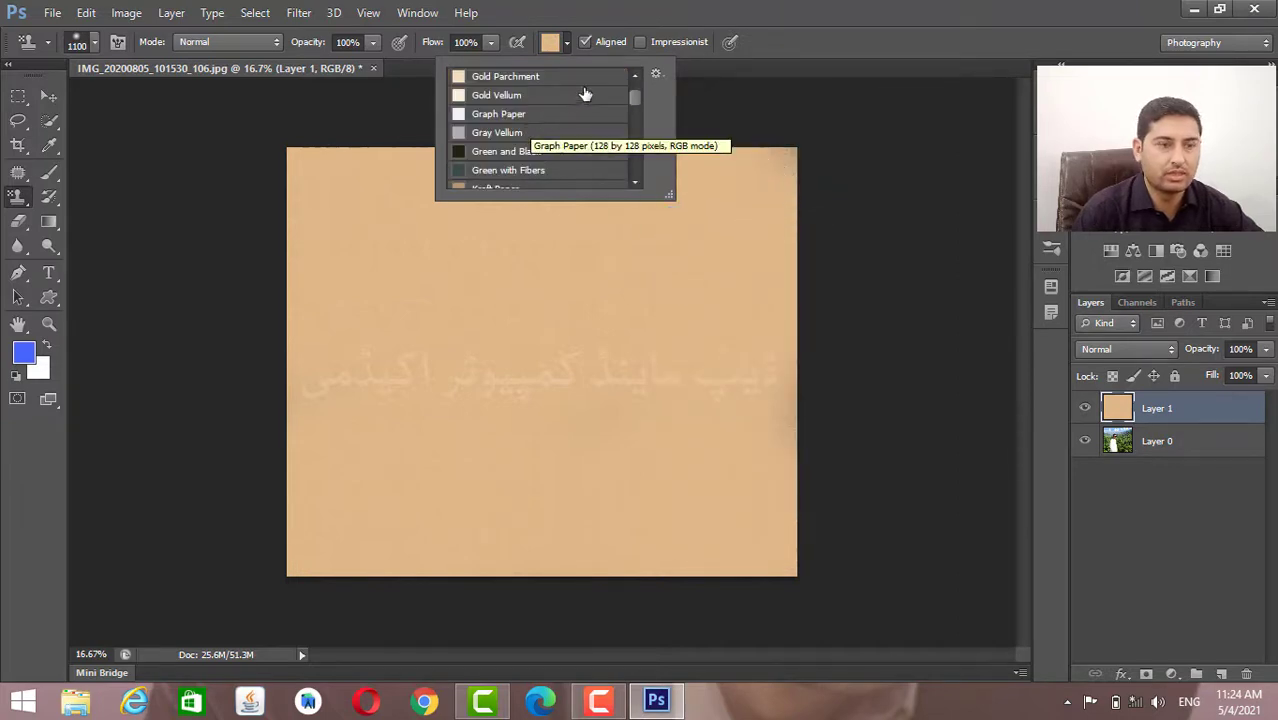
# Try the Large List display in the pattern picker and return it to Small Thumbnail.
pyautogui.click(655, 76)
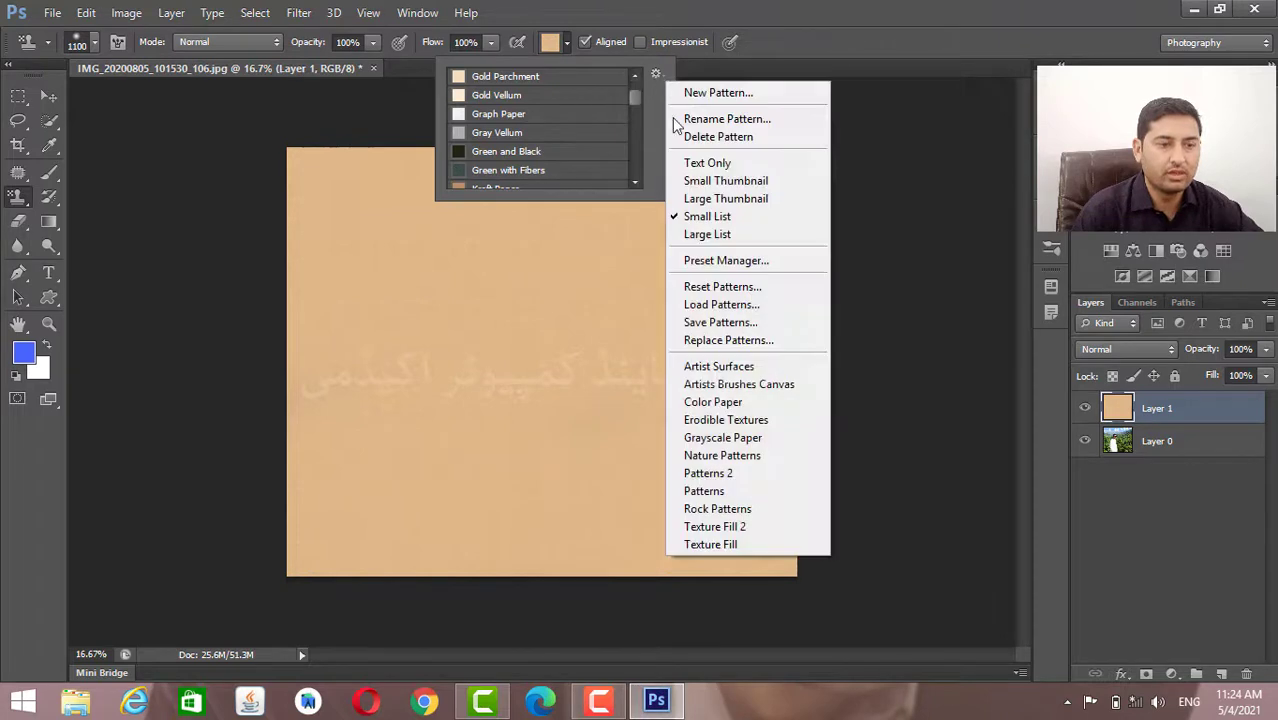
pyautogui.click(730, 234)
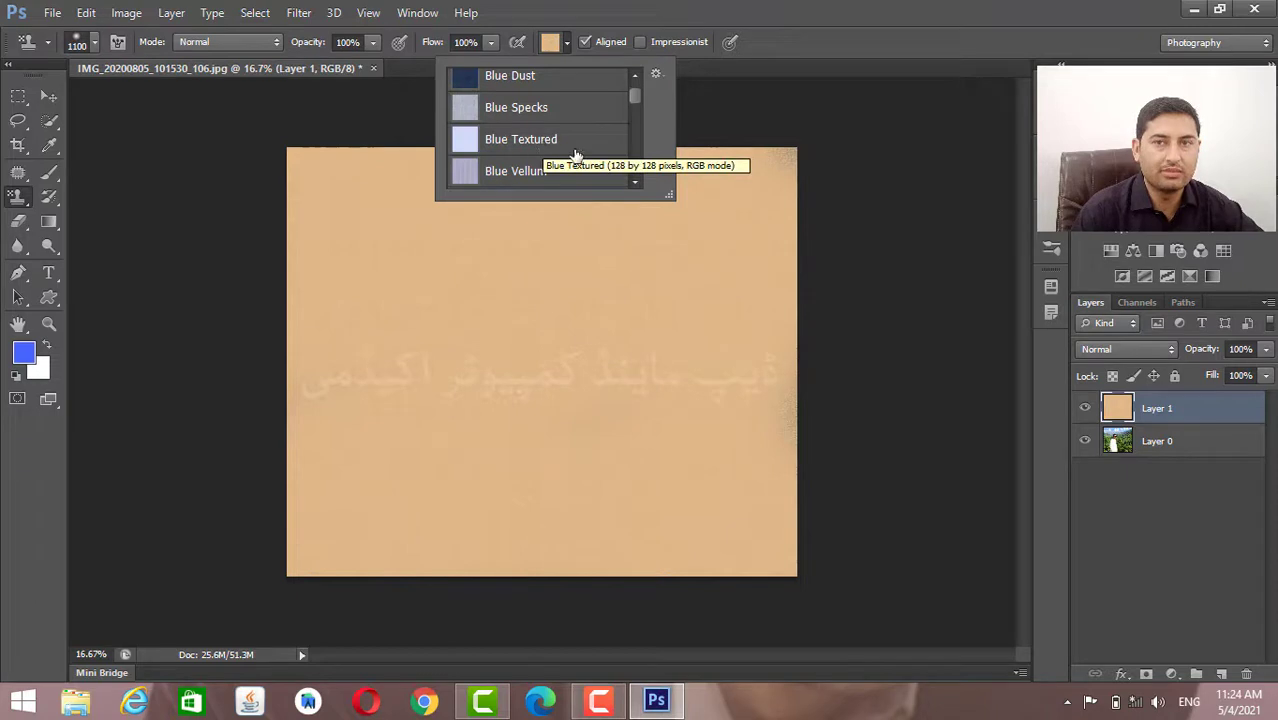
pyautogui.click(655, 76)
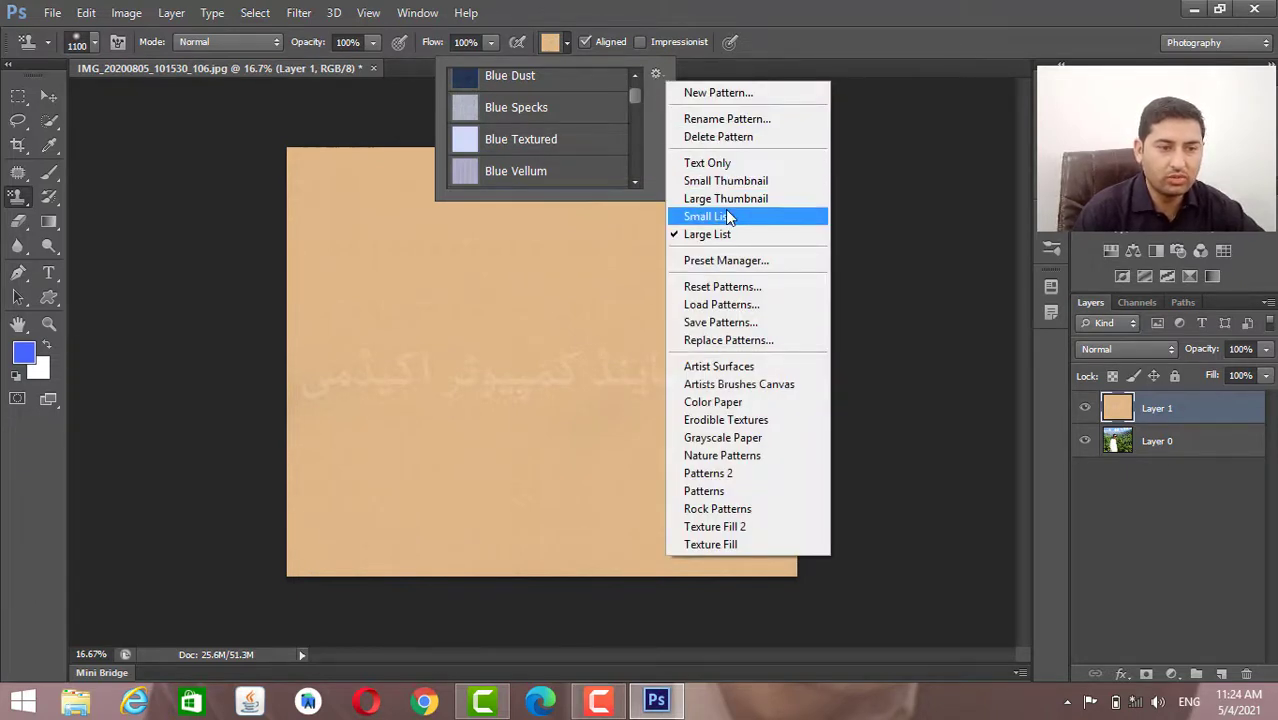
pyautogui.click(726, 181)
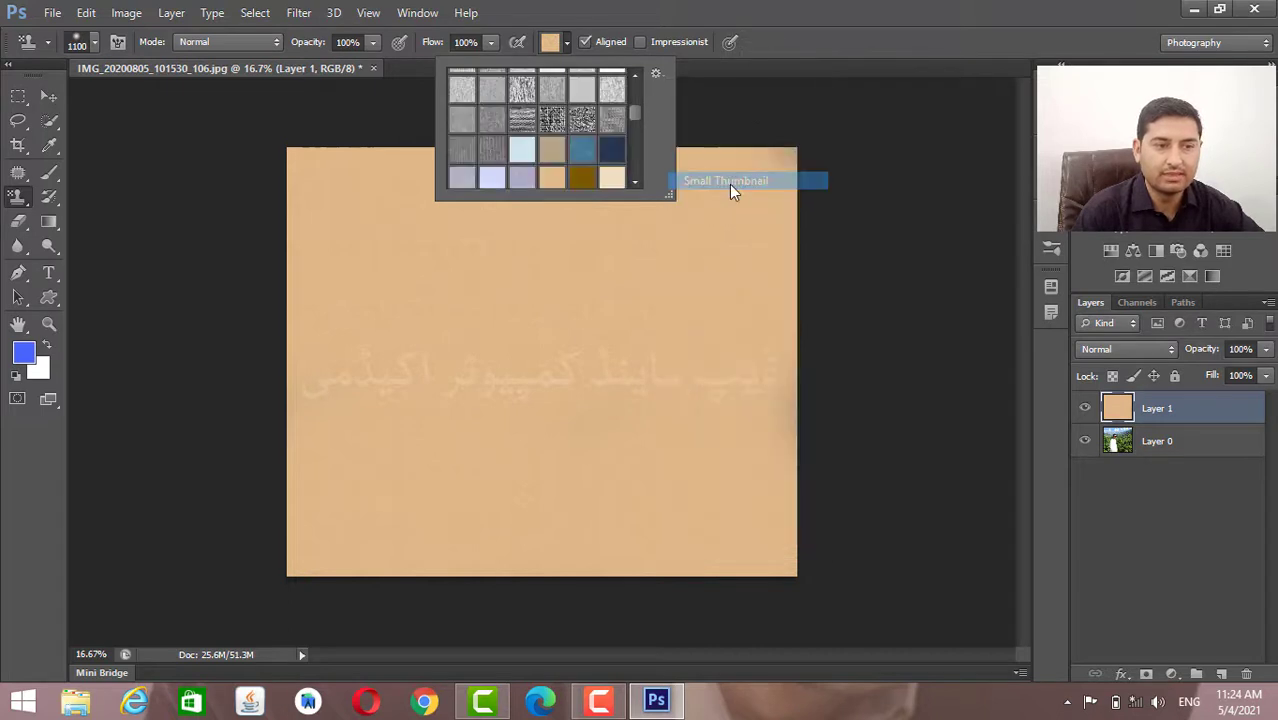
# Browse the patterns in the Preset Manager, select the yellow nature pattern, and close the manager.
pyautogui.click(658, 76)
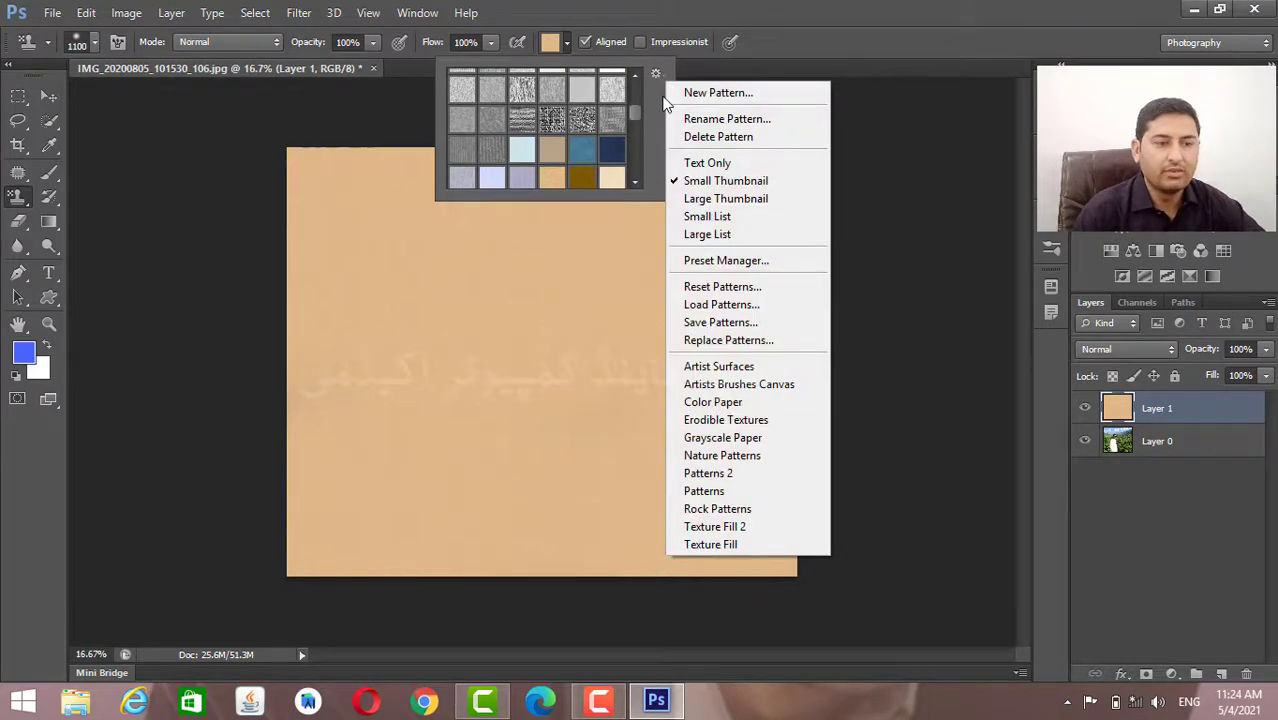
pyautogui.click(728, 261)
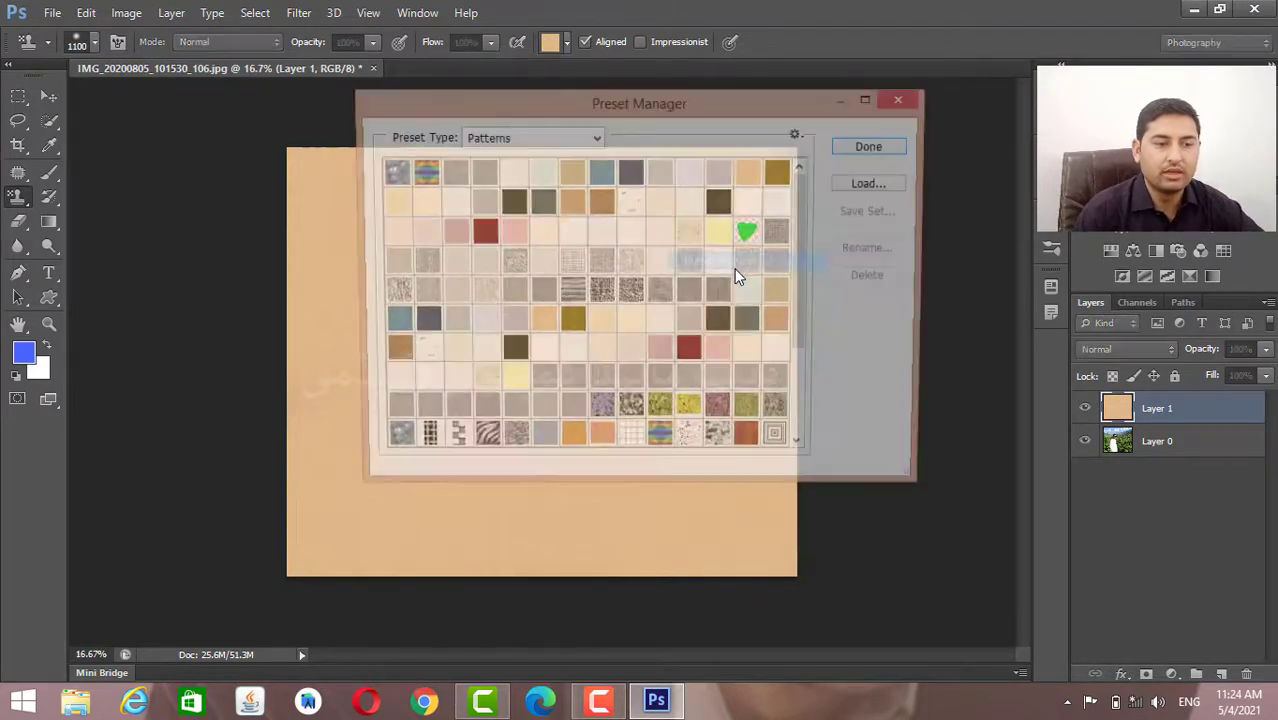
pyautogui.moveTo(724, 108); pyautogui.dragTo(705, 50)
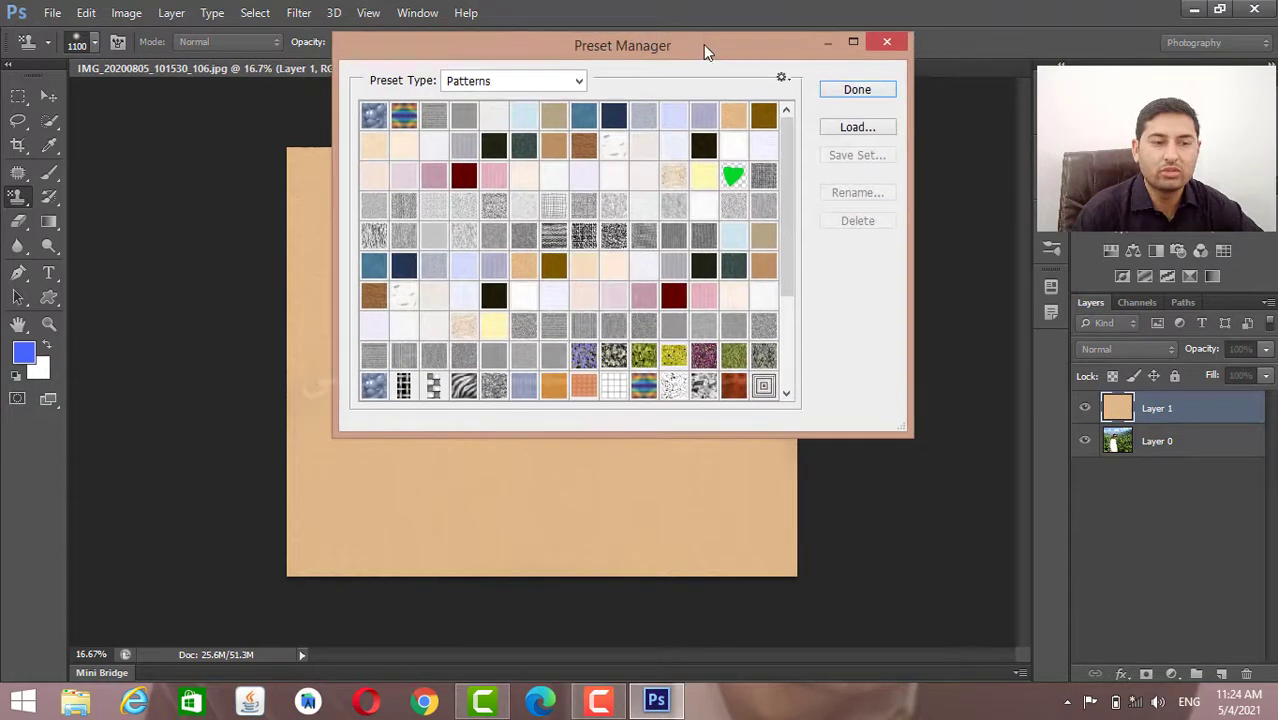
pyautogui.moveTo(785, 200); pyautogui.dragTo(777, 286)
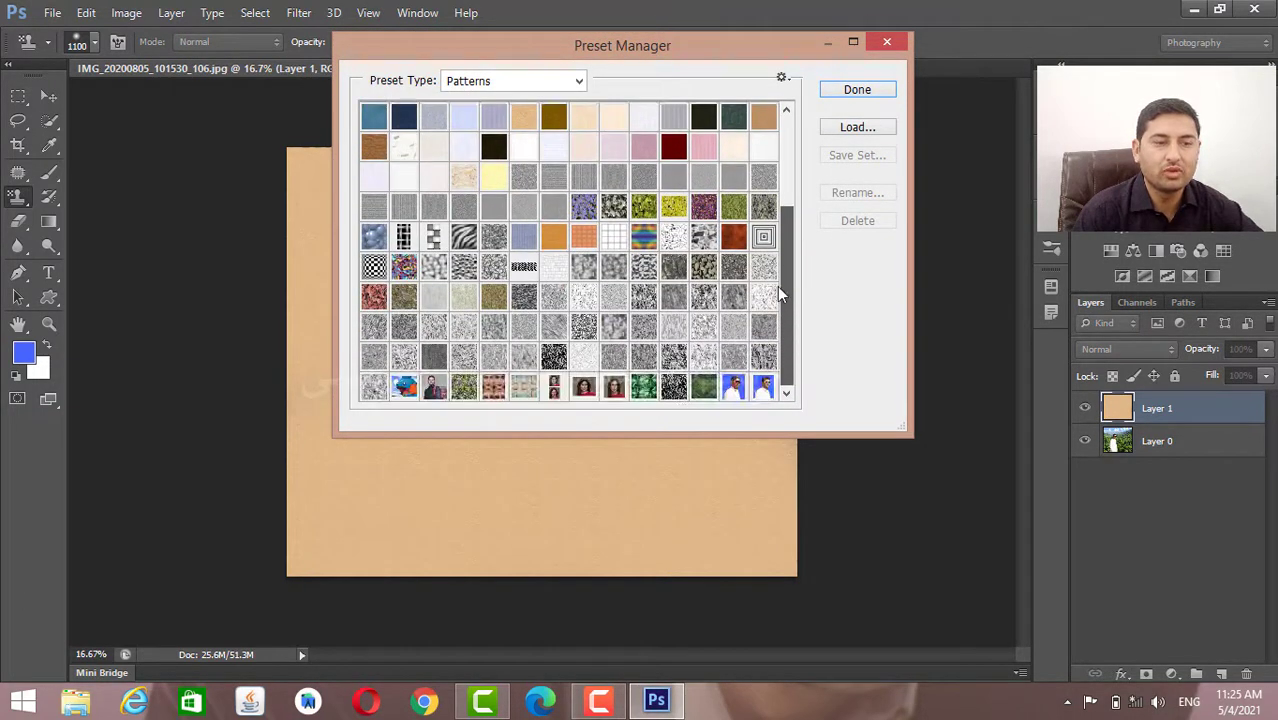
pyautogui.click(674, 207)
pyautogui.moveTo(708, 48); pyautogui.dragTo(1036, 26)
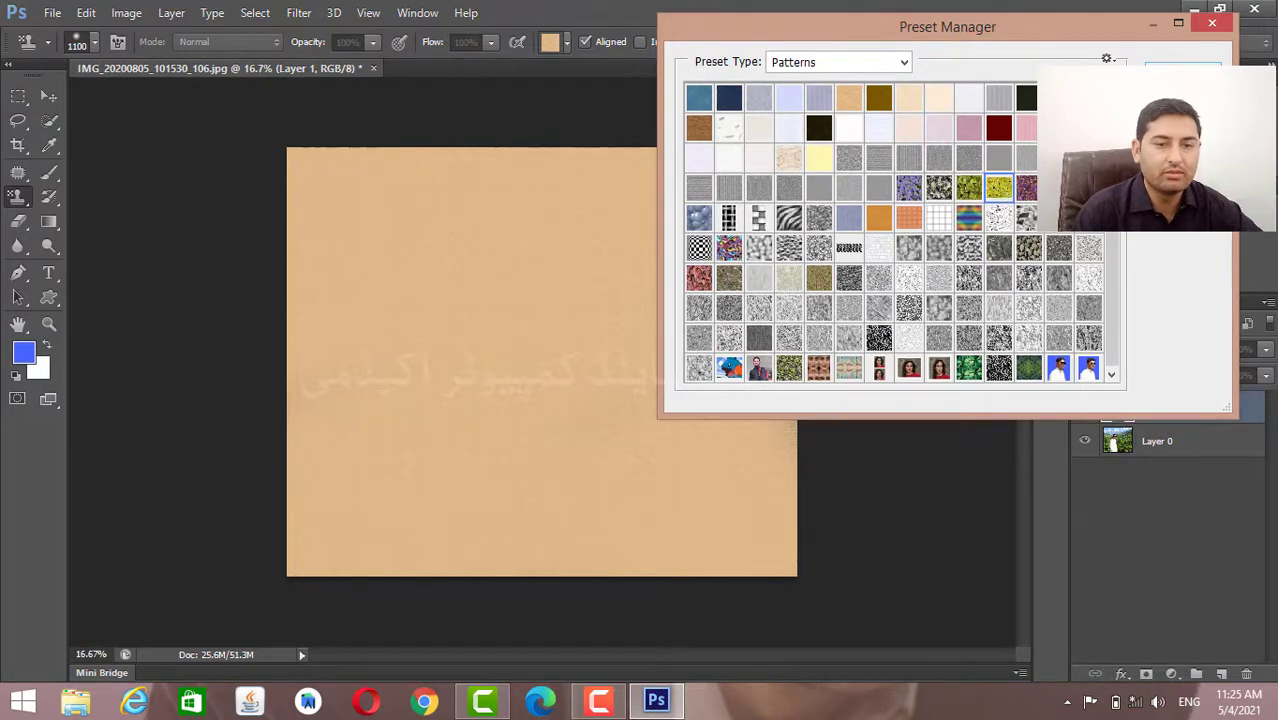
pyautogui.click(1183, 75)
# Add a new empty layer above Layer 1.
pyautogui.moveTo(700, 300)
pyautogui.mouseDown()
pyautogui.moveTo(636, 276)
pyautogui.moveTo(608, 231)
pyautogui.moveTo(640, 205)
pyautogui.moveTo(680, 250)
pyautogui.mouseUp()
pyautogui.click(1221, 674)
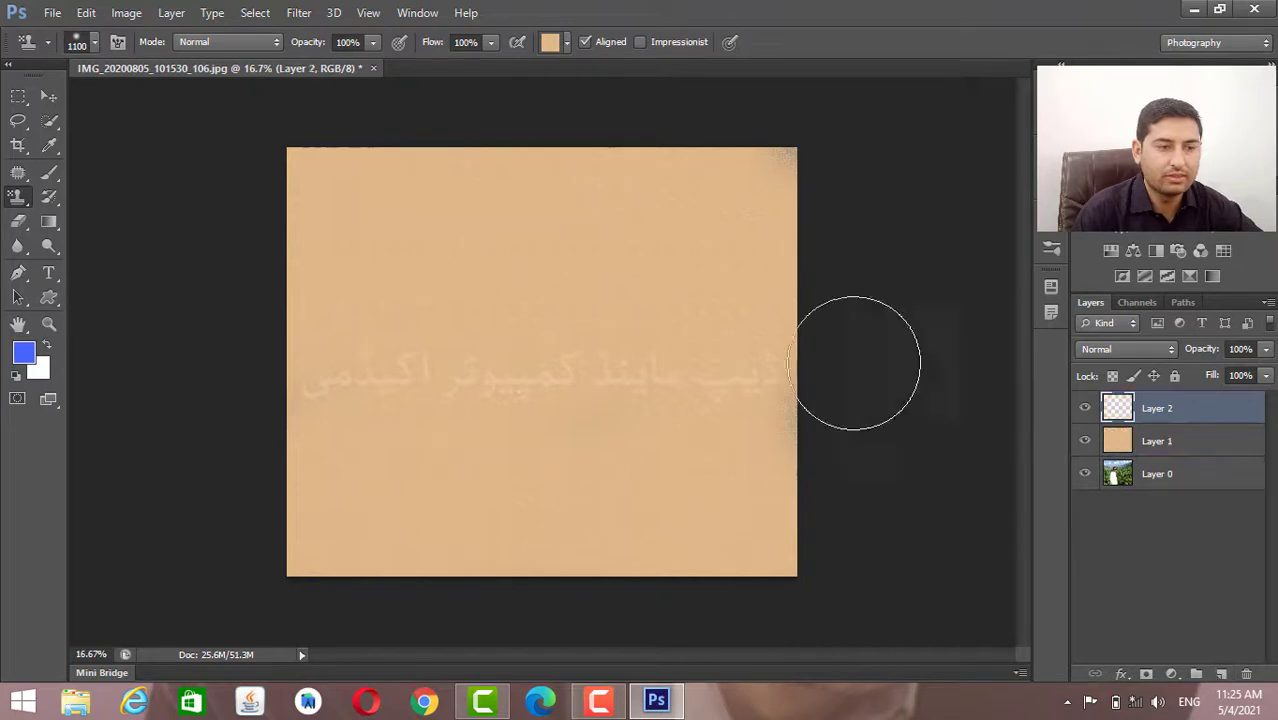
# Delete the reddish-brown grid pattern in the last row of the Preset Manager and close the manager.
pyautogui.click(566, 42)
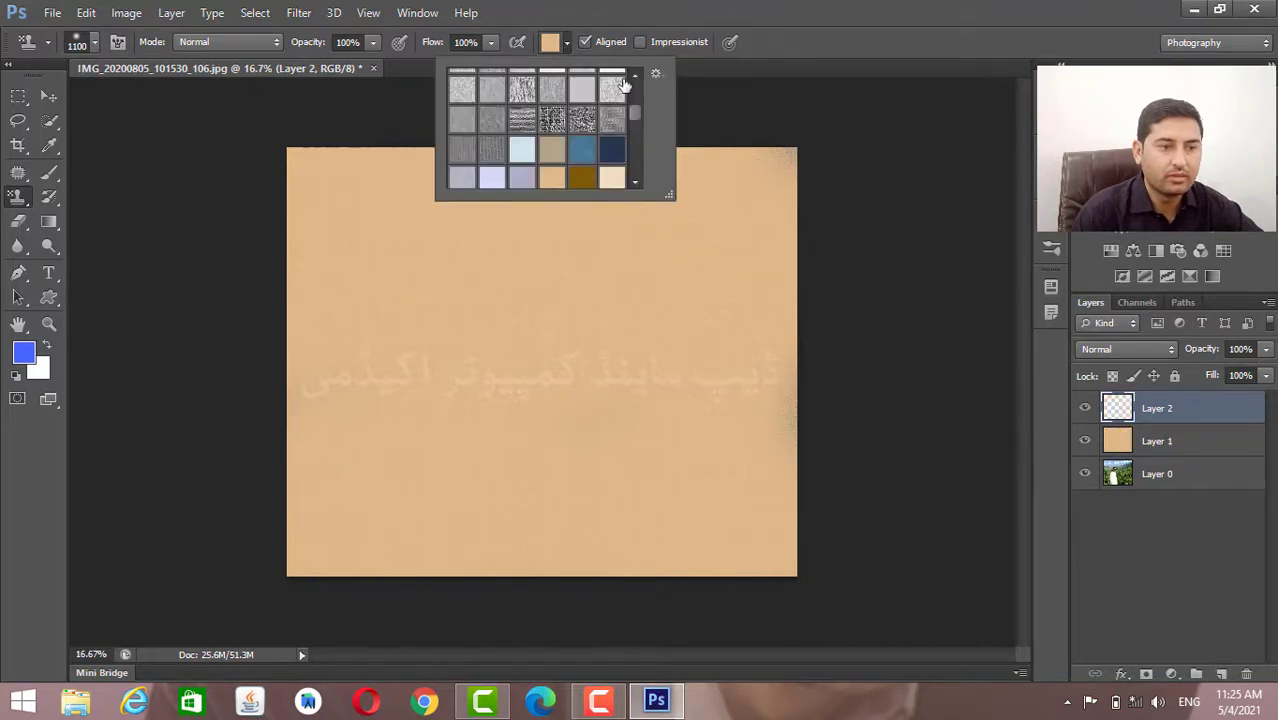
pyautogui.moveTo(632, 112)
pyautogui.mouseDown()
pyautogui.moveTo(636, 80)
pyautogui.moveTo(636, 110)
pyautogui.mouseUp()
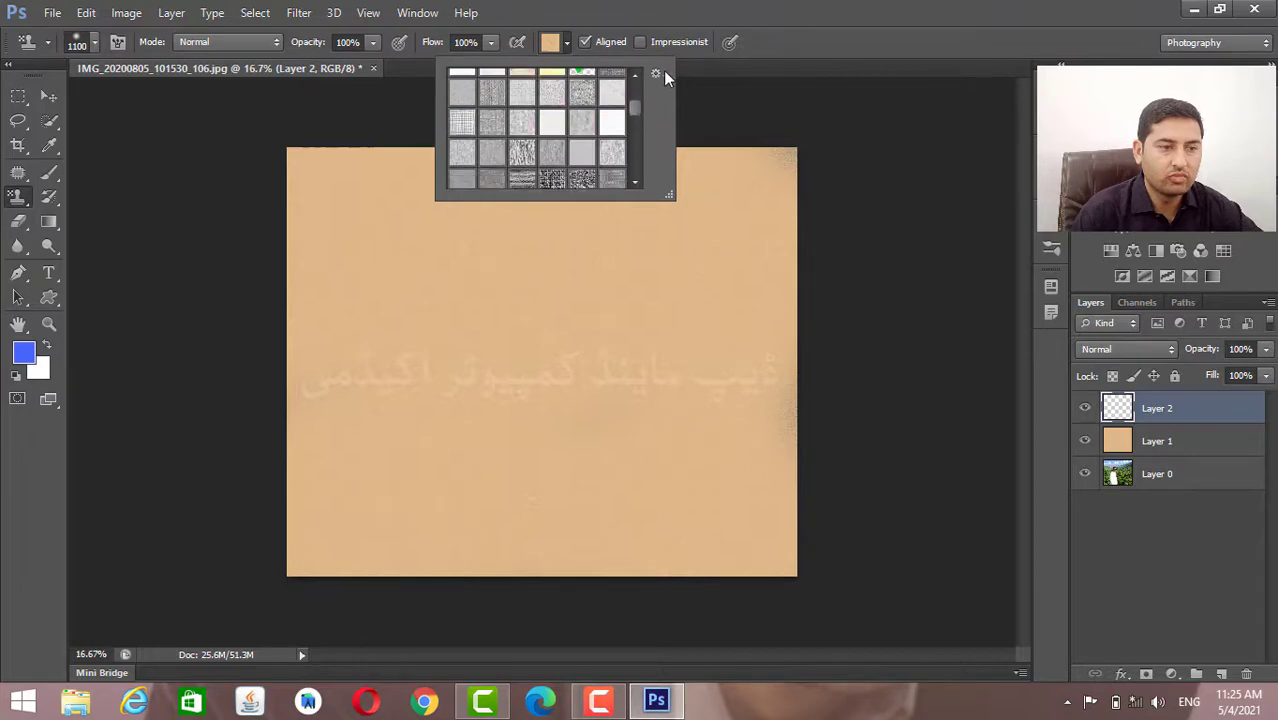
pyautogui.click(658, 72)
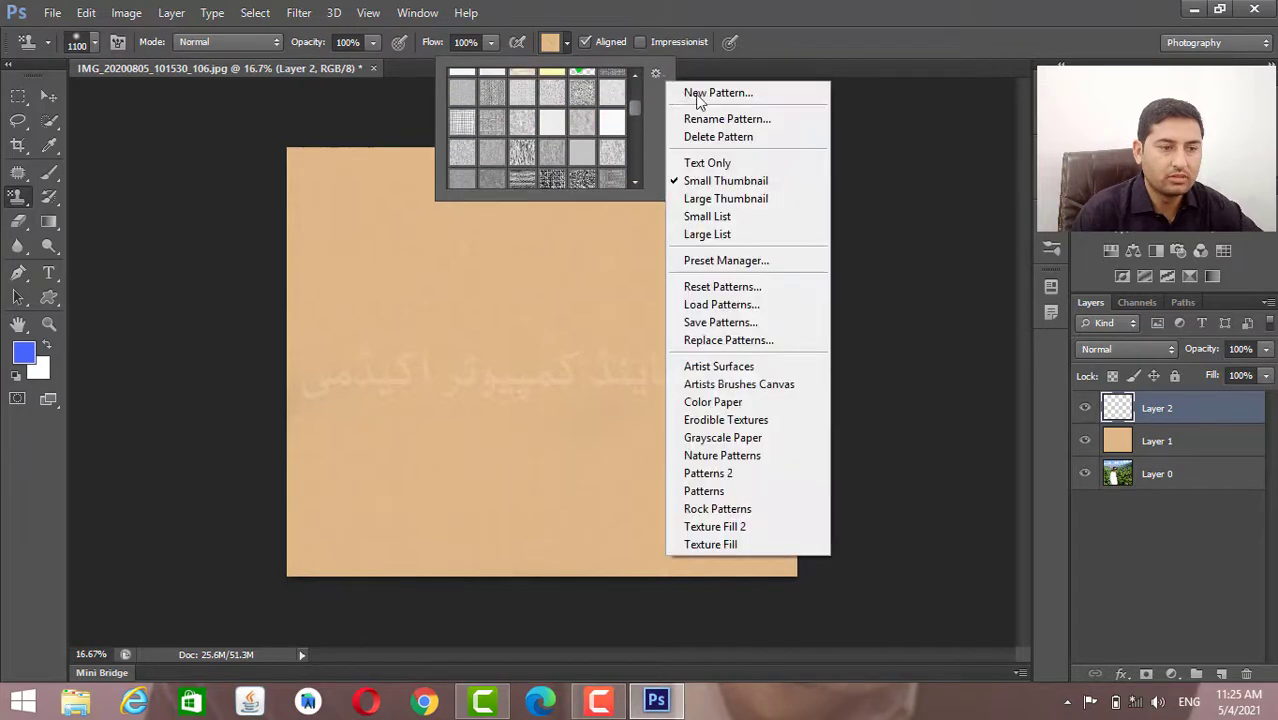
pyautogui.click(726, 263)
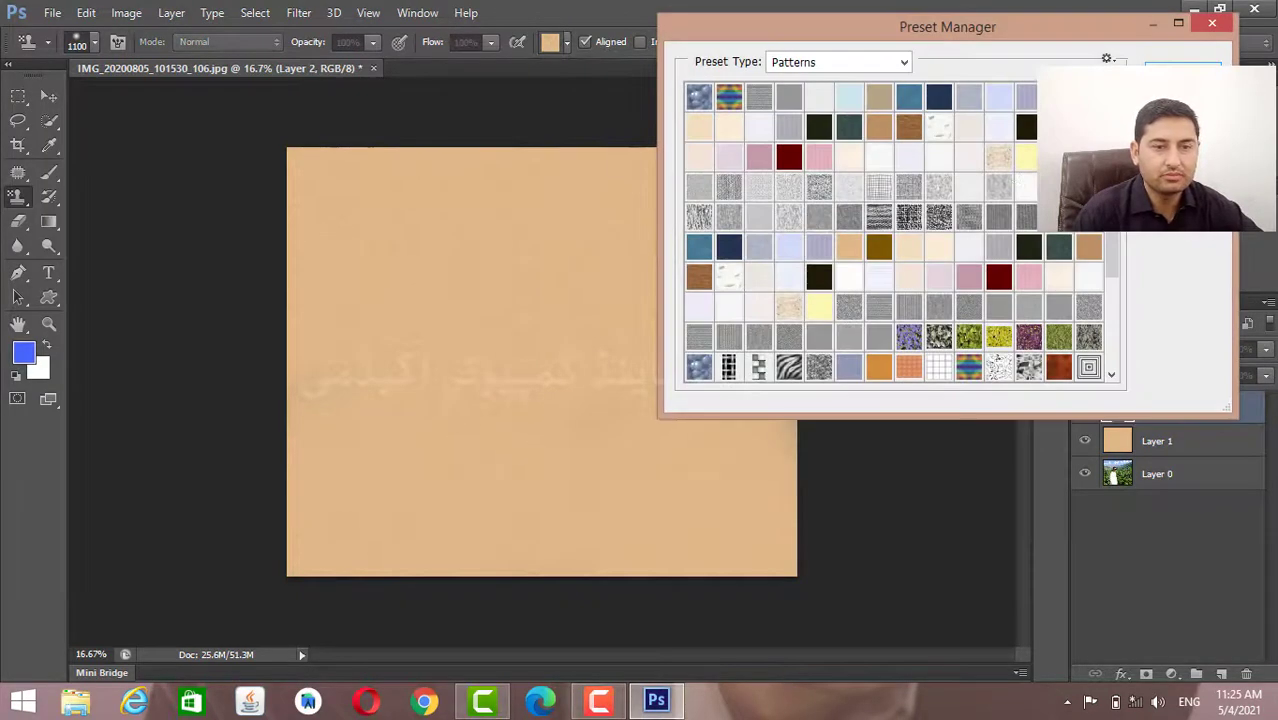
pyautogui.scroll(-3, 1130, 277)
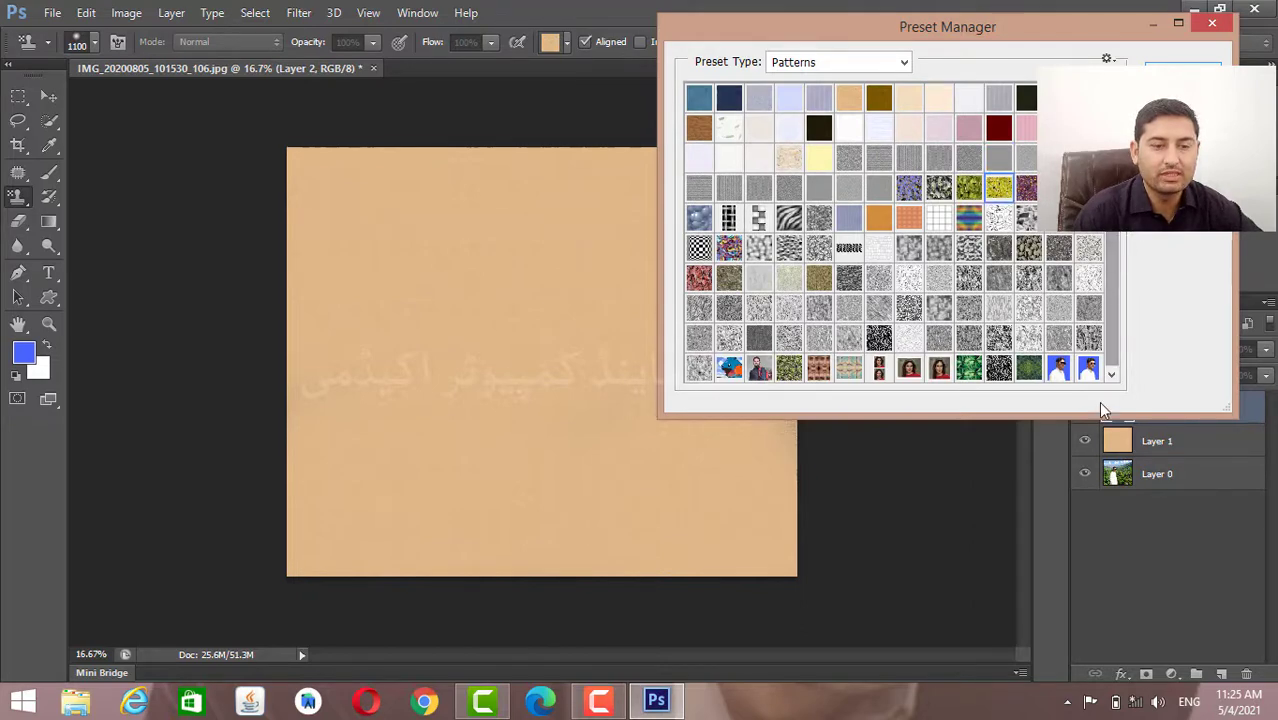
pyautogui.click(818, 369)
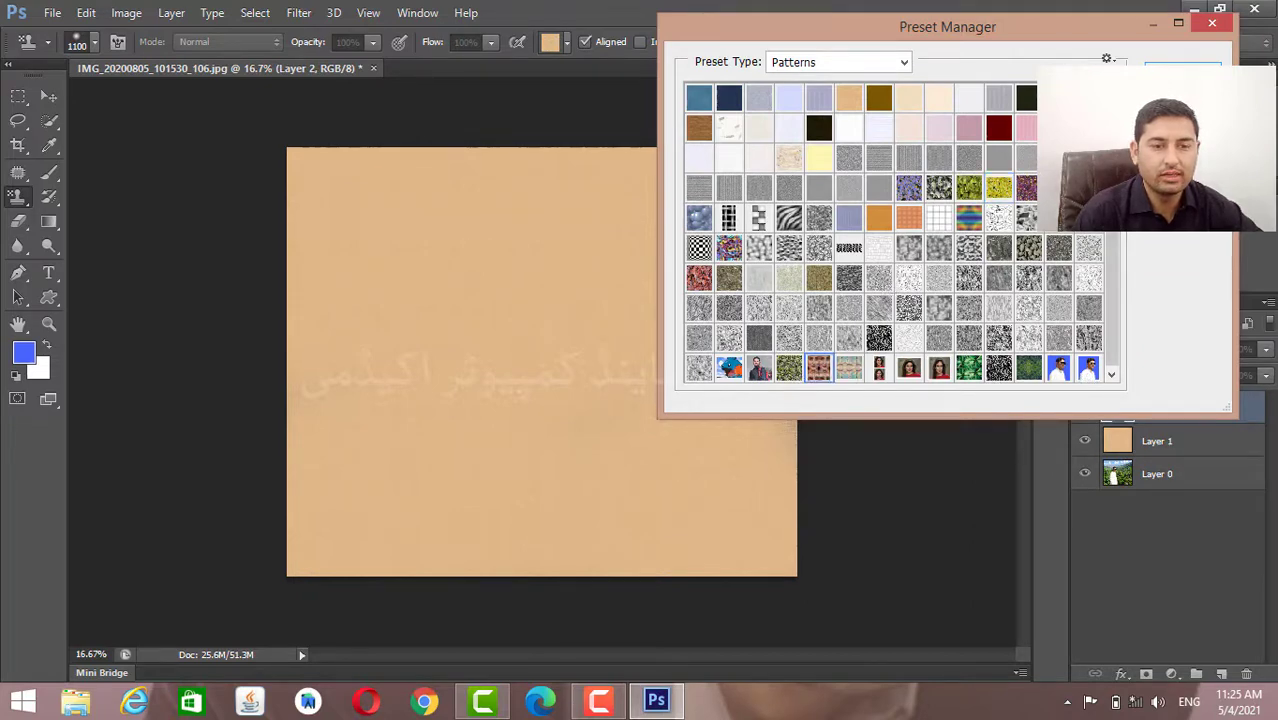
pyautogui.click(1183, 188)
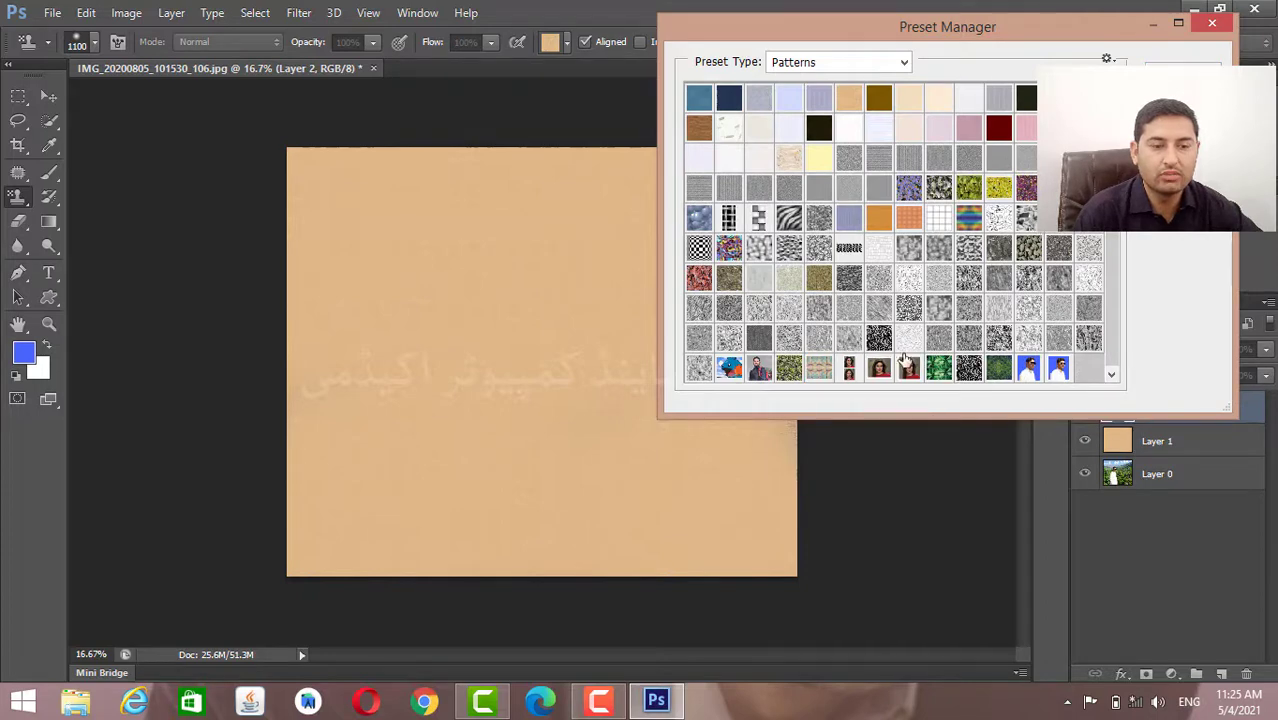
pyautogui.click(851, 370)
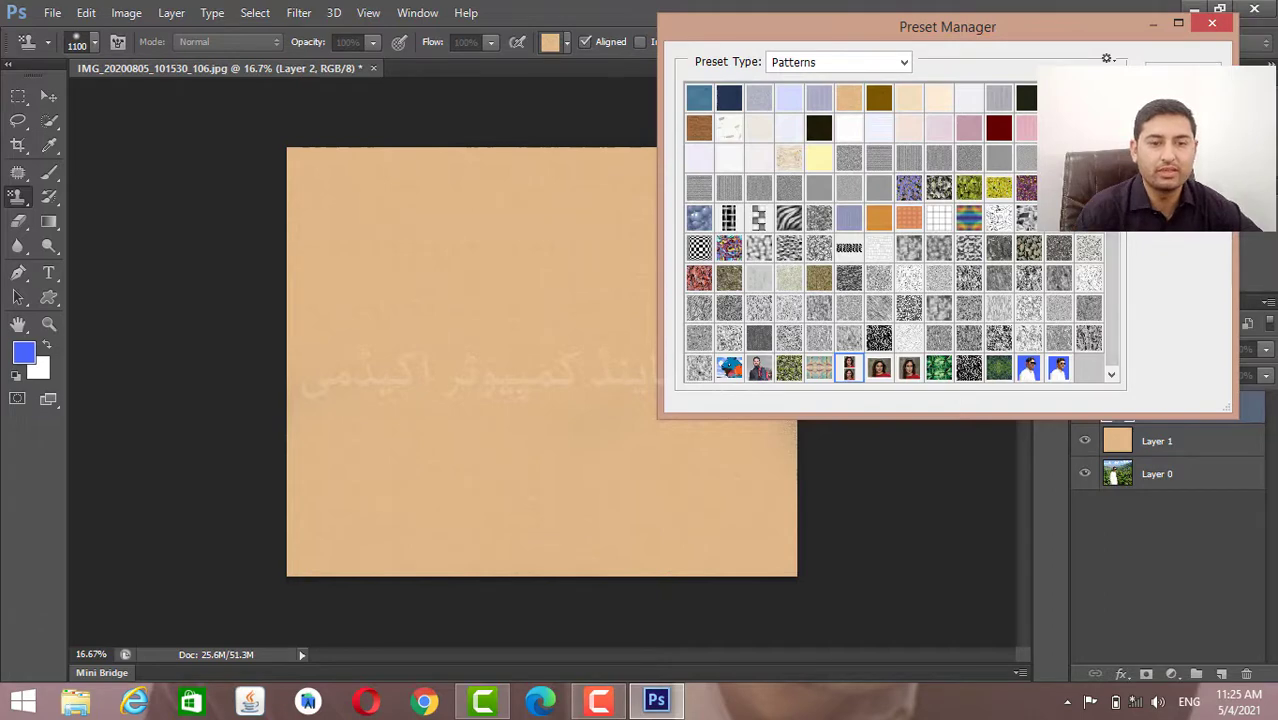
pyautogui.click(1183, 73)
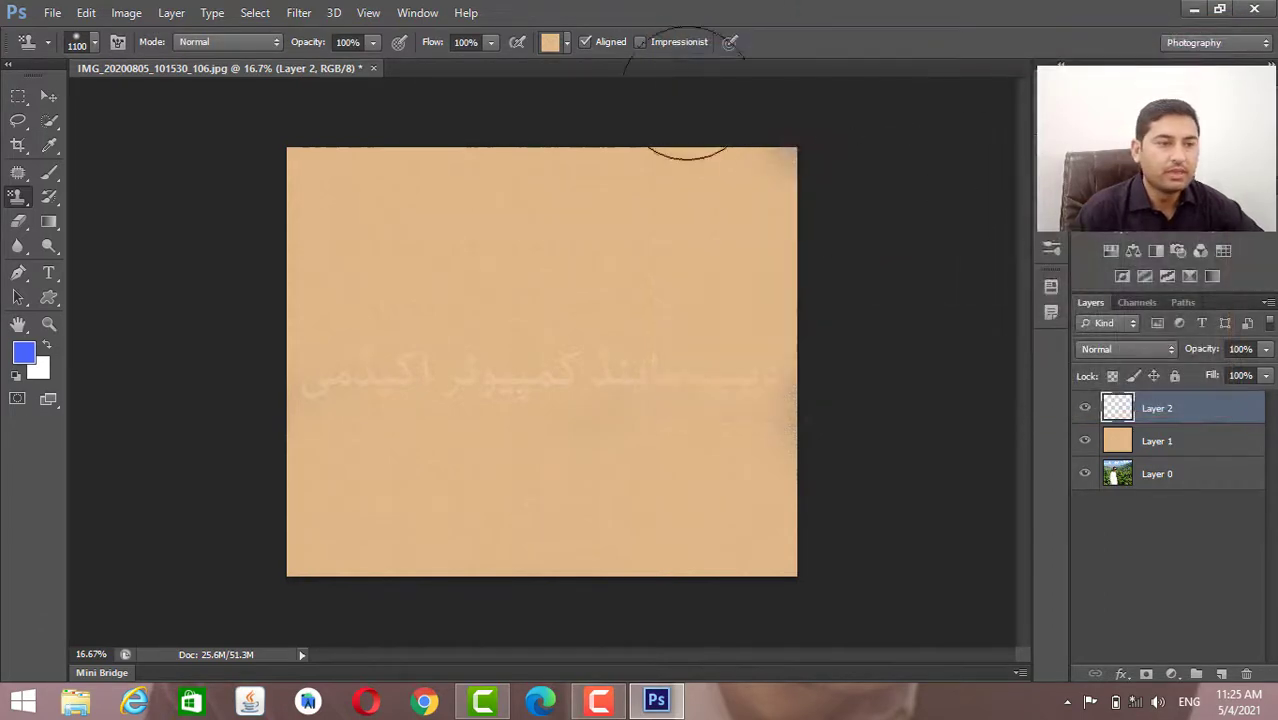
# Replace the current patterns with the Artist Surfaces set, cancelling the save of the existing patterns.
pyautogui.click(566, 42)
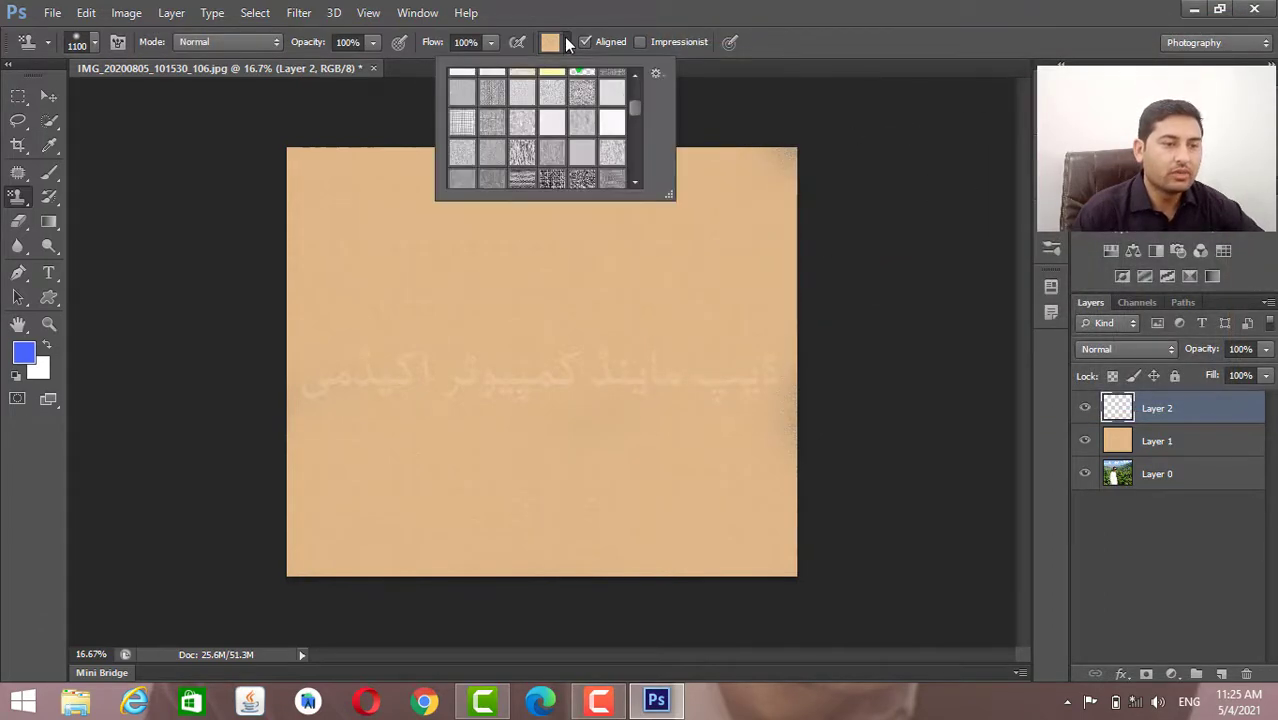
pyautogui.click(656, 76)
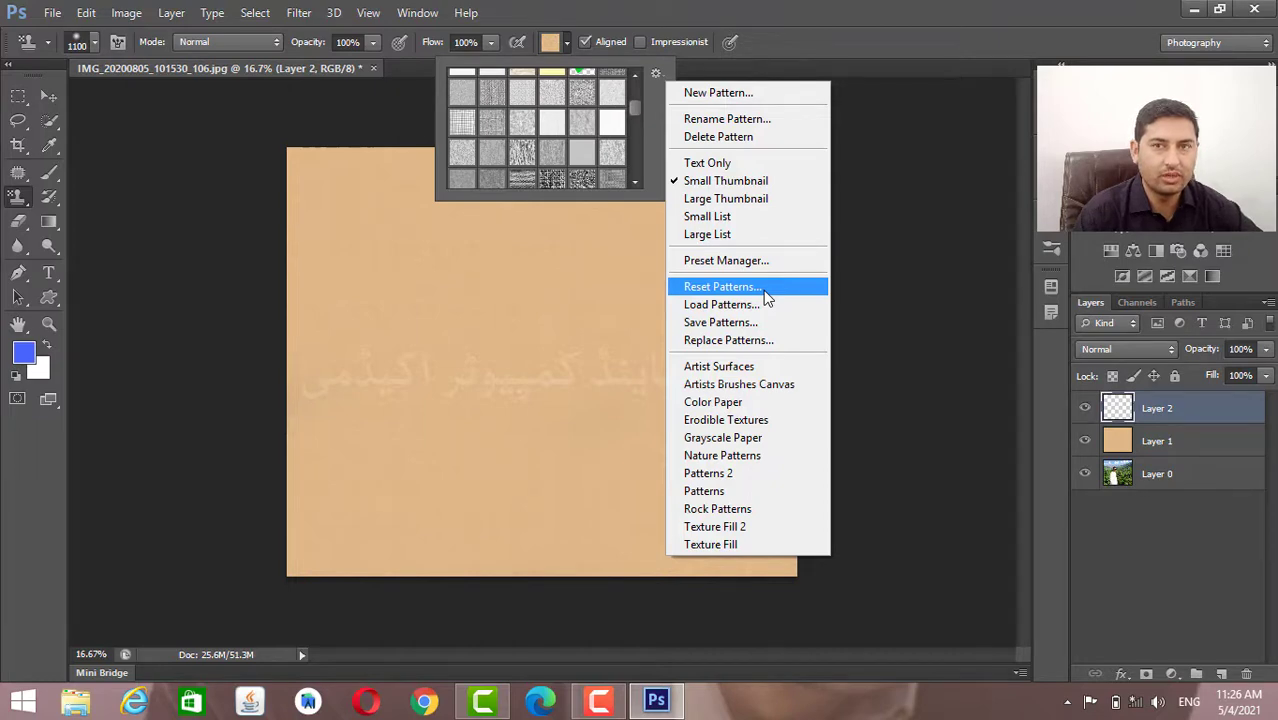
pyautogui.click(770, 365)
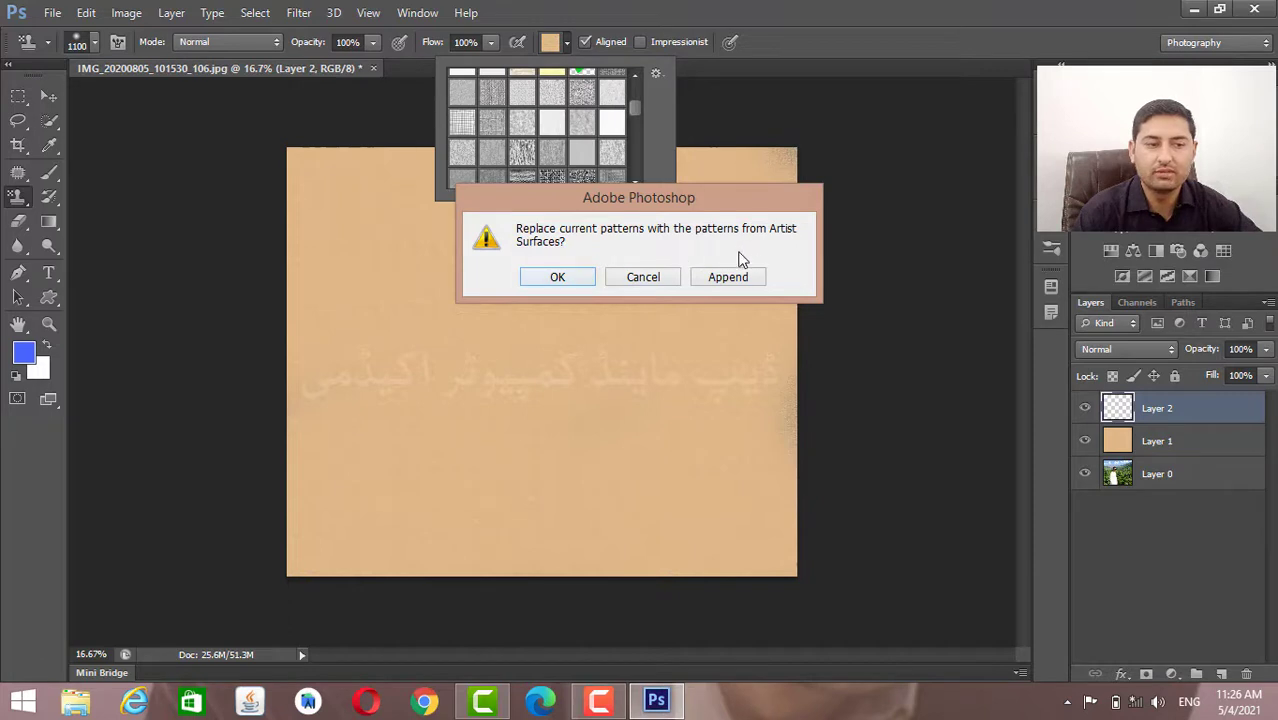
pyautogui.click(575, 284)
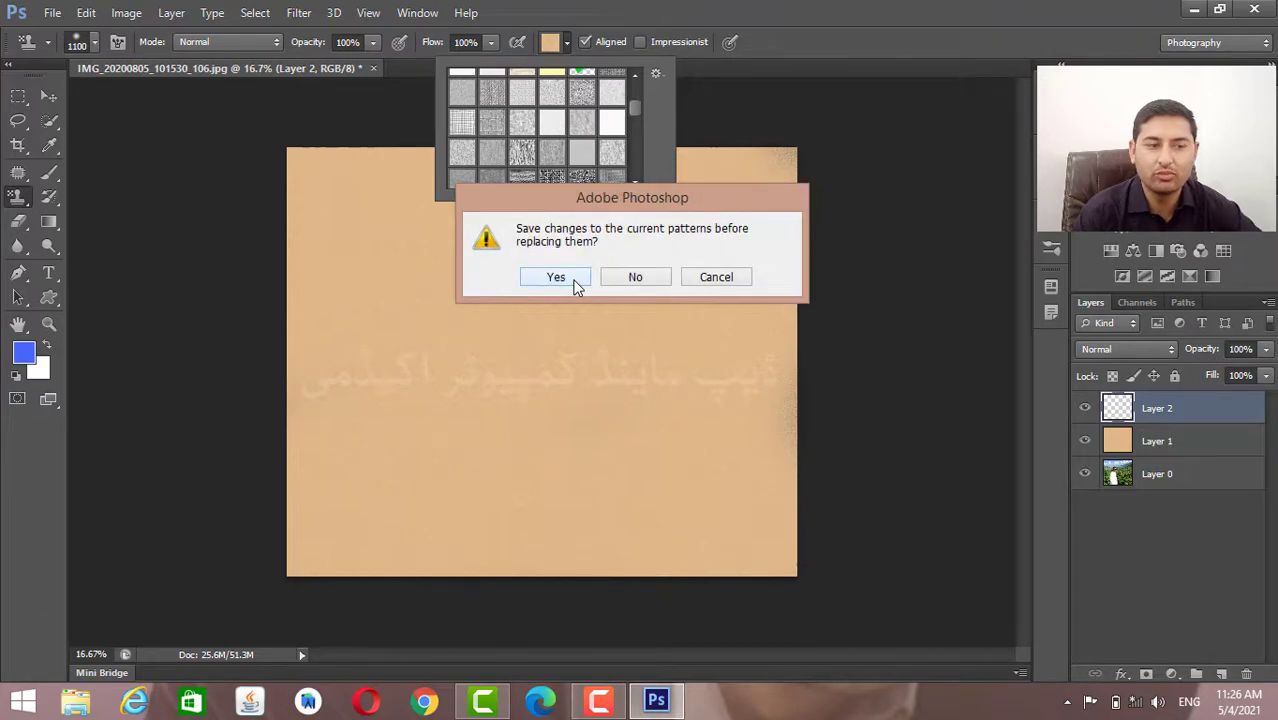
pyautogui.click(573, 285)
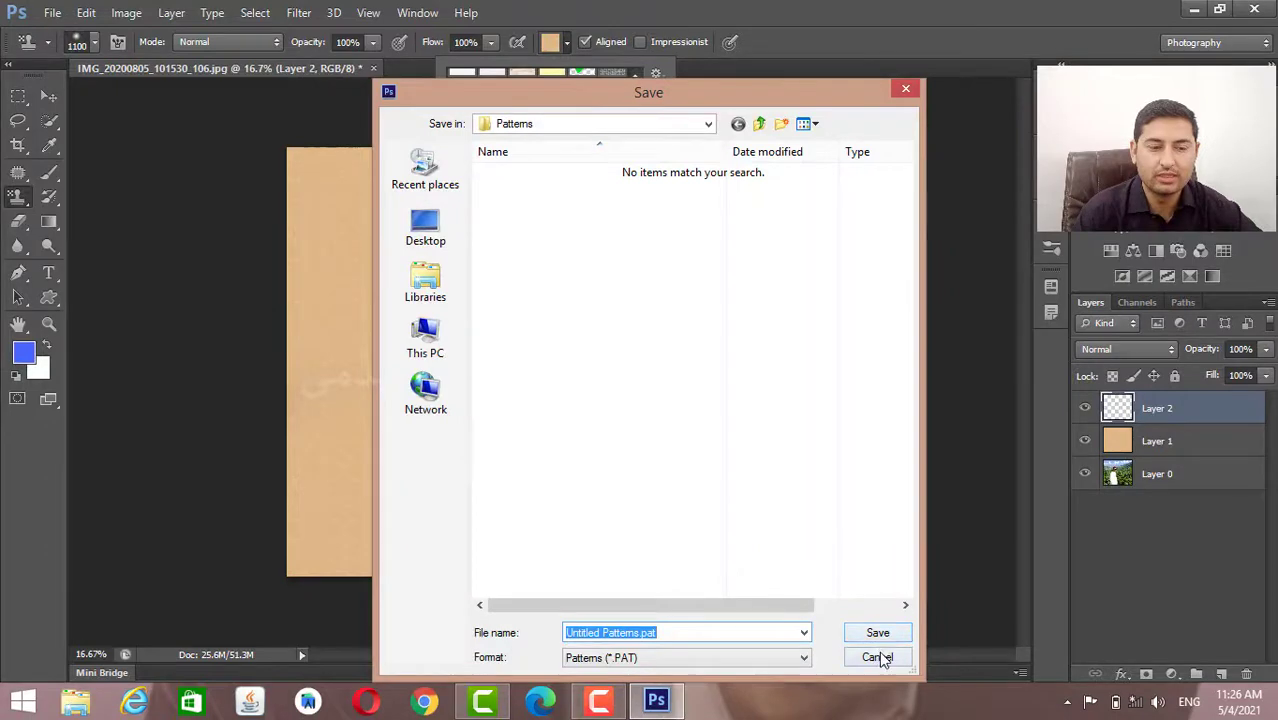
pyautogui.click(878, 657)
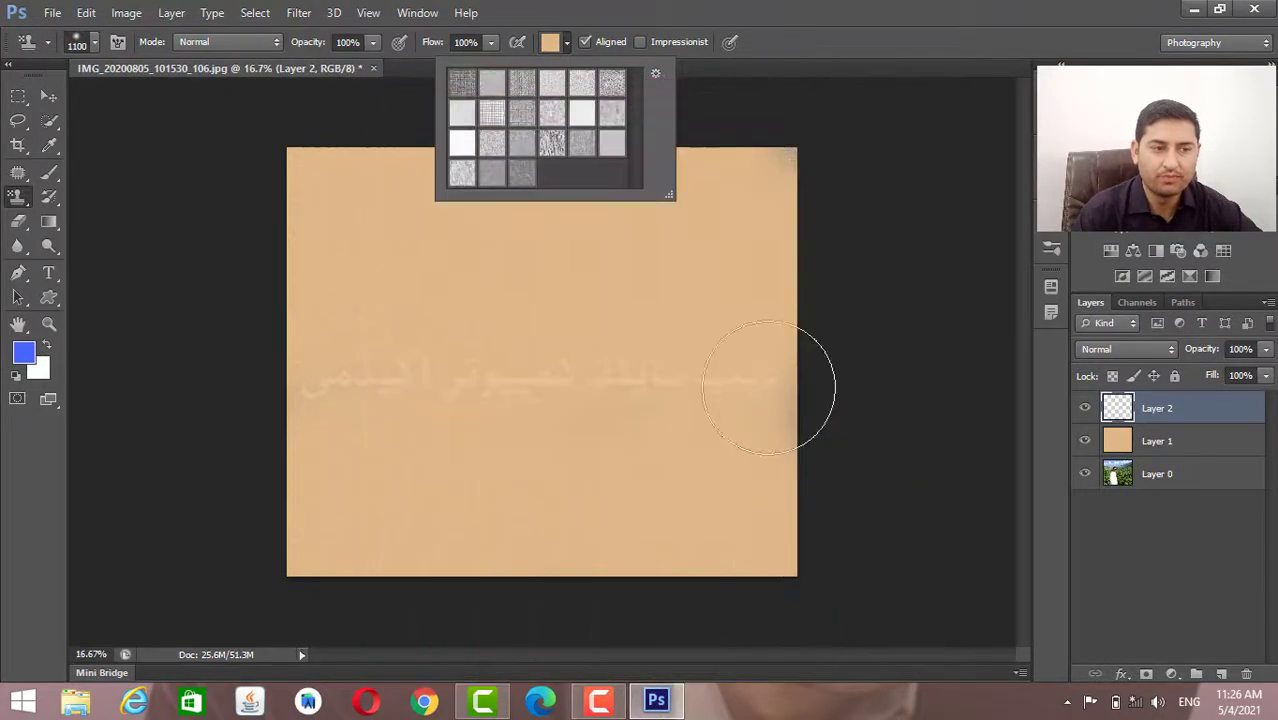
# Append the Artist Surfaces set to the current patterns and look through the extended list.
pyautogui.click(657, 74)
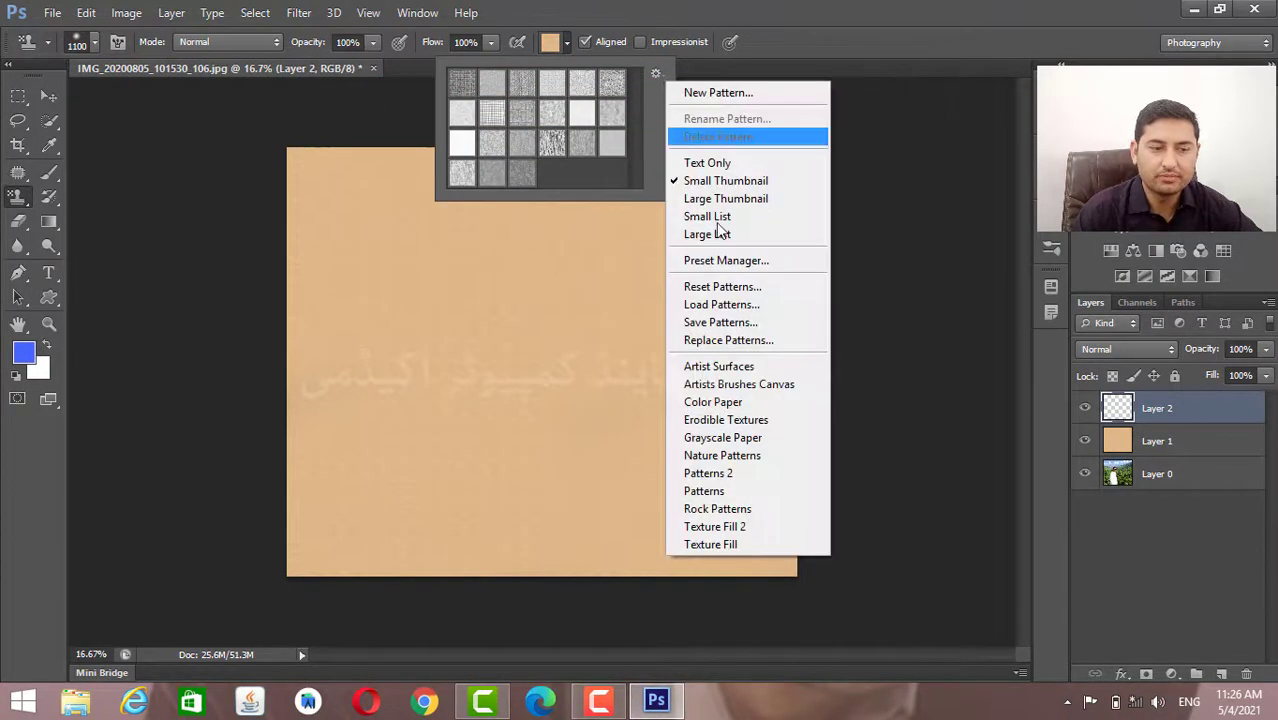
pyautogui.click(740, 366)
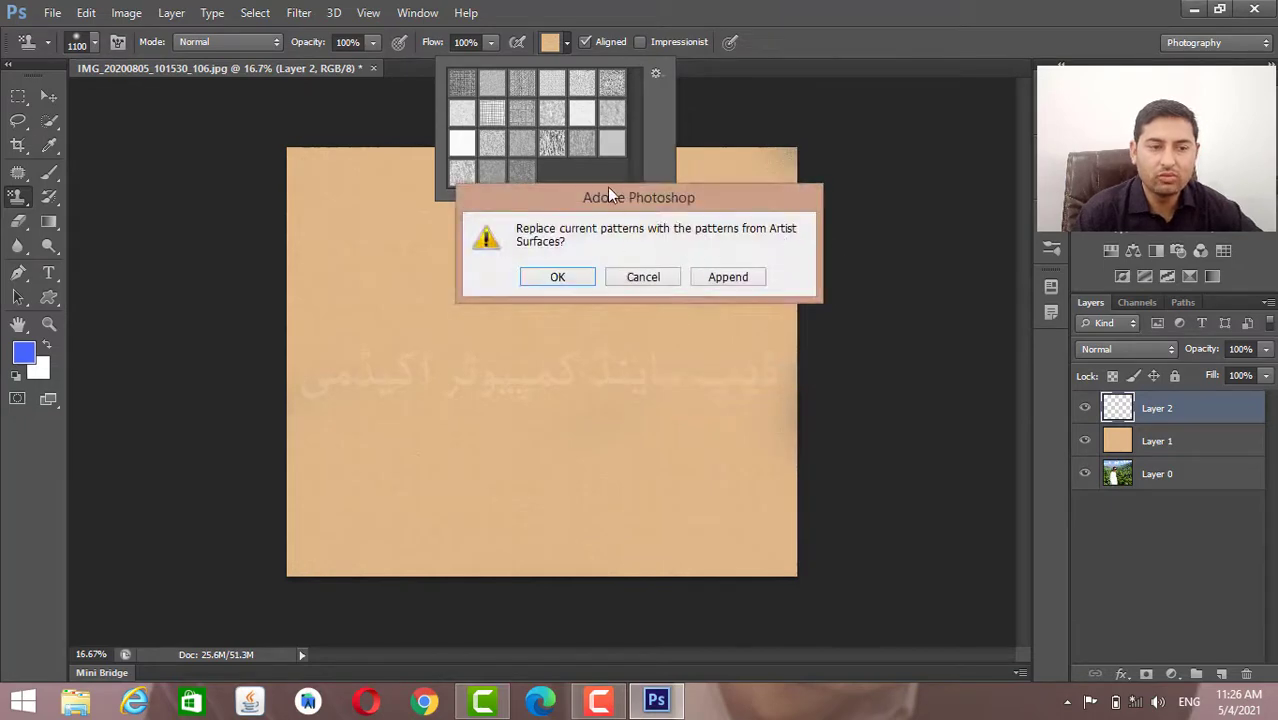
pyautogui.click(727, 280)
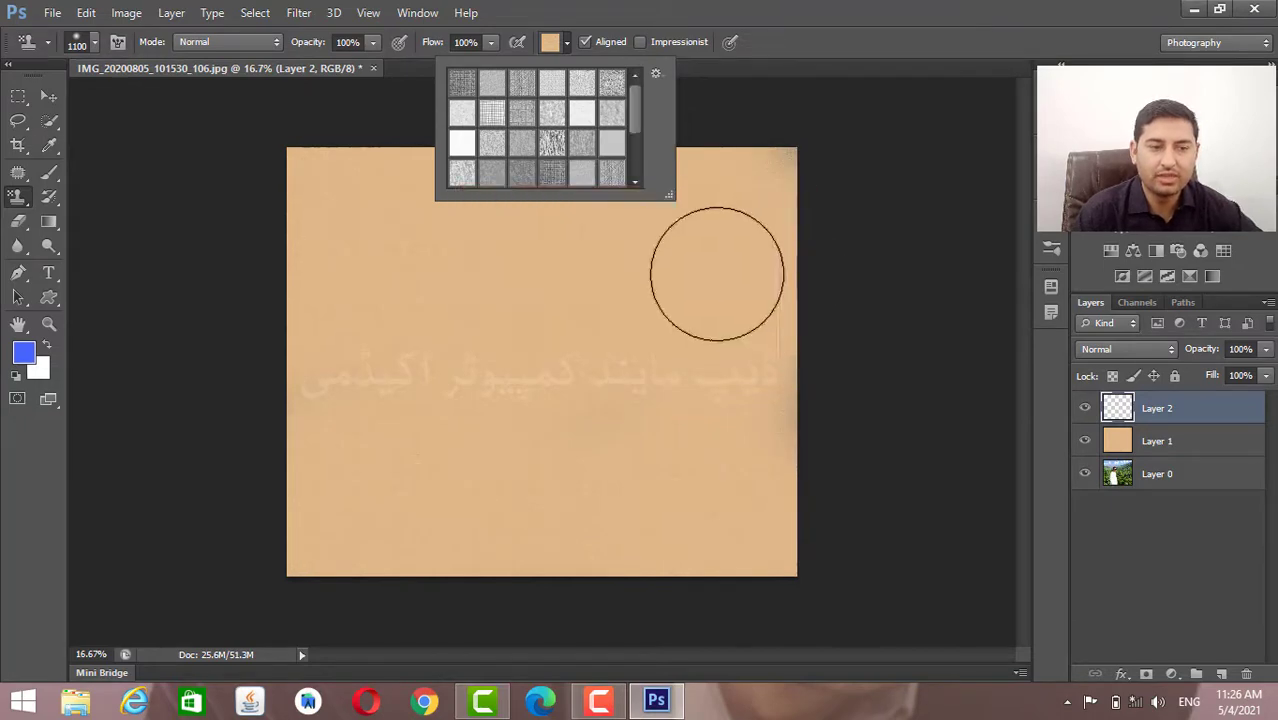
pyautogui.moveTo(642, 114); pyautogui.dragTo(630, 165)
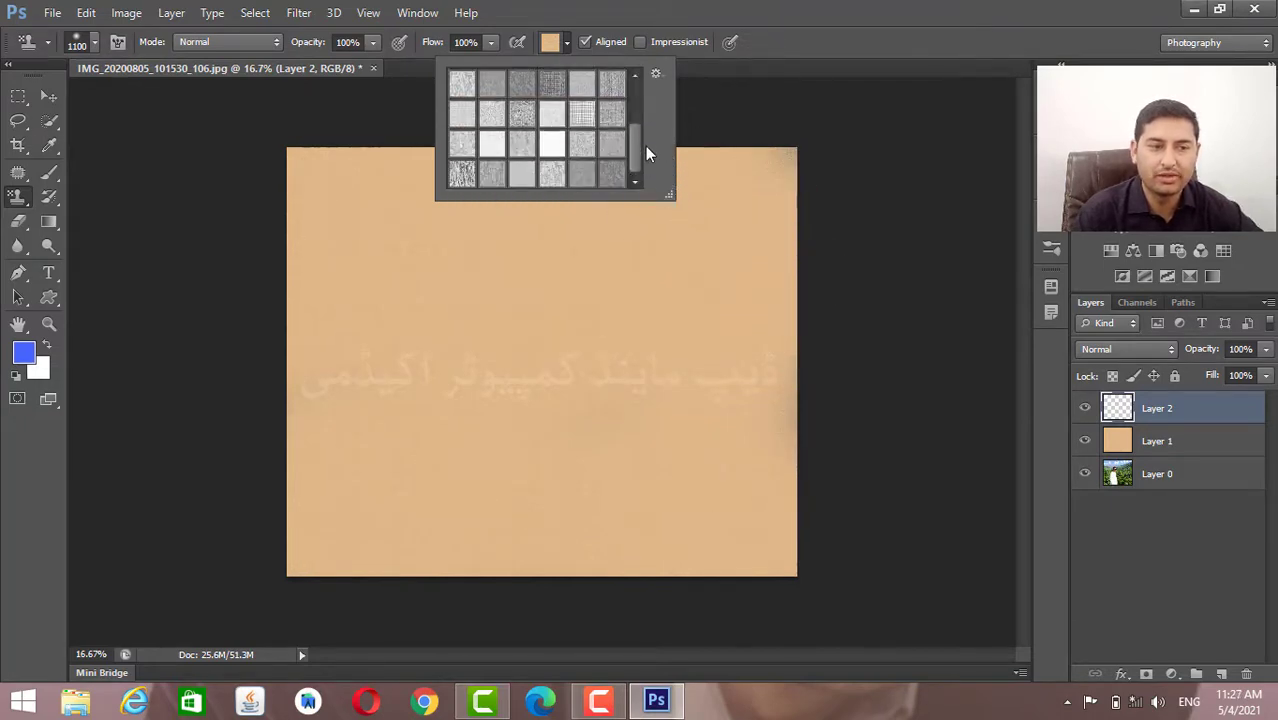
# Open the Preset Manager and view the Brushes, Swatches and Gradients preset types.
pyautogui.click(656, 75)
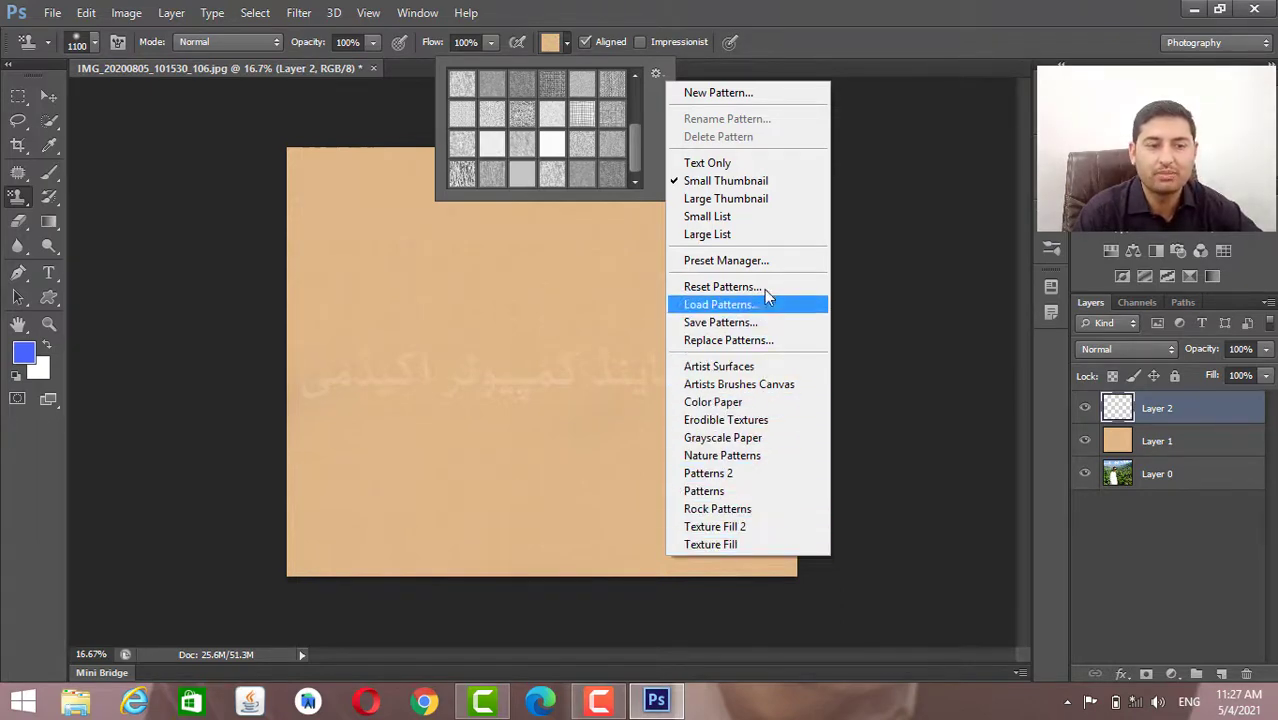
pyautogui.click(768, 264)
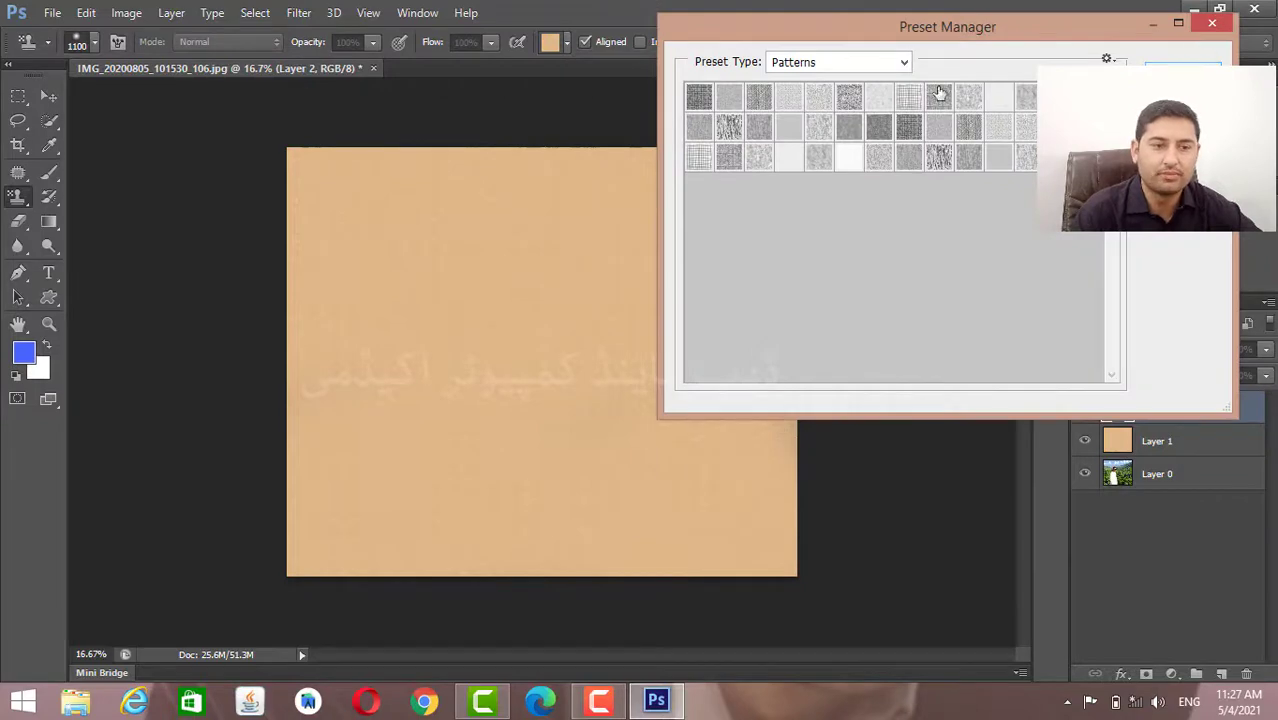
pyautogui.click(904, 64)
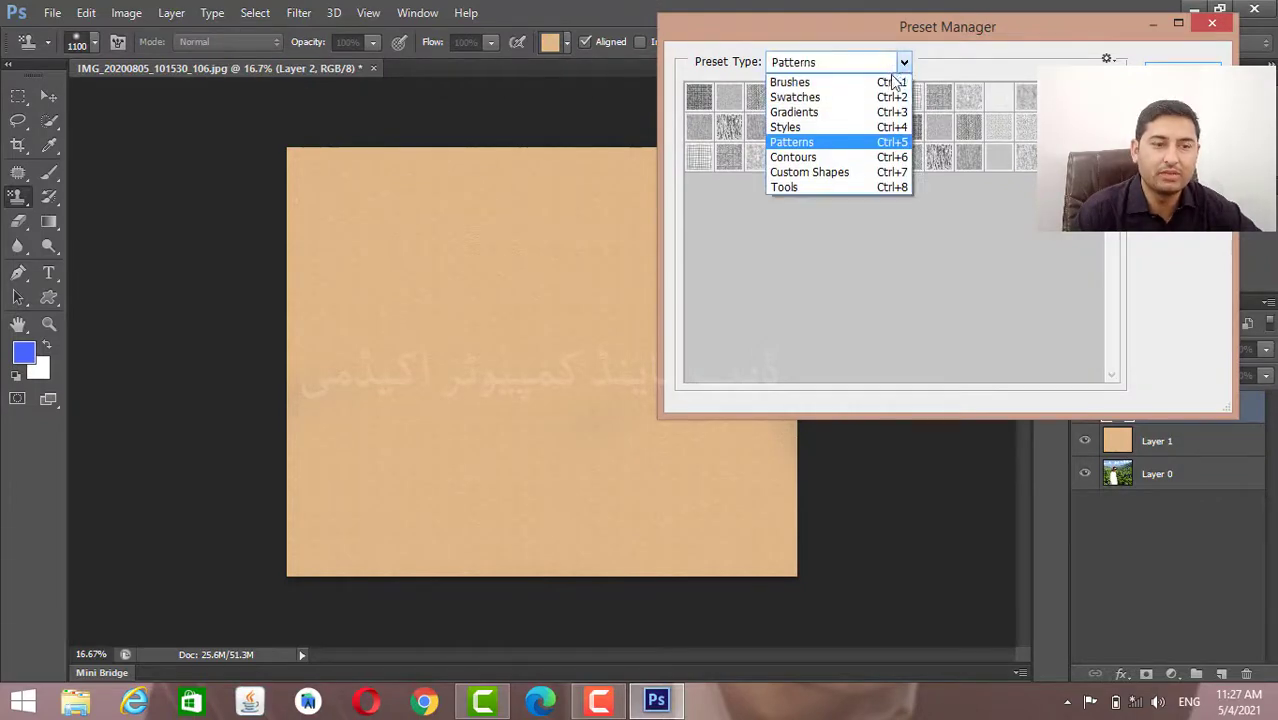
pyautogui.click(893, 80)
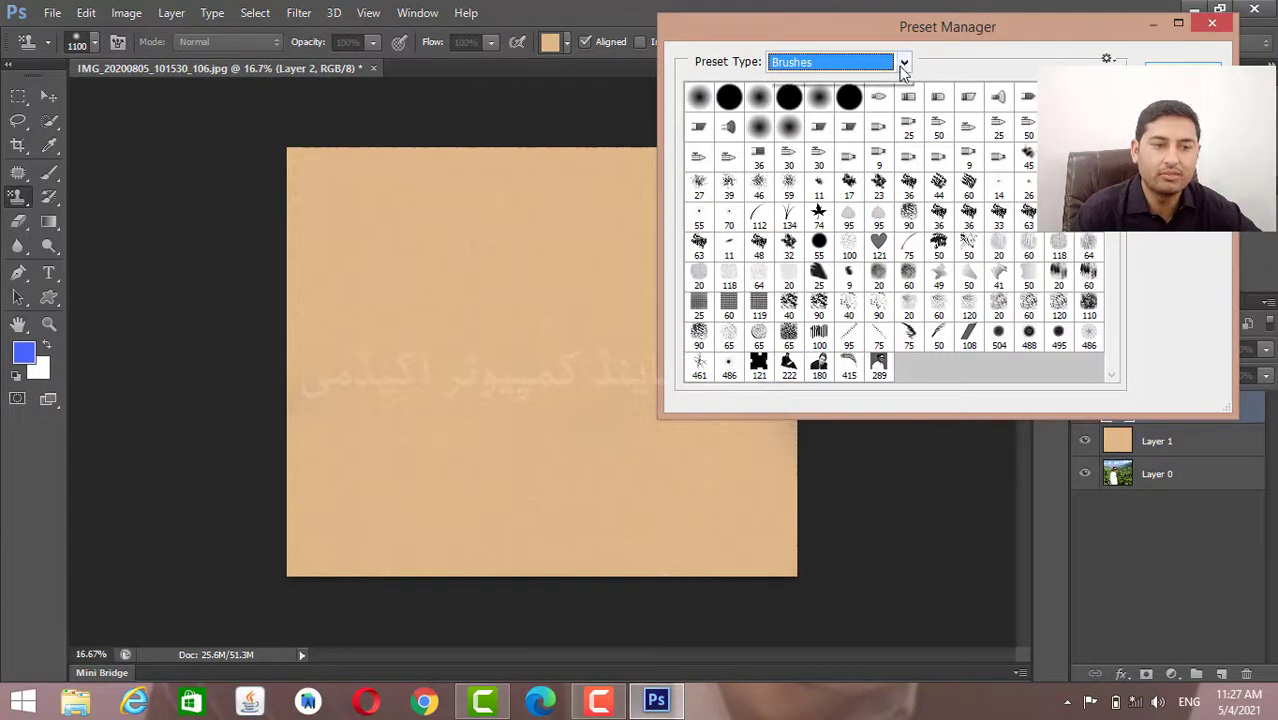
pyautogui.click(903, 66)
pyautogui.click(885, 96)
pyautogui.click(903, 64)
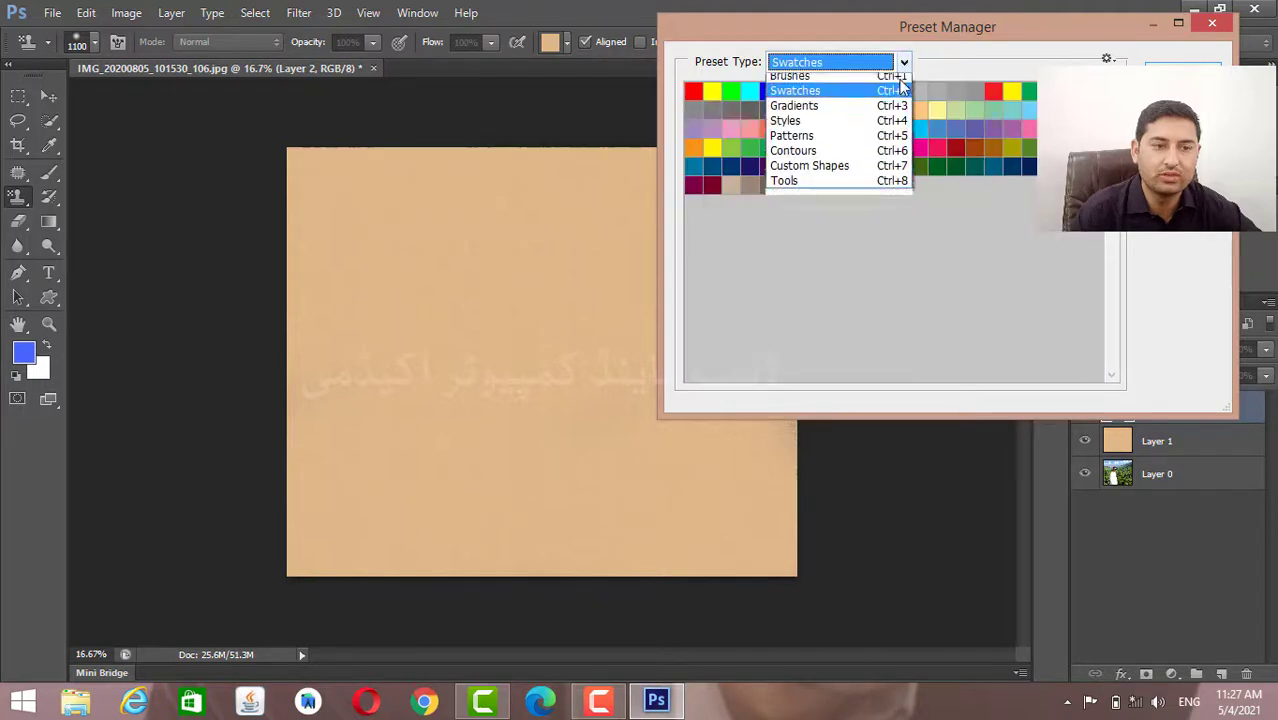
pyautogui.click(890, 111)
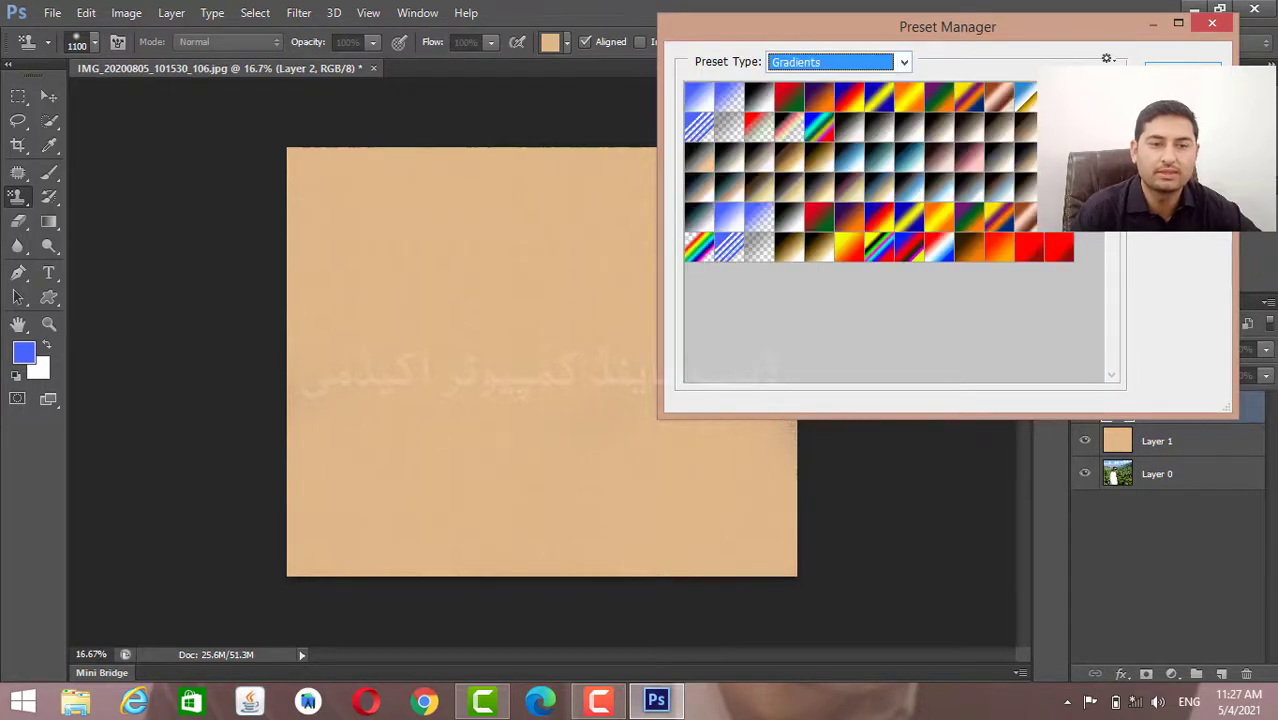
# Close the Preset Manager and take a brief look at the pattern picker.
pyautogui.click(1213, 23)
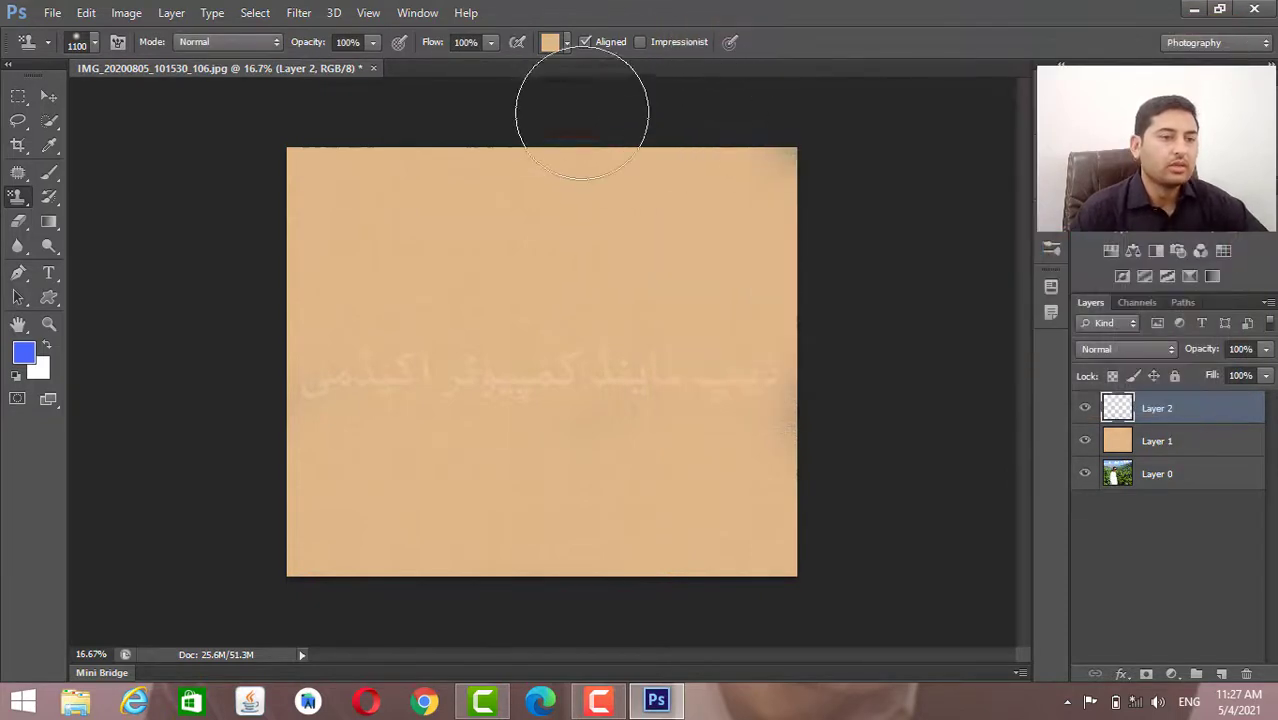
pyautogui.click(568, 47)
pyautogui.click(866, 37)
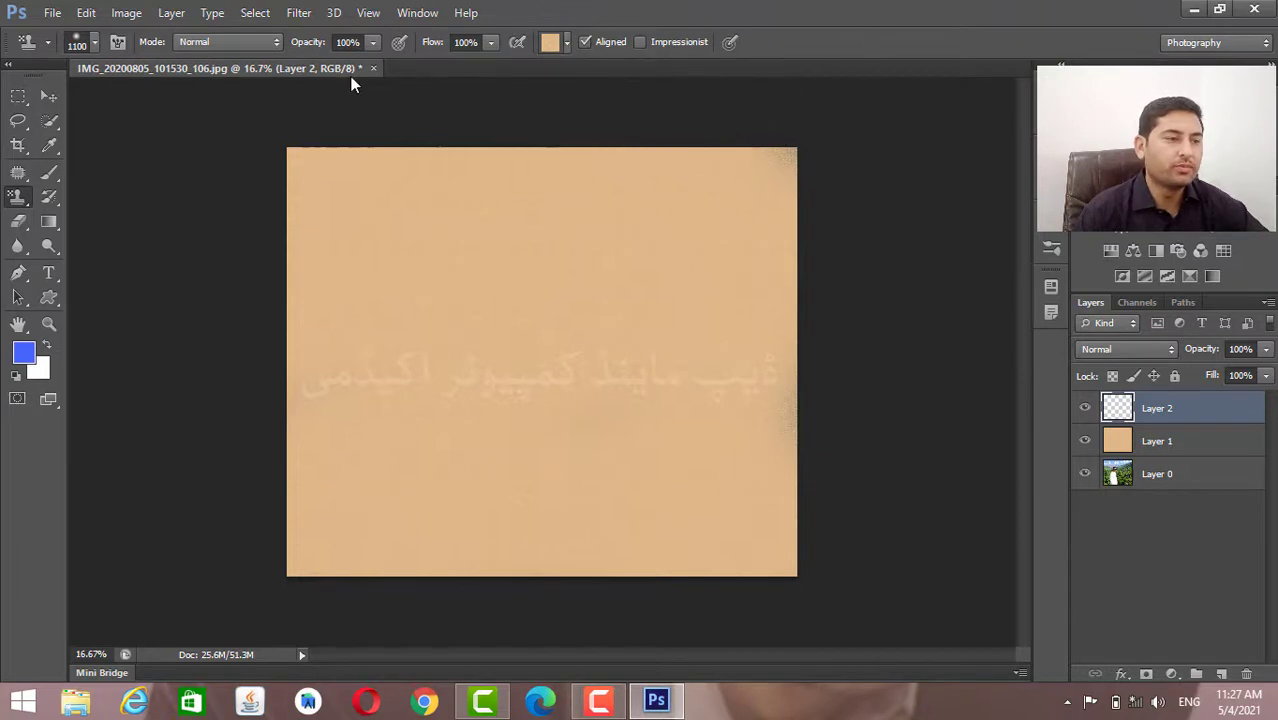
# View the brush size, hardness and preset options, plus the full brush tip settings.
pyautogui.click(94, 44)
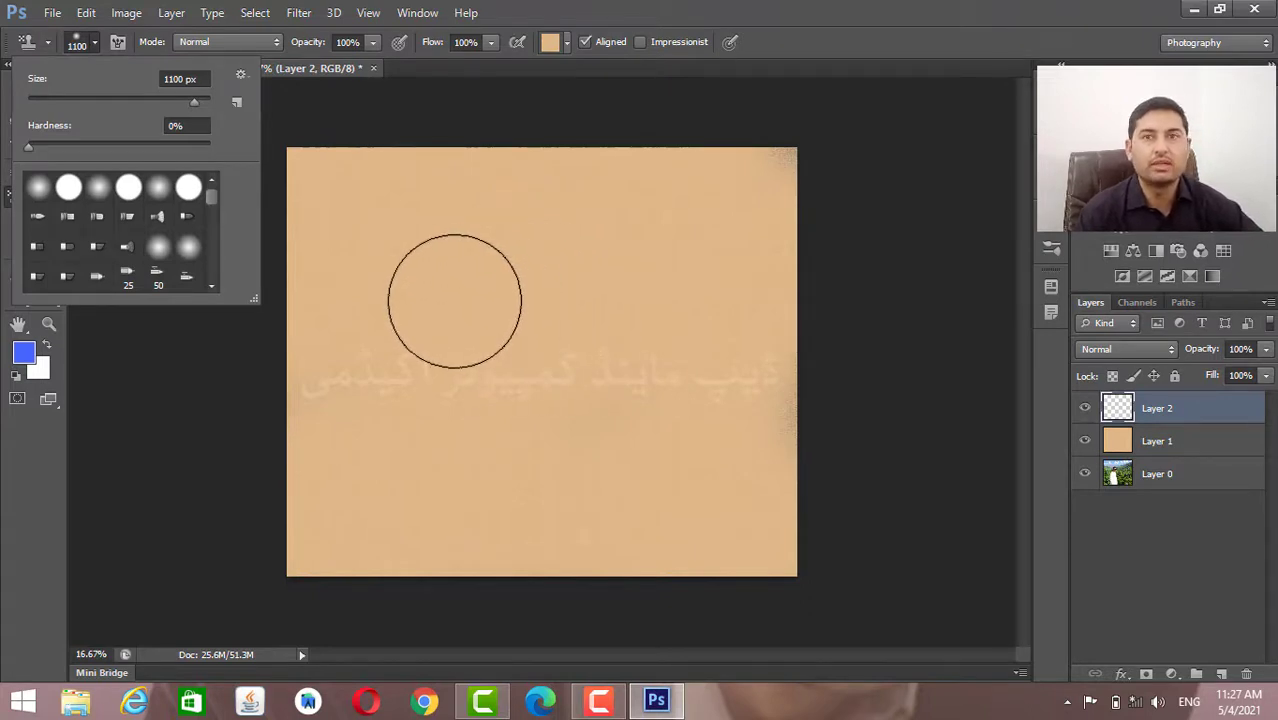
pyautogui.press(']')
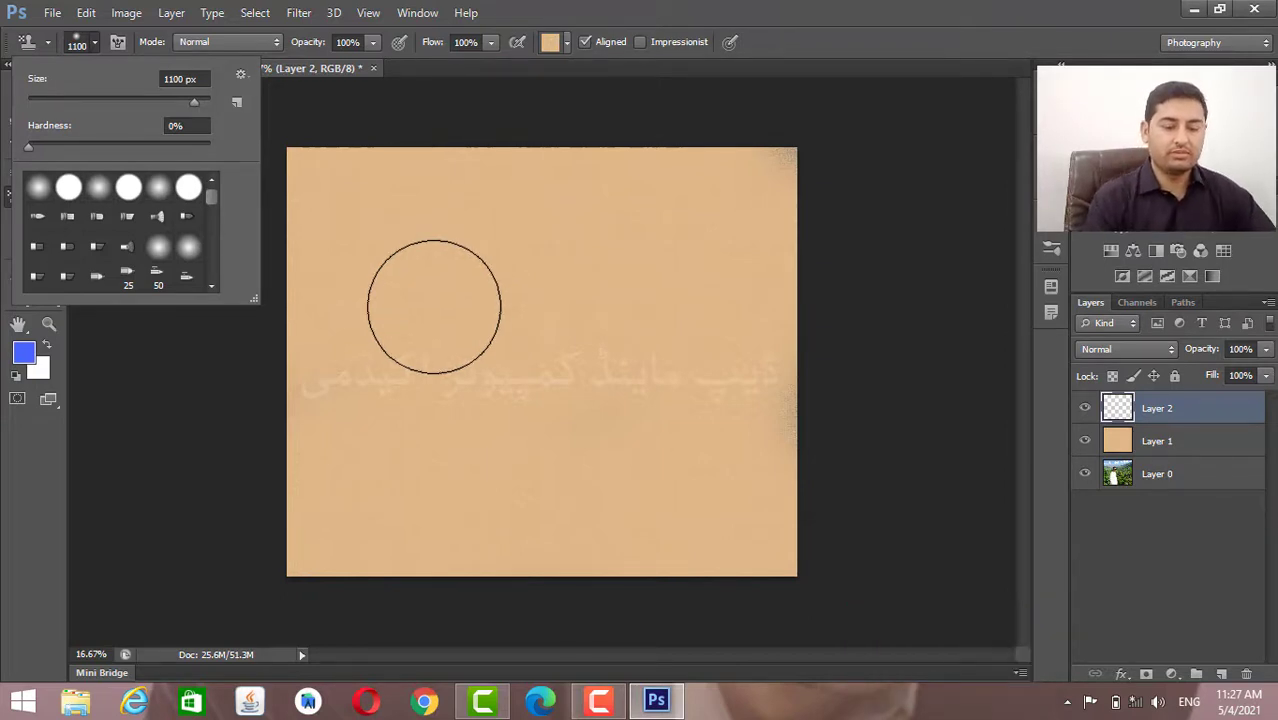
pyautogui.press(']')
pyautogui.press('[')
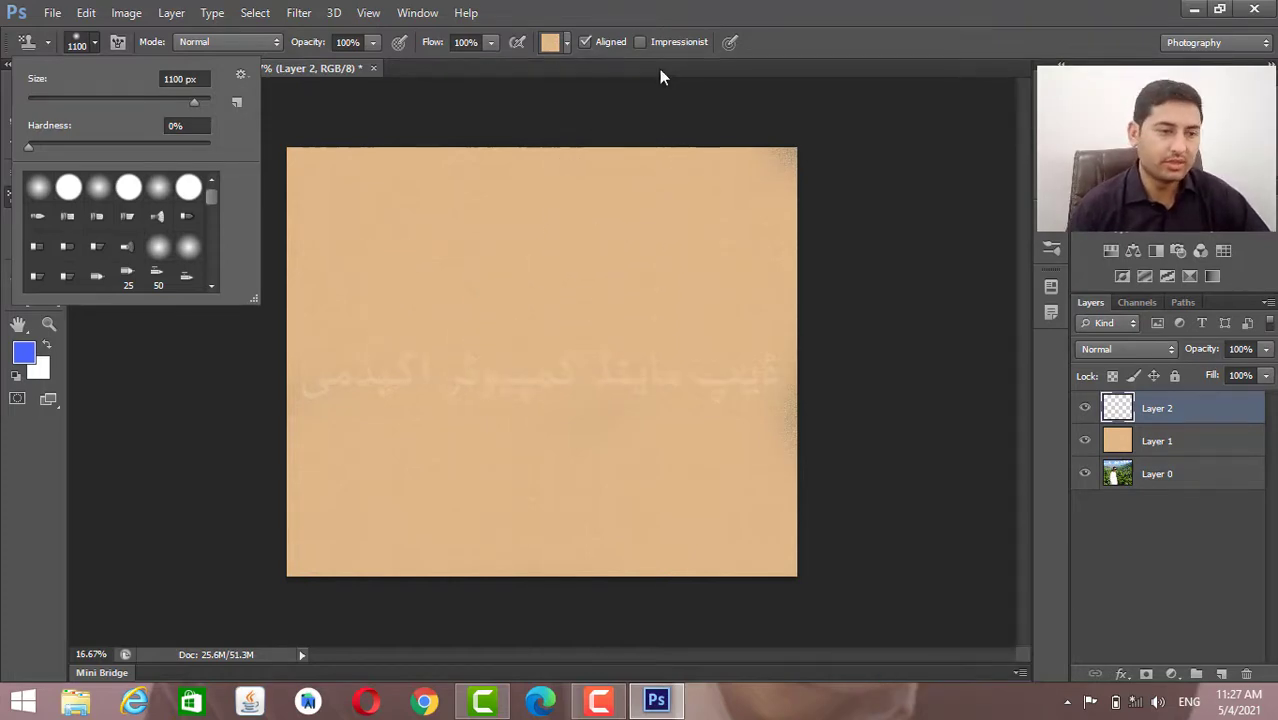
pyautogui.click(806, 42)
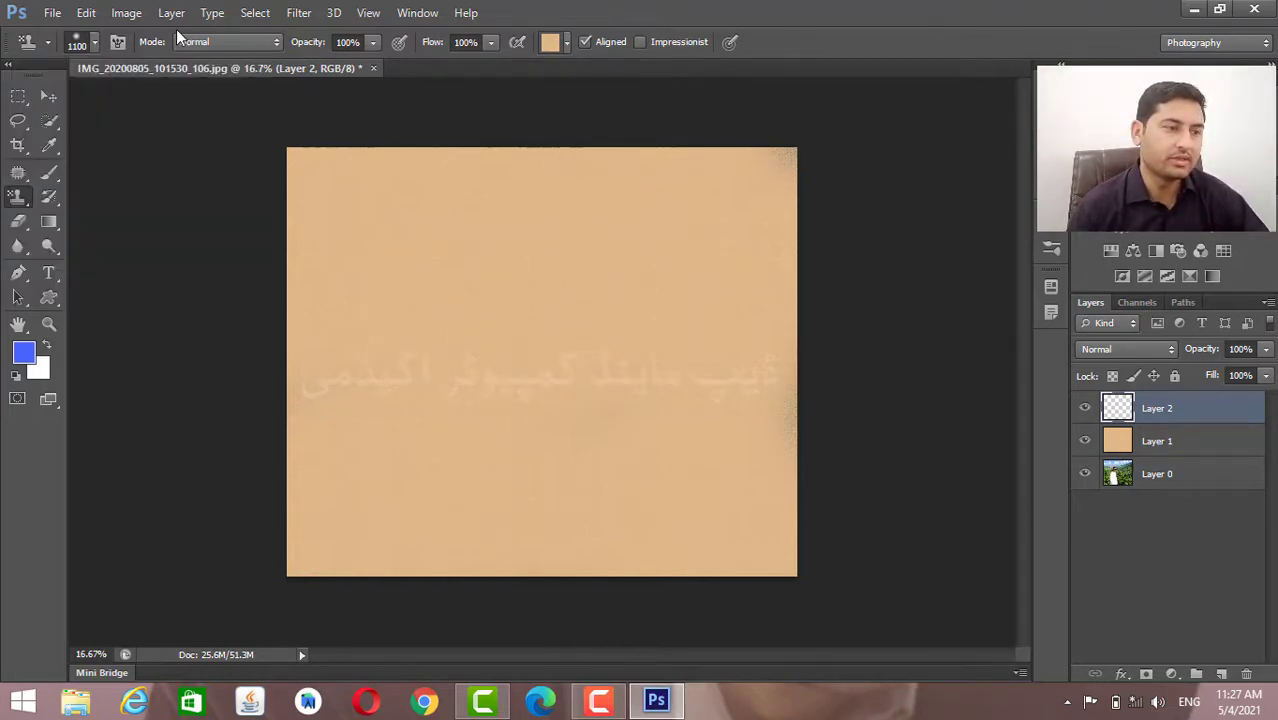
pyautogui.click(117, 43)
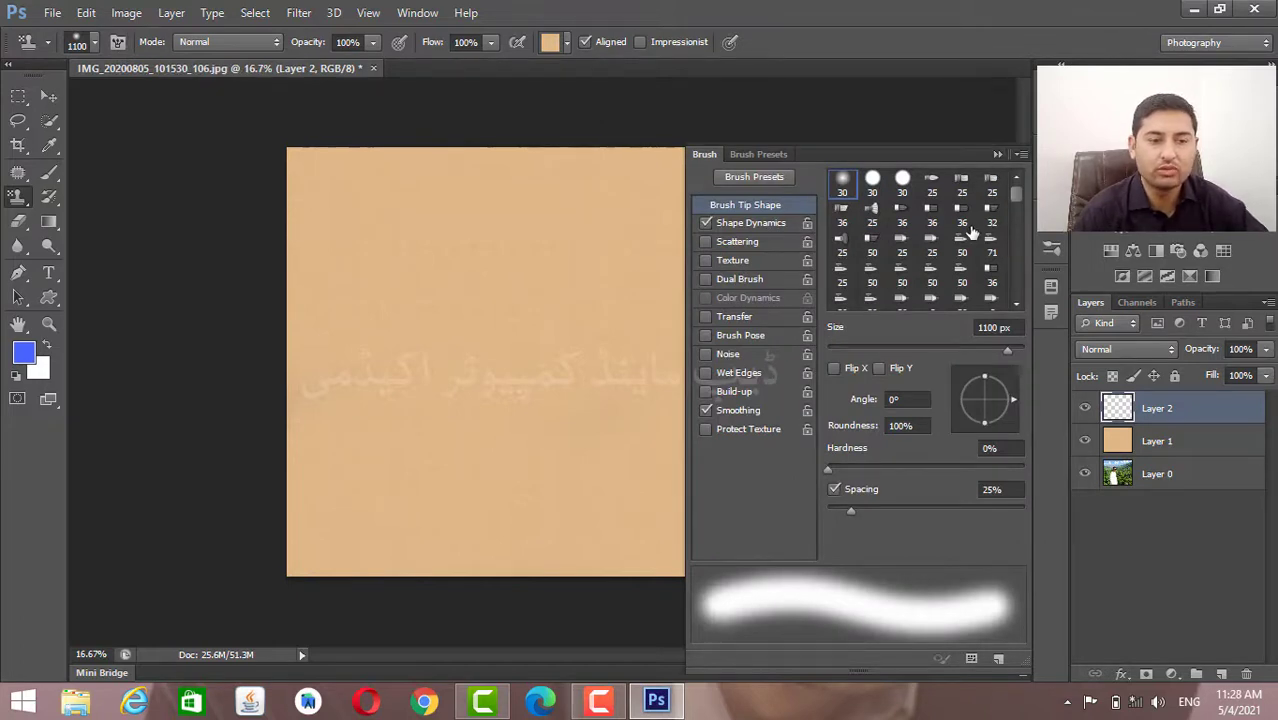
pyautogui.click(996, 156)
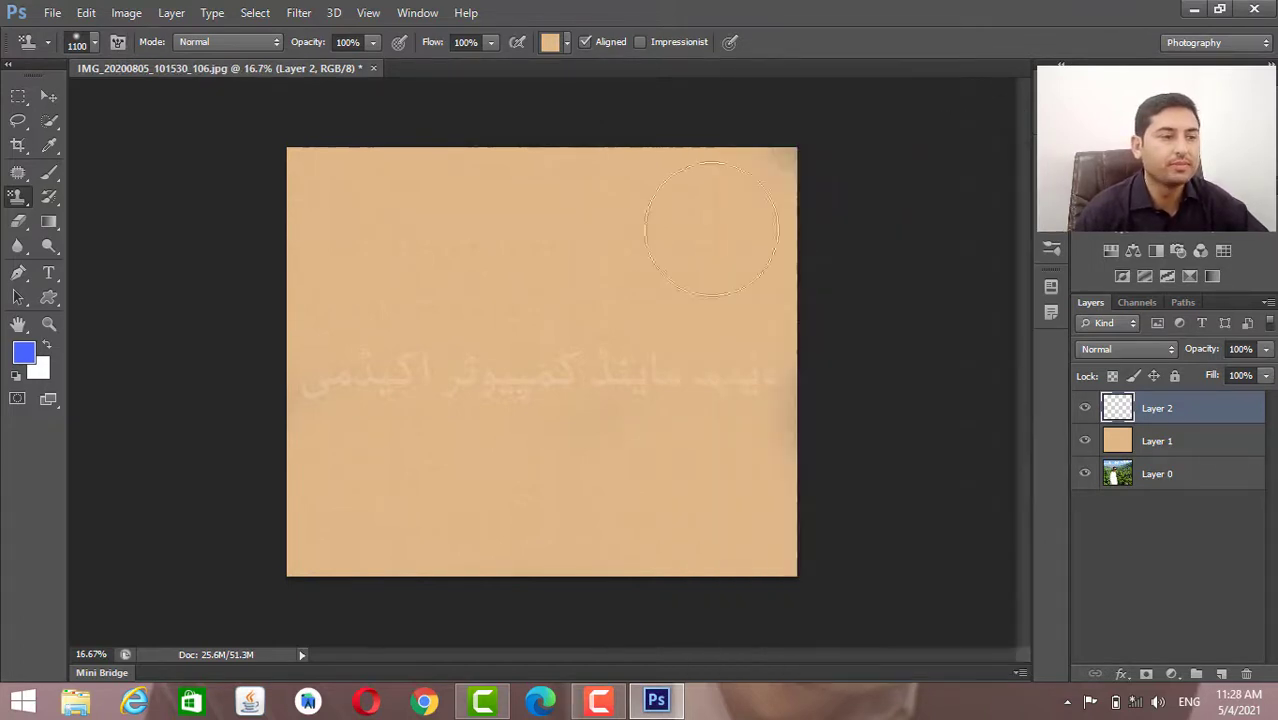
# Set the blending mode to Screen, and paint the first dark woven pattern across the upper half of Layer 2.
pyautogui.click(238, 41)
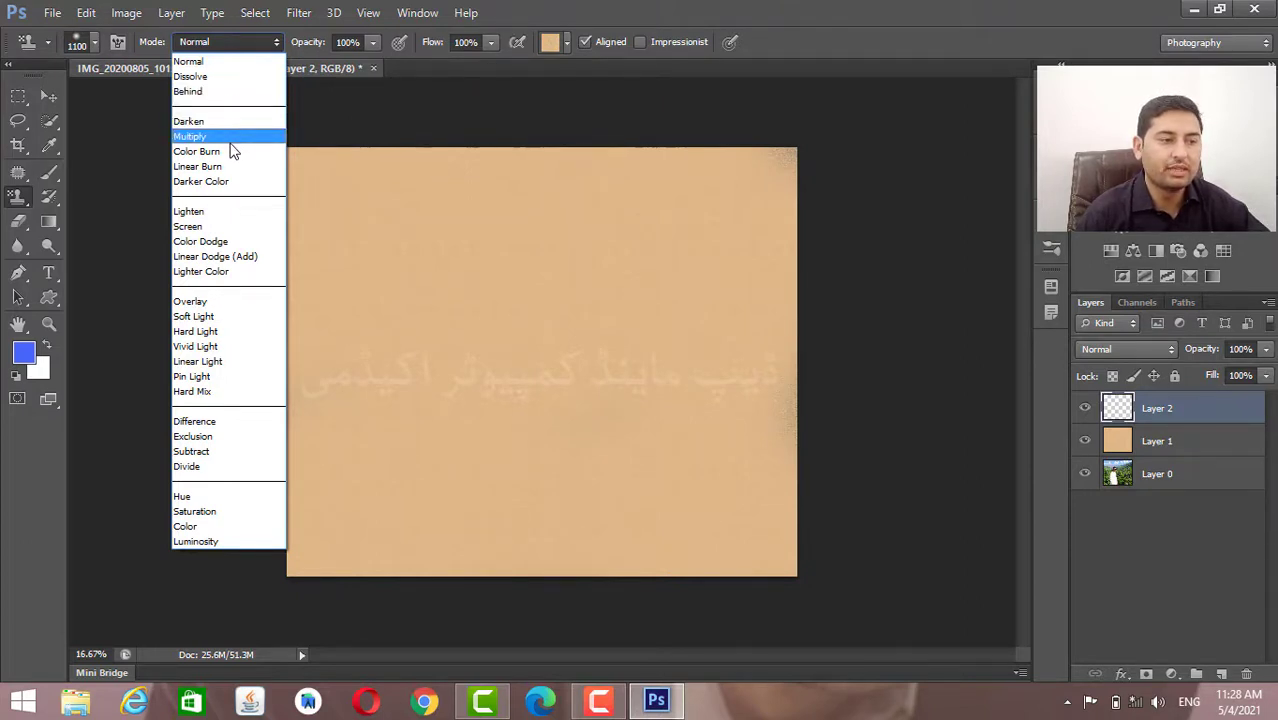
pyautogui.click(229, 227)
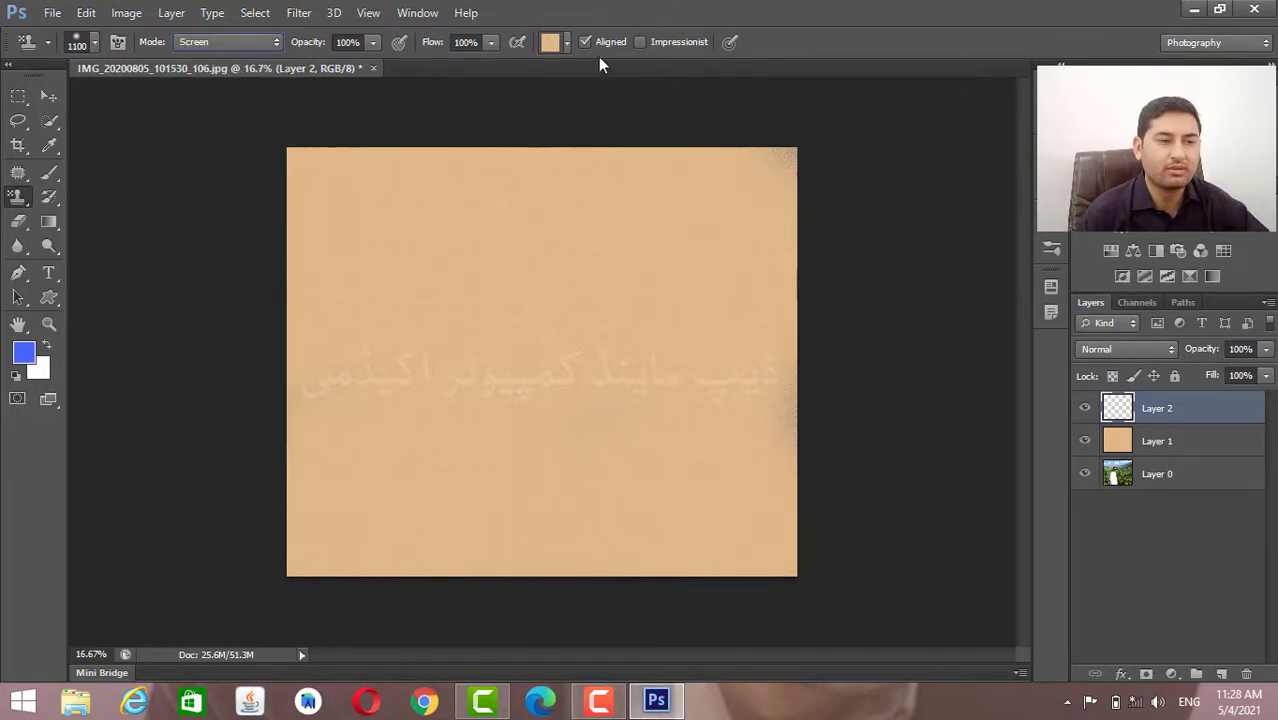
pyautogui.click(566, 44)
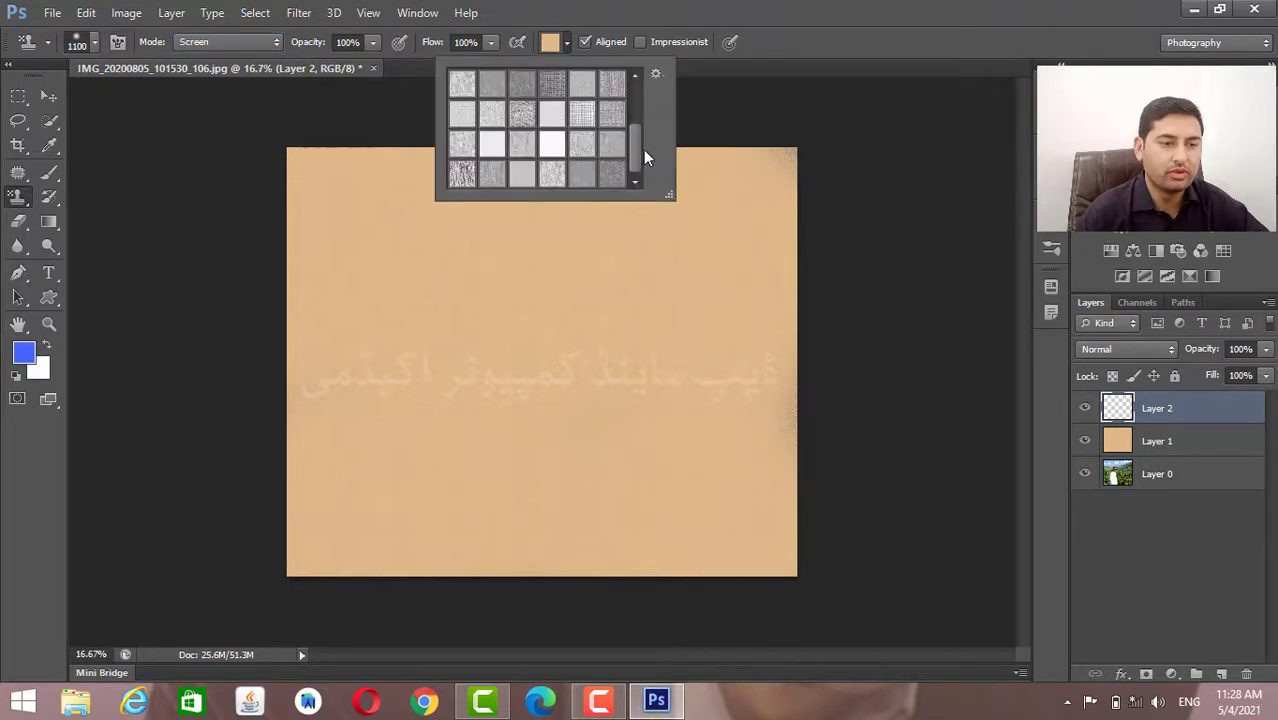
pyautogui.moveTo(637, 148); pyautogui.dragTo(643, 98)
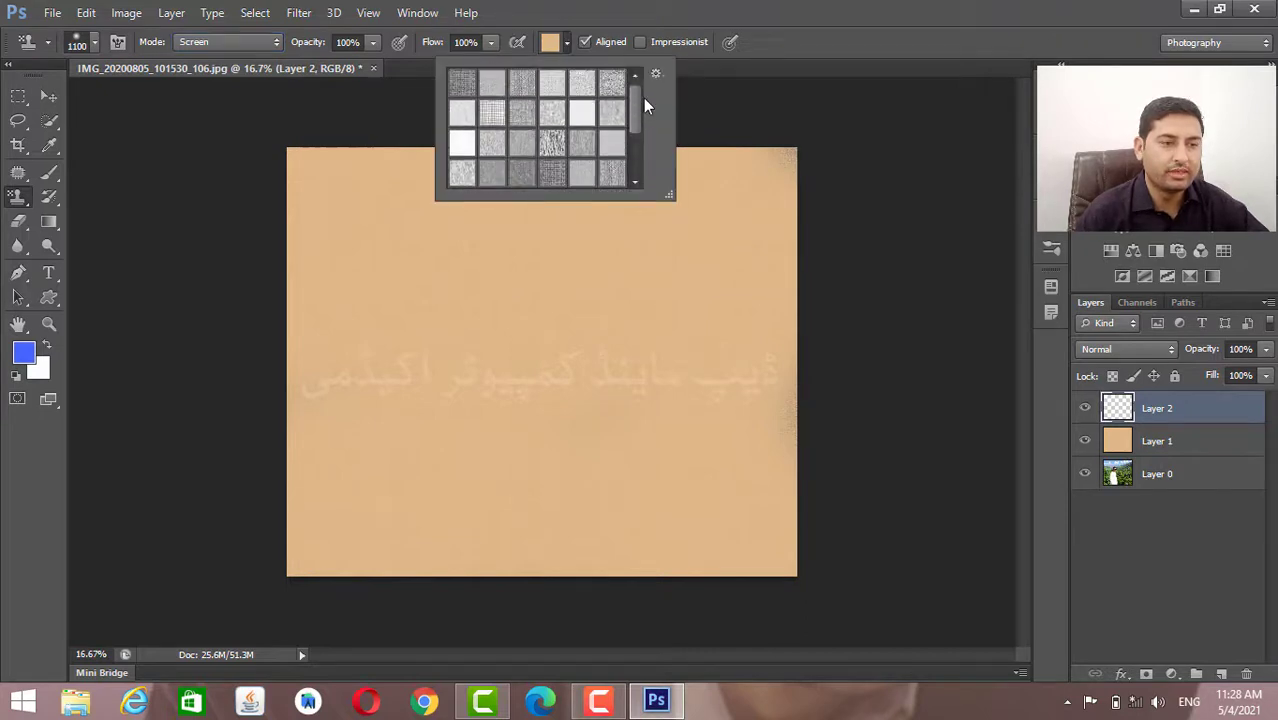
pyautogui.click(462, 88)
pyautogui.click(676, 208)
pyautogui.moveTo(560, 280)
pyautogui.mouseDown()
pyautogui.moveTo(542, 208)
pyautogui.moveTo(430, 230)
pyautogui.moveTo(363, 196)
pyautogui.moveTo(676, 280)
pyautogui.moveTo(733, 177)
pyautogui.moveTo(719, 214)
pyautogui.moveTo(757, 301)
pyautogui.moveTo(765, 240)
pyautogui.mouseUp()
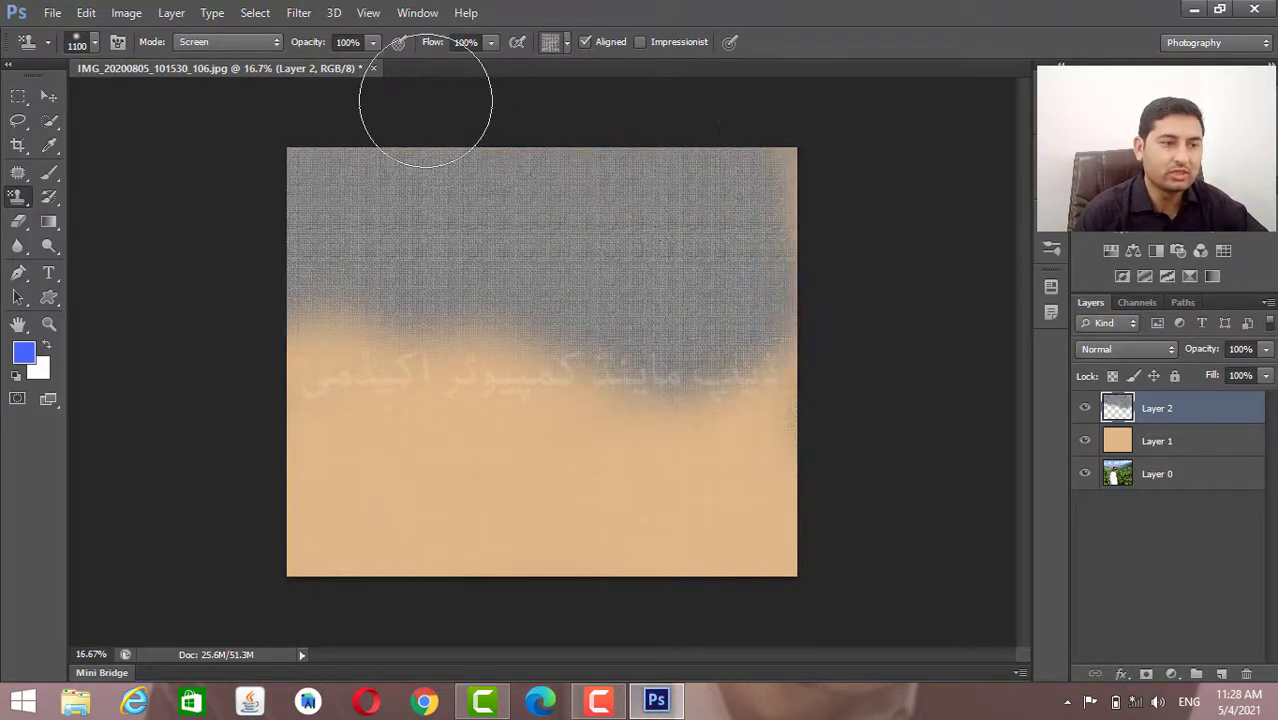
# Paint the woven pattern over the lower half of Layer 2 in Normal mode, and undo both test strokes.
pyautogui.click(268, 45)
pyautogui.click(200, 48)
pyautogui.moveTo(500, 403)
pyautogui.mouseDown()
pyautogui.moveTo(389, 394)
pyautogui.moveTo(453, 312)
pyautogui.moveTo(564, 409)
pyautogui.moveTo(519, 337)
pyautogui.moveTo(610, 385)
pyautogui.moveTo(516, 409)
pyautogui.moveTo(642, 461)
pyautogui.moveTo(593, 485)
pyautogui.moveTo(634, 494)
pyautogui.moveTo(416, 462)
pyautogui.moveTo(815, 525)
pyautogui.mouseUp()
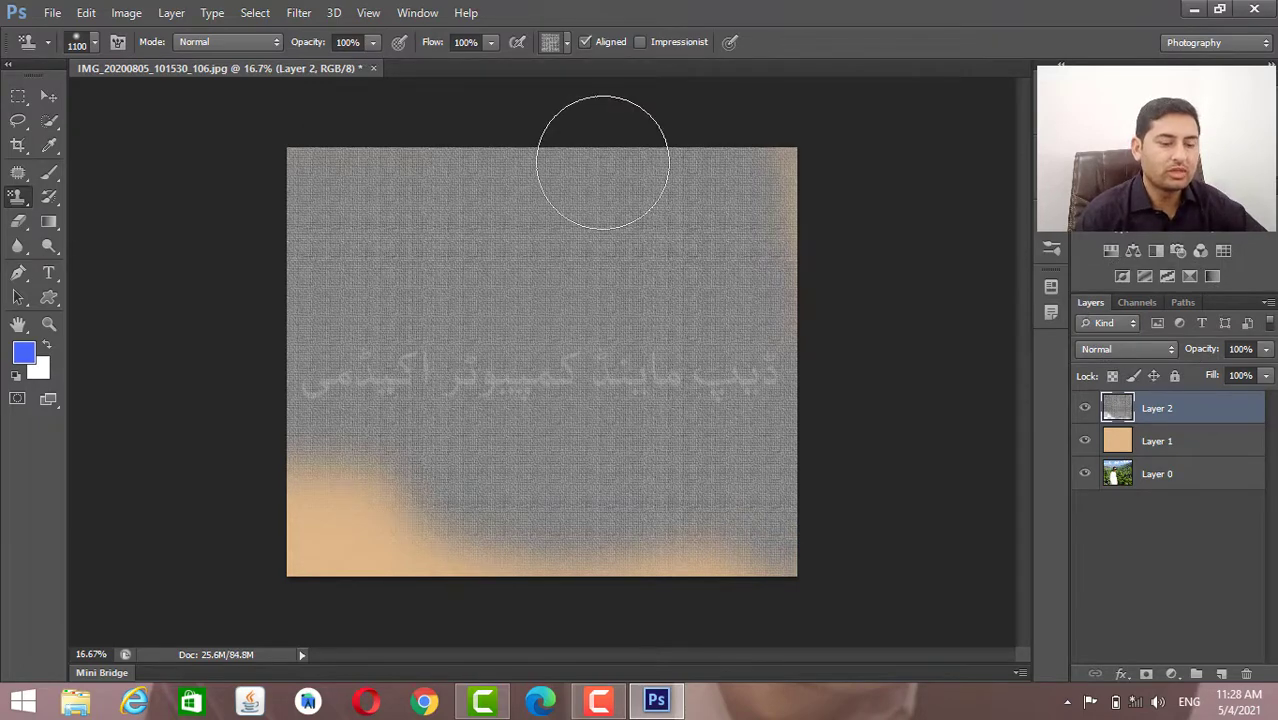
pyautogui.hotkey('ctrl', 'alt', 'z')
pyautogui.hotkey('ctrl', 'alt', 'z')
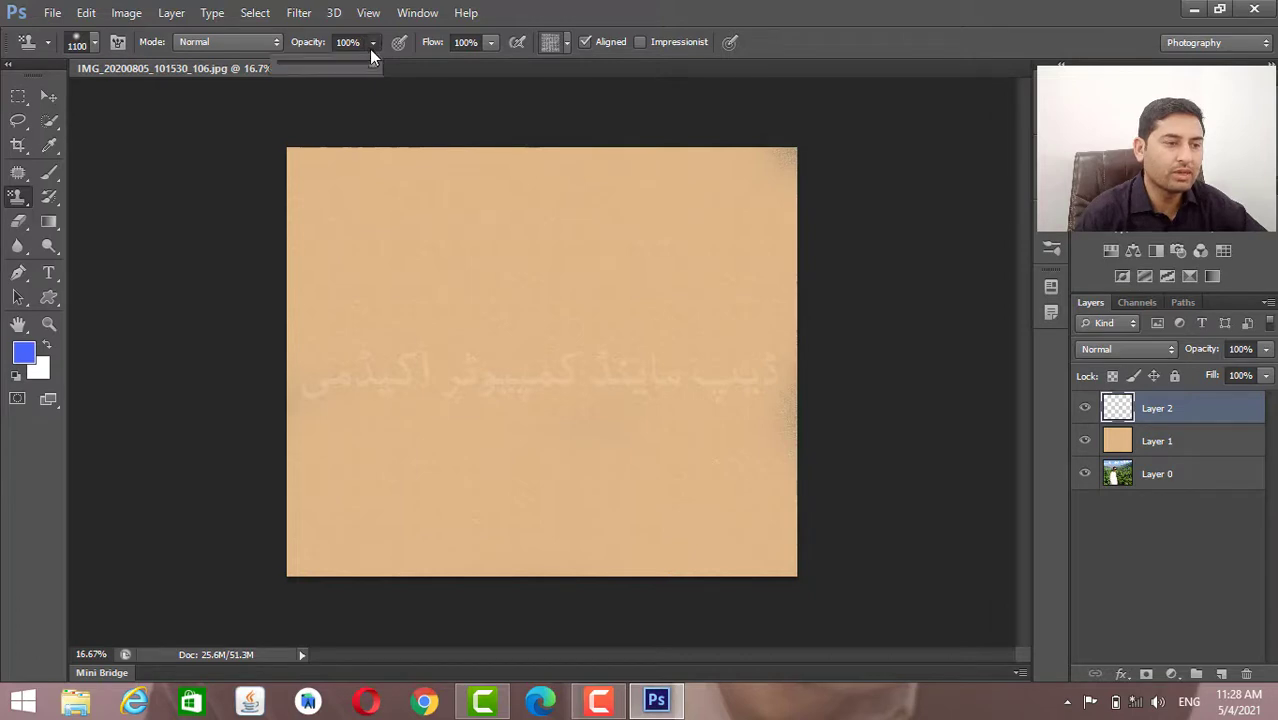
# Set the stamp opacity to 64%, paint a test stroke and undo it.
pyautogui.click(337, 68)
pyautogui.moveTo(479, 245)
pyautogui.mouseDown()
pyautogui.moveTo(305, 205)
pyautogui.moveTo(526, 178)
pyautogui.moveTo(448, 191)
pyautogui.moveTo(371, 345)
pyautogui.moveTo(270, 377)
pyautogui.moveTo(703, 376)
pyautogui.moveTo(610, 451)
pyautogui.moveTo(696, 414)
pyautogui.moveTo(348, 451)
pyautogui.moveTo(427, 385)
pyautogui.mouseUp()
pyautogui.hotkey('ctrl', 'z')
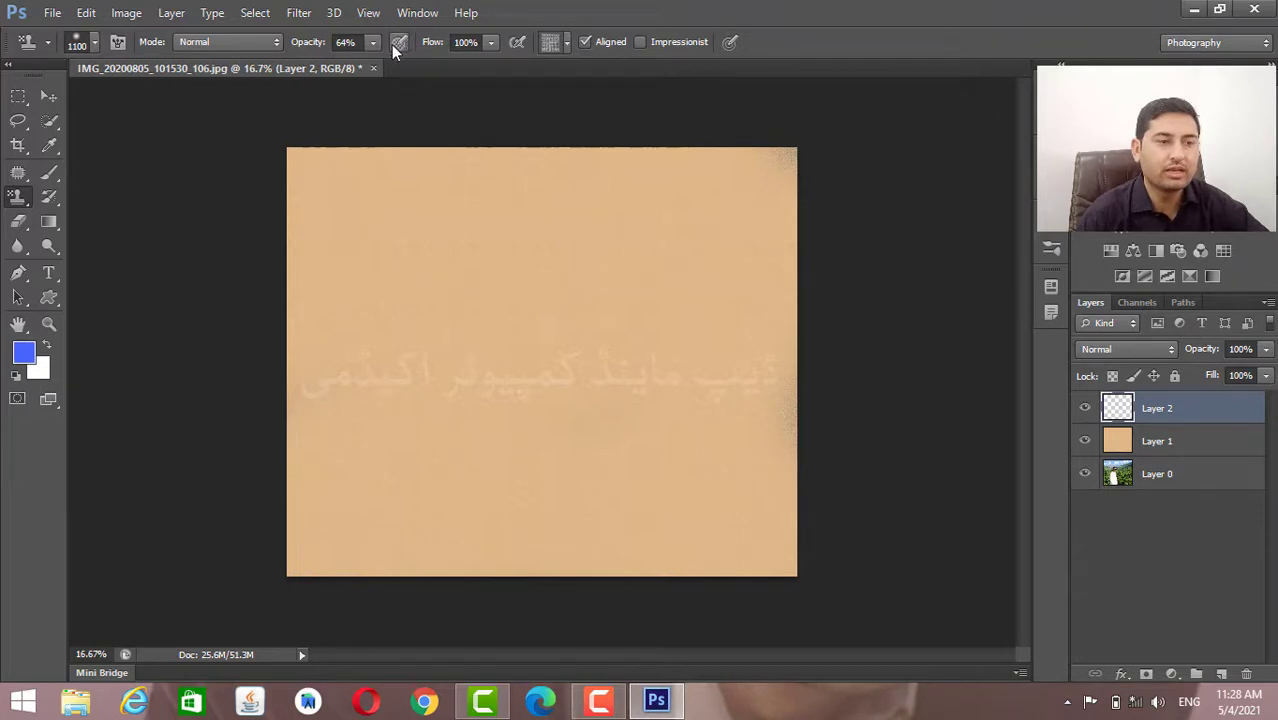
# Stamp the woven pattern repeatedly on one spot near the canvas center to build up its density.
pyautogui.click(541, 308)
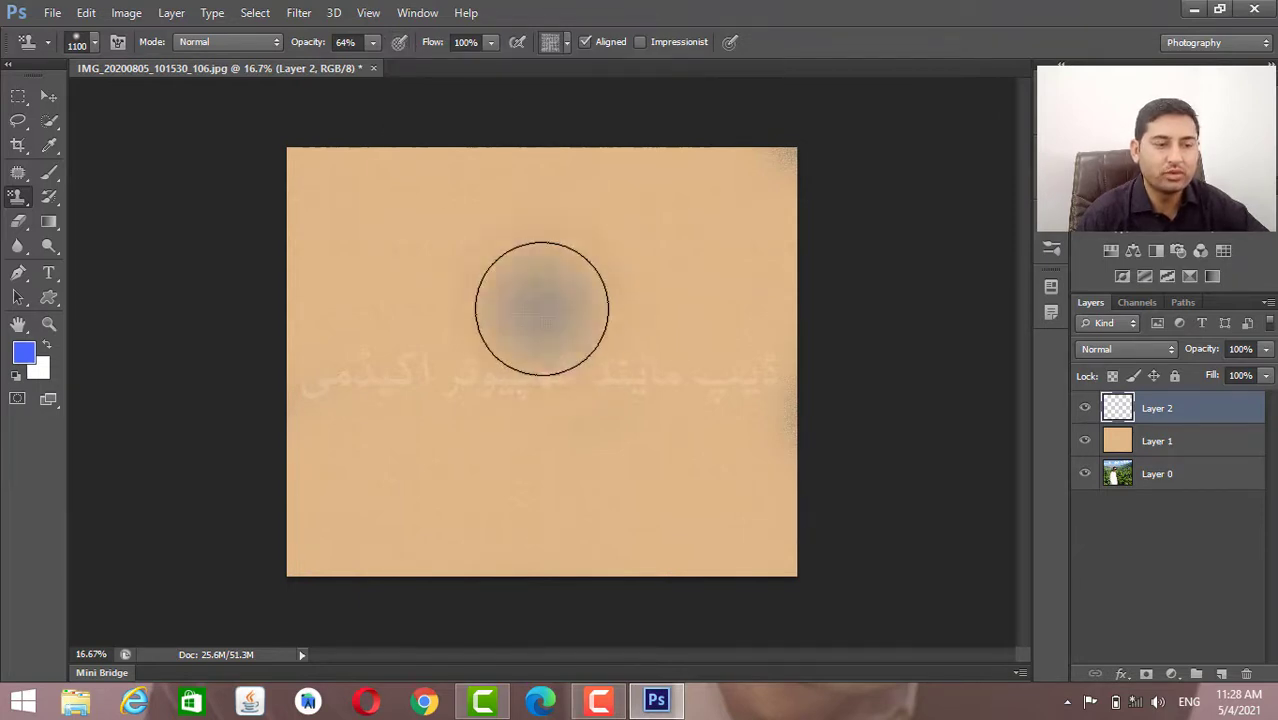
pyautogui.click(541, 314)
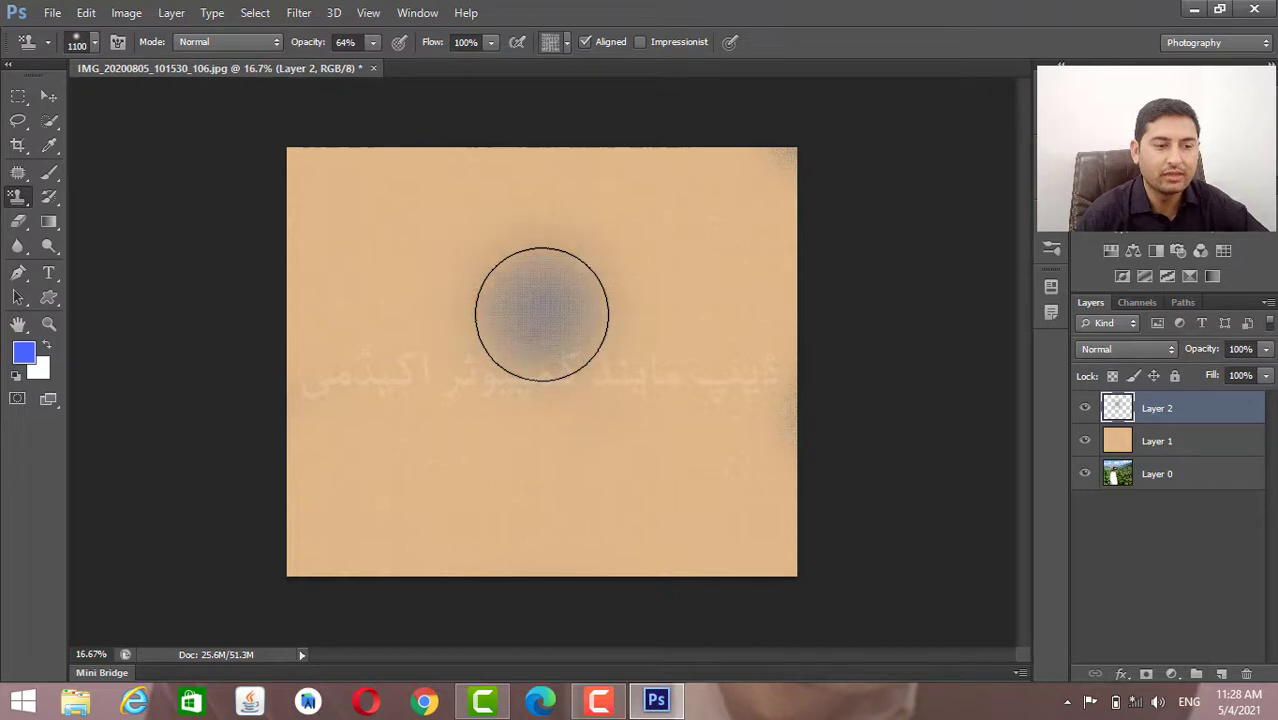
pyautogui.click(541, 314)
pyautogui.click(541, 314)
pyautogui.click(541, 314)
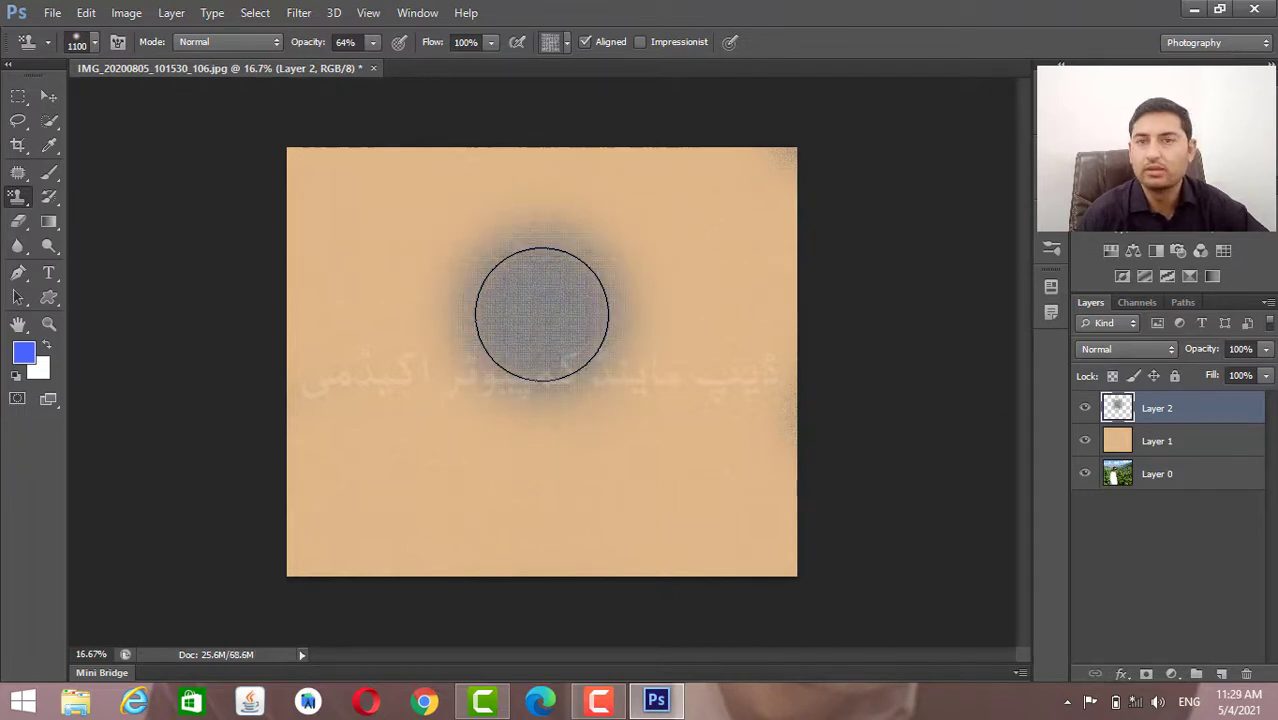
pyautogui.click(541, 314)
pyautogui.click(541, 314)
pyautogui.click(541, 314)
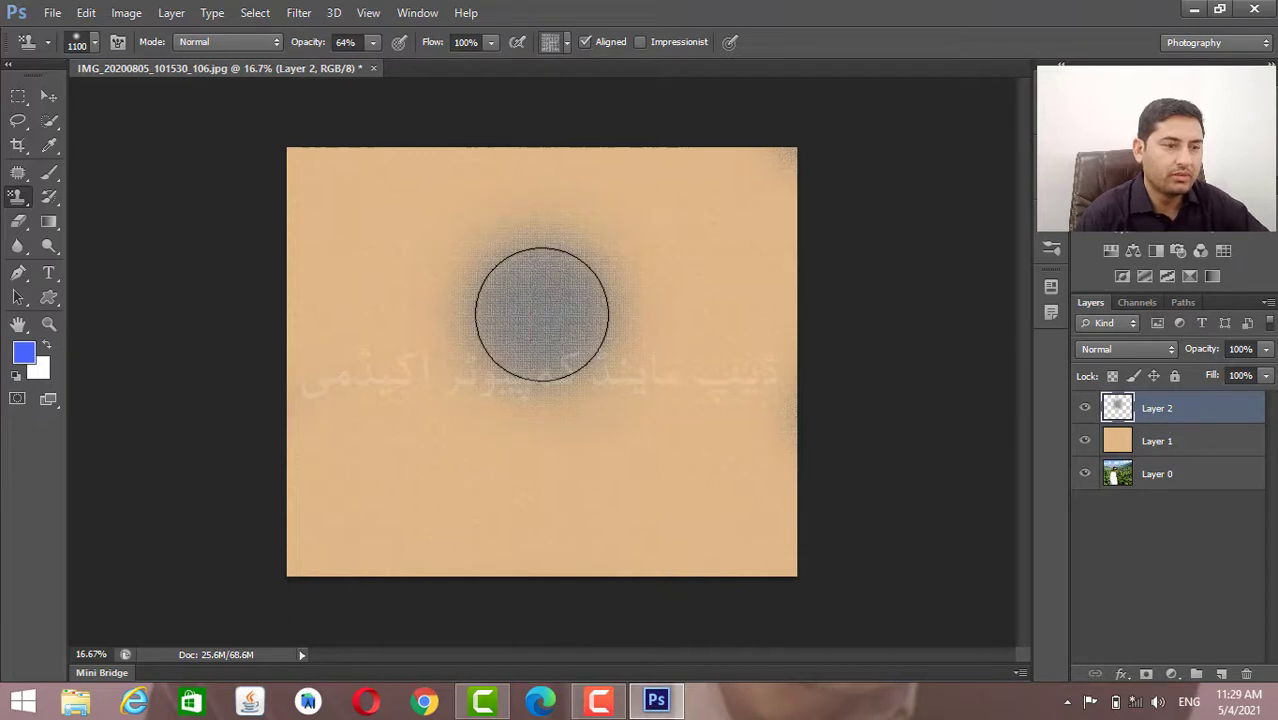
# Undo the pattern stamps near the canvas center.
pyautogui.hotkey('ctrl', 'alt', 'z')
pyautogui.hotkey('ctrl', 'alt', 'z')
pyautogui.hotkey('ctrl', 'alt', 'z')
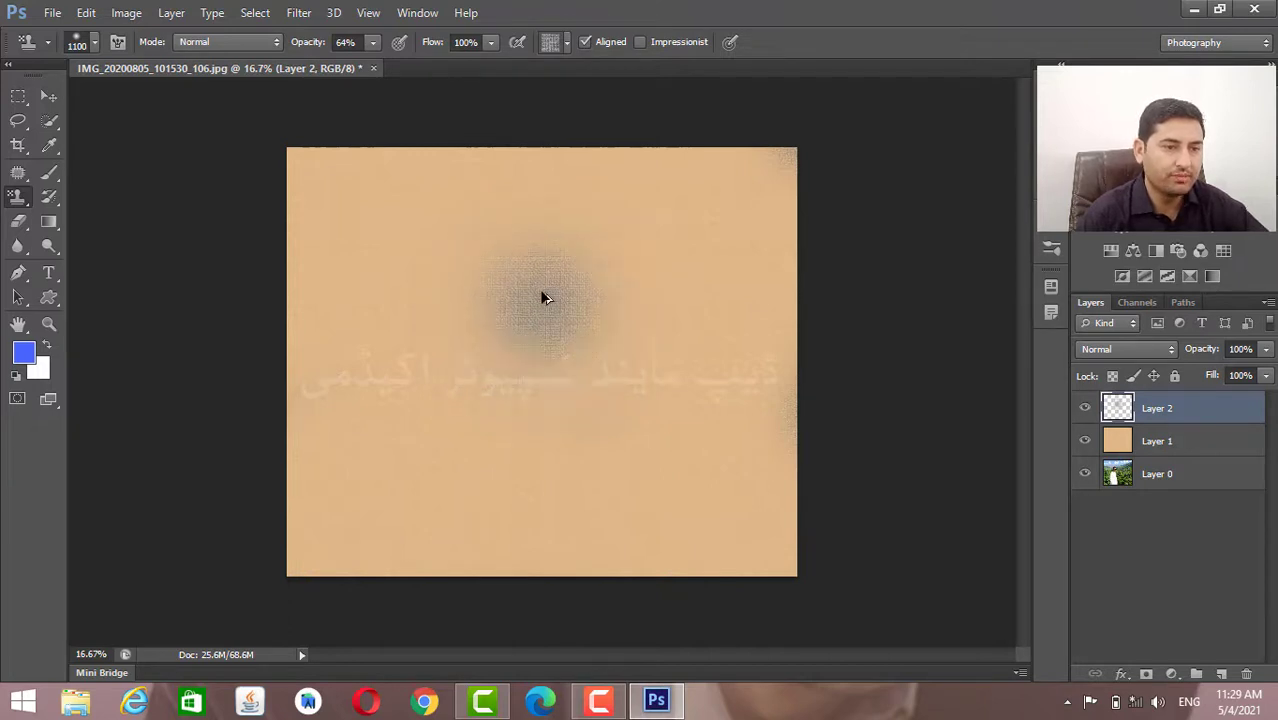
pyautogui.hotkey('ctrl', 'alt', 'z')
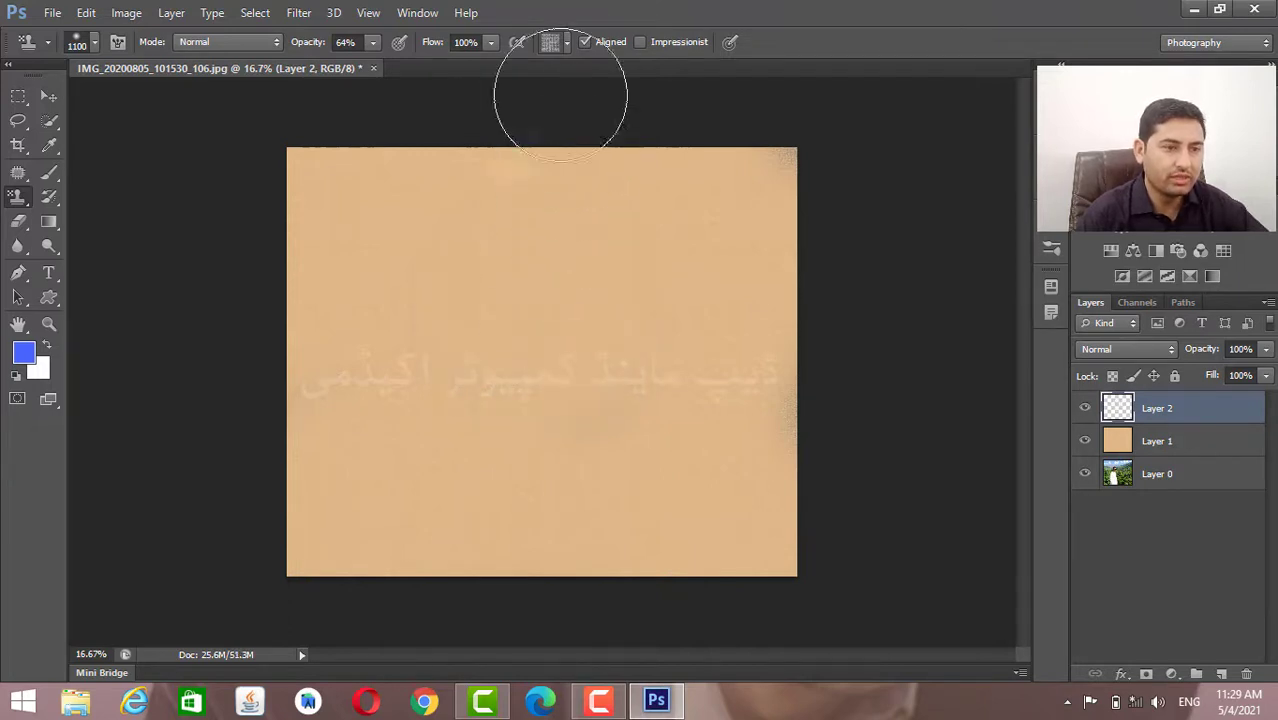
# Turn off Aligned and paint overlapping strokes of the woven pattern across Layer 2.
pyautogui.click(569, 42)
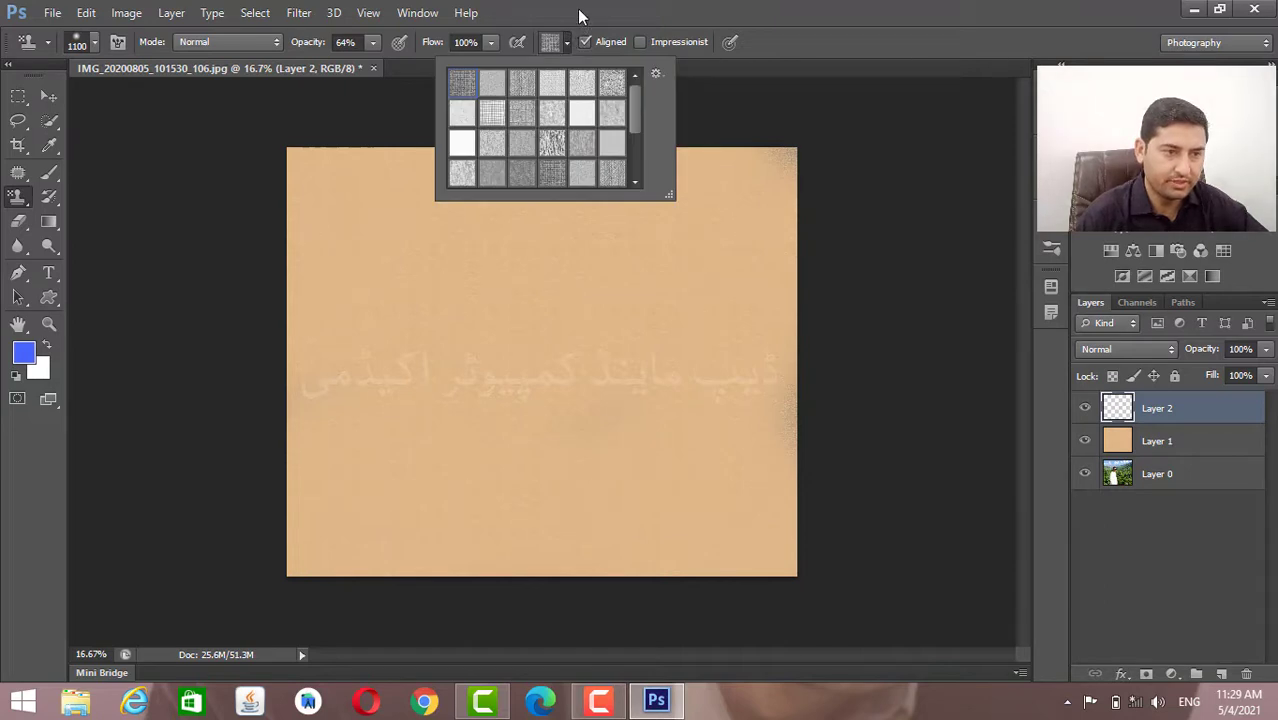
pyautogui.click(583, 30)
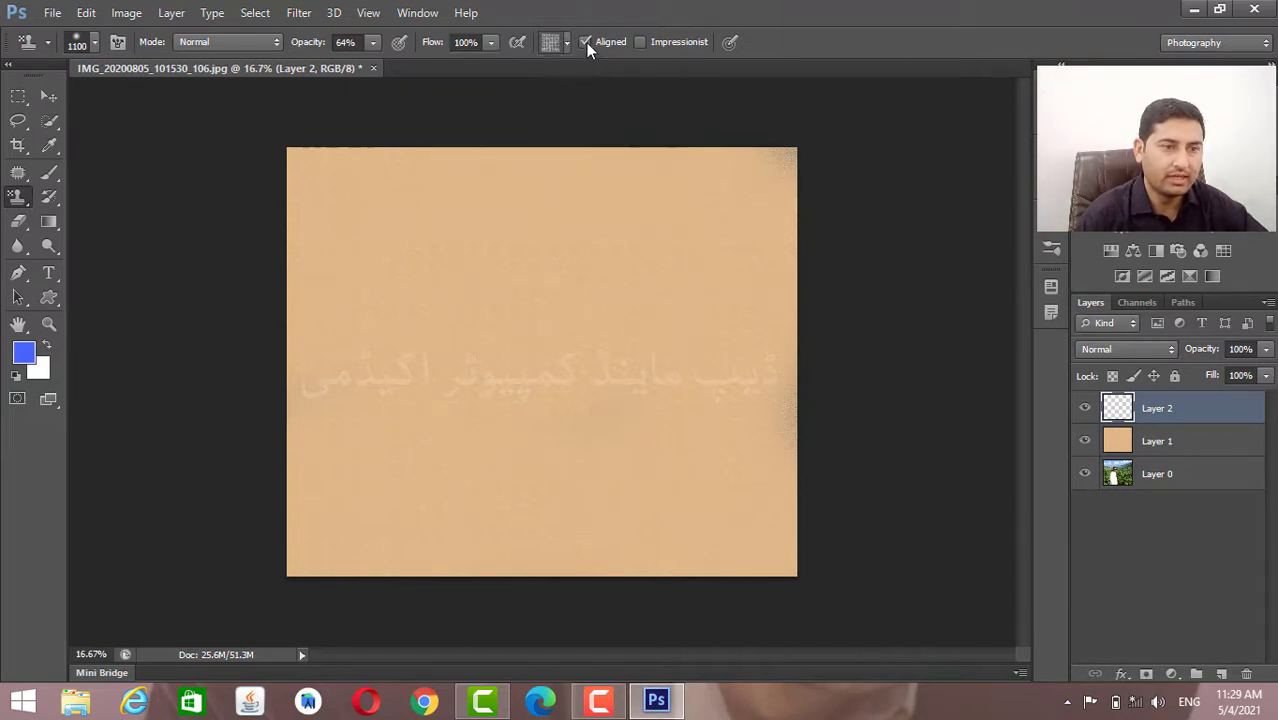
pyautogui.moveTo(514, 362)
pyautogui.mouseDown()
pyautogui.moveTo(582, 335)
pyautogui.moveTo(599, 308)
pyautogui.mouseUp()
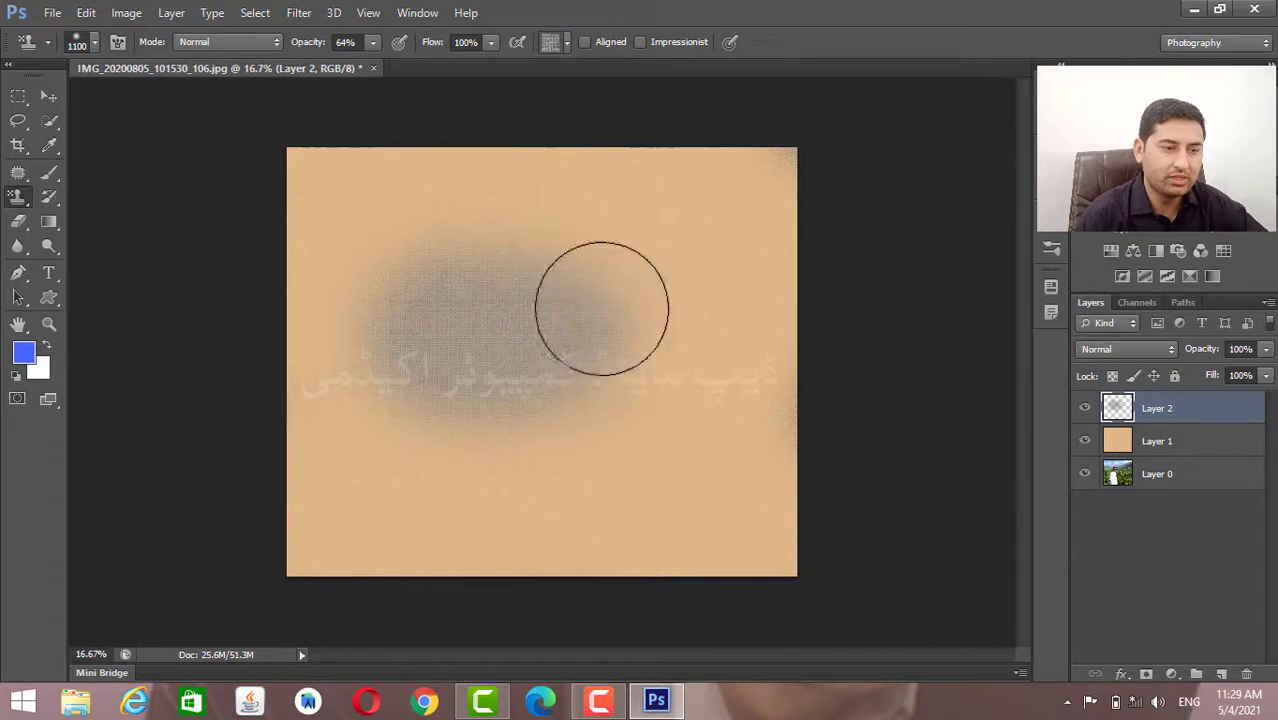
pyautogui.moveTo(551, 234)
pyautogui.mouseDown()
pyautogui.moveTo(507, 229)
pyautogui.moveTo(558, 286)
pyautogui.moveTo(552, 367)
pyautogui.moveTo(336, 365)
pyautogui.moveTo(611, 282)
pyautogui.moveTo(475, 273)
pyautogui.moveTo(511, 243)
pyautogui.moveTo(484, 320)
pyautogui.moveTo(456, 241)
pyautogui.moveTo(307, 241)
pyautogui.moveTo(398, 195)
pyautogui.moveTo(449, 194)
pyautogui.moveTo(615, 247)
pyautogui.moveTo(479, 178)
pyautogui.moveTo(523, 266)
pyautogui.moveTo(690, 387)
pyautogui.moveTo(762, 252)
pyautogui.moveTo(712, 393)
pyautogui.moveTo(521, 404)
pyautogui.moveTo(490, 310)
pyautogui.mouseUp()
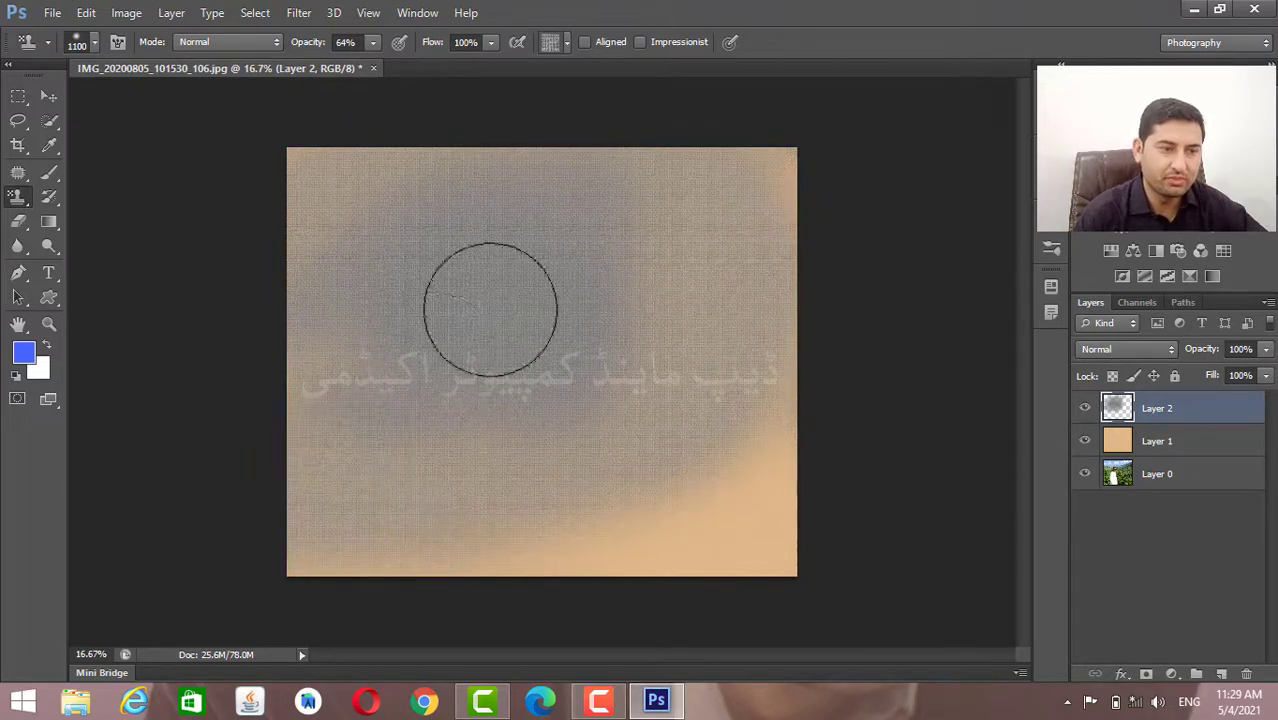
# Turn Aligned back on and undo all the pattern strokes on Layer 2.
pyautogui.click(584, 42)
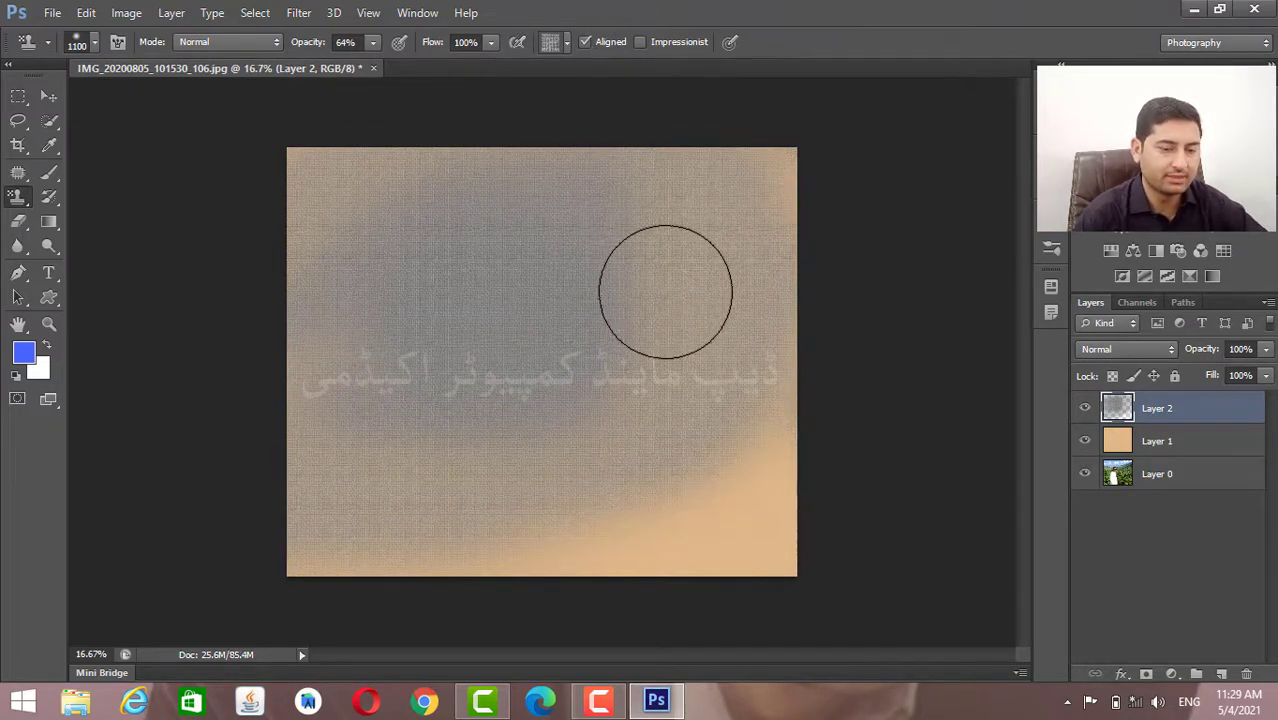
pyautogui.hotkey('ctrl', 'z')
pyautogui.hotkey('ctrl', 'alt', 'z')
pyautogui.hotkey('ctrl', 'alt', 'z')
pyautogui.hotkey('ctrl', 'alt', 'z')
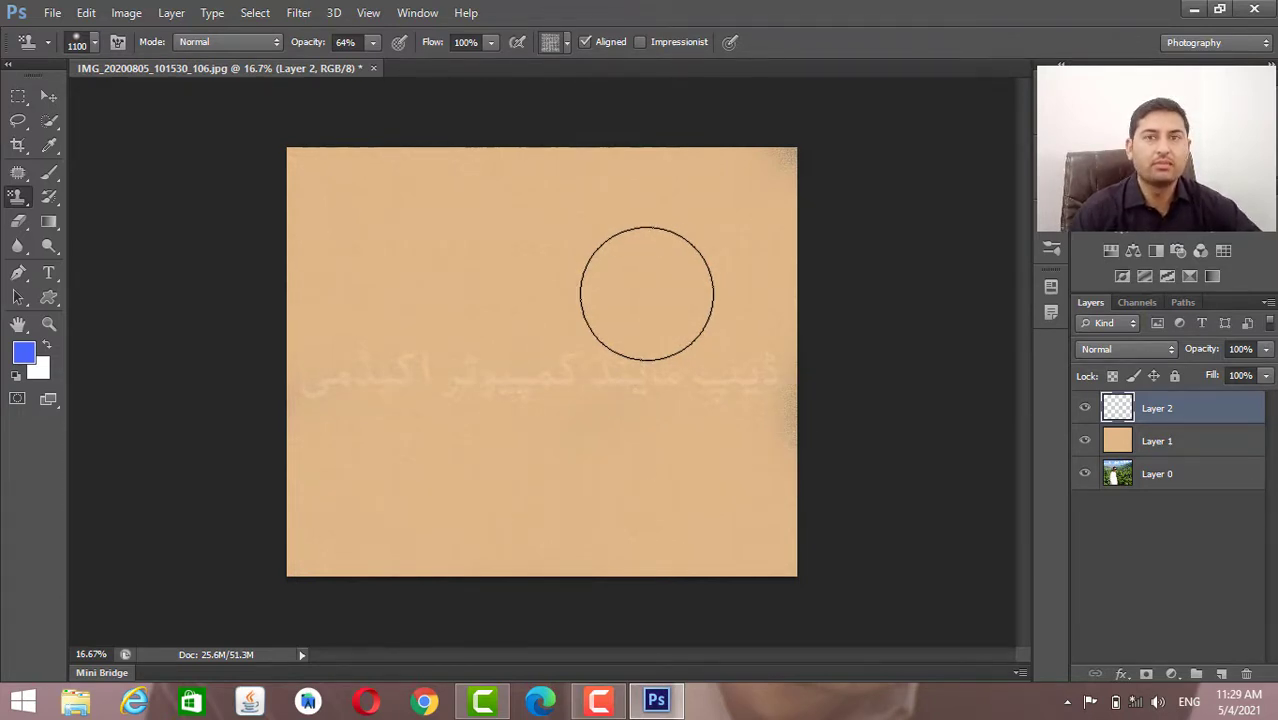
# Delete Layer 2 and Layer 1, keeping only the photo layer.
pyautogui.keyDown('shift'); pyautogui.click(1159, 446); pyautogui.keyUp('shift')
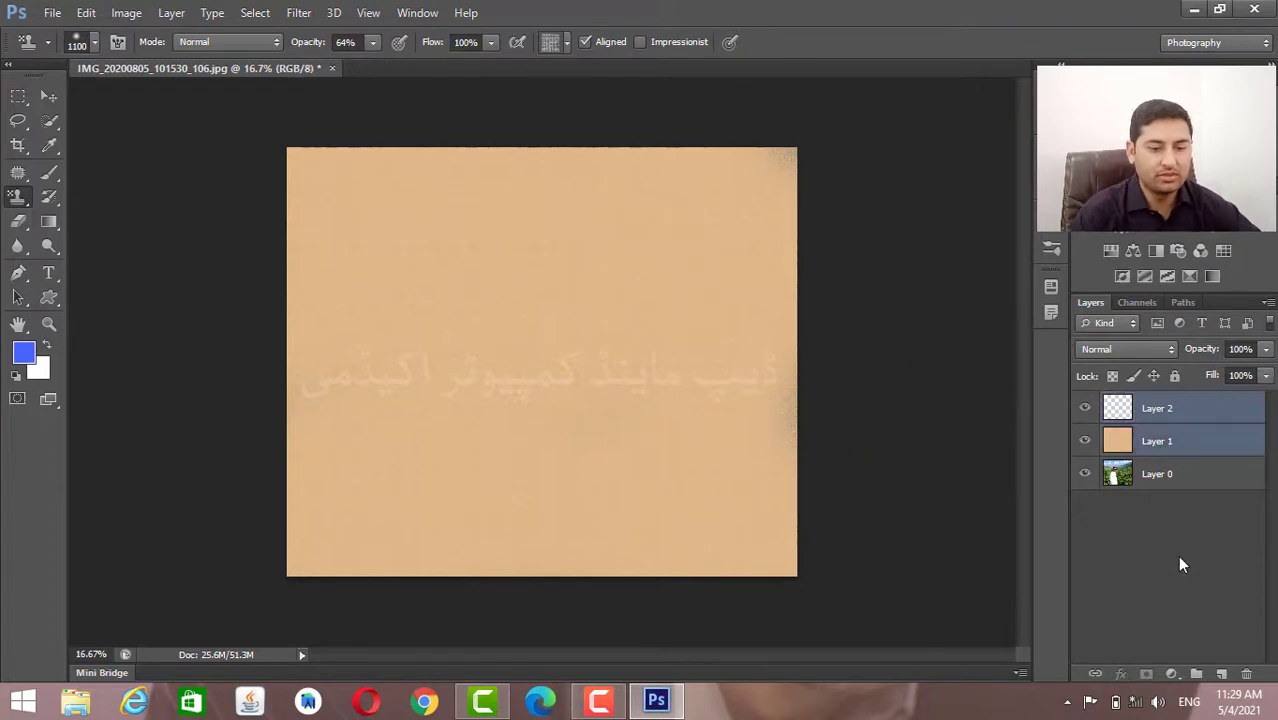
pyautogui.click(1246, 675)
pyautogui.click(563, 282)
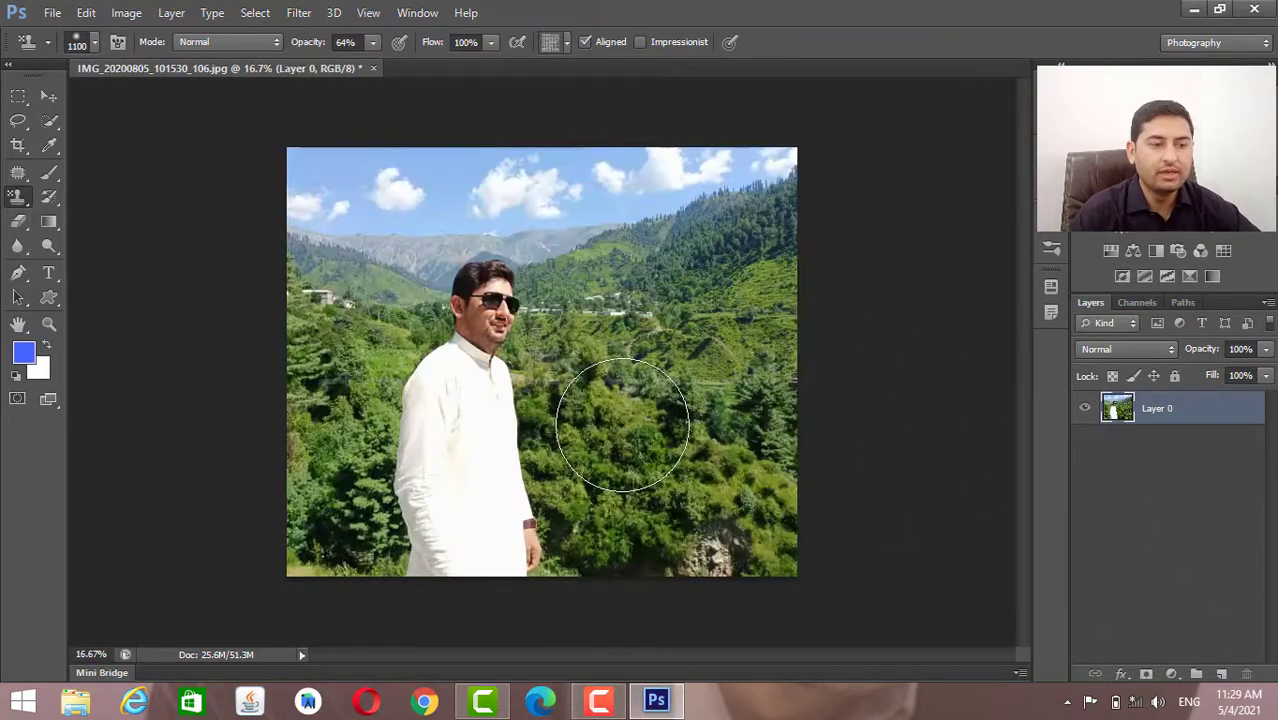
# Select a small rectangular patch of the forested hillside to the right of the man's head with the Rectangular Marquee.
pyautogui.hotkey('ctrl', '+')
pyautogui.hotkey('ctrl', '+')
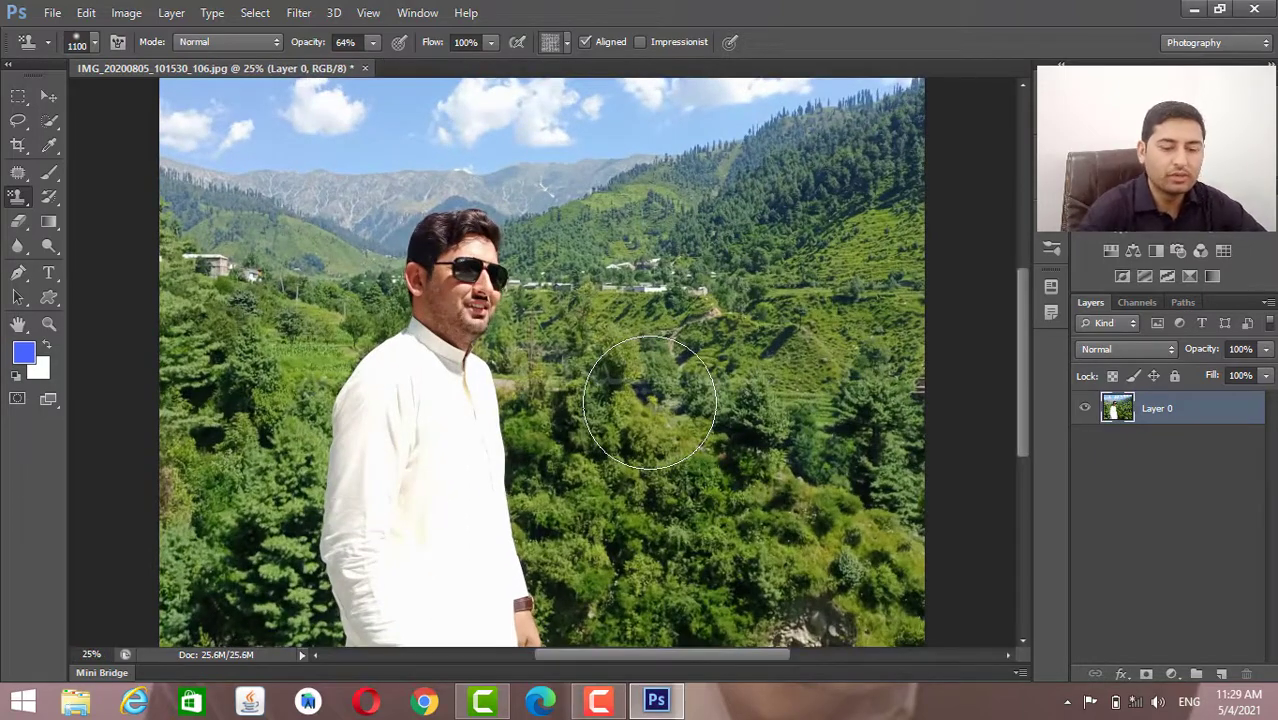
pyautogui.scroll(3, 650, 378)
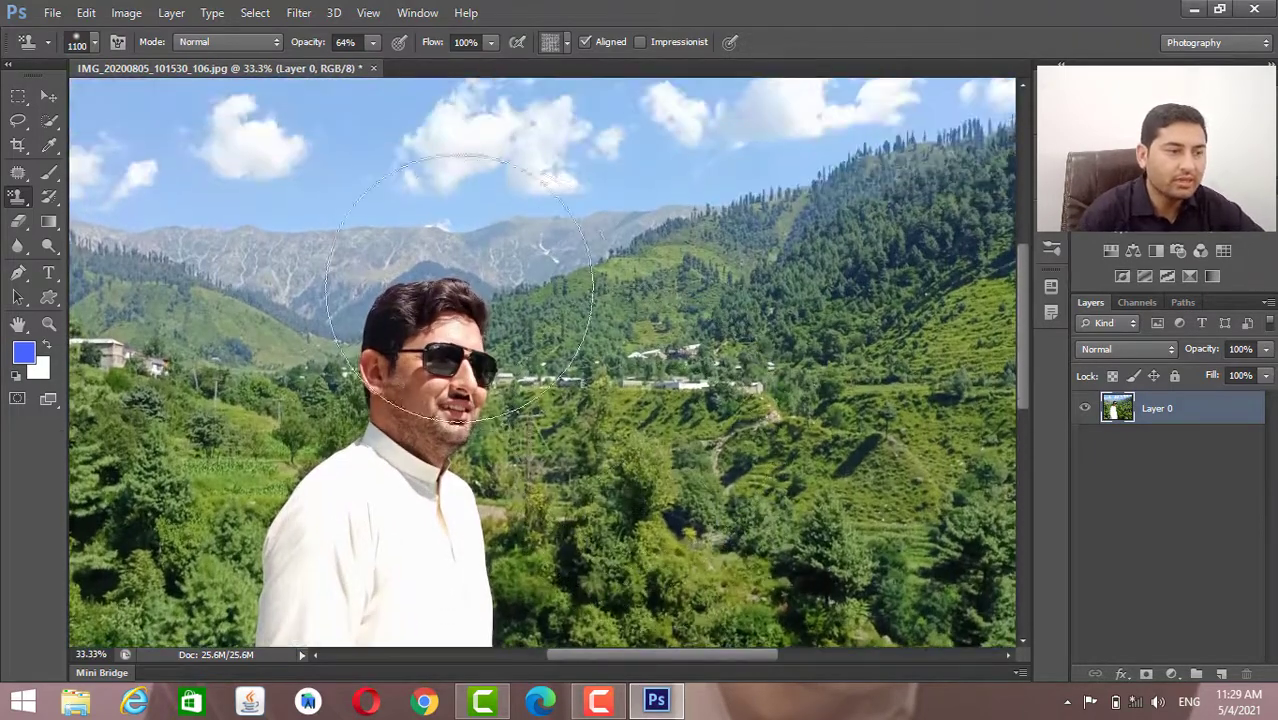
pyautogui.click(18, 96)
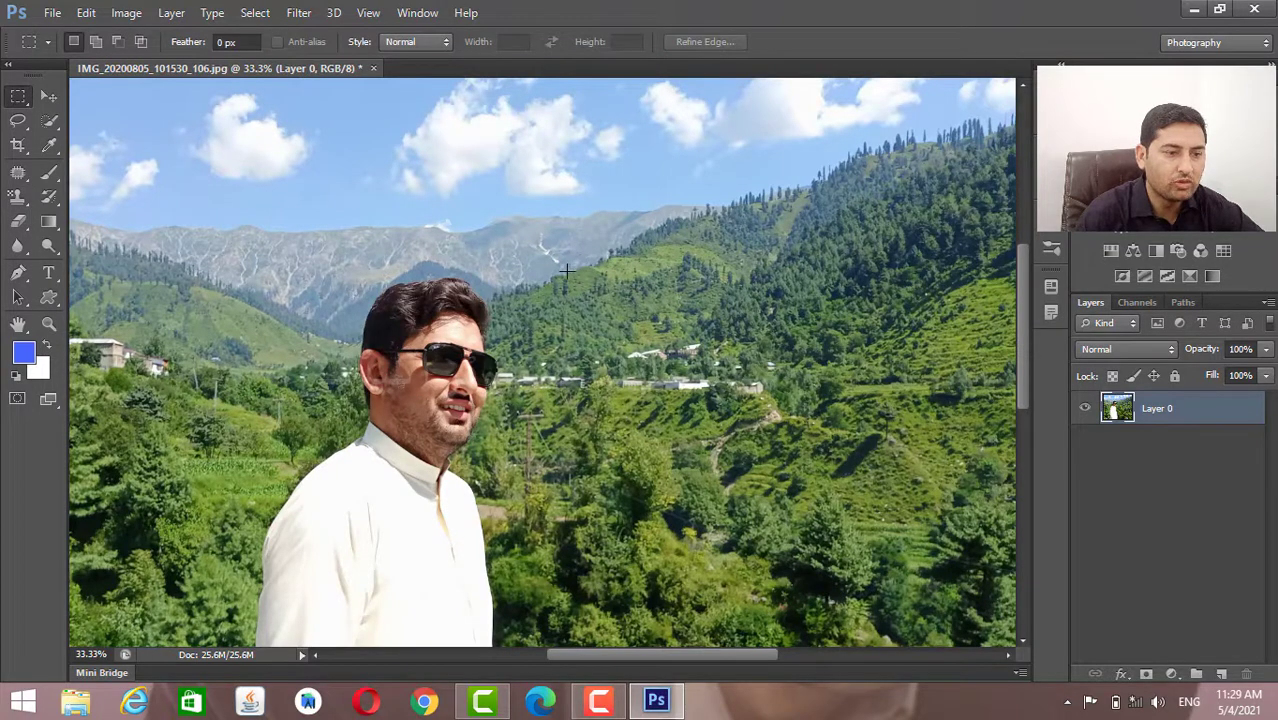
pyautogui.moveTo(566, 270); pyautogui.dragTo(672, 341)
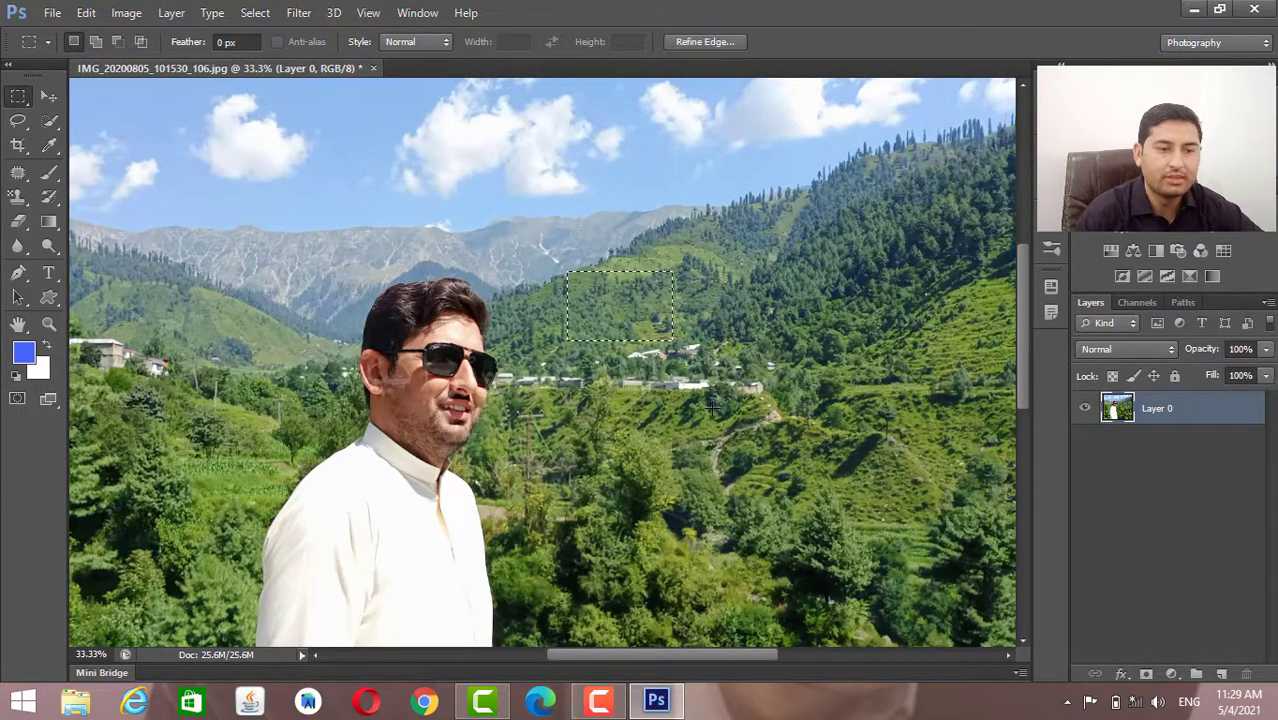
# Try copying the selected hillside patch to a new layer with Layer Via Copy, and undo the copy.
pyautogui.hotkey('ctrl', 'j')
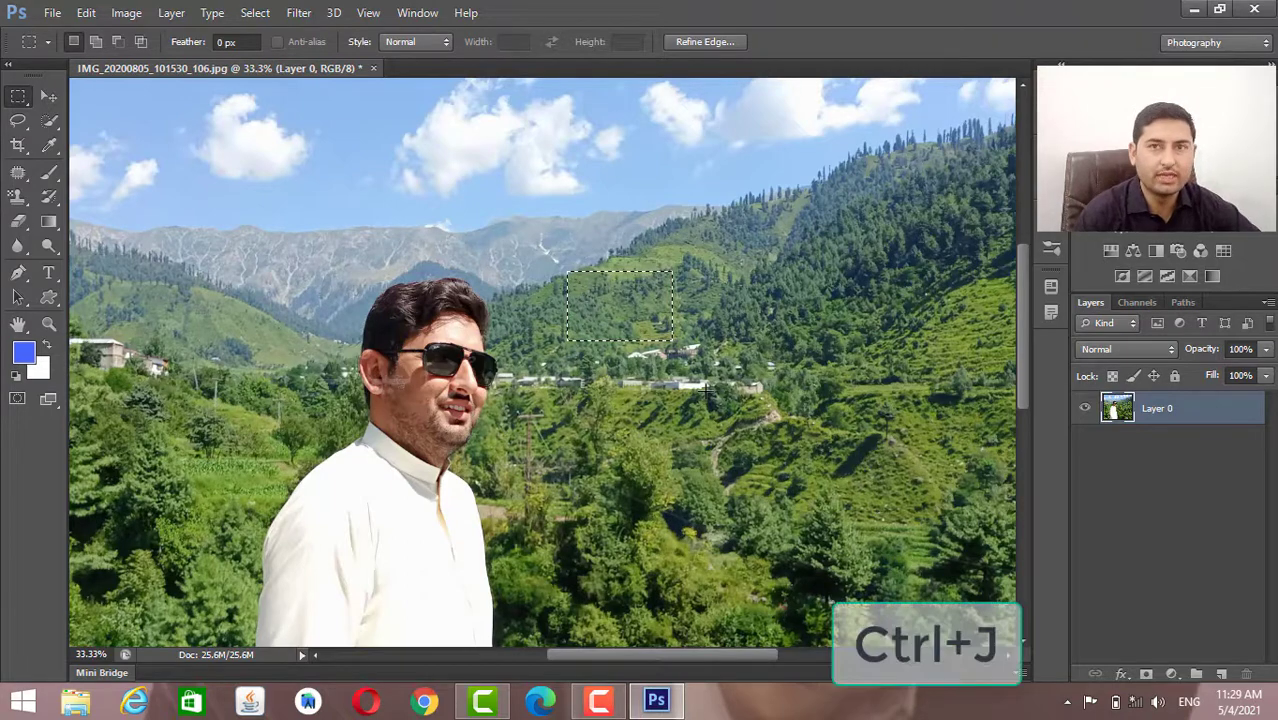
pyautogui.rightClick(1124, 408)
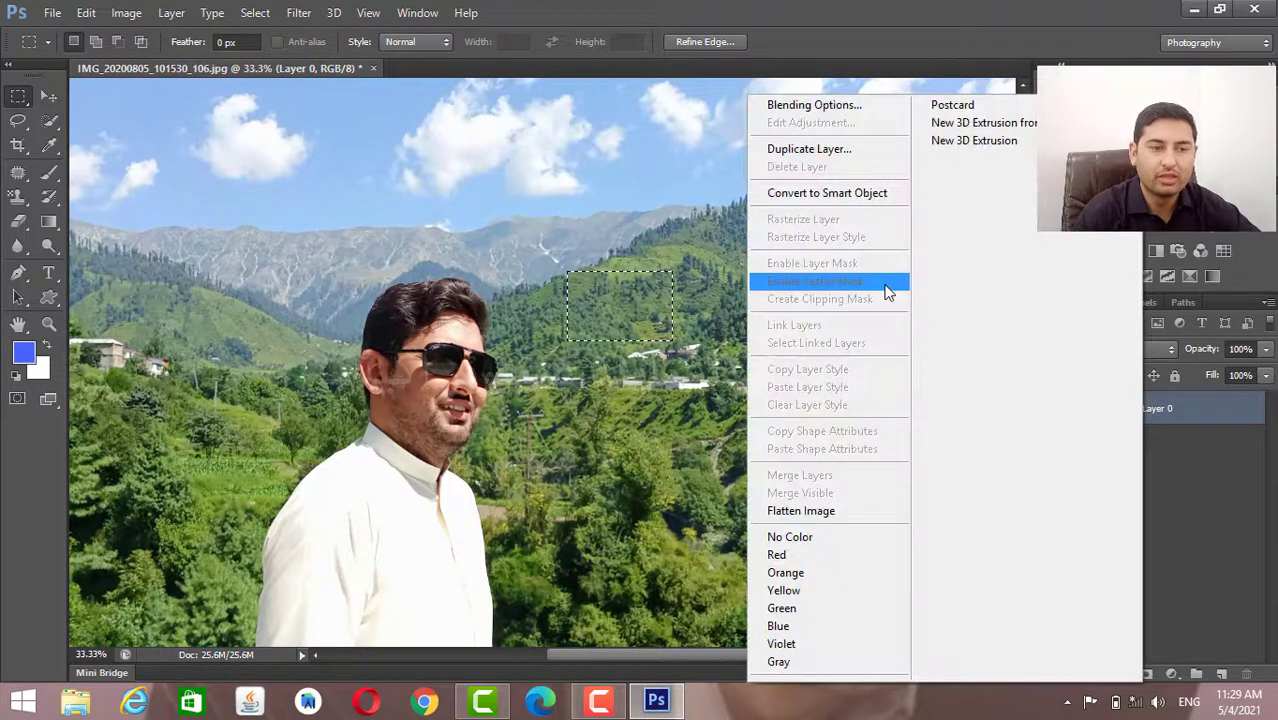
pyautogui.click(814, 13)
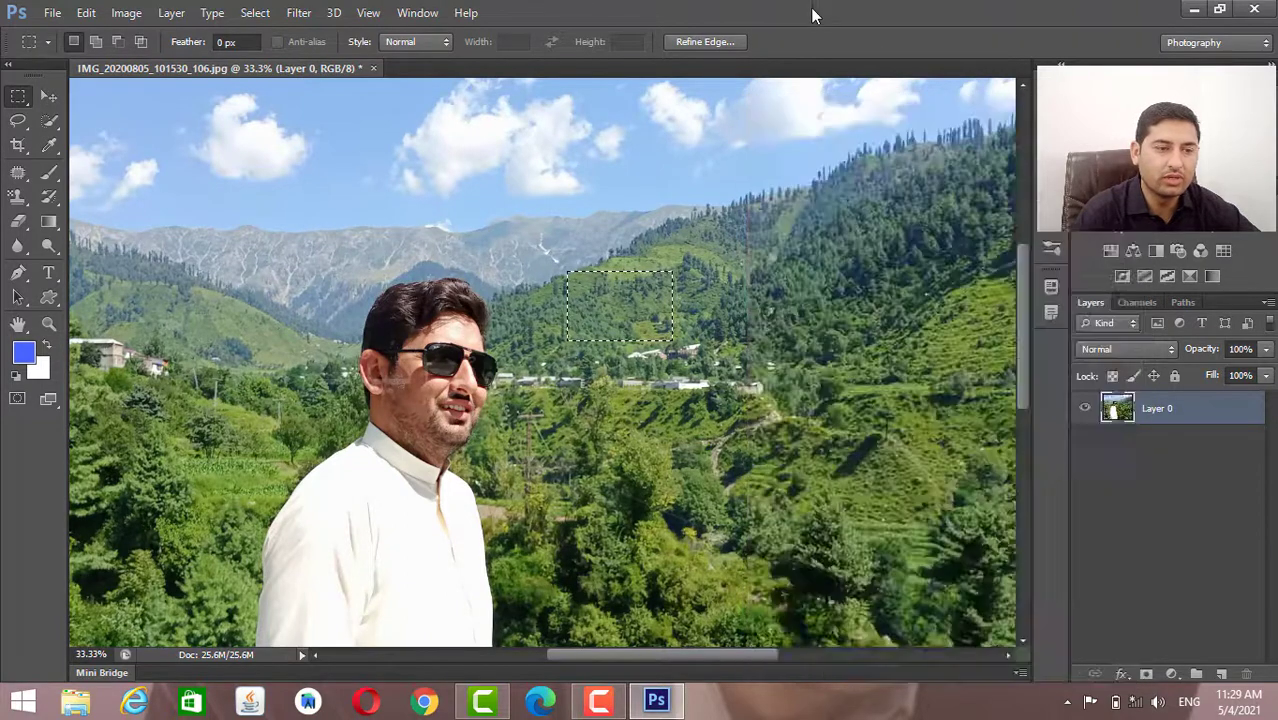
pyautogui.rightClick(617, 313)
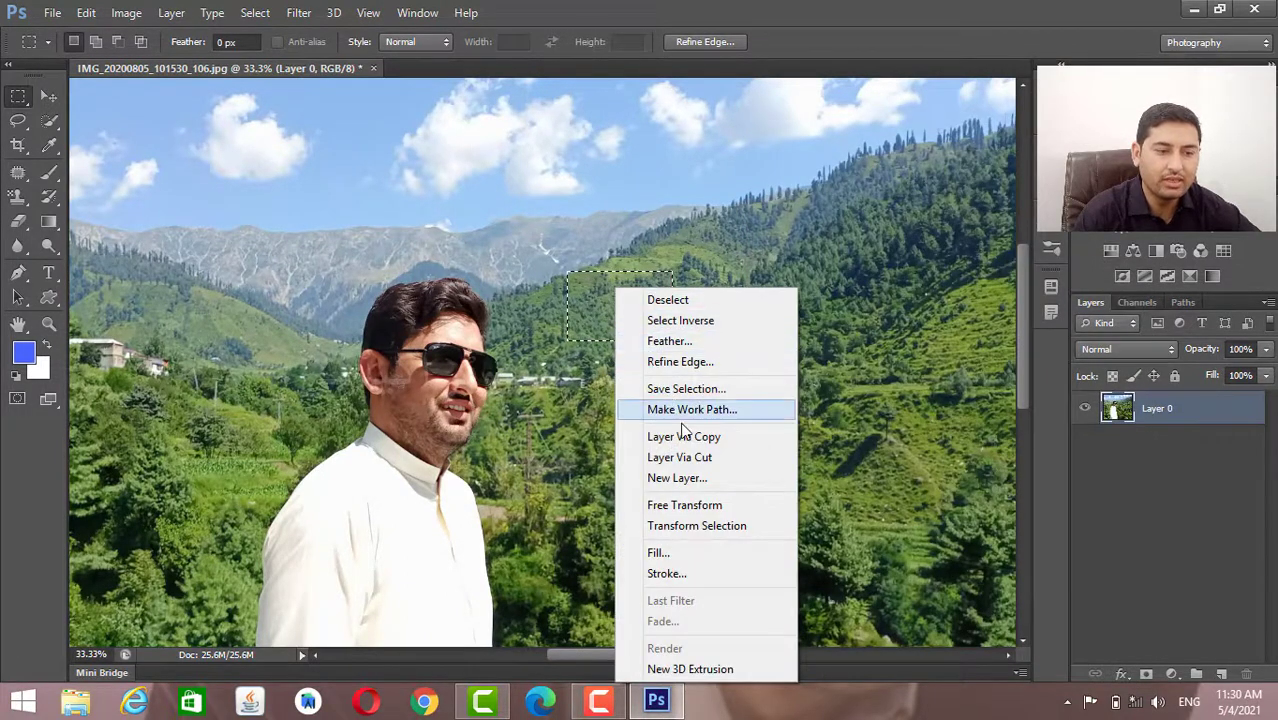
pyautogui.click(706, 440)
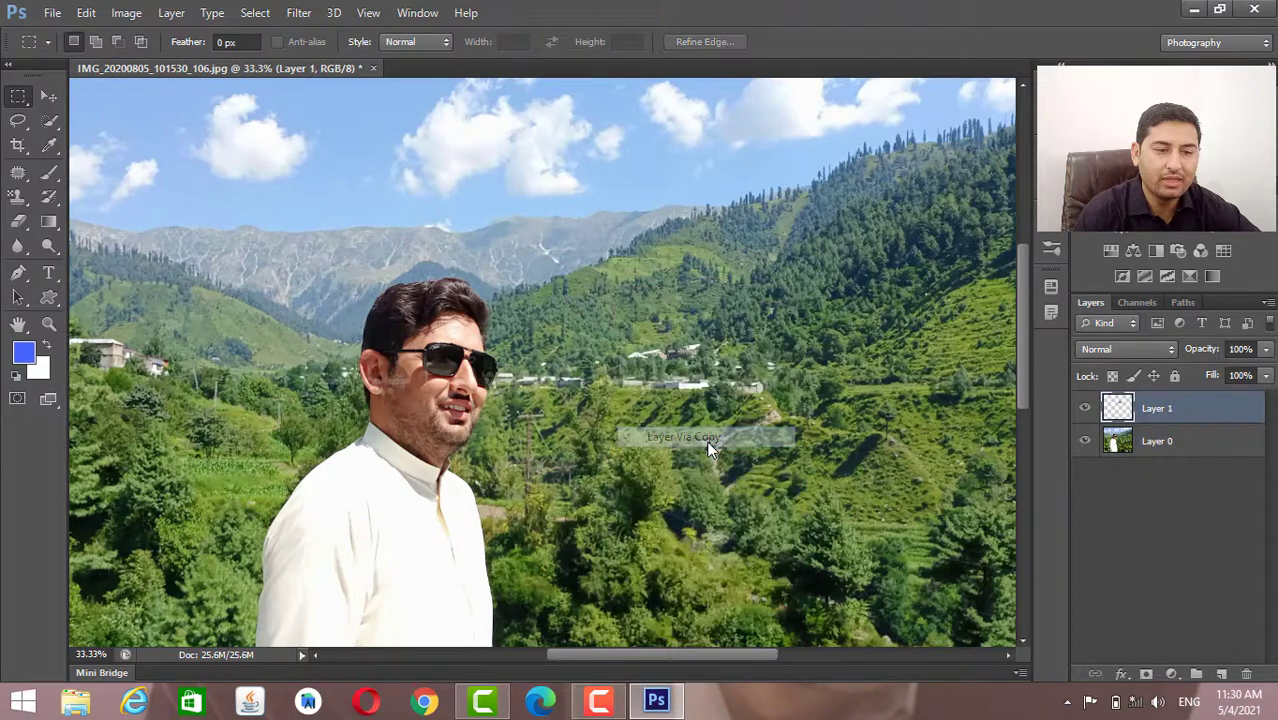
pyautogui.hotkey('ctrl', 'z')
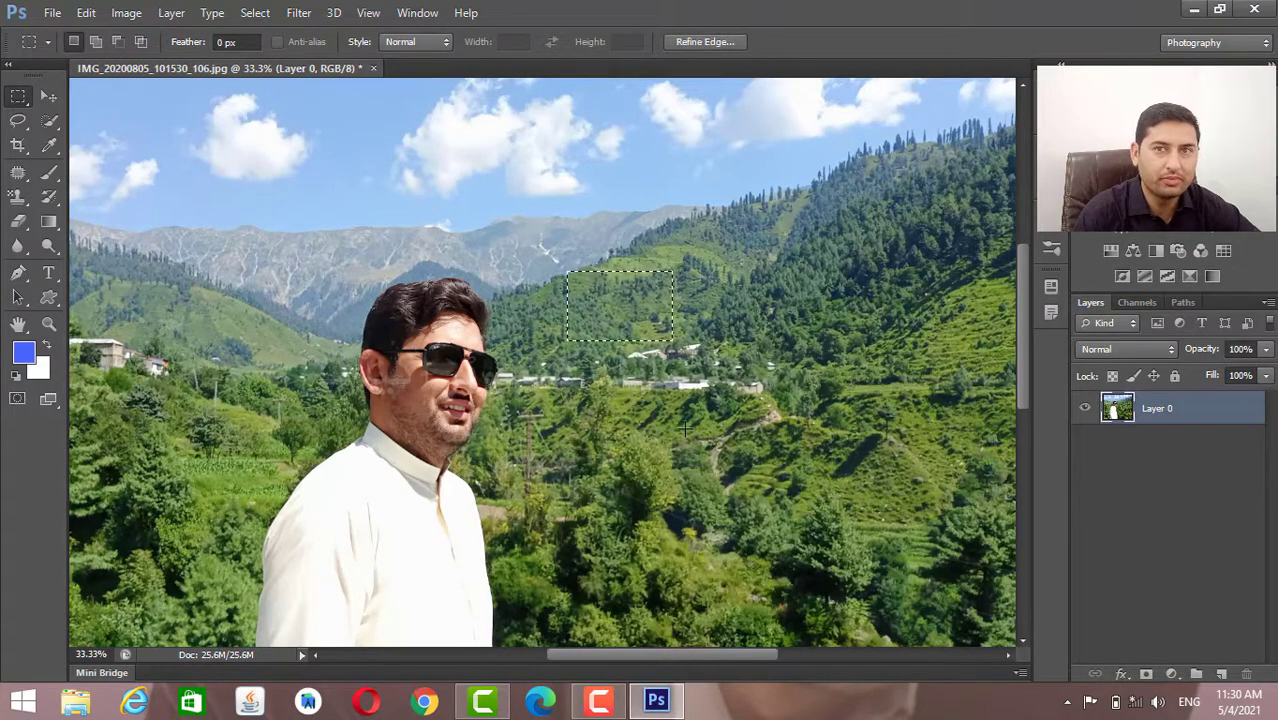
# Copy the selected hillside patch to its own layer and hide Layer 0.
pyautogui.hotkey('ctrl', 'j')
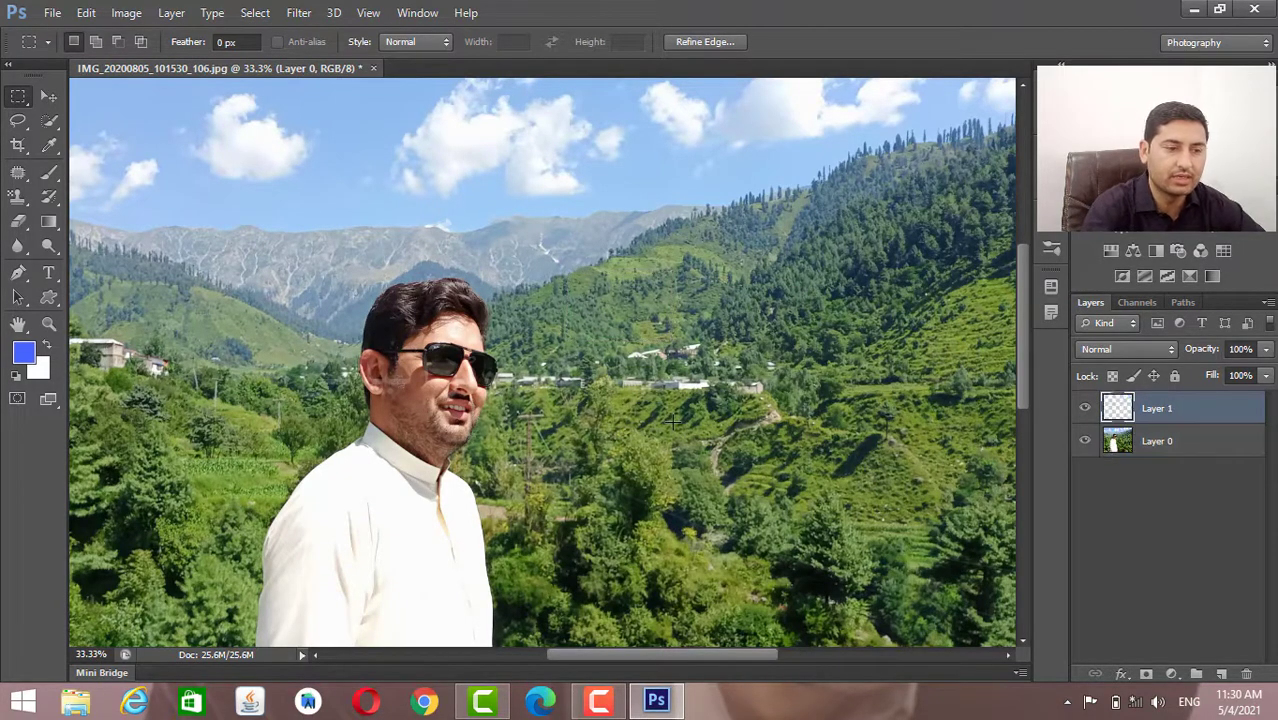
pyautogui.click(1084, 442)
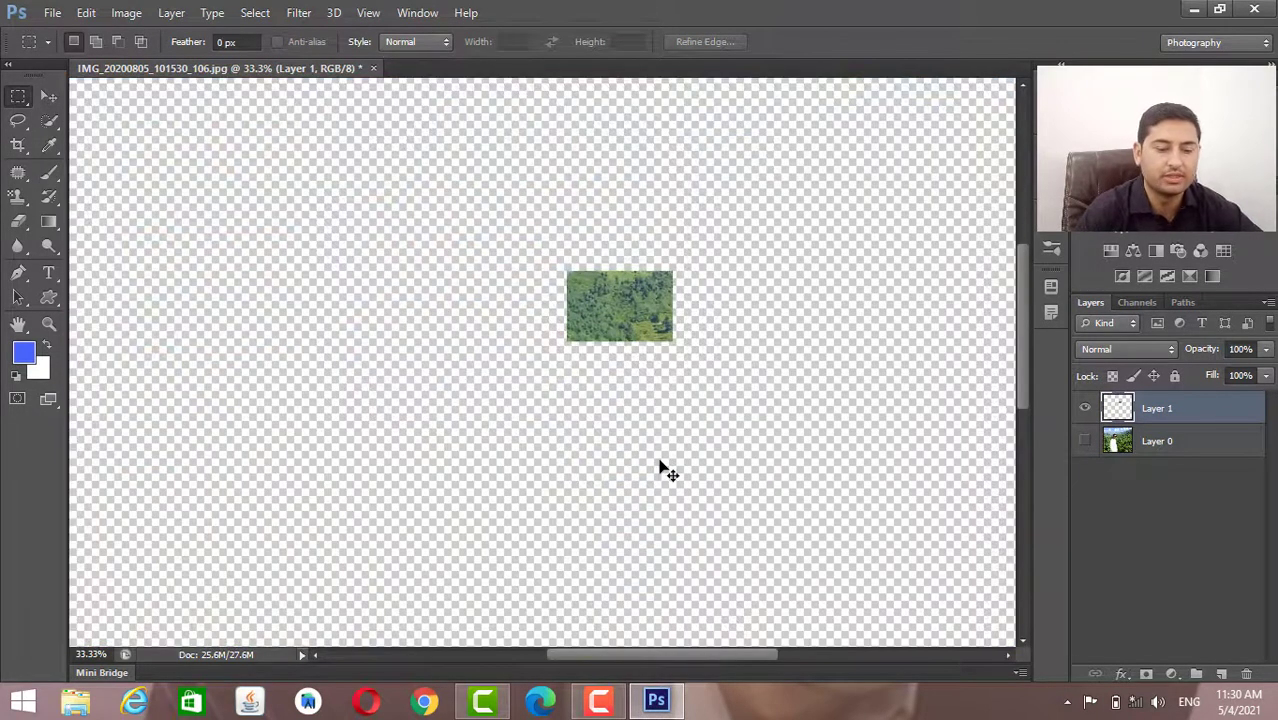
# Free Transform the isolated patch on Layer 1 and move it left to about X 1568 px, Y 848 px.
pyautogui.hotkey('ctrl', '+')
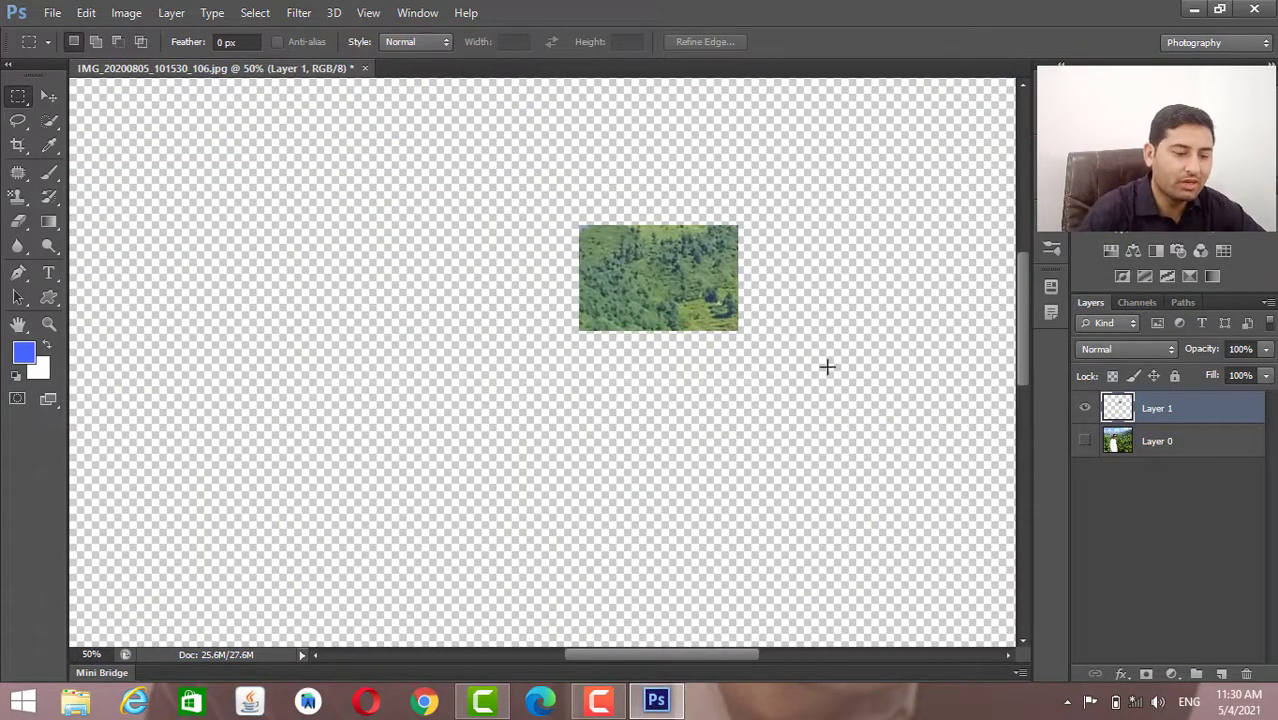
pyautogui.hotkey('ctrl', 't')
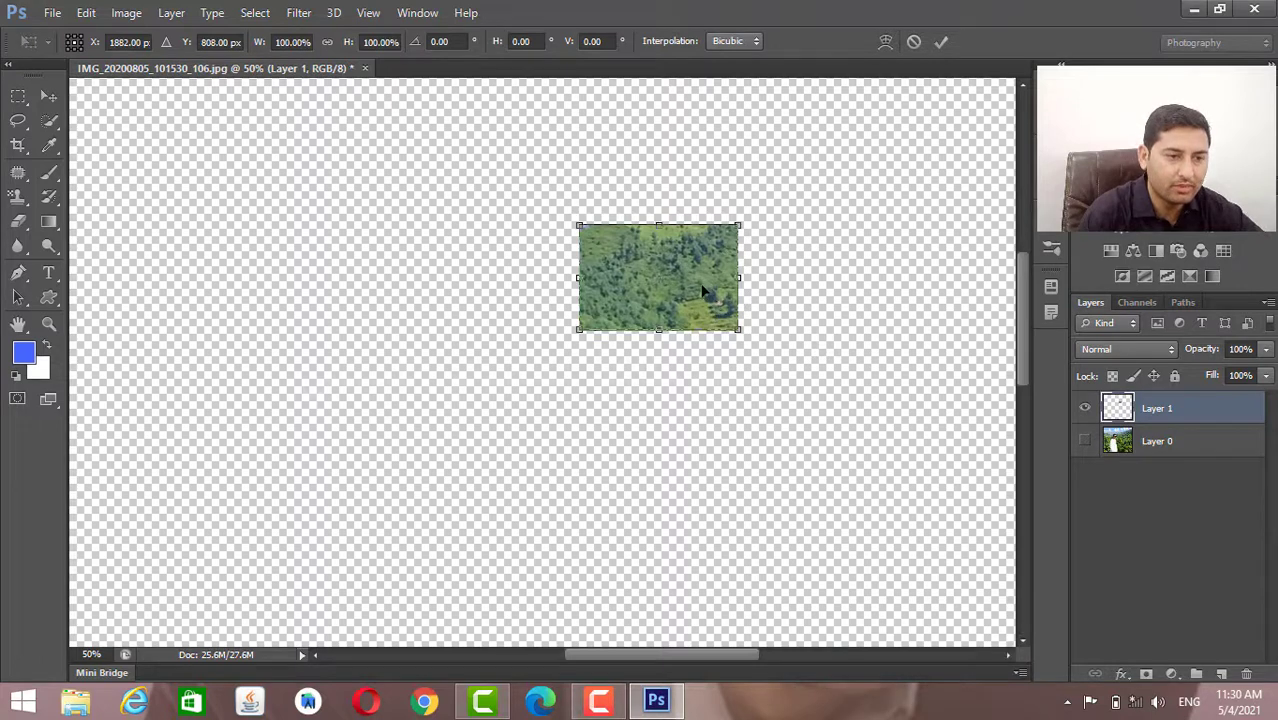
pyautogui.moveTo(702, 289); pyautogui.dragTo(556, 310)
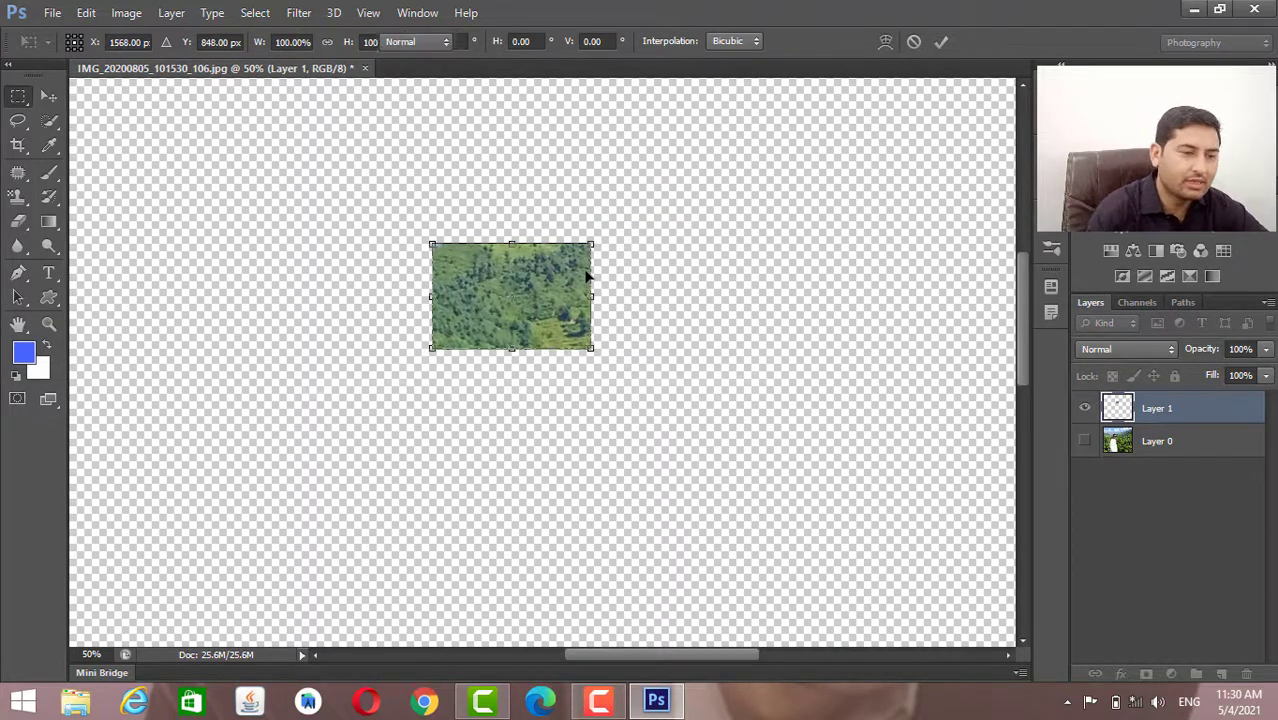
pyautogui.press('Return')
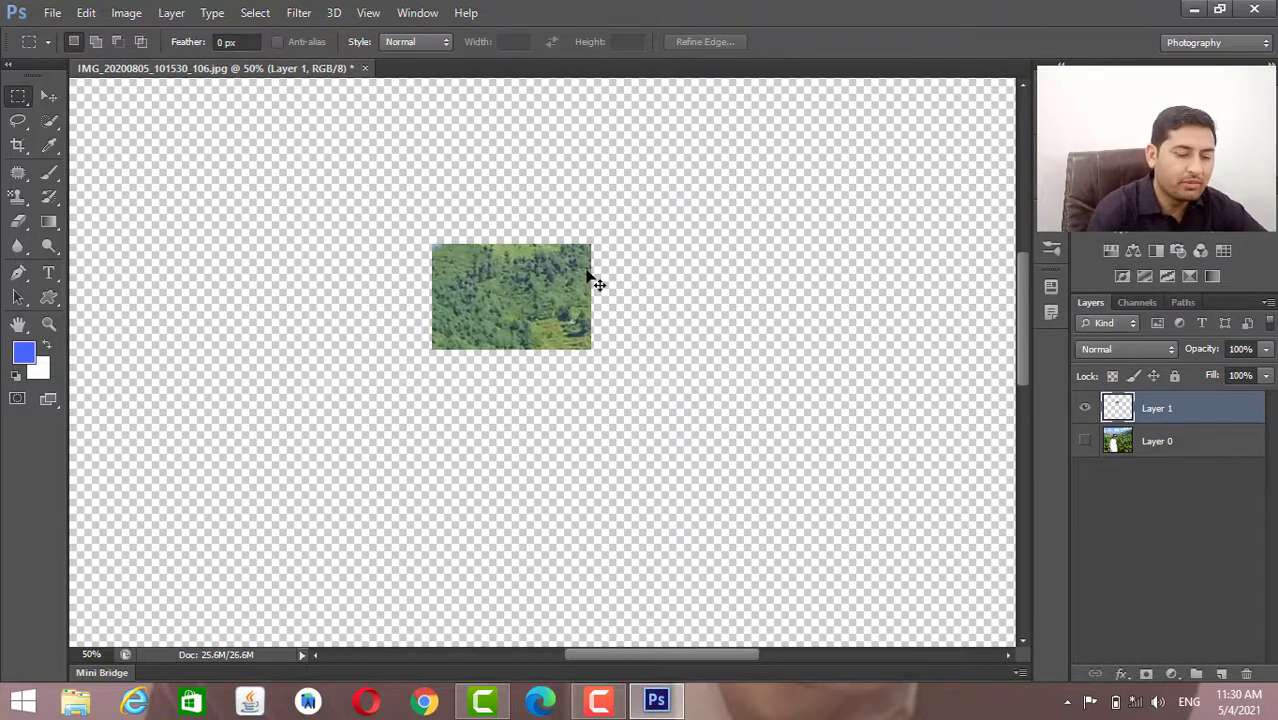
# Duplicate Layer 1 and move the copy flush against the right edge of the original patch, at X 1908 px, Y 848 px.
pyautogui.hotkey('ctrl', 'j')
pyautogui.hotkey('ctrl', 't')
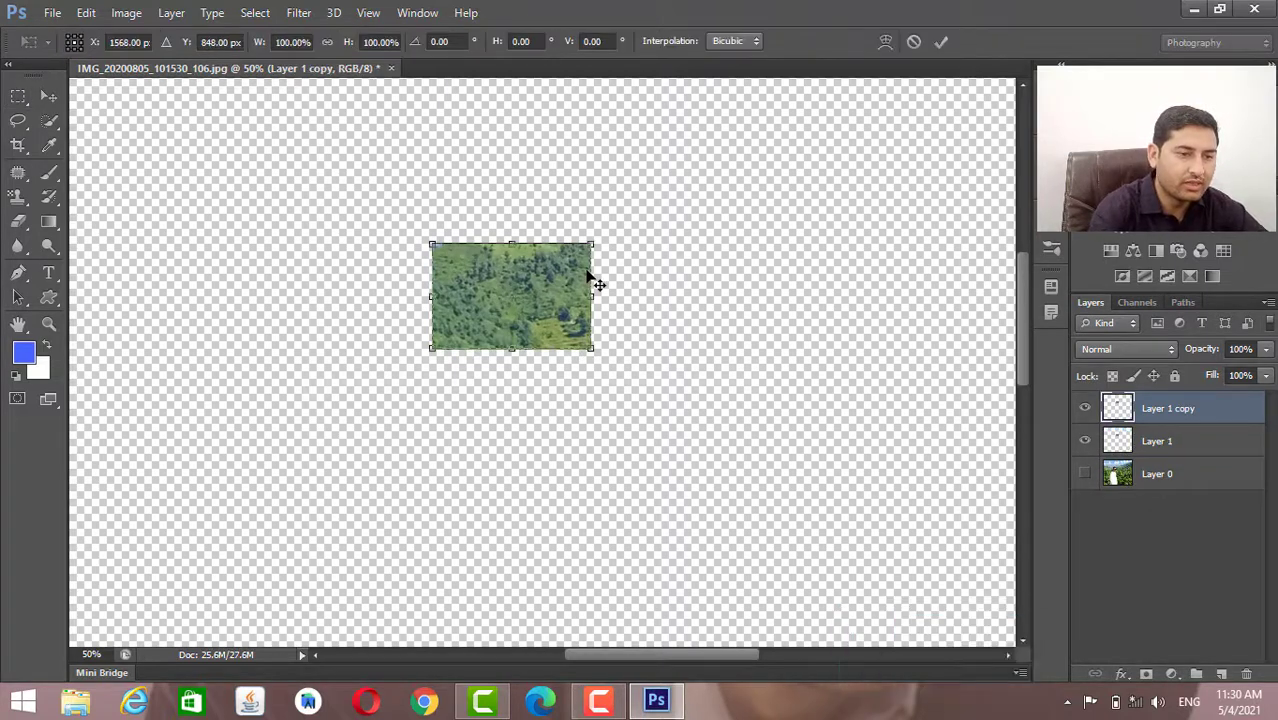
pyautogui.moveTo(557, 282); pyautogui.dragTo(716, 280)
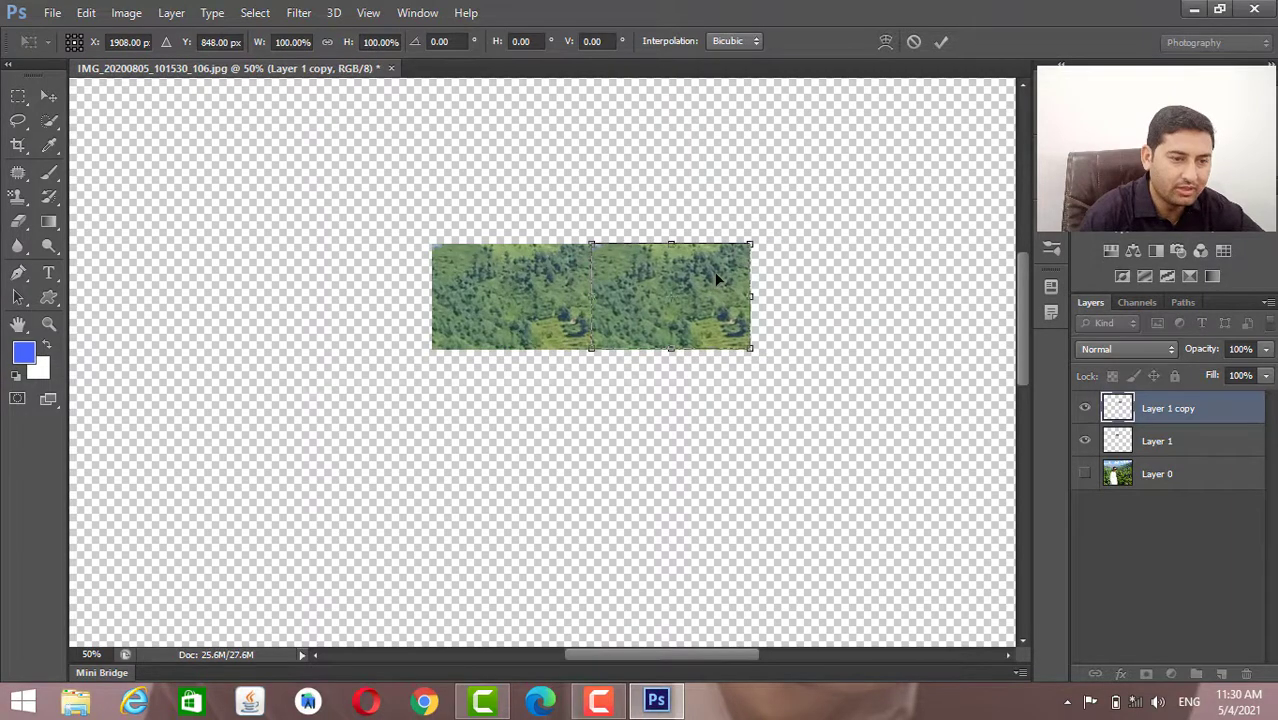
pyautogui.press('Return')
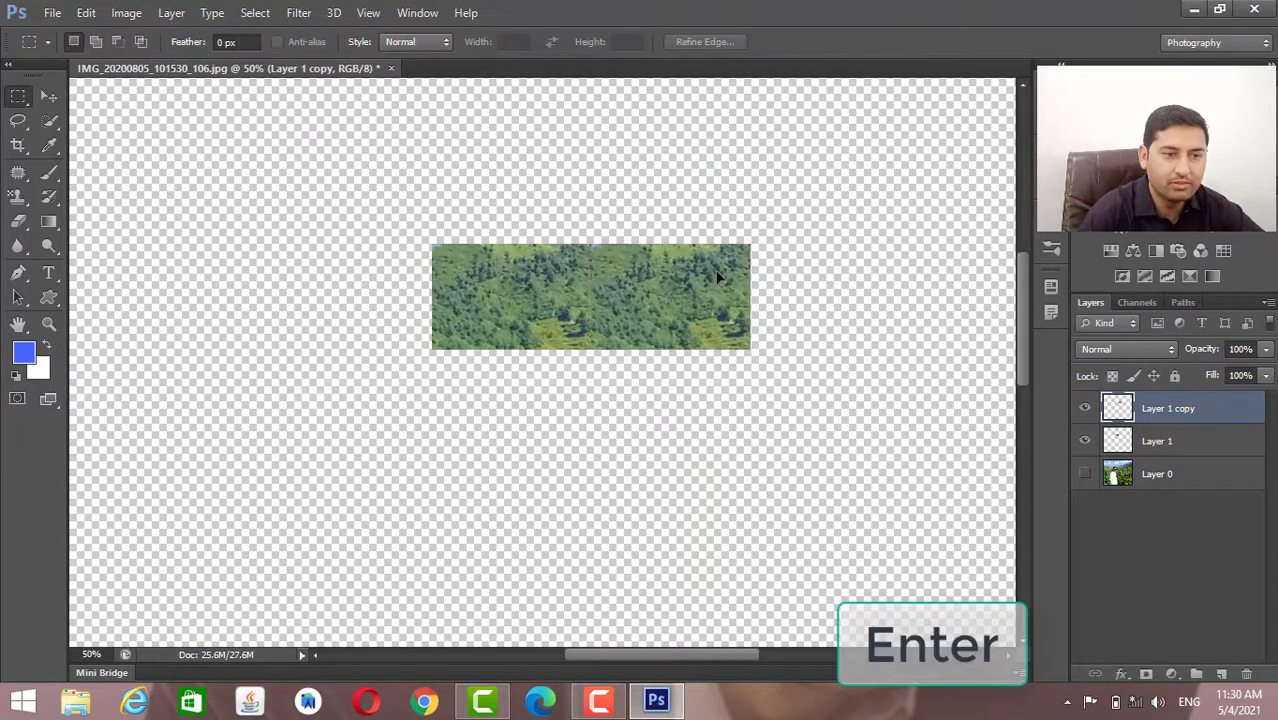
# Flip Layer 1 copy horizontally so the two patches mirror each other at their shared edge.
pyautogui.hotkey('ctrl', '+')
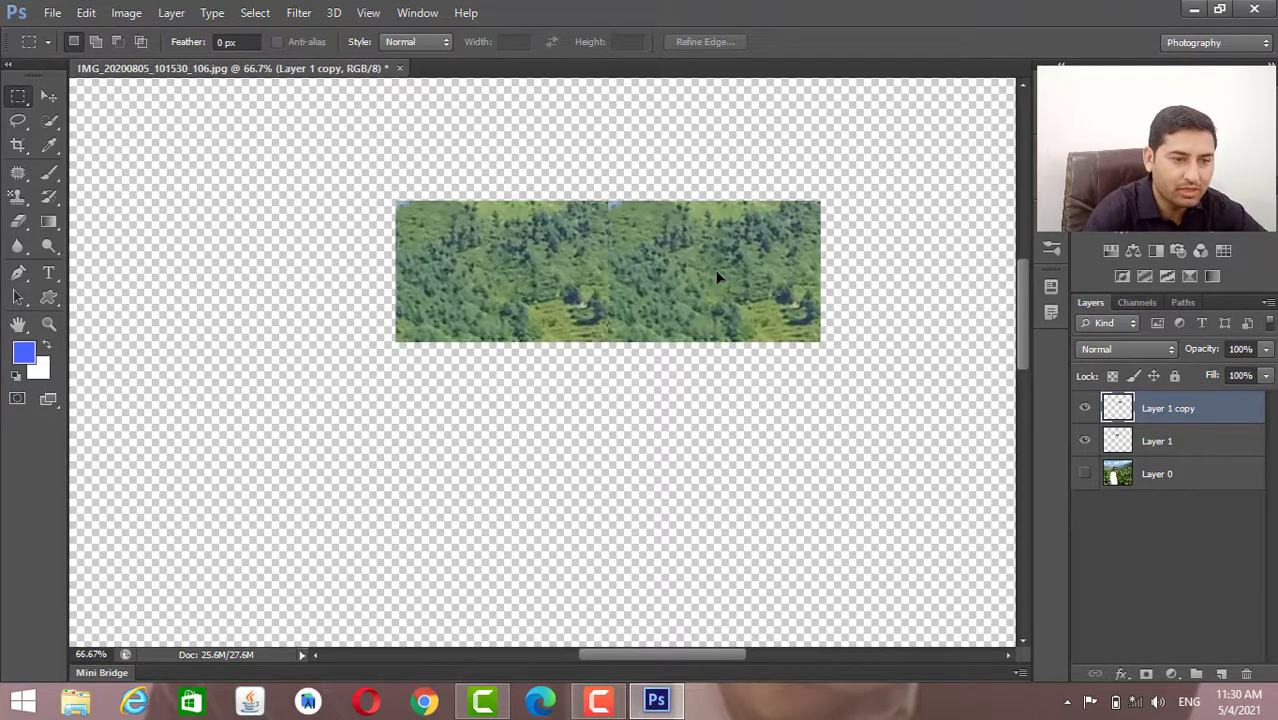
pyautogui.hotkey('ctrl', '+')
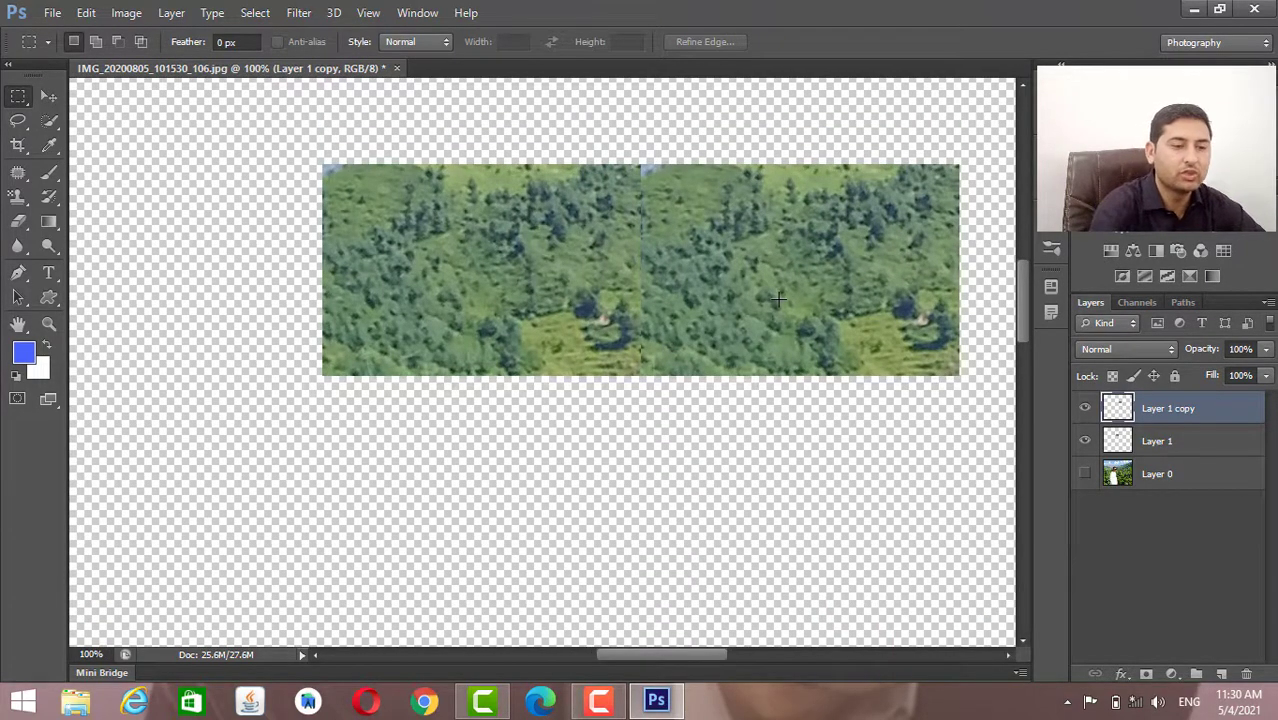
pyautogui.hotkey('ctrl', 't')
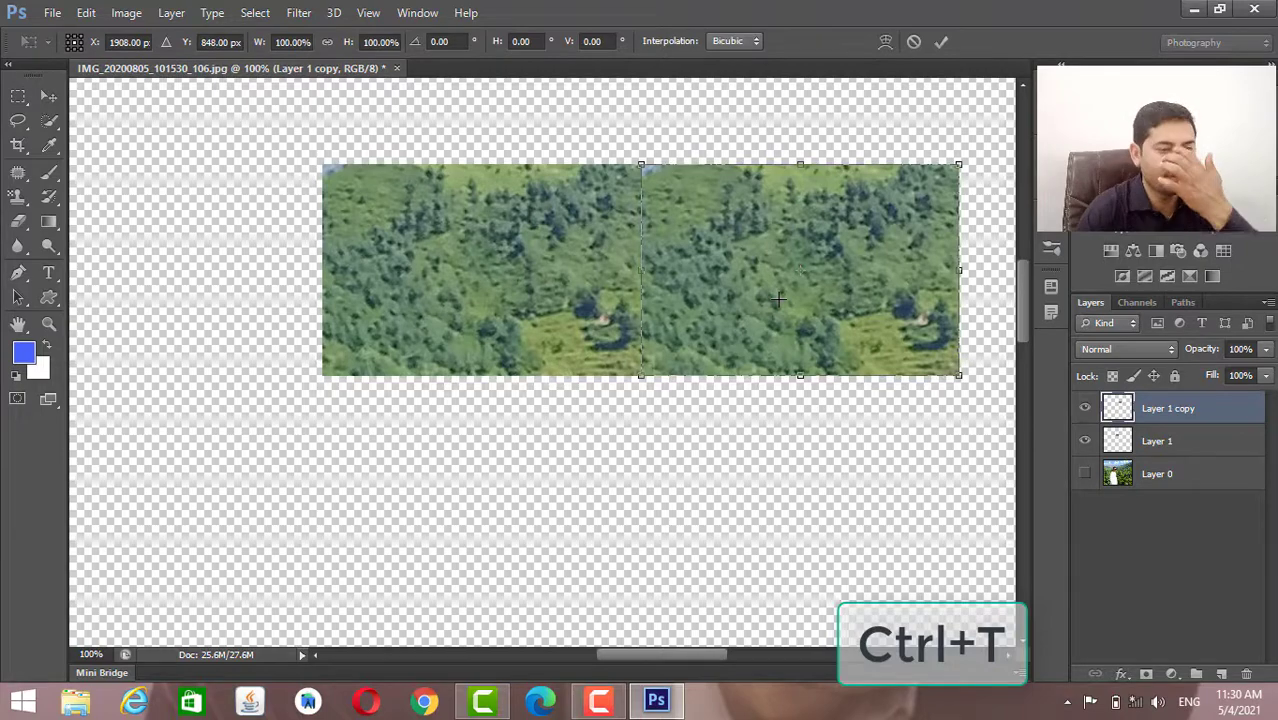
pyautogui.rightClick(753, 233)
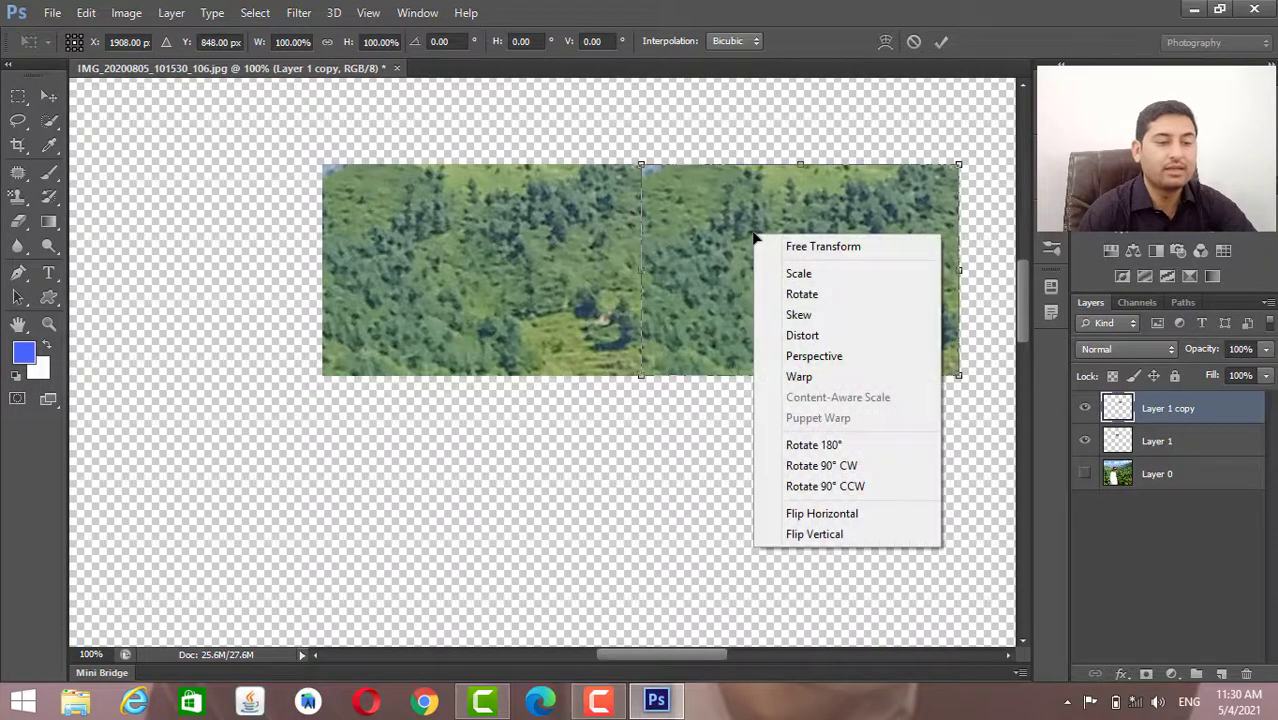
pyautogui.click(830, 514)
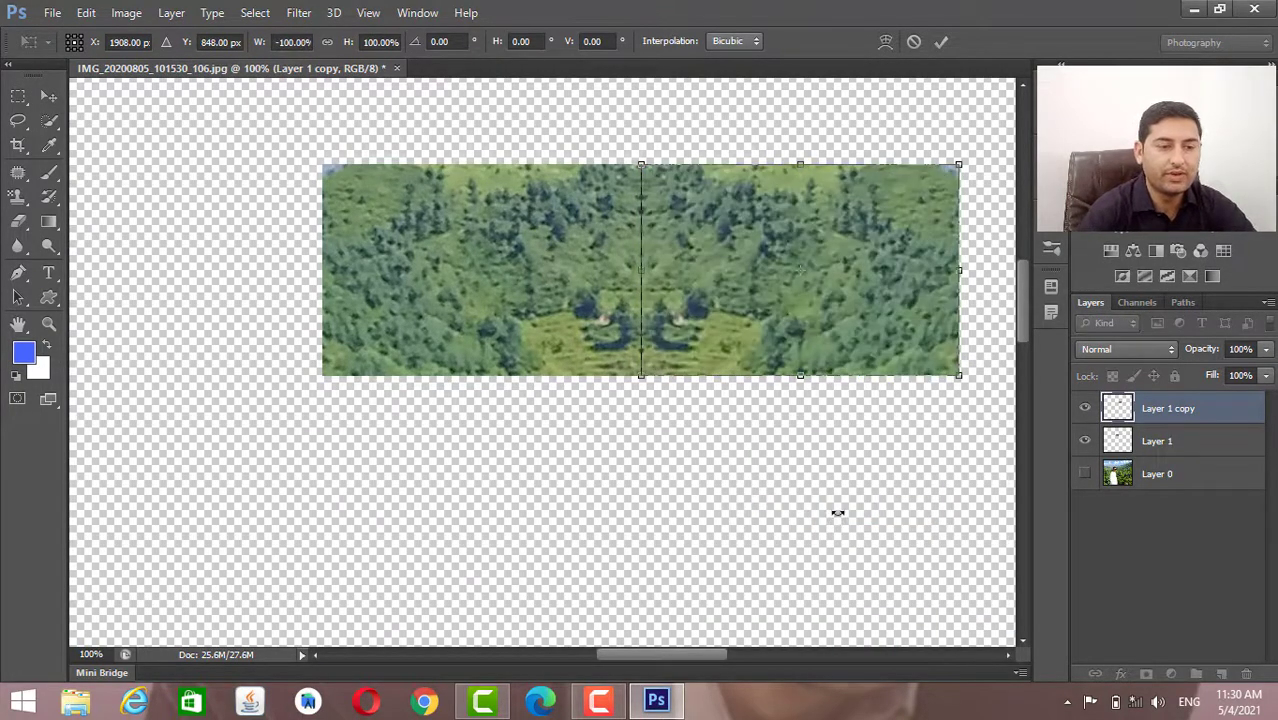
pyautogui.press('Return')
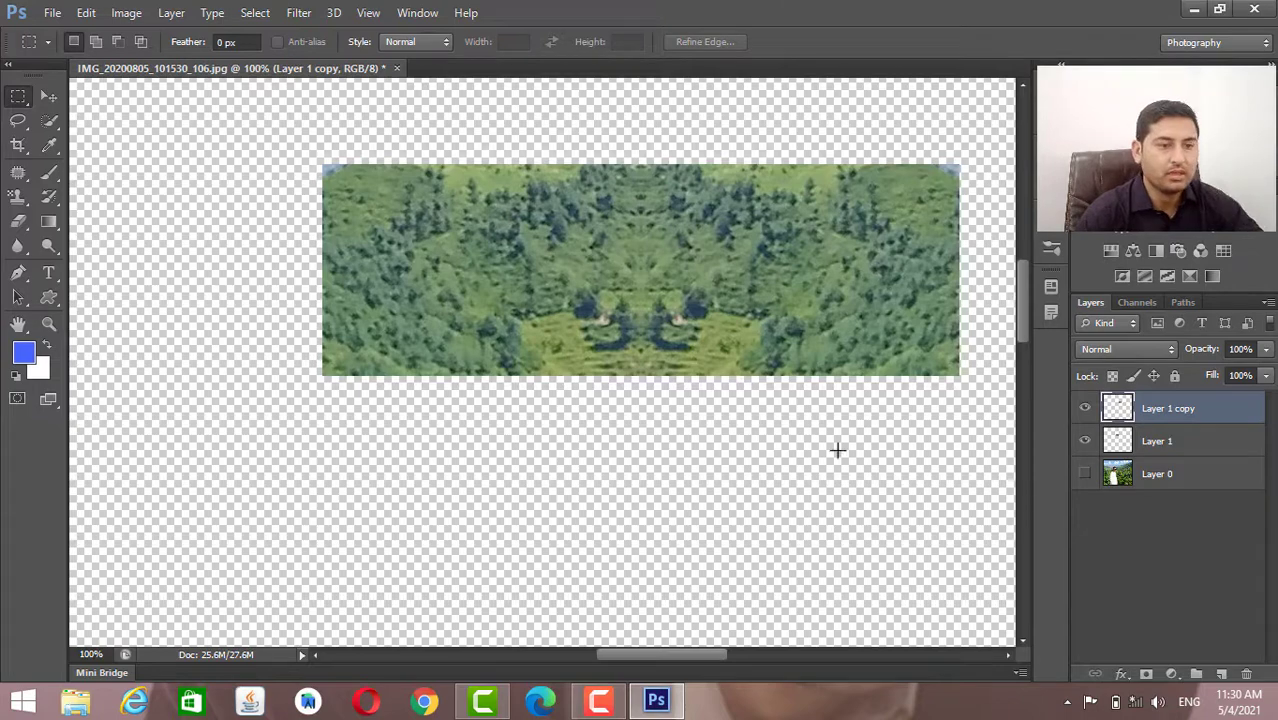
# Duplicate Layer 1 and Layer 1 copy together and move the duplicates flush below the original pair, at Y 1074 px.
pyautogui.keyDown('shift'); pyautogui.click(1157, 456); pyautogui.keyUp('shift')
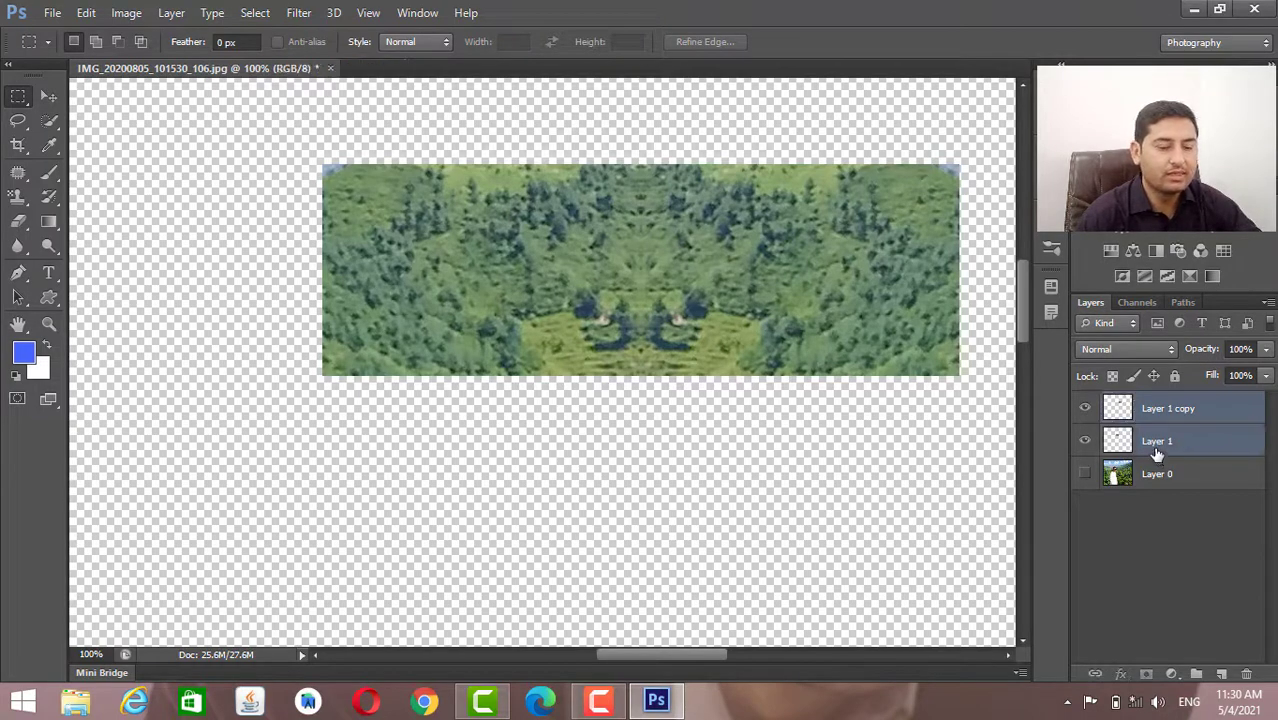
pyautogui.hotkey('ctrl', 'j')
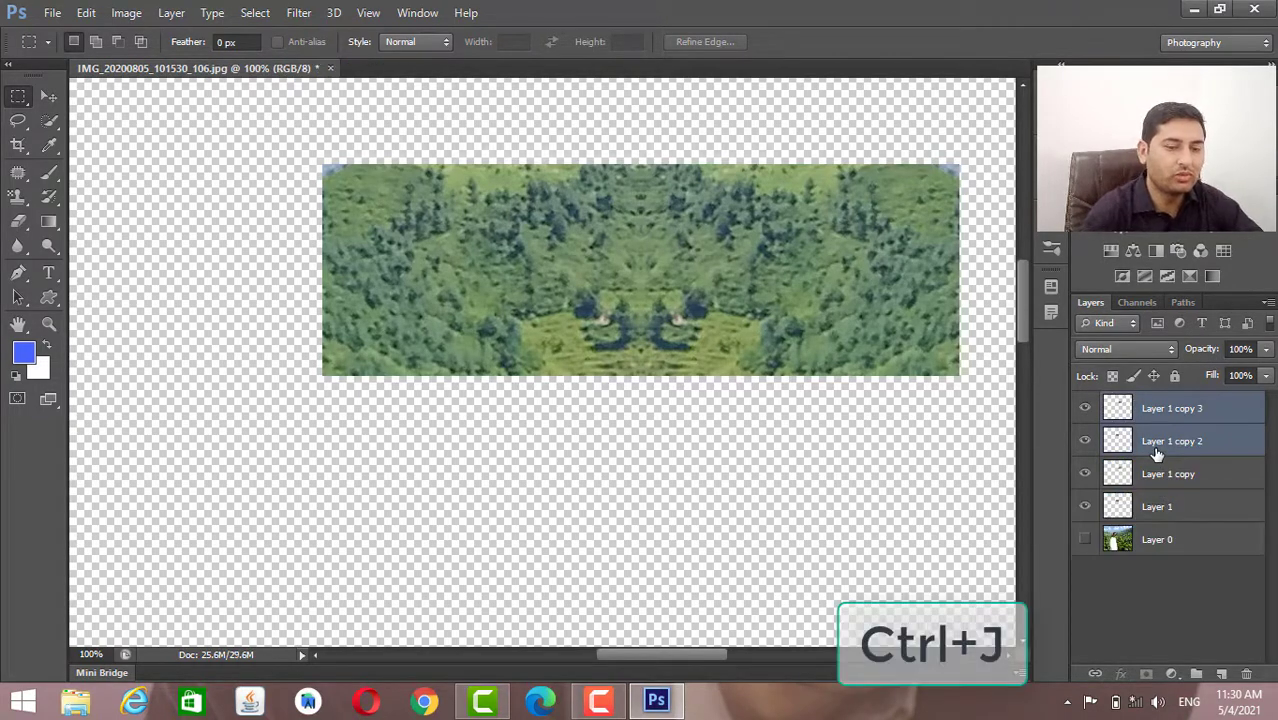
pyautogui.hotkey('ctrl', 't')
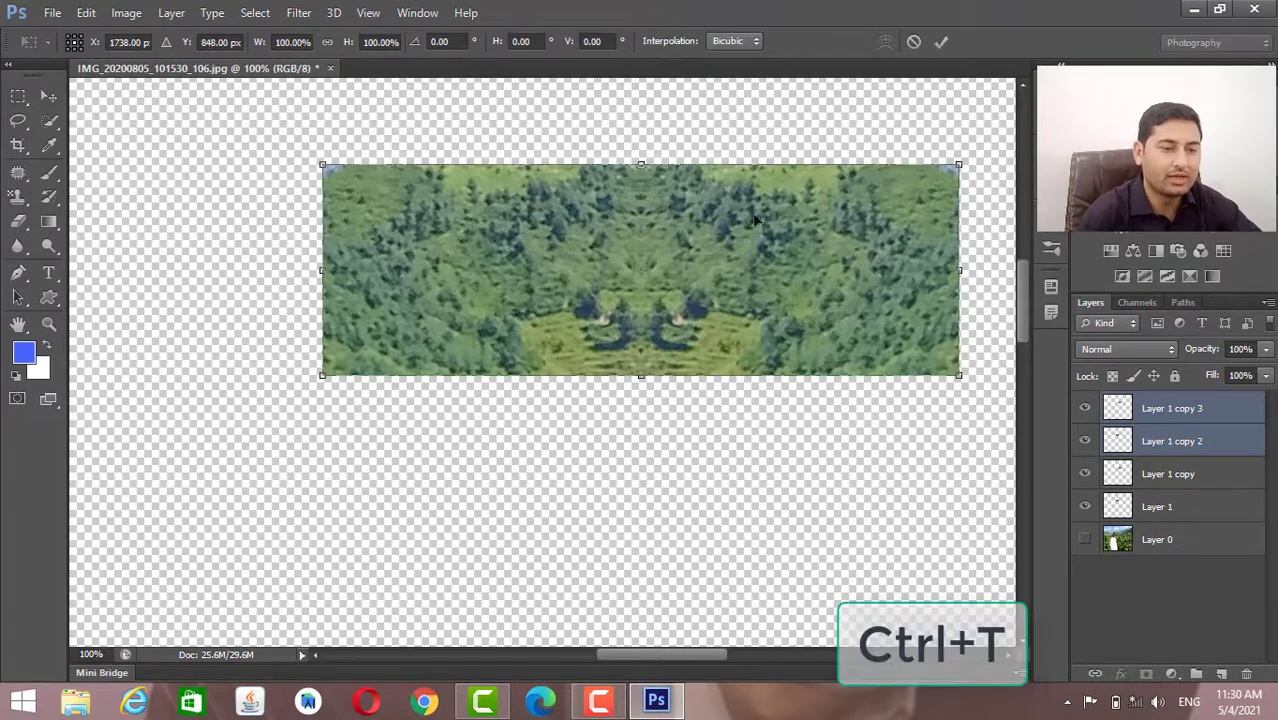
pyautogui.moveTo(660, 230); pyautogui.dragTo(660, 261)
pyautogui.moveTo(668, 296); pyautogui.dragTo(655, 440)
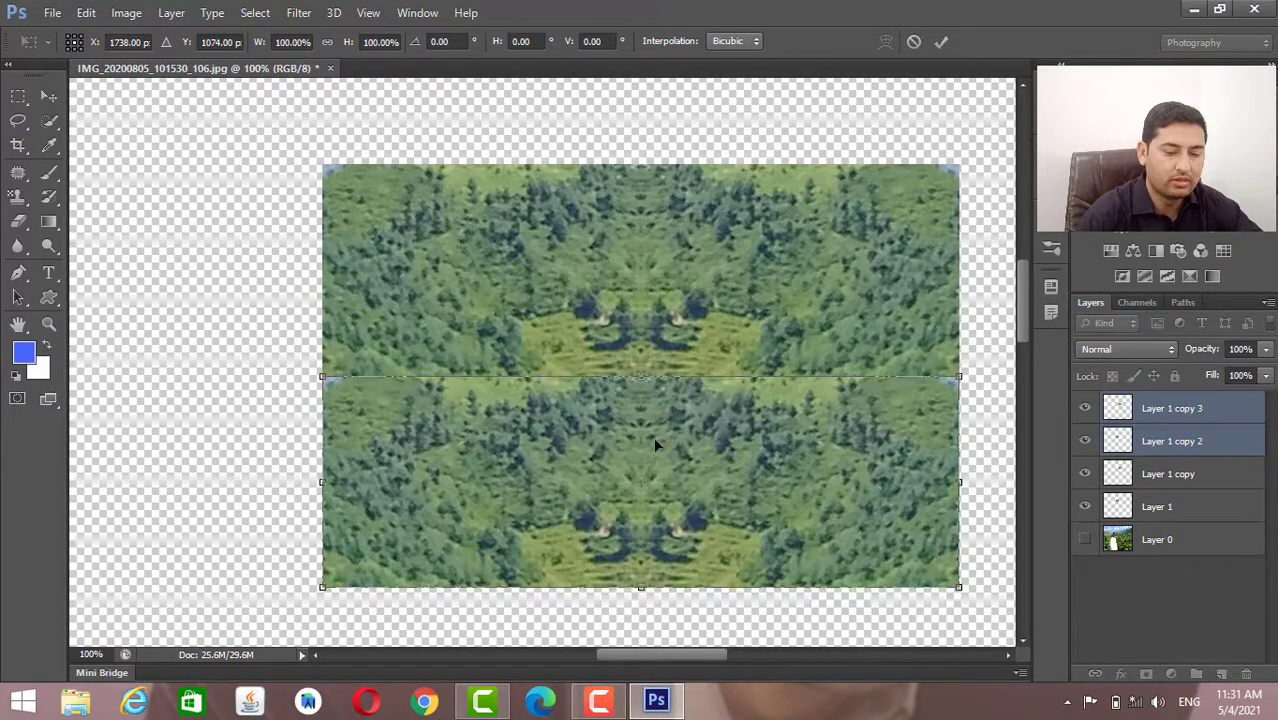
pyautogui.press('Down')
pyautogui.press('Down')
pyautogui.press('Up')
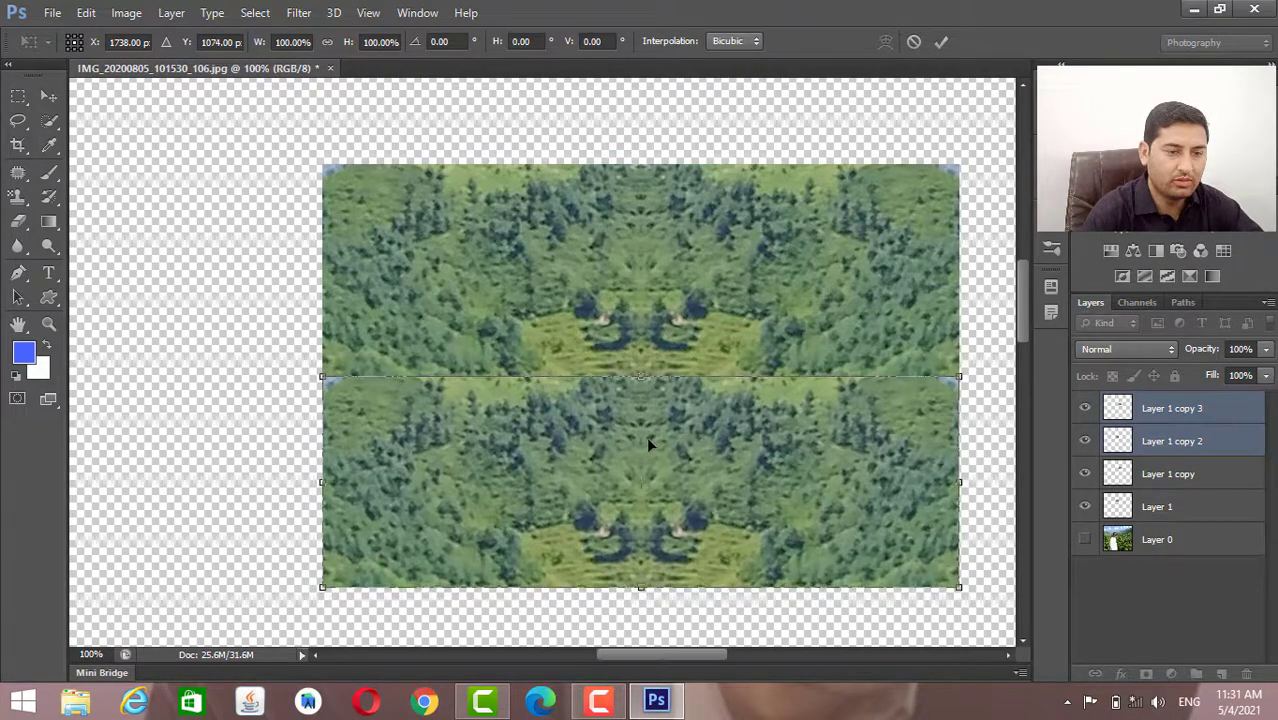
pyautogui.press('Return')
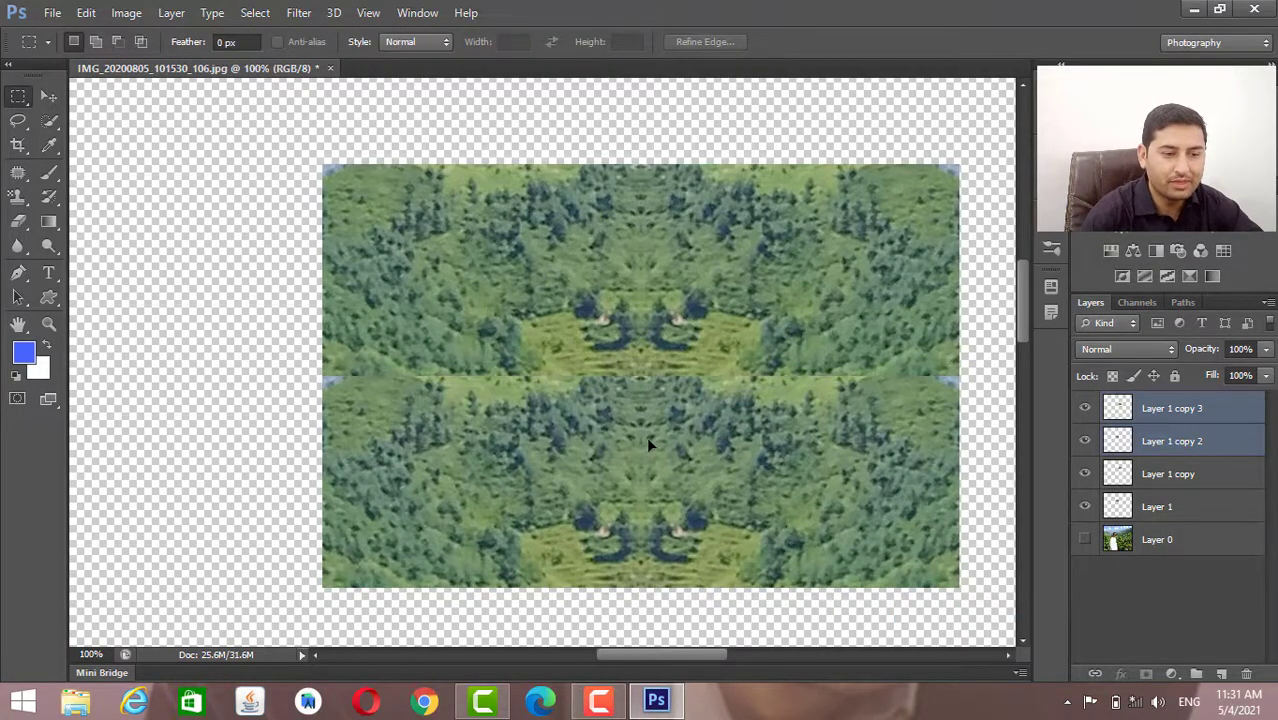
# Flip Layer 1 copy 2 and Layer 1 copy 3 vertically so they mirror the upper pair at their shared edge.
pyautogui.hotkey('ctrl', '+')
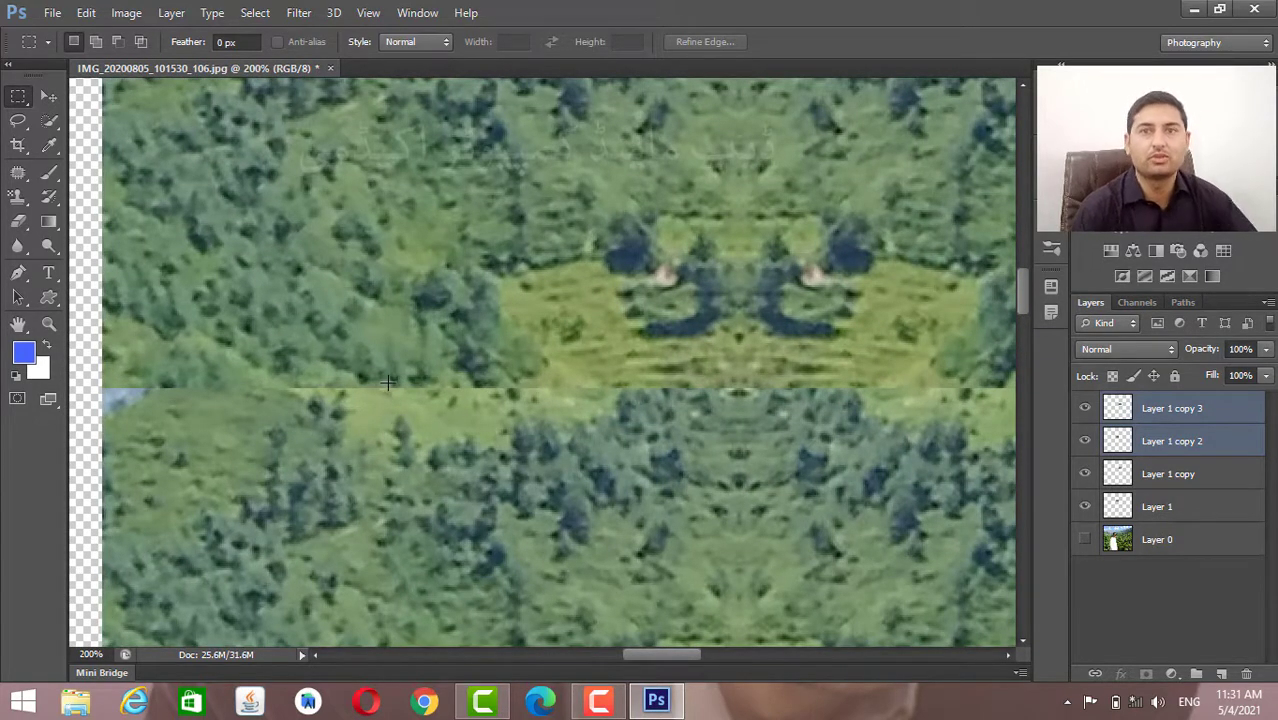
pyautogui.hotkey('ctrl', '-')
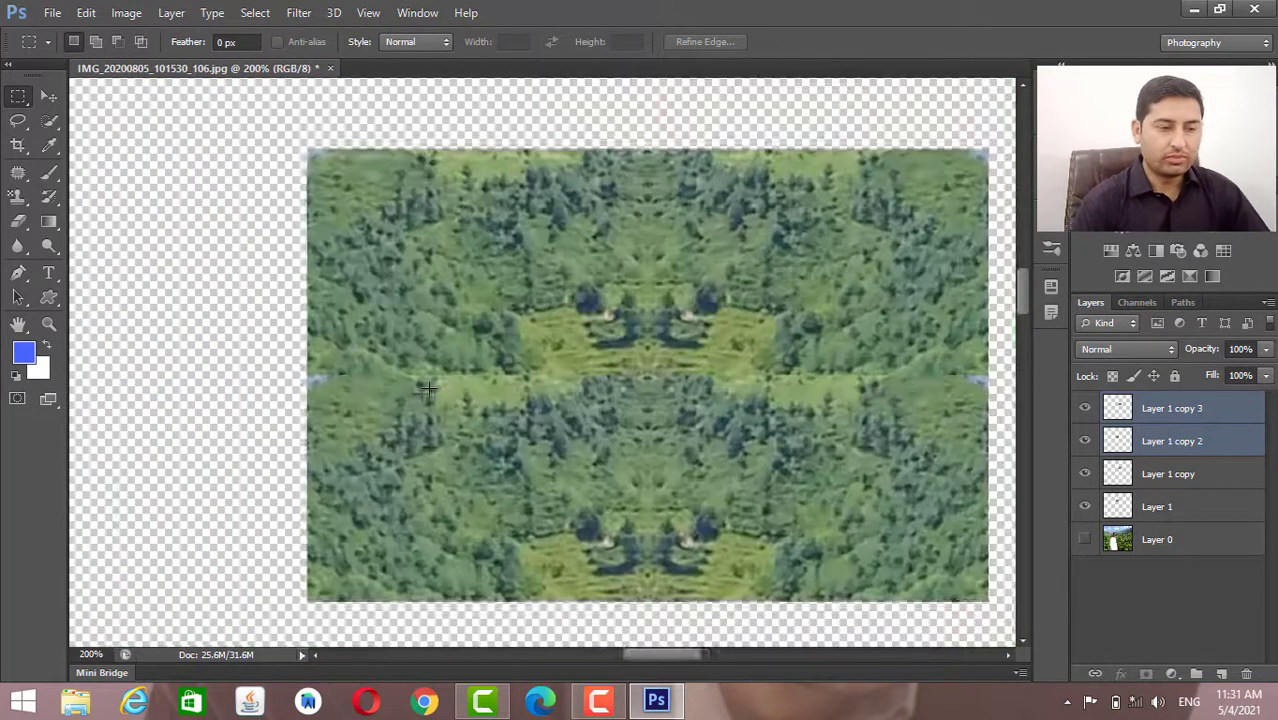
pyautogui.hotkey('ctrl', 't')
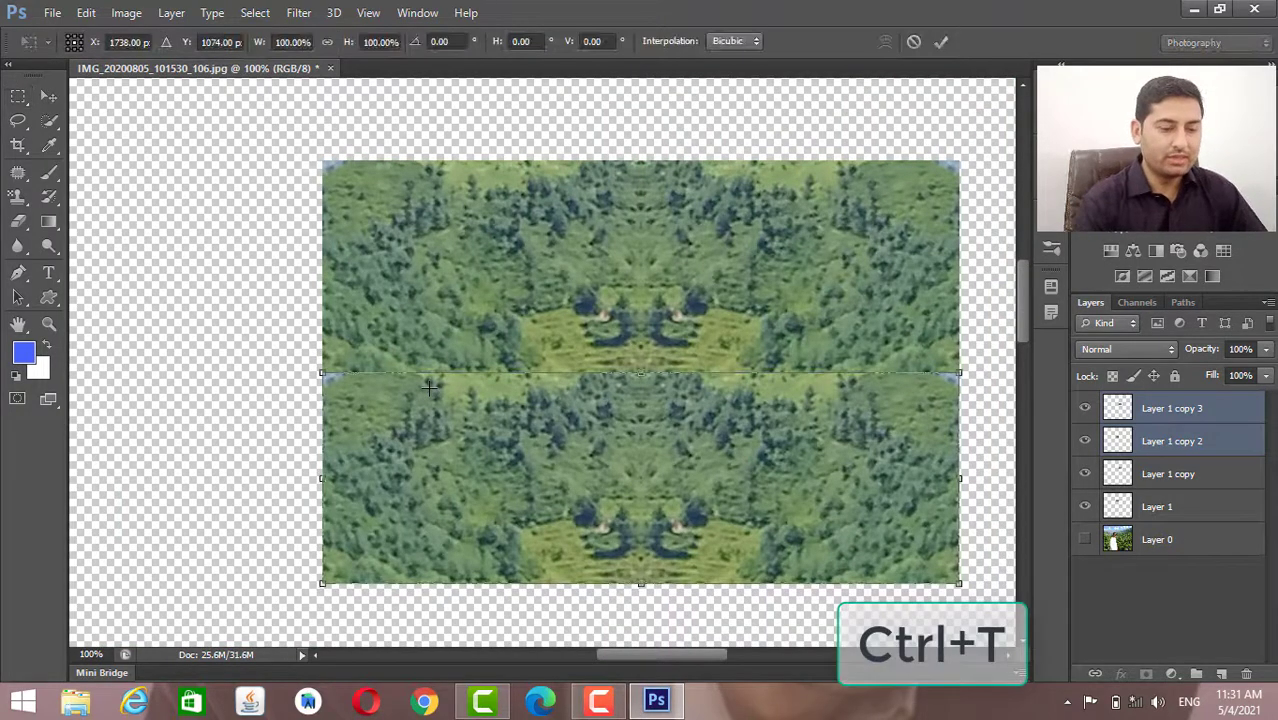
pyautogui.rightClick(474, 413)
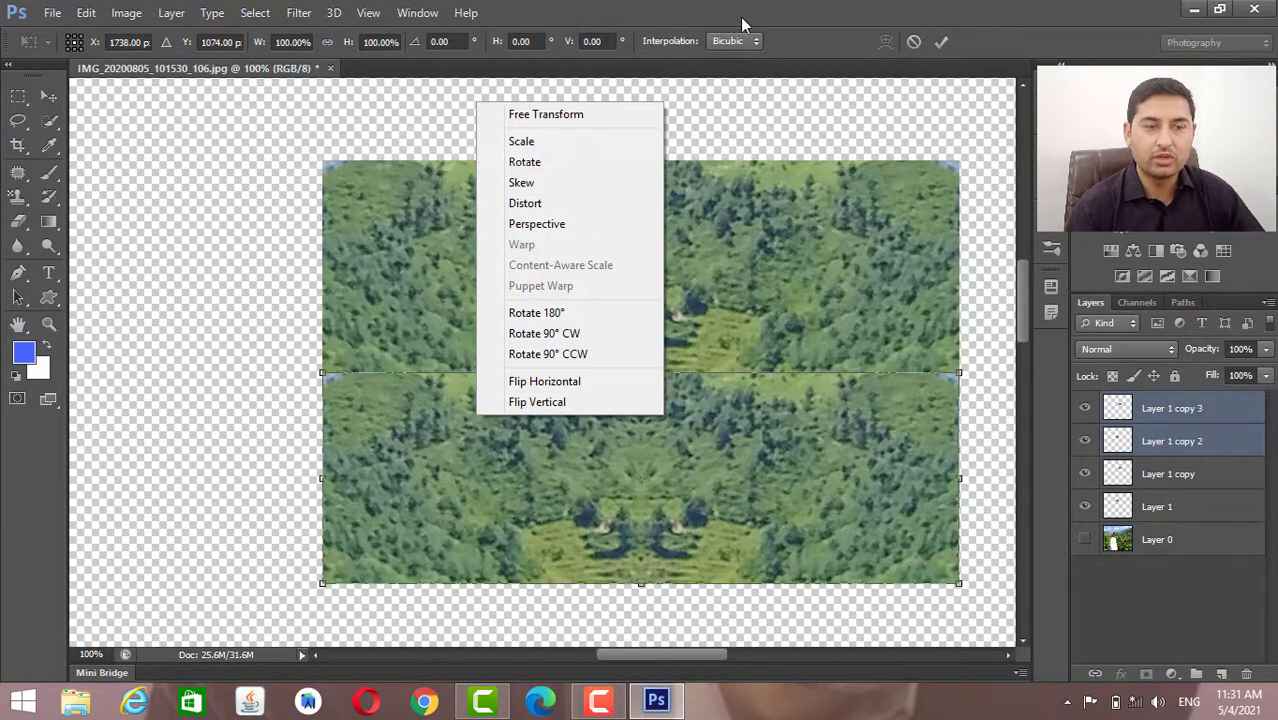
pyautogui.click(811, 19)
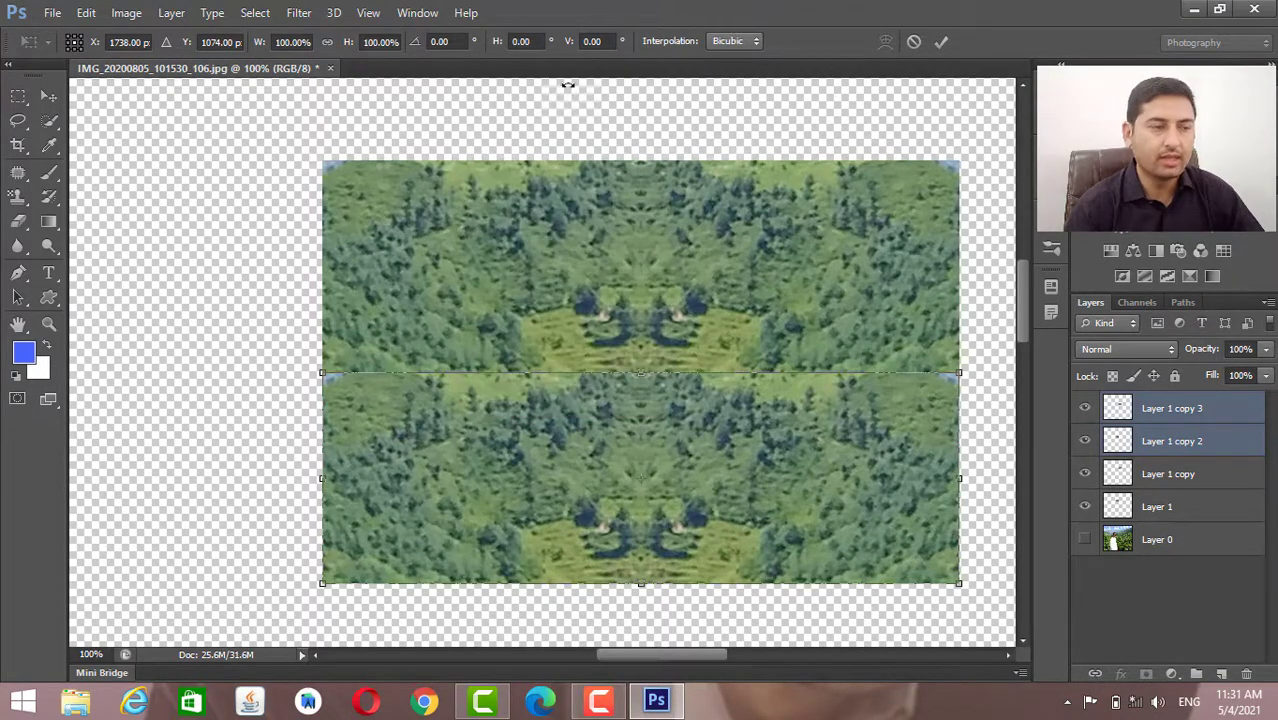
pyautogui.click(86, 20)
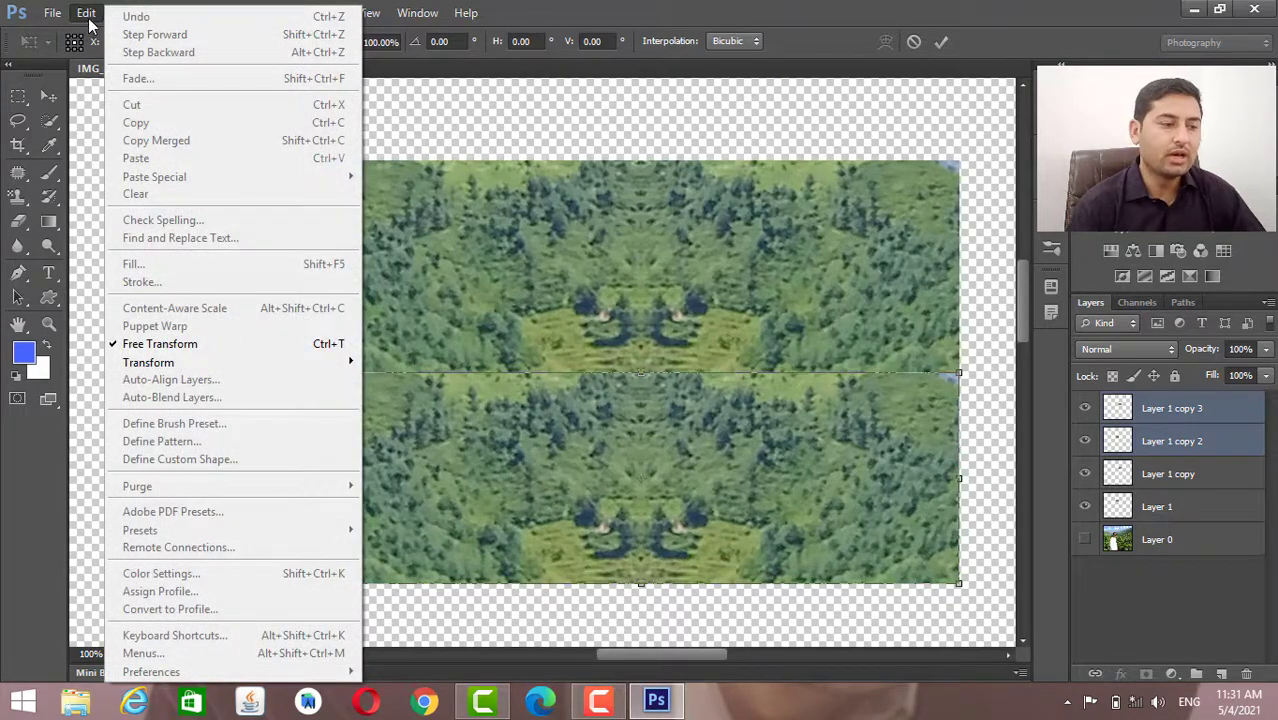
pyautogui.moveTo(251, 360)
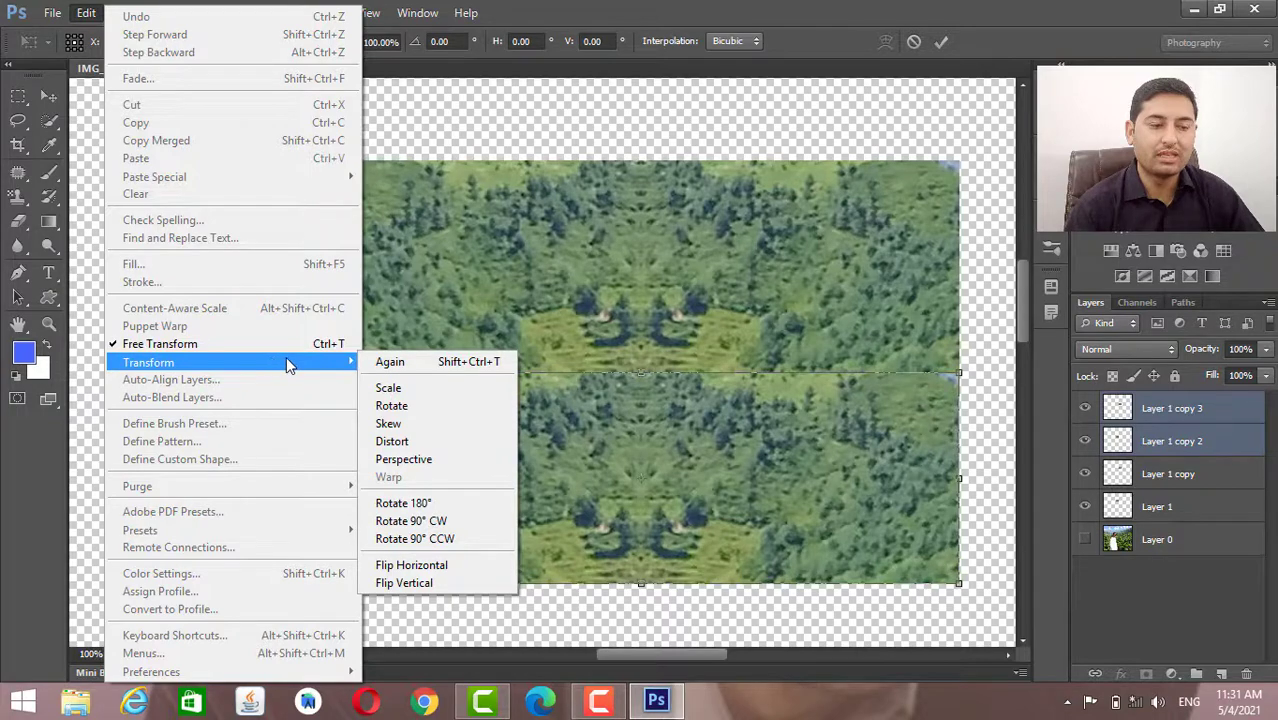
pyautogui.click(466, 583)
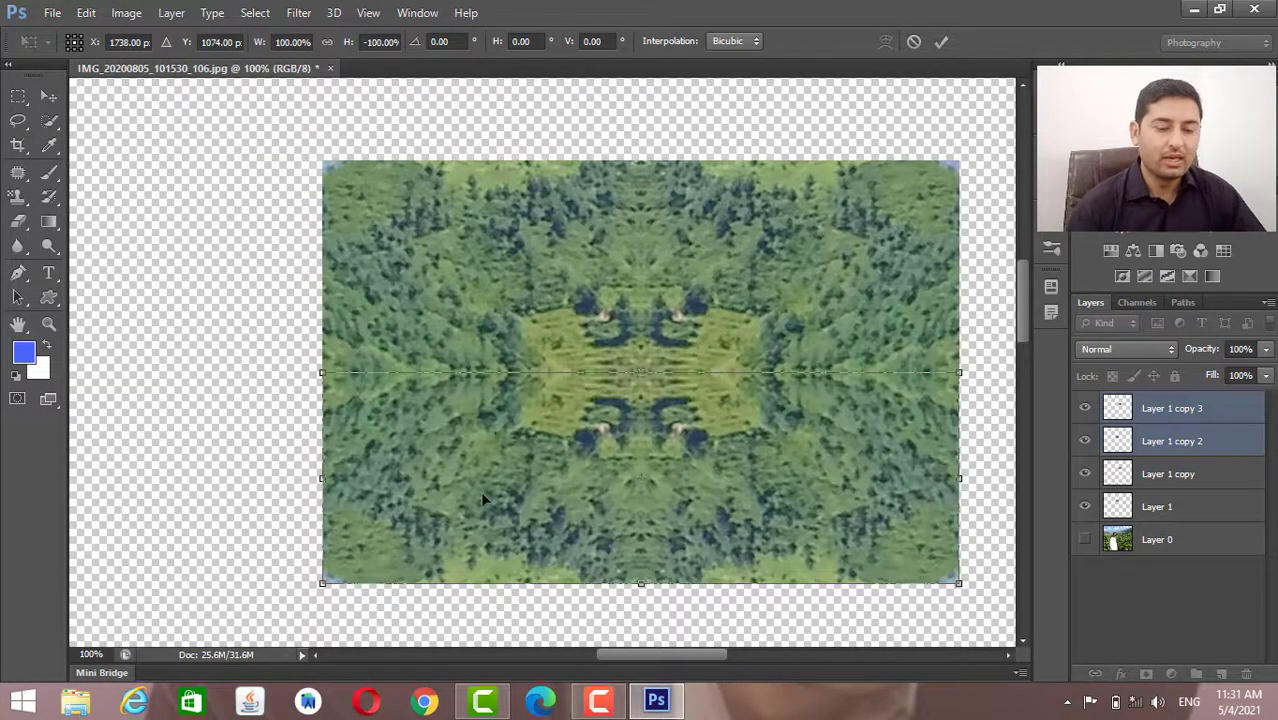
pyautogui.press('Return')
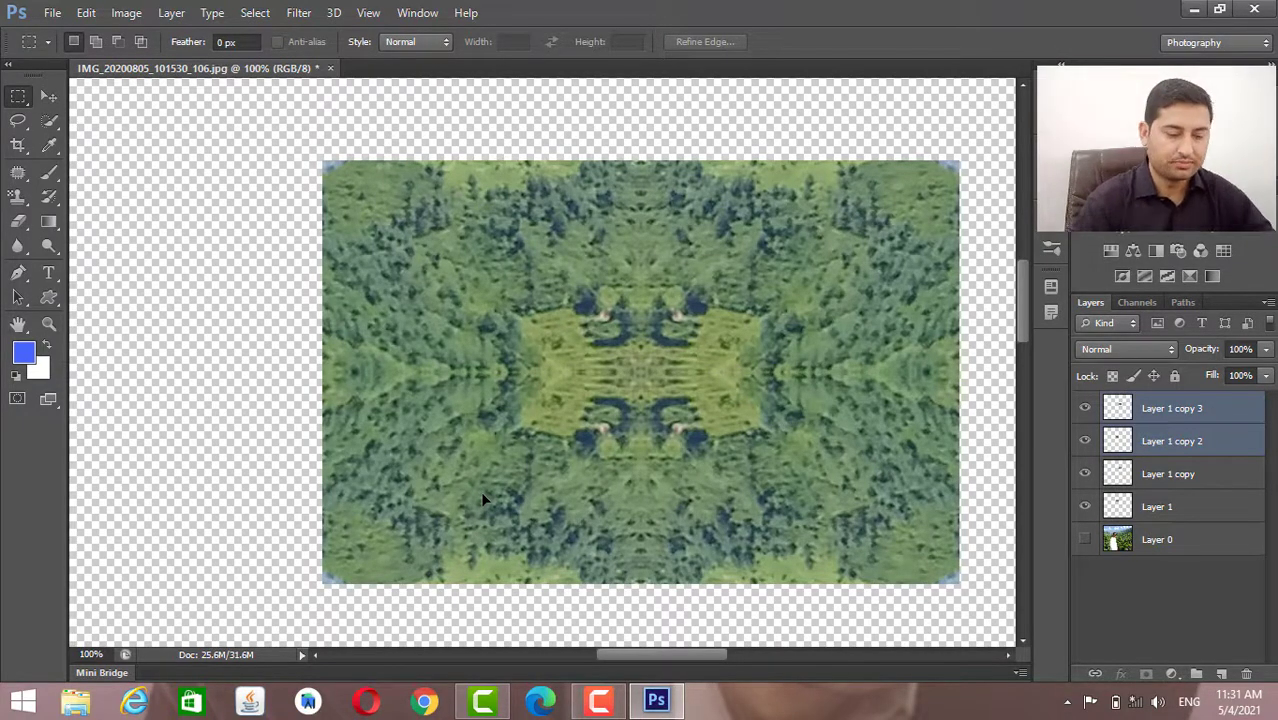
# Merge Layer 1 and its three copies into a single layer, leaving hidden Layer 0 separate.
pyautogui.hotkey('ctrl', '-')
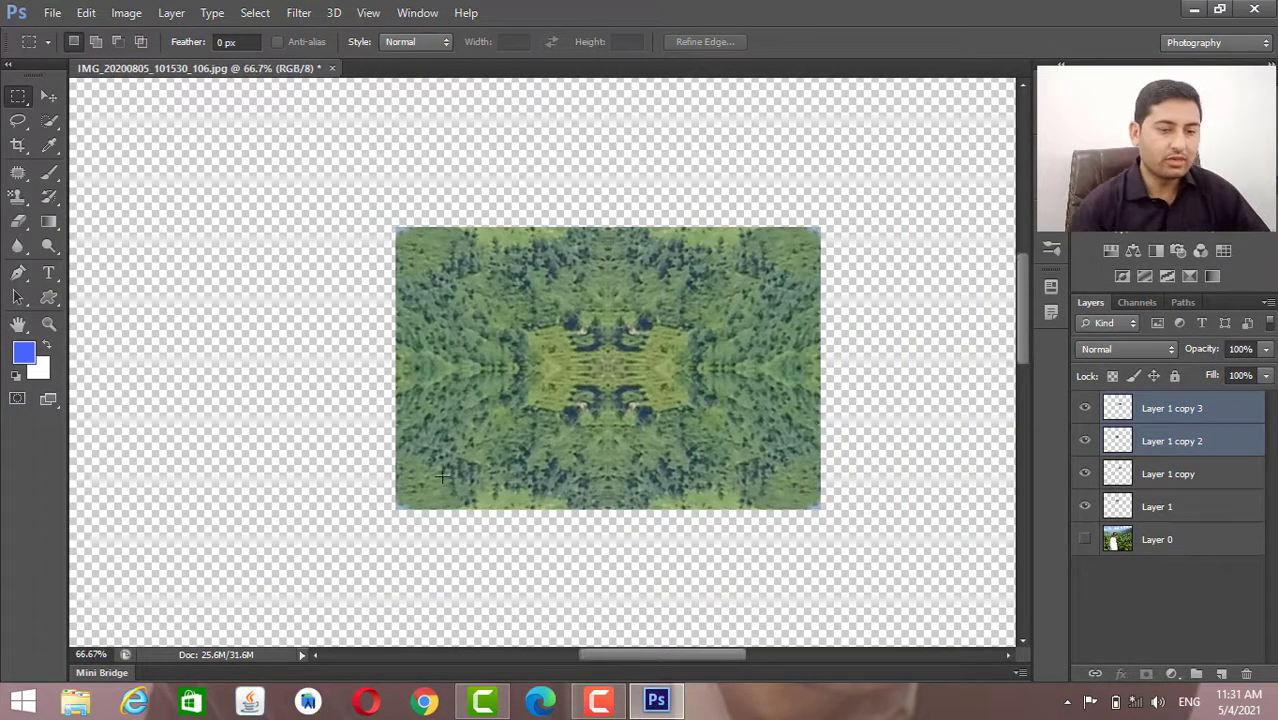
pyautogui.click(1222, 408)
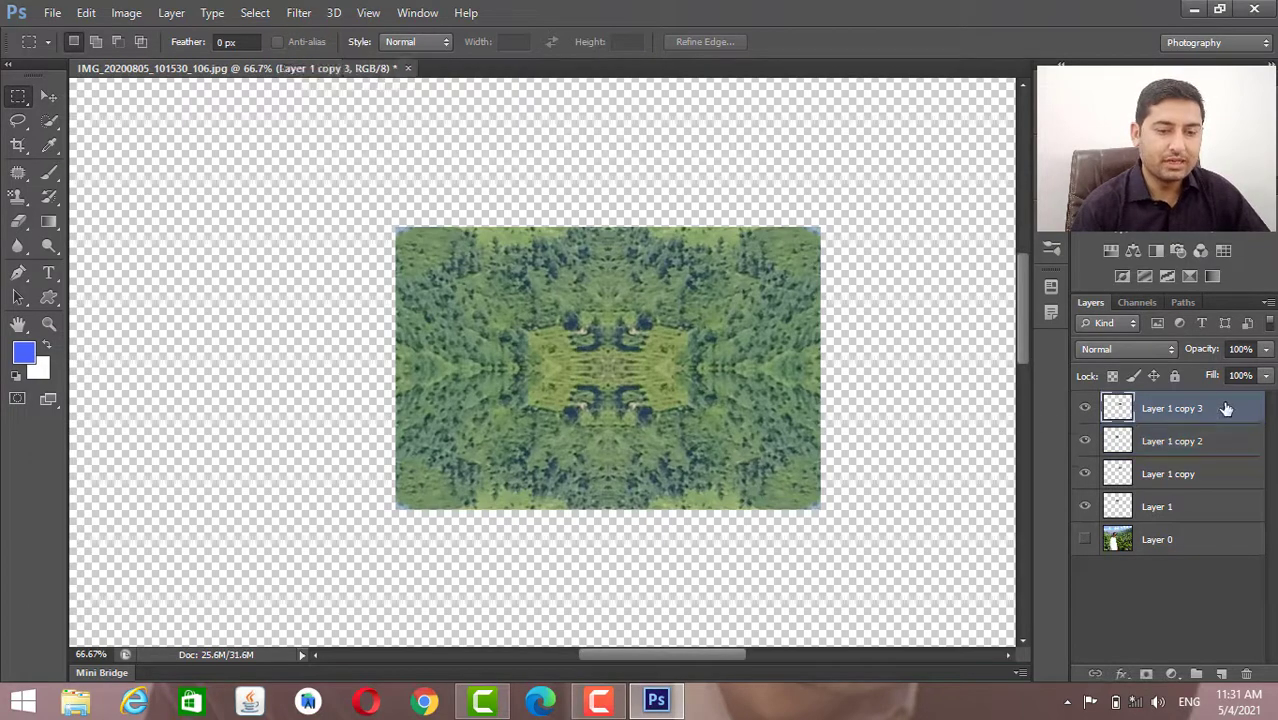
pyautogui.keyDown('shift'); pyautogui.click(1215, 508); pyautogui.keyUp('shift')
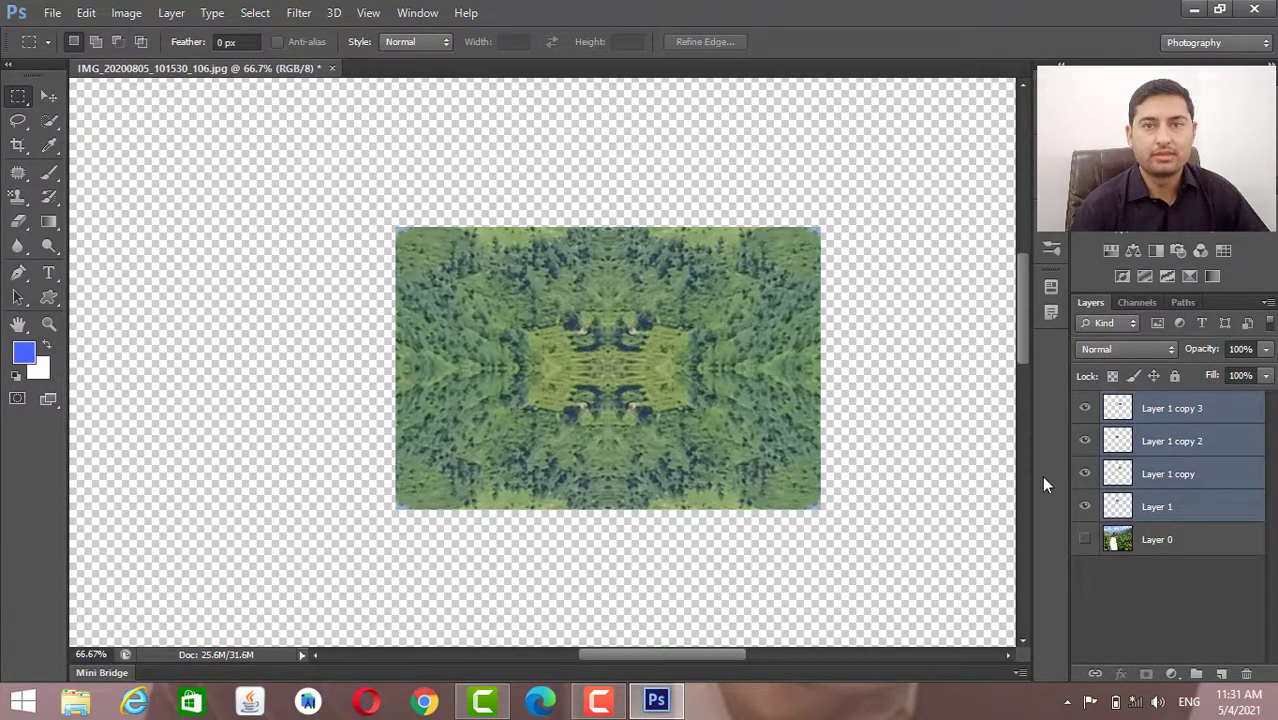
pyautogui.hotkey('ctrl', 'e')
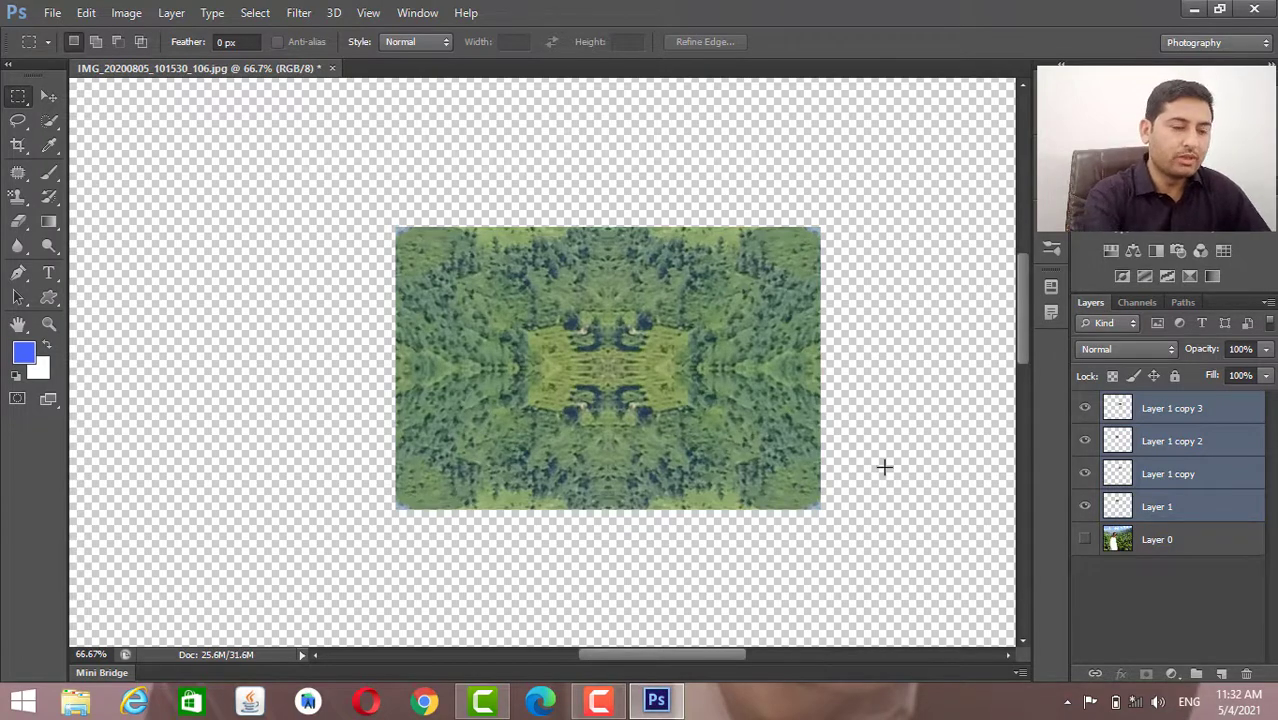
pyautogui.hotkey('ctrl', 'e')
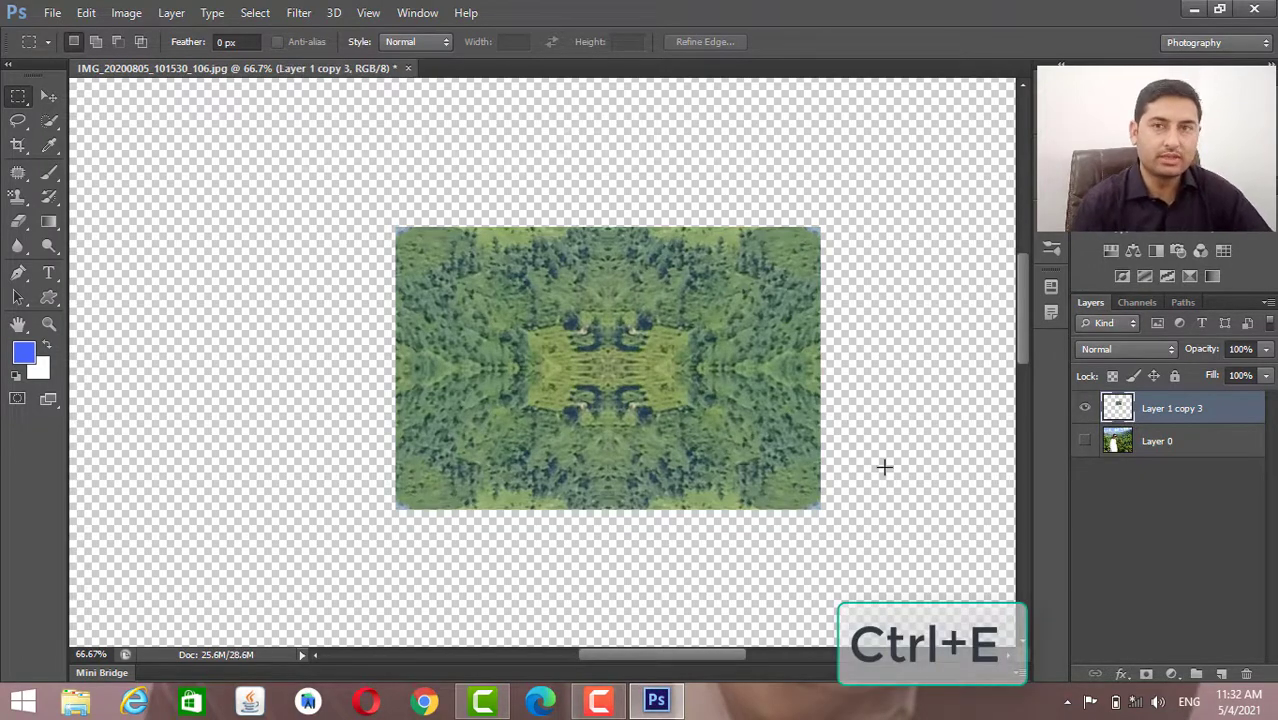
pyautogui.hotkey('ctrl', 'z')
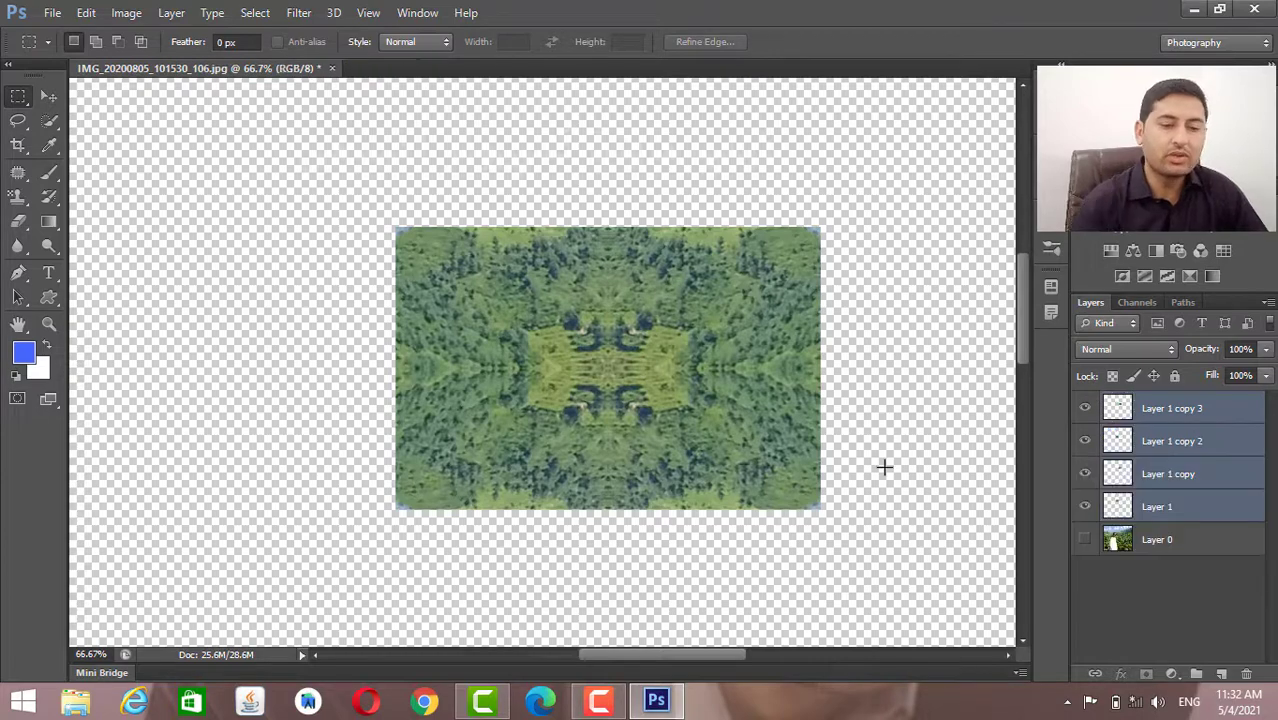
pyautogui.rightClick(1163, 442)
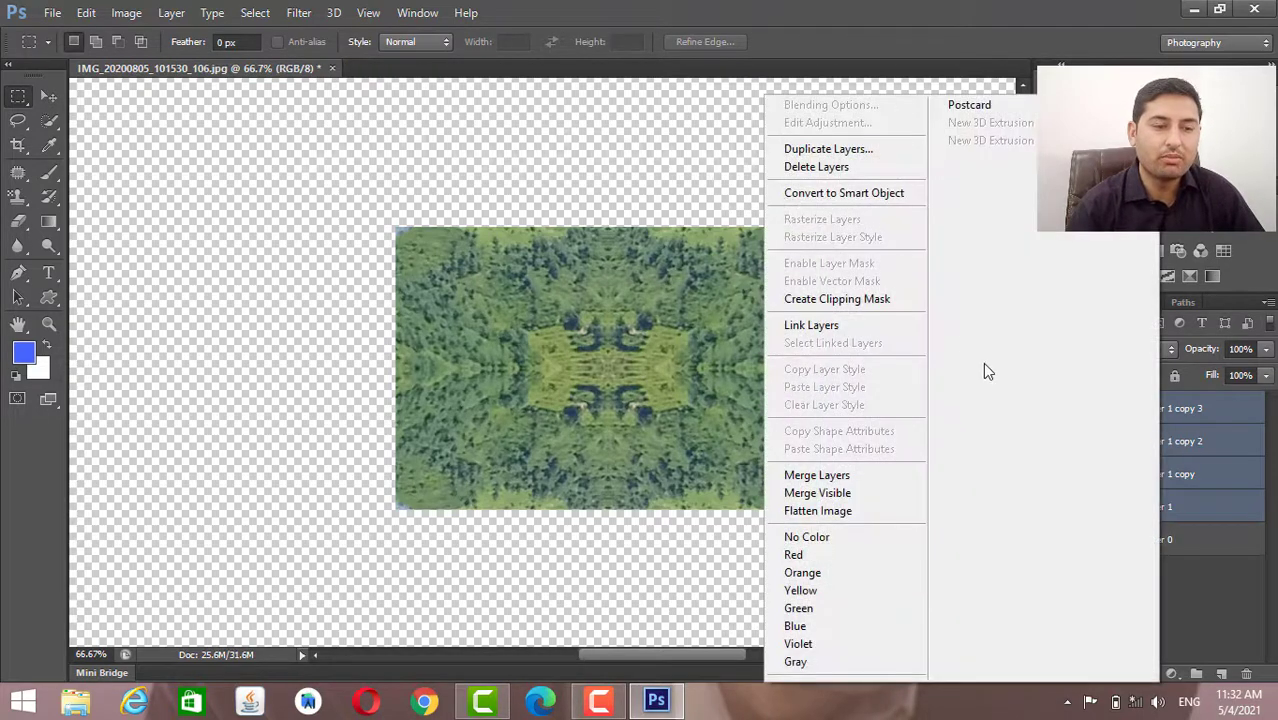
pyautogui.click(882, 478)
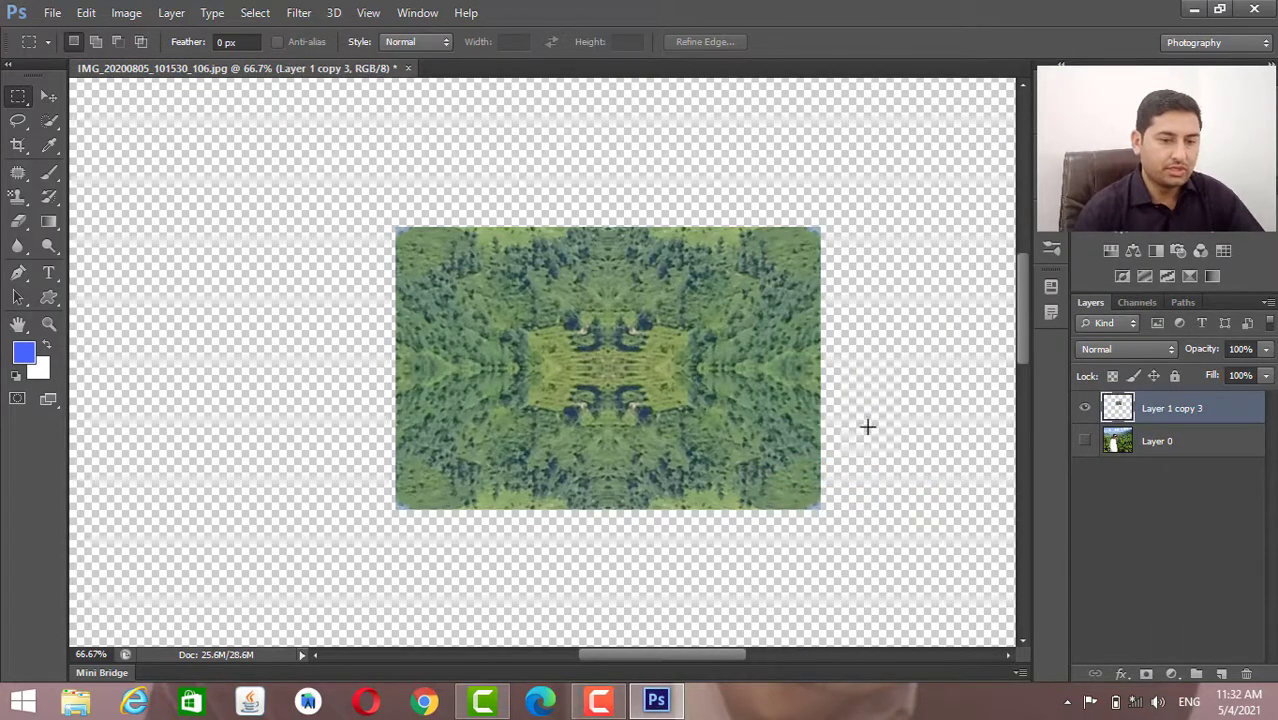
# Create a white 300 × 300 px RGB document at 300 pixels/inch named Khan Pattern, and convert its Background into the regular layer Layer 0.
pyautogui.hotkey('ctrl', '-')
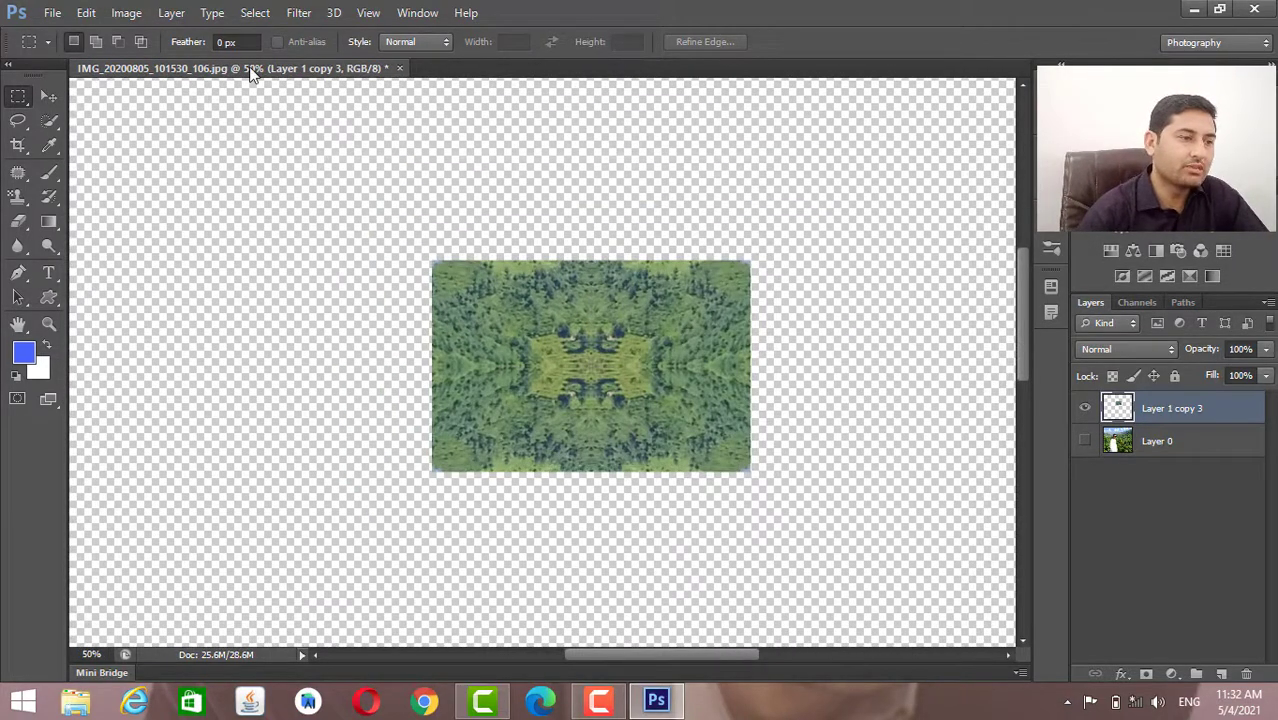
pyautogui.click(55, 16)
pyautogui.click(72, 37)
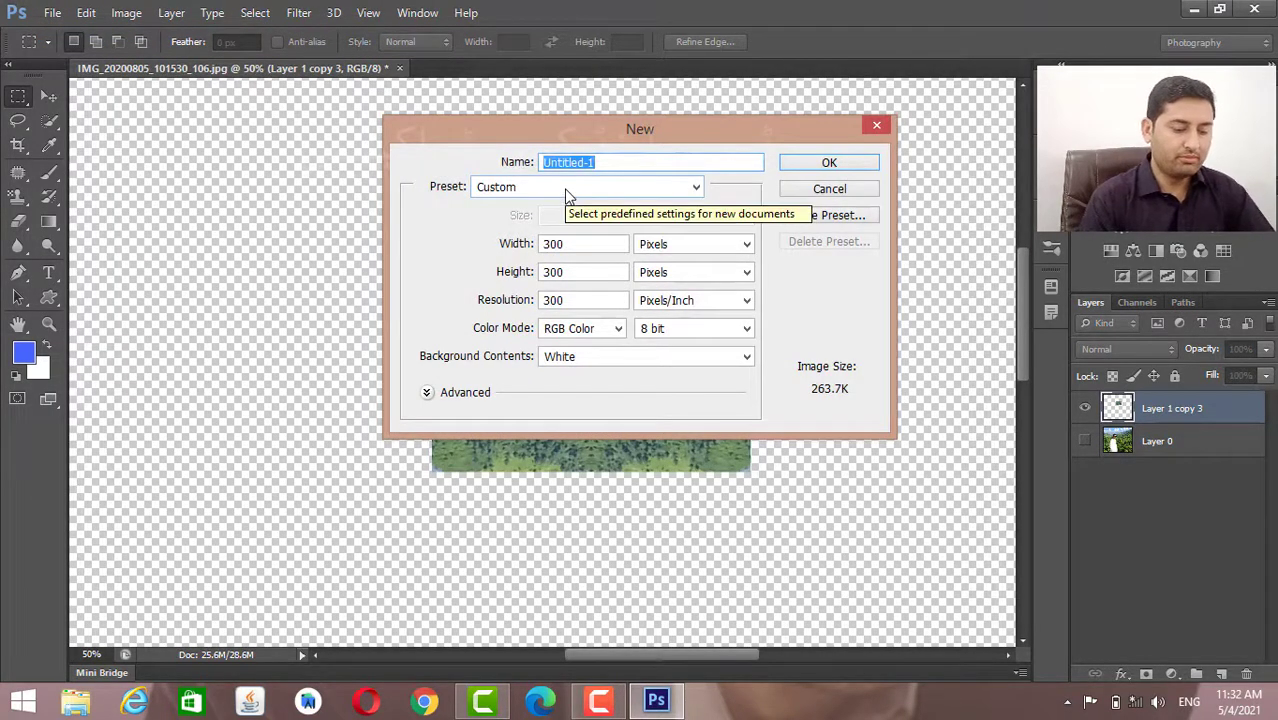
pyautogui.write('Khan ')
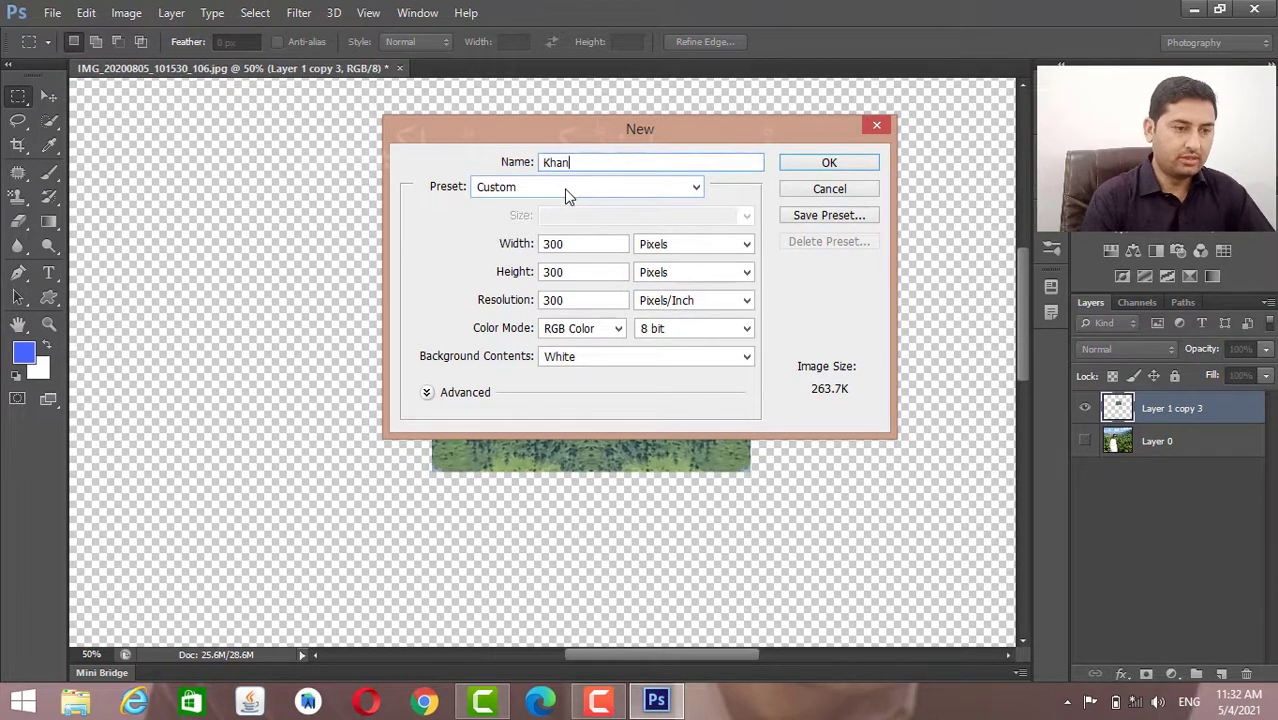
pyautogui.write('Pattern')
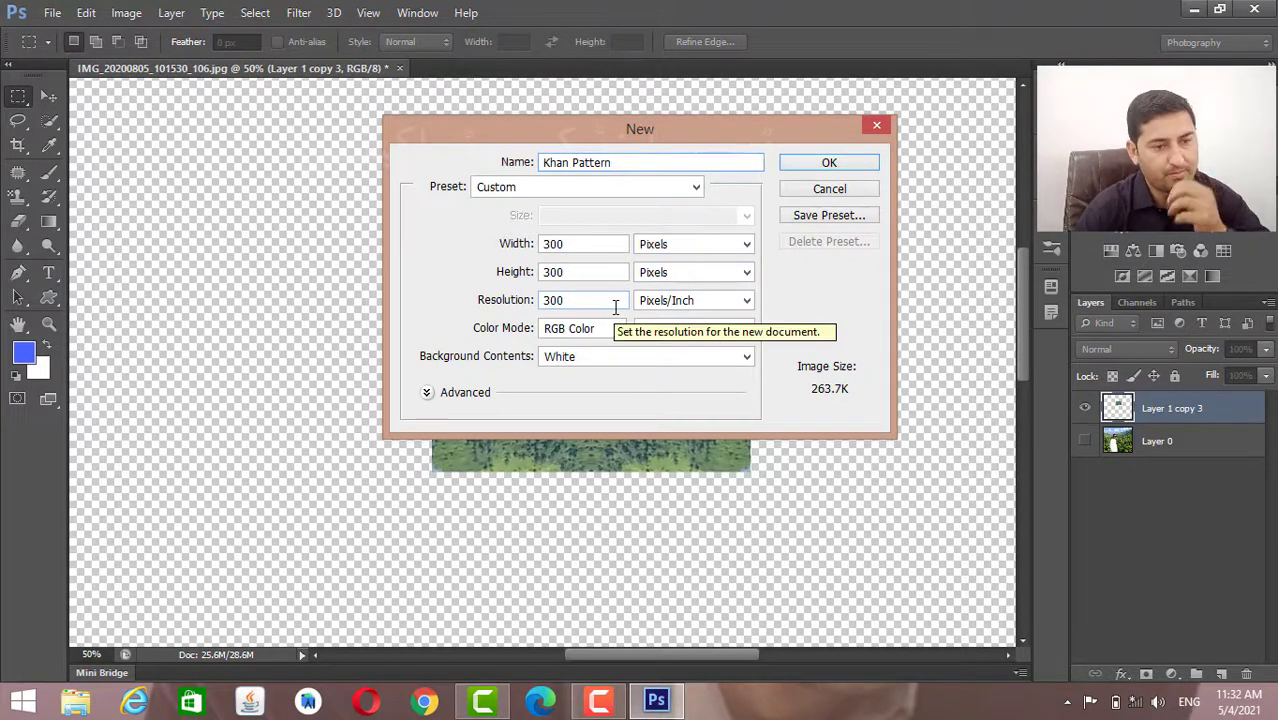
pyautogui.click(861, 168)
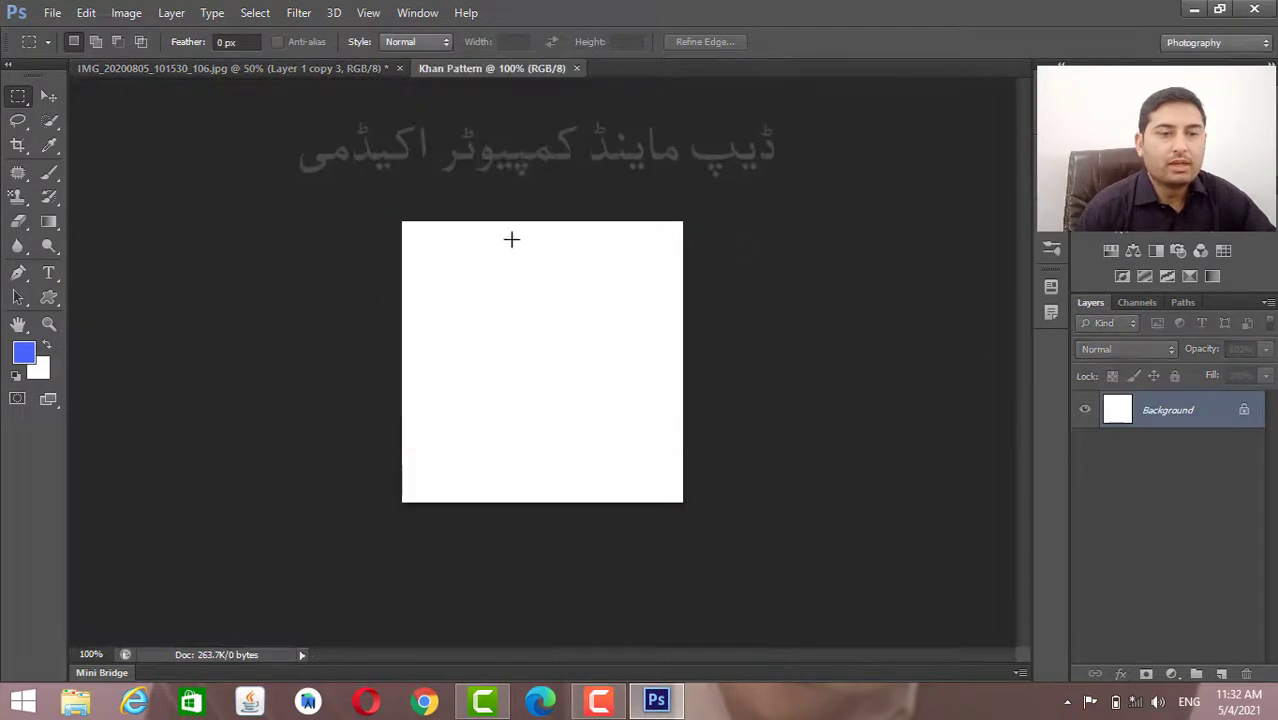
pyautogui.doubleClick(1189, 411)
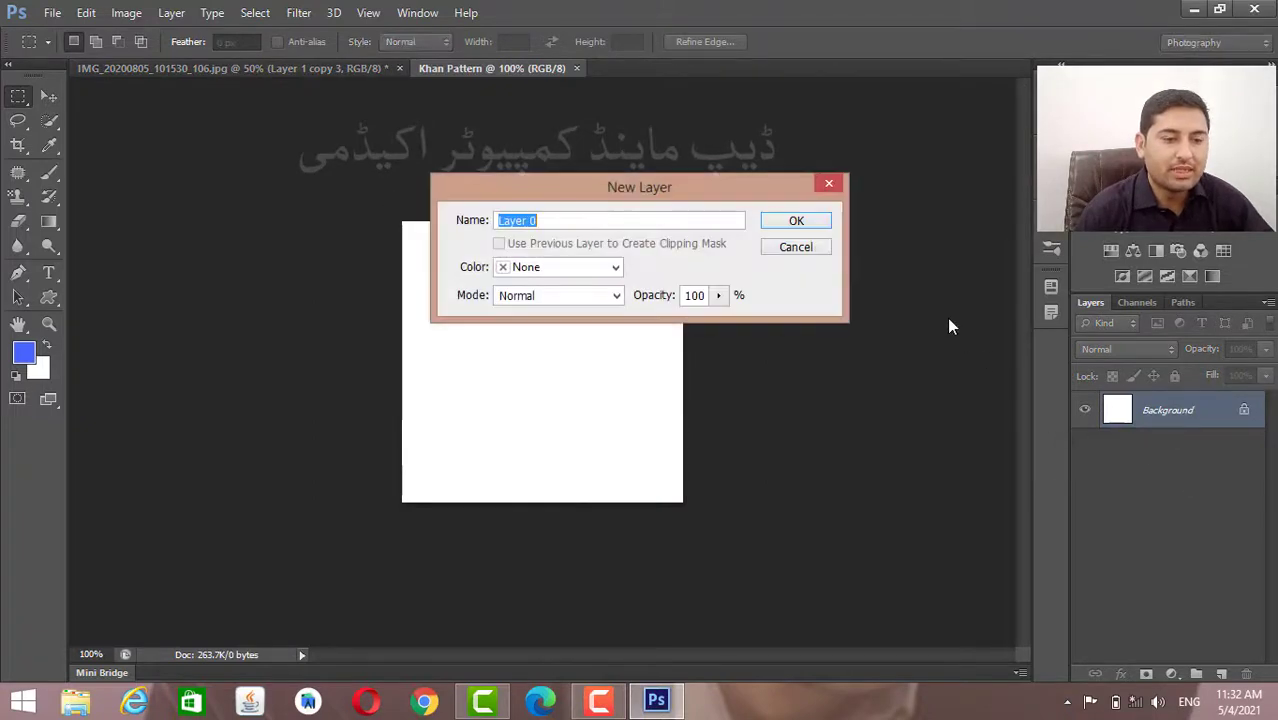
pyautogui.click(806, 226)
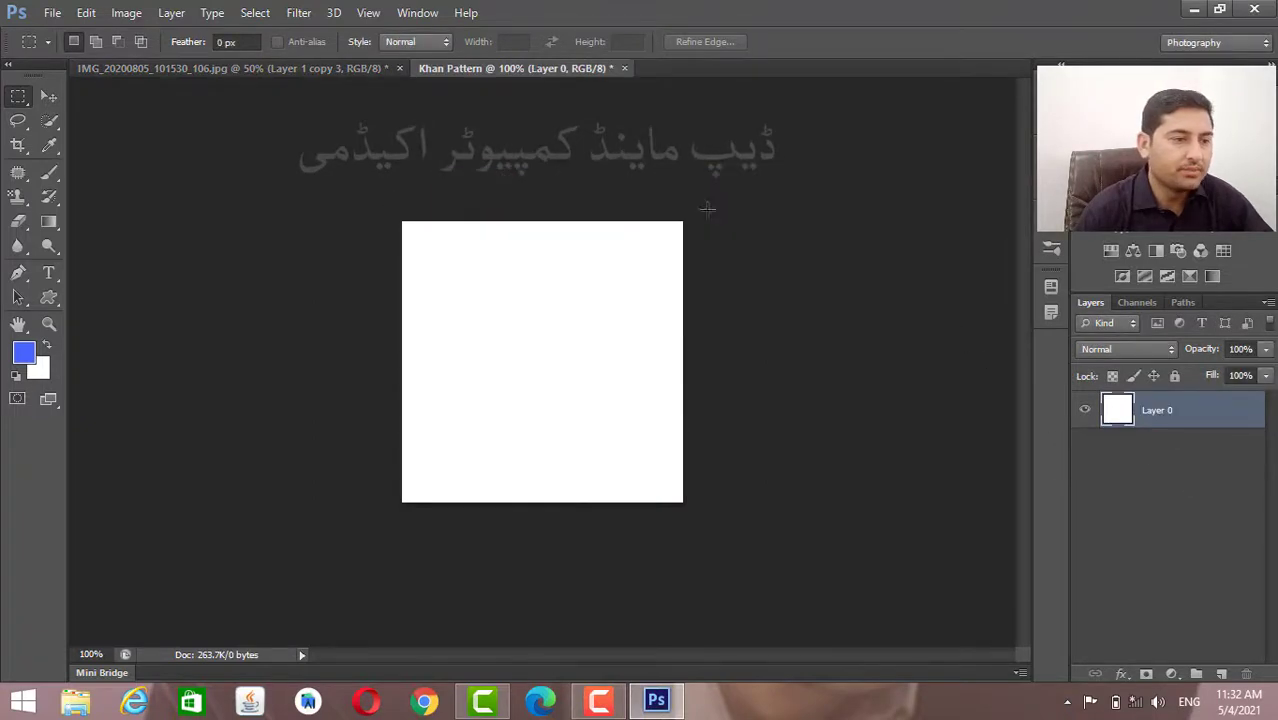
# Copy the merged mirrored tile from the photo document into the Khan Pattern document with the Move tool.
pyautogui.click(248, 68)
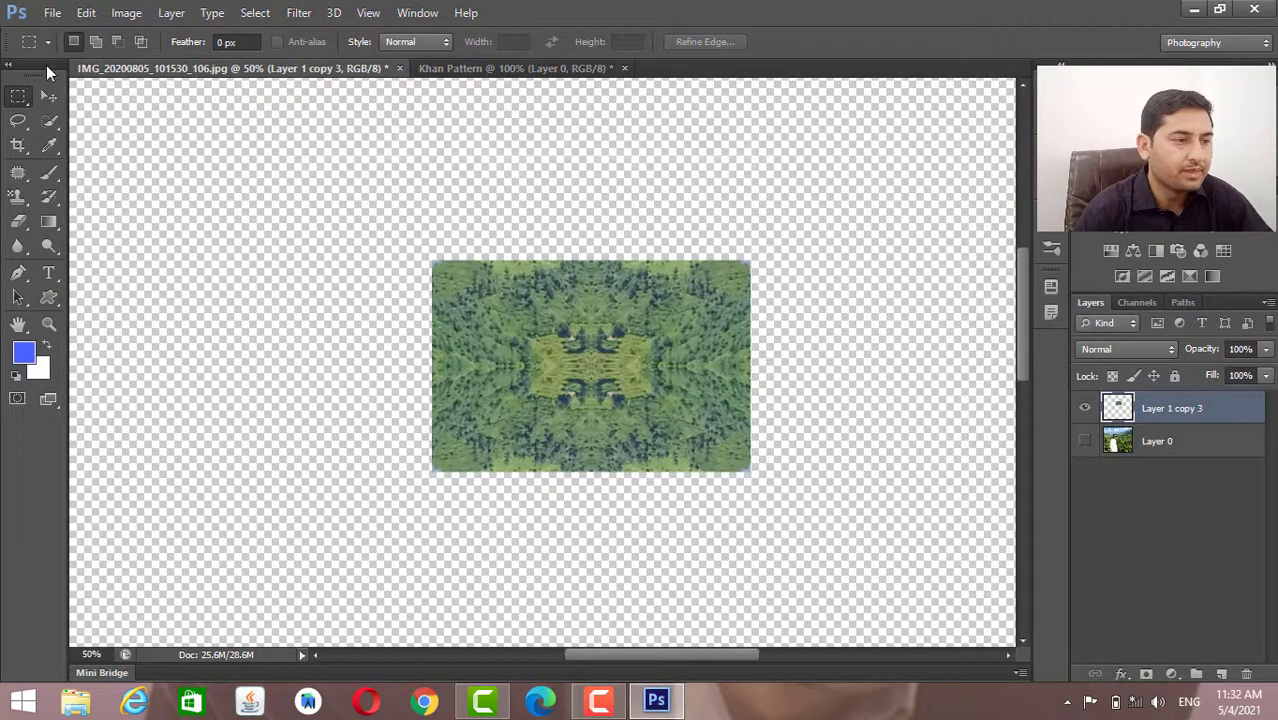
pyautogui.click(48, 95)
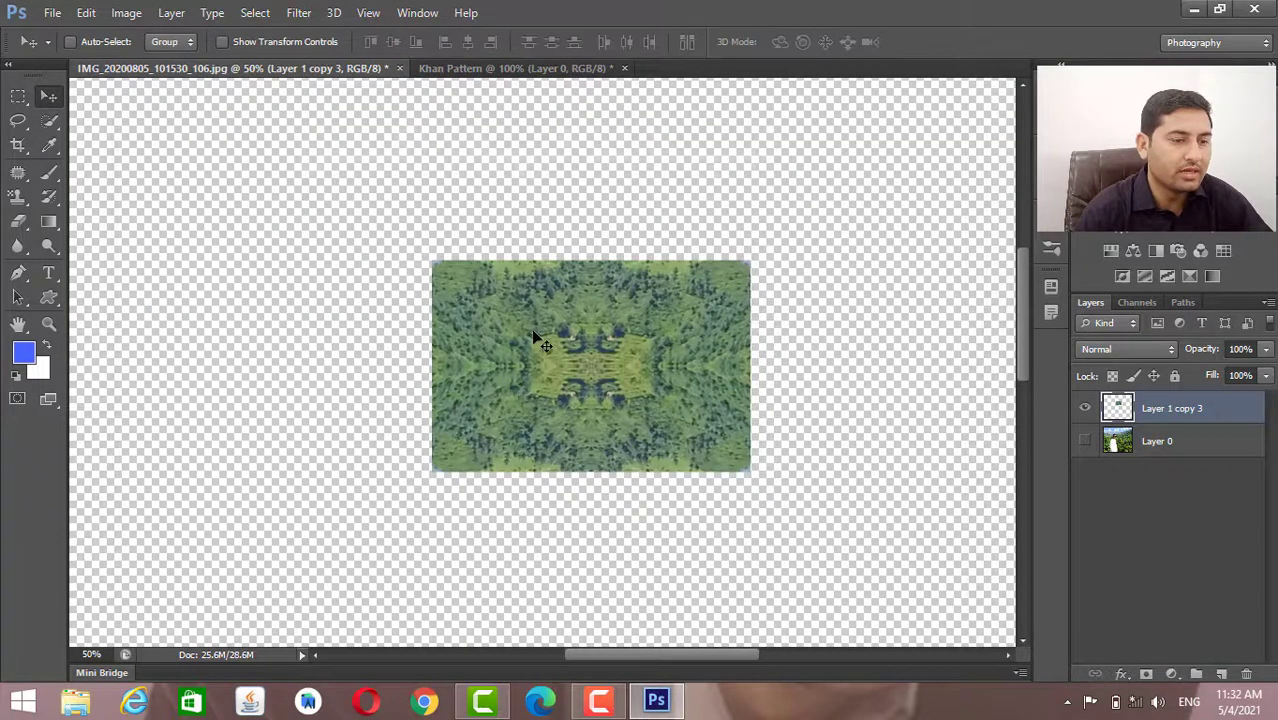
pyautogui.moveTo(533, 335)
pyautogui.mouseDown()
pyautogui.moveTo(509, 250)
pyautogui.moveTo(502, 68)
pyautogui.moveTo(516, 331)
pyautogui.mouseUp()
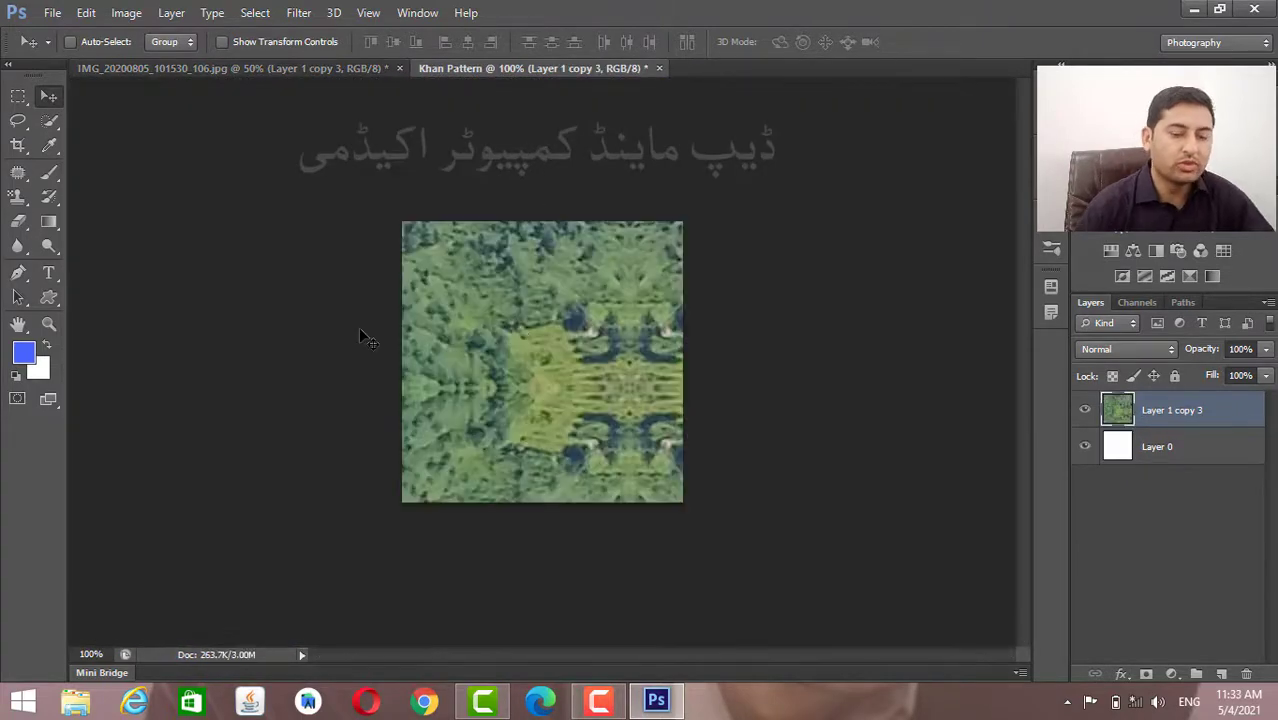
# Scale the tile proportionally to about 66% and position it over the Khan Pattern canvas at X 159 px, Y 151.5 px.
pyautogui.hotkey('ctrl', '-')
pyautogui.hotkey('ctrl', '-')
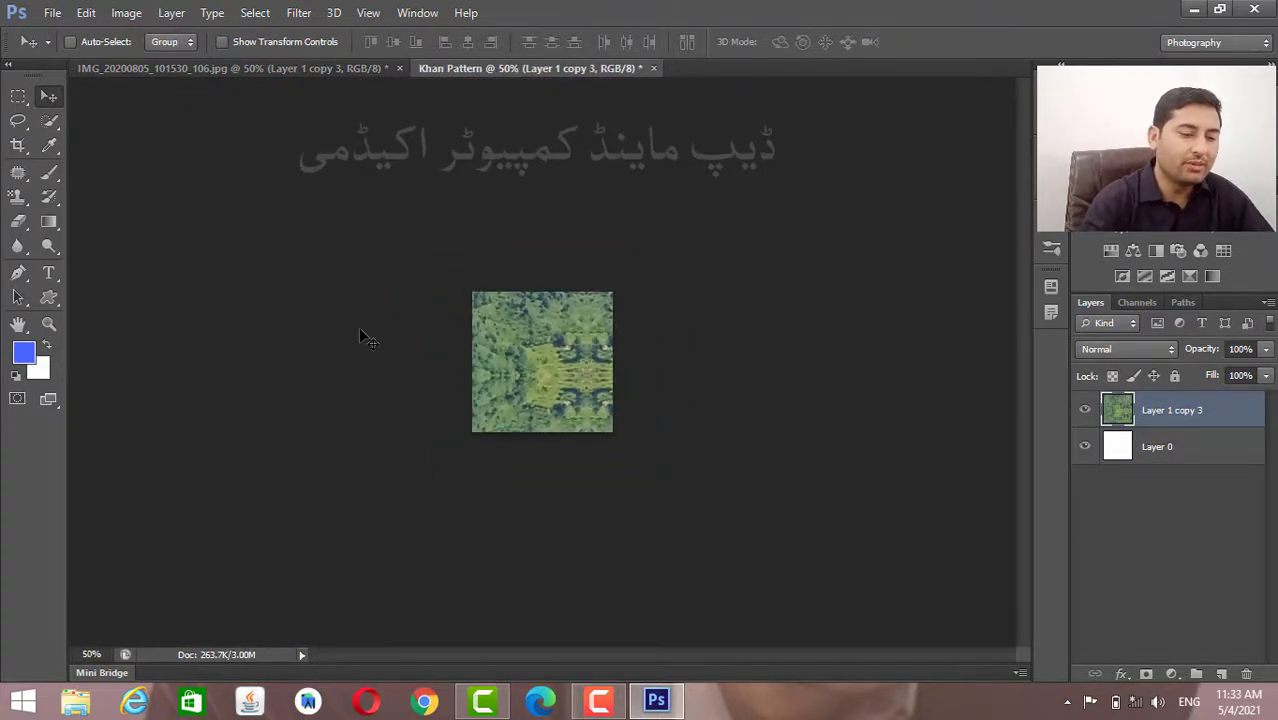
pyautogui.hotkey('ctrl', 't')
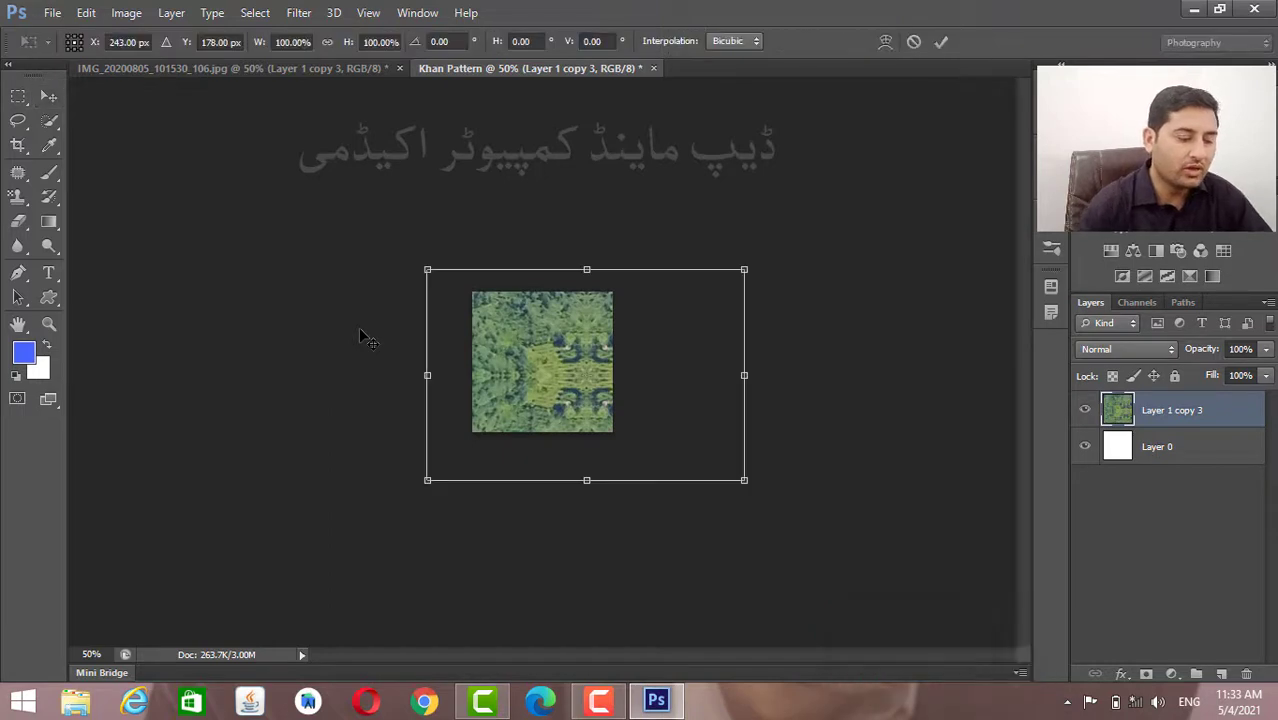
pyautogui.hotkey('shift', 'alt')
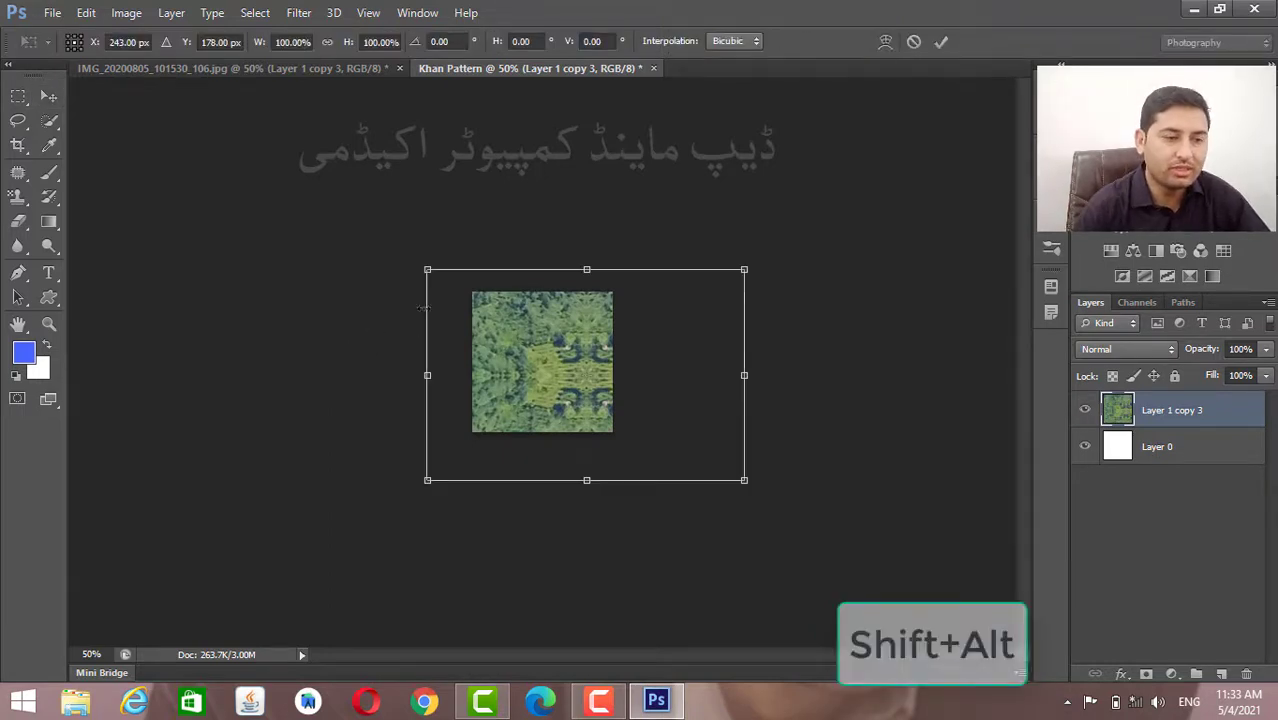
pyautogui.moveTo(421, 267); pyautogui.dragTo(472, 299)
pyautogui.moveTo(513, 339); pyautogui.dragTo(442, 293)
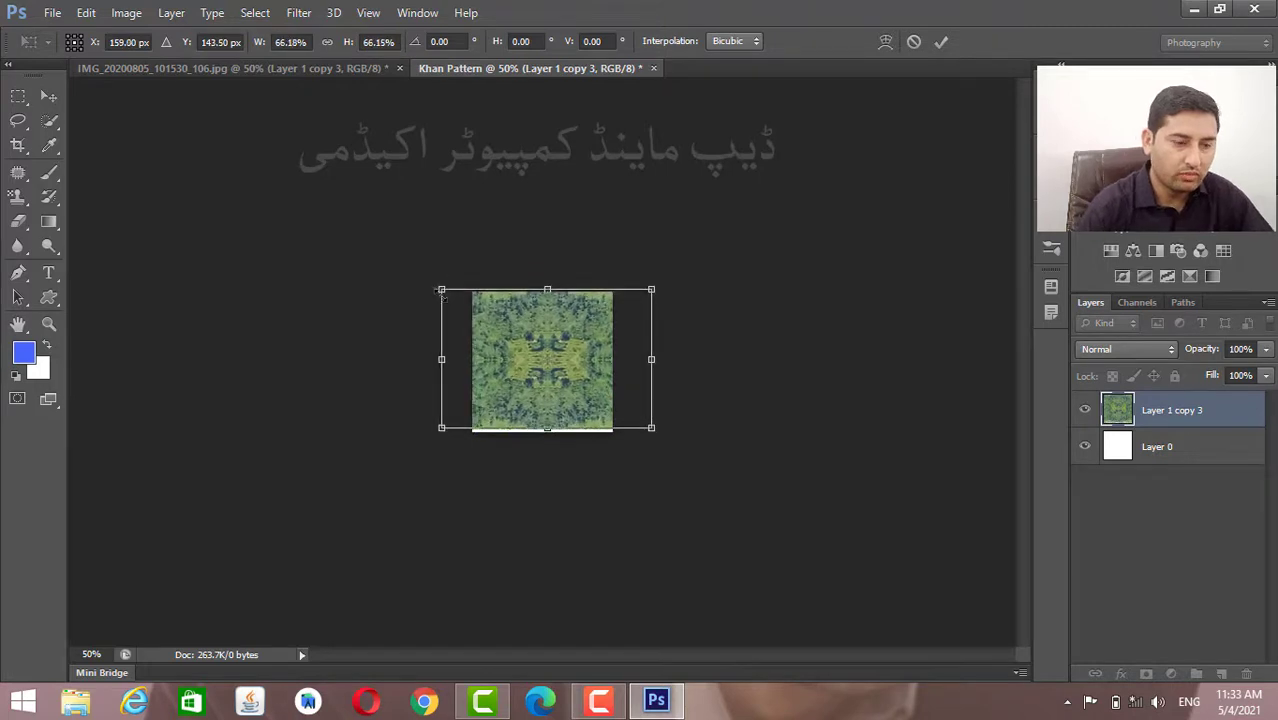
pyautogui.press('Down')
pyautogui.press('Down')
pyautogui.press('Down')
pyautogui.press('Down')
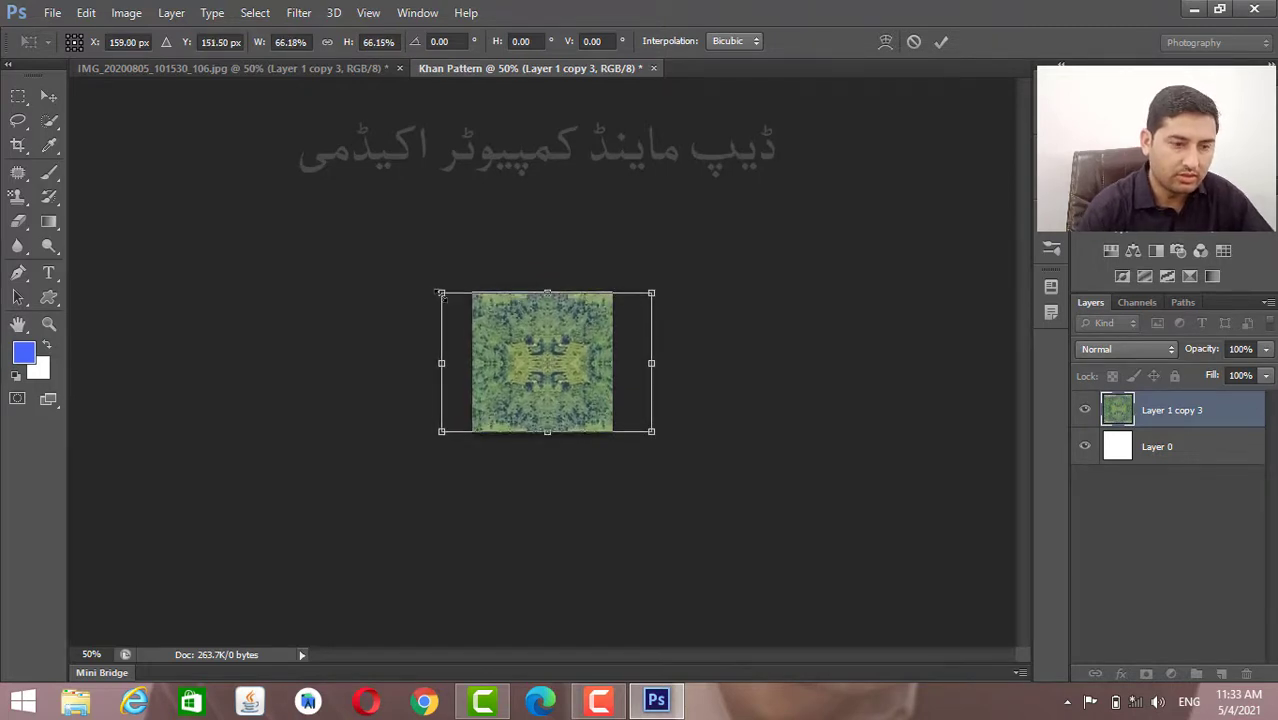
pyautogui.press('Return')
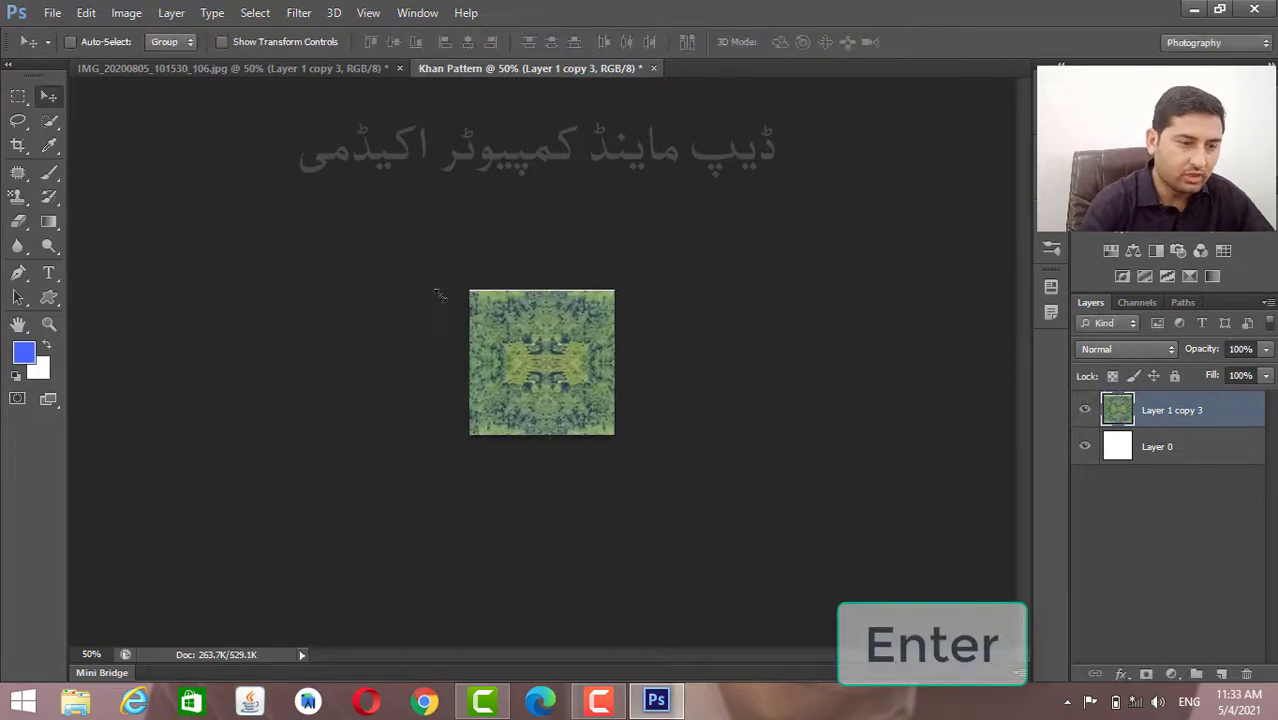
# Stretch the tile's upper edge in the Khan Pattern document to a height of 100.67% so it covers the white strip.
pyautogui.hotkey('ctrl', '+')
pyautogui.hotkey('ctrl', '+')
pyautogui.hotkey('ctrl', '+')
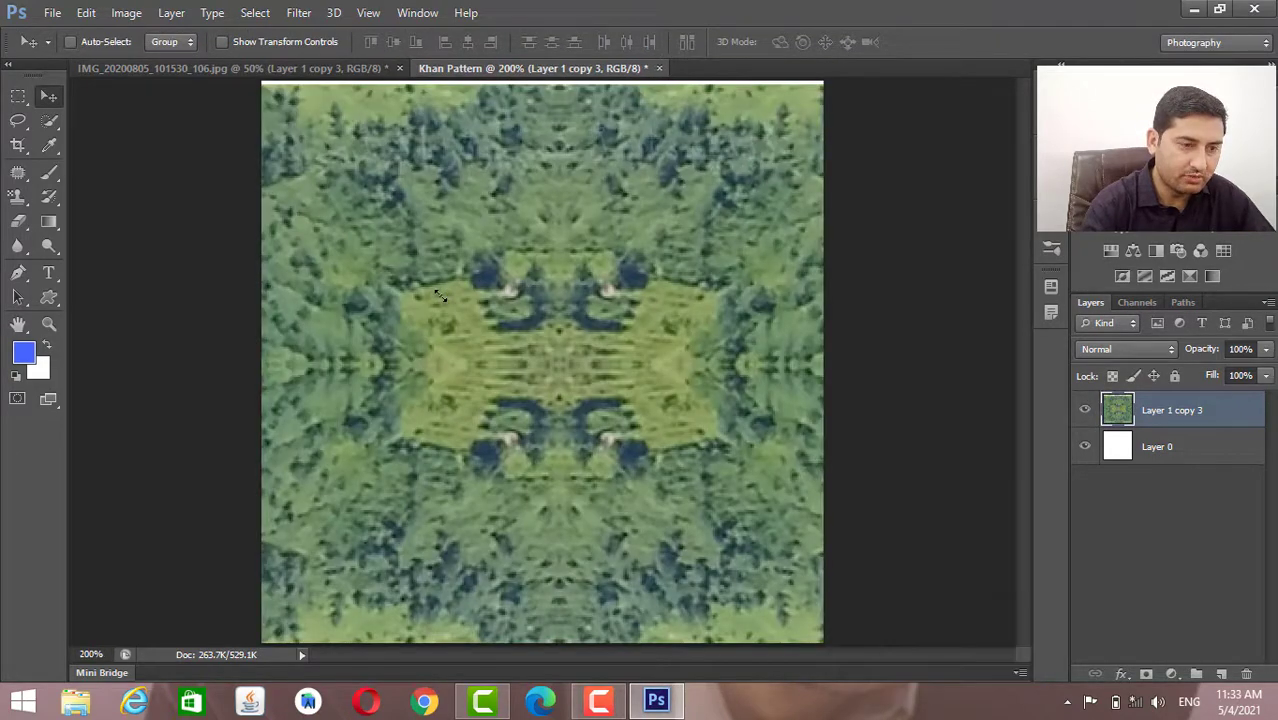
pyautogui.hotkey('ctrl', '-')
pyautogui.hotkey('ctrl', 't')
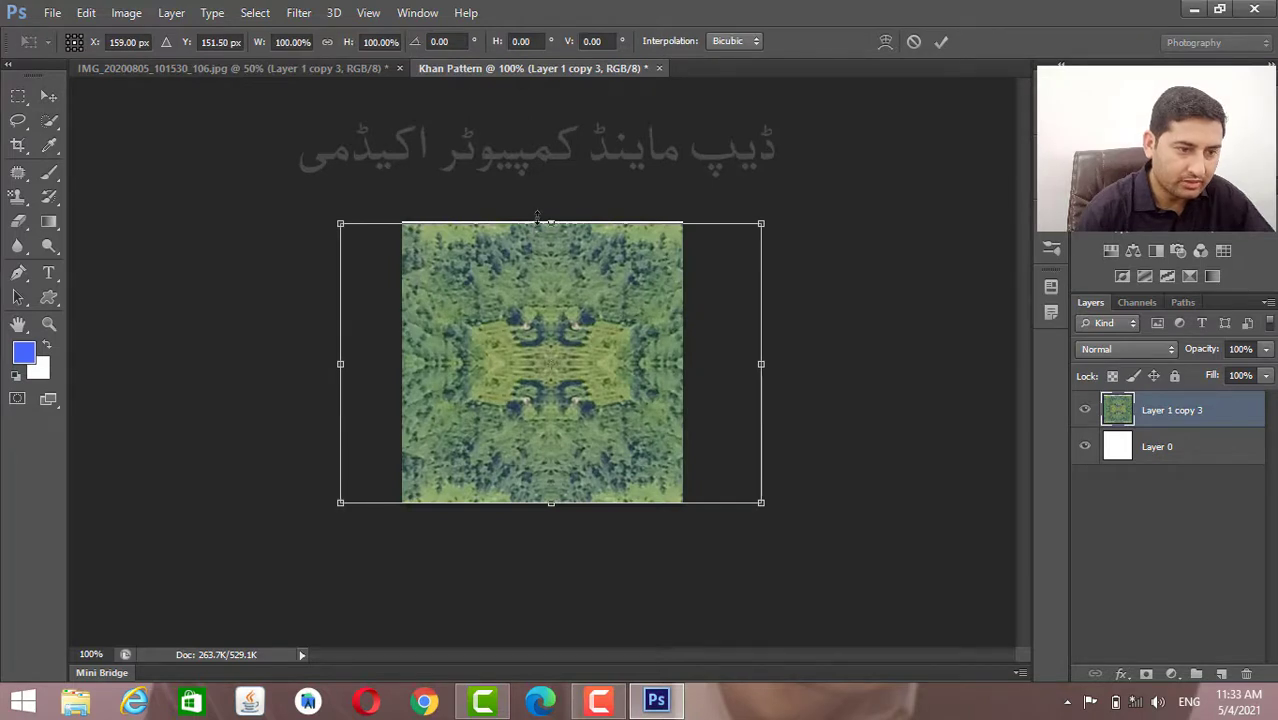
pyautogui.moveTo(537, 215); pyautogui.dragTo(538, 212)
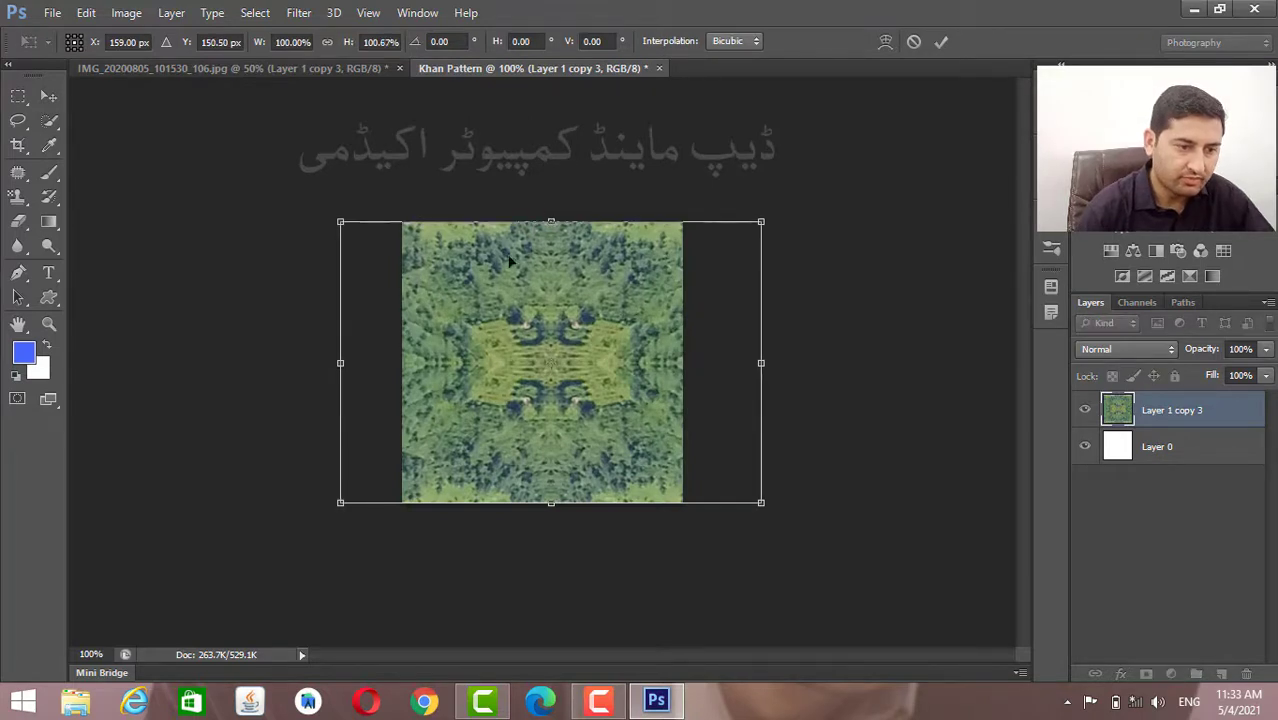
pyautogui.press('Return')
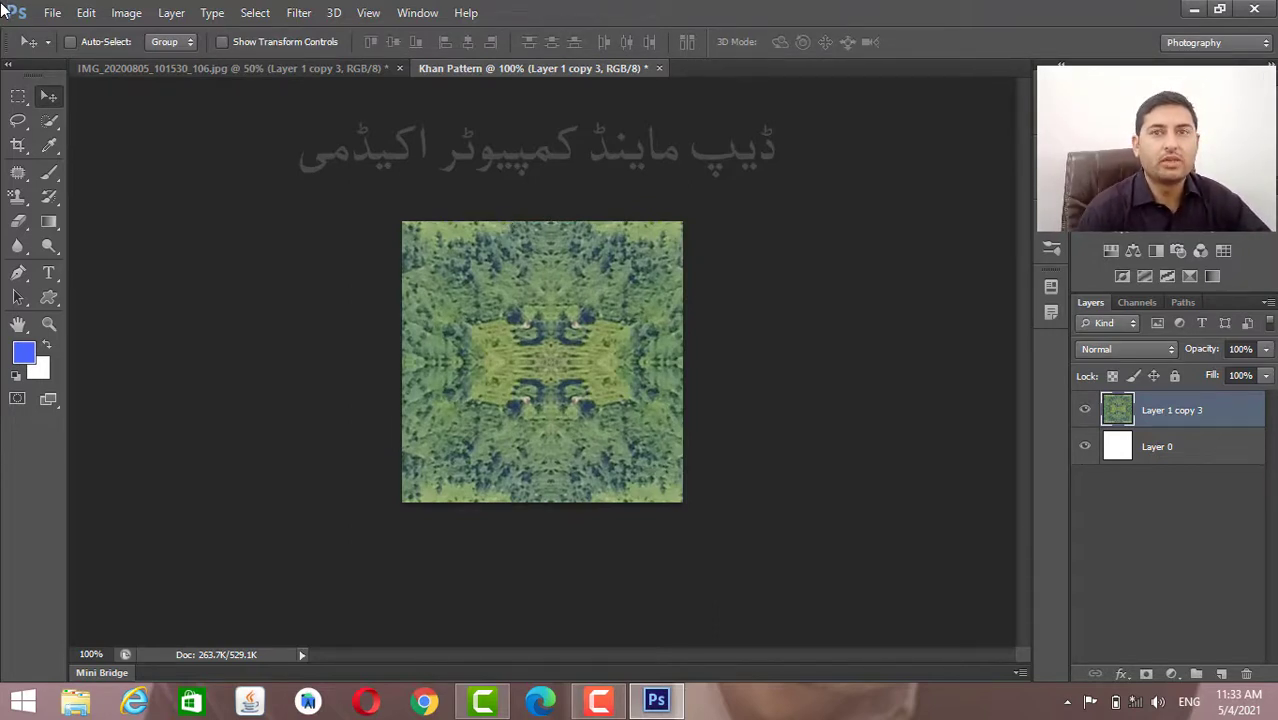
# Define the Khan Pattern canvas as a reusable pattern named Khan Pattern.
pyautogui.click(88, 13)
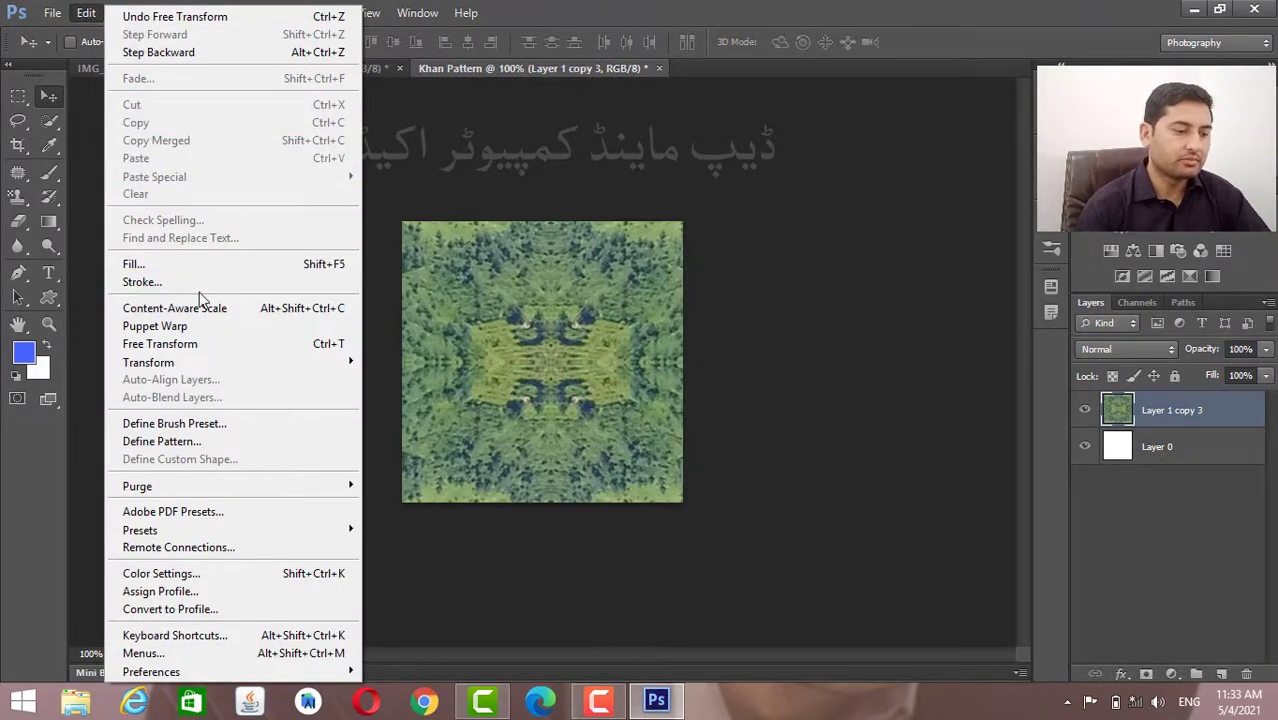
pyautogui.click(235, 442)
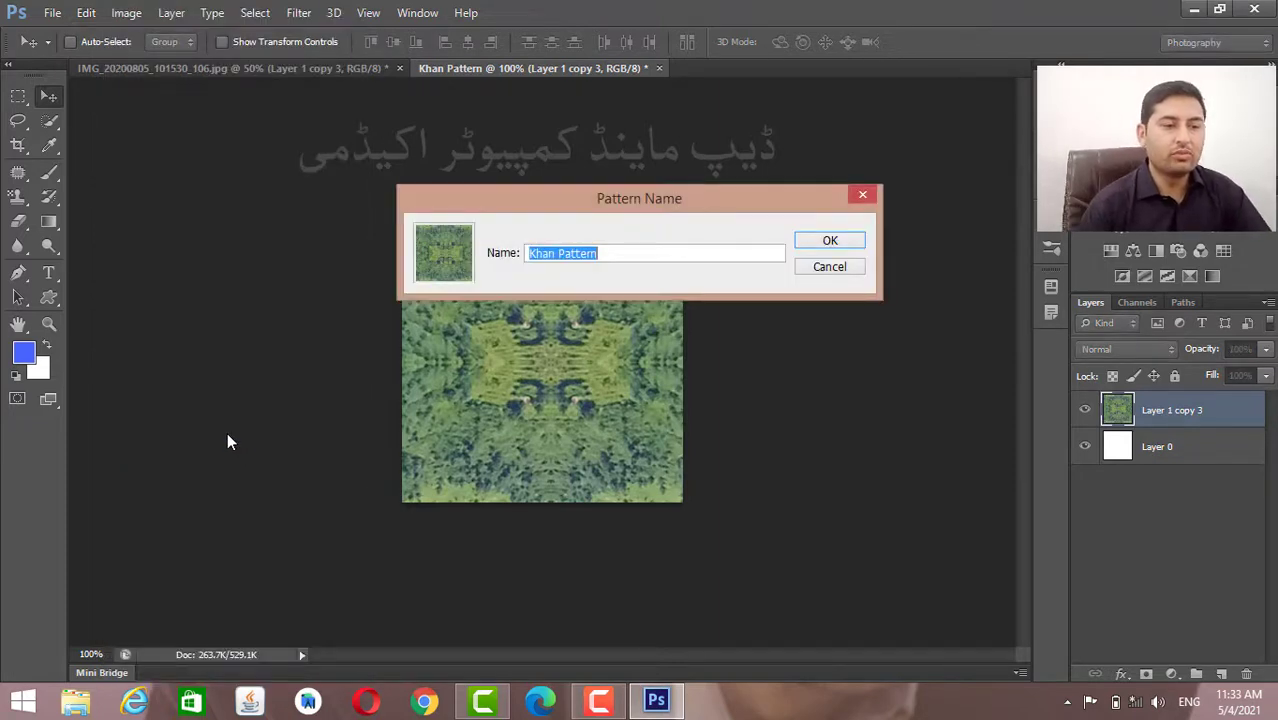
pyautogui.click(850, 245)
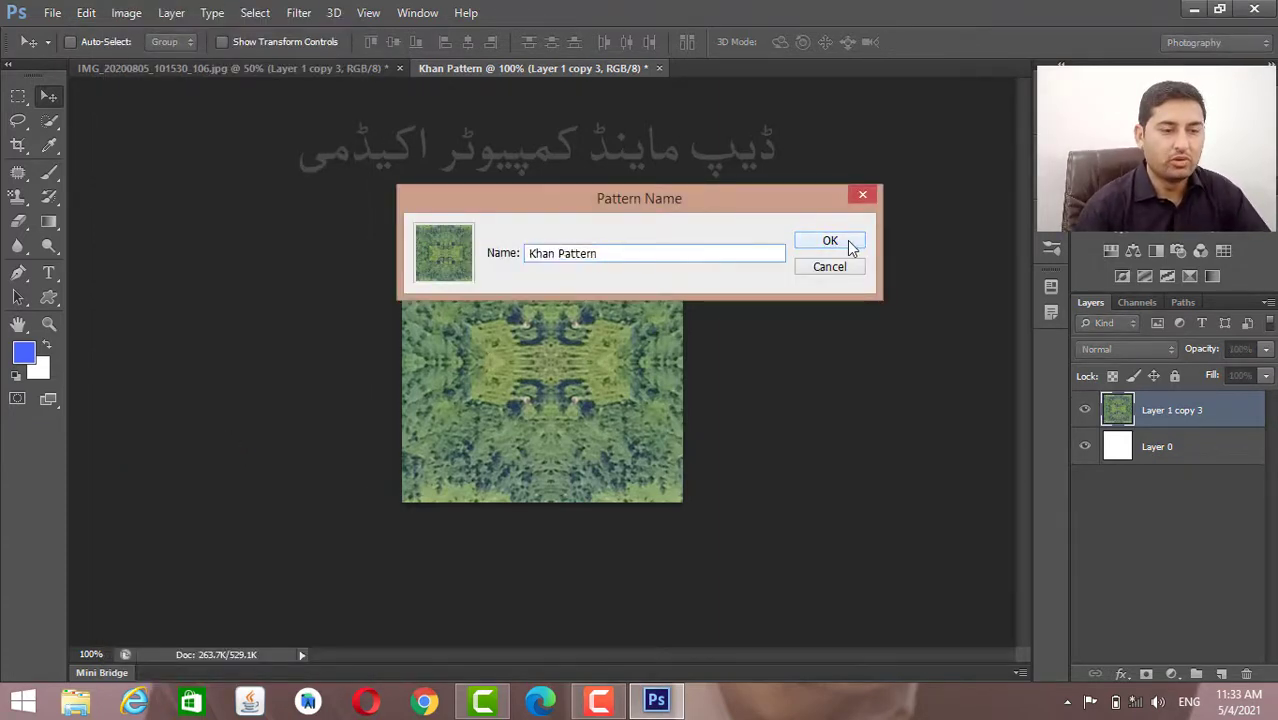
# In the photo document, hide Layer 1 copy 3 and add a new empty layer above it.
pyautogui.click(353, 67)
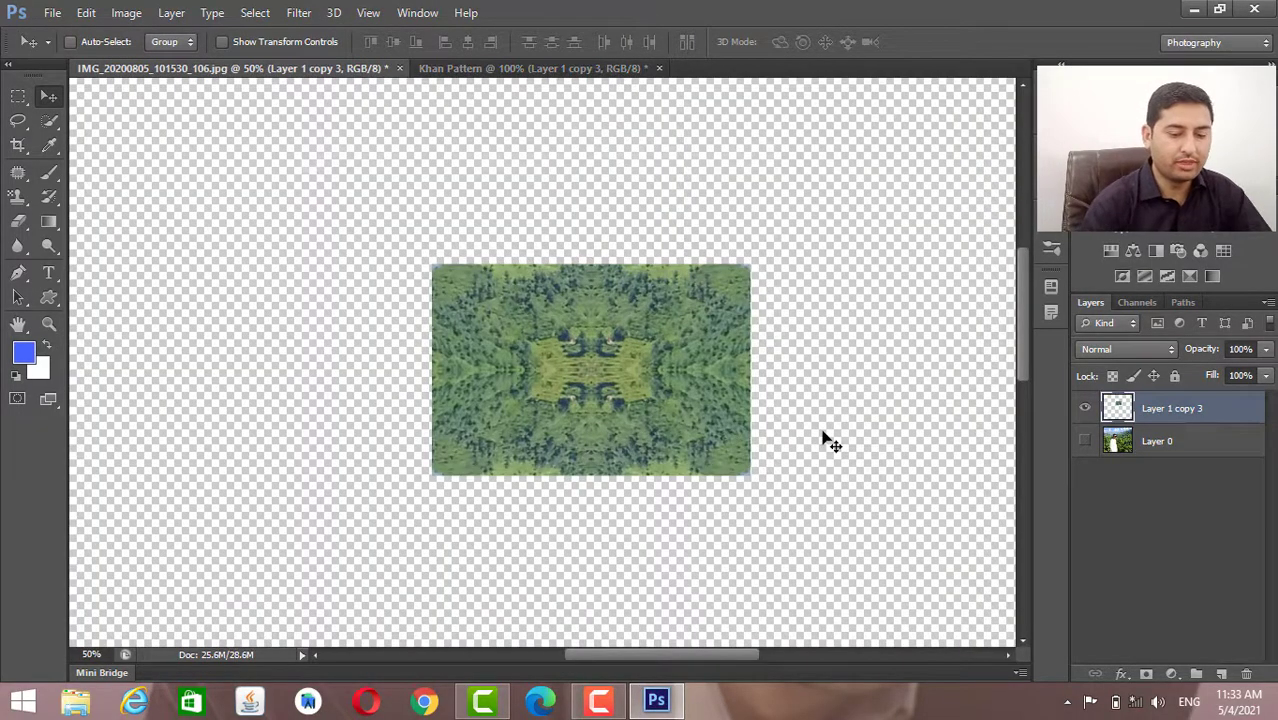
pyautogui.hotkey('ctrl', '-')
pyautogui.hotkey('ctrl', '-')
pyautogui.hotkey('ctrl', '-')
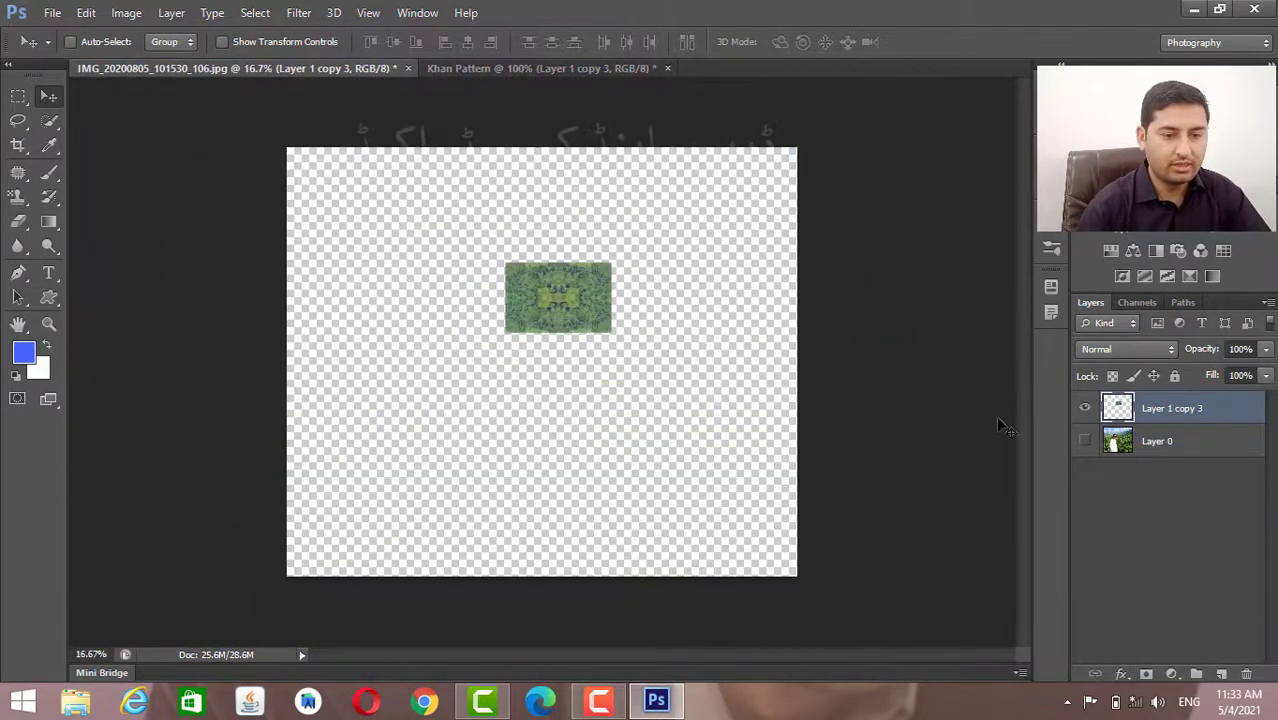
pyautogui.click(1086, 410)
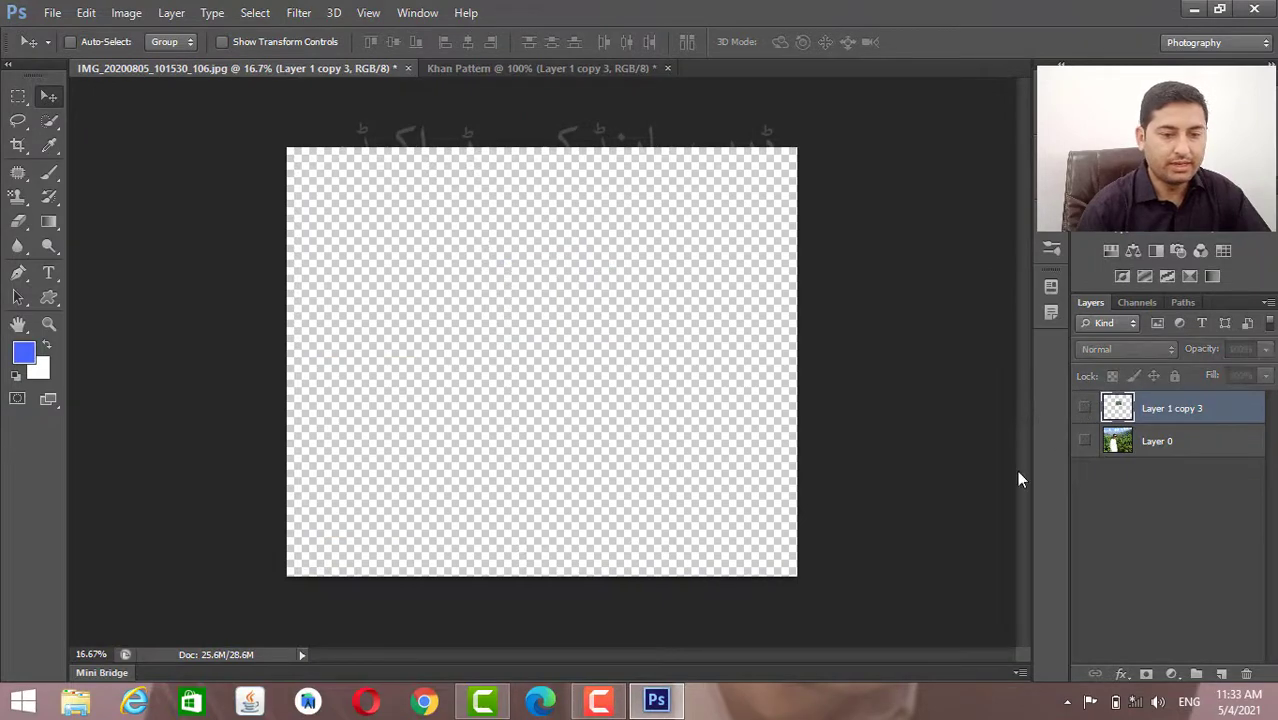
pyautogui.click(1231, 675)
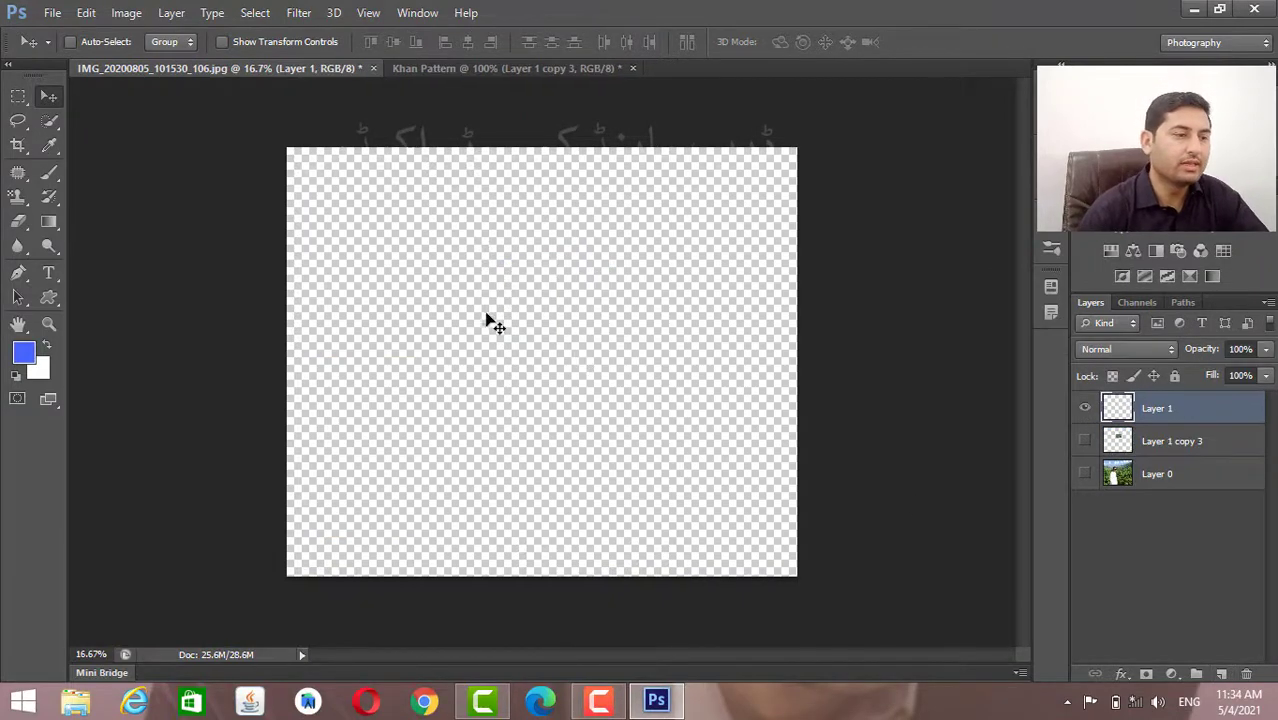
# Choose the Pattern Stamp tool and load the green Khan Pattern tile as its pattern.
pyautogui.click(26, 198)
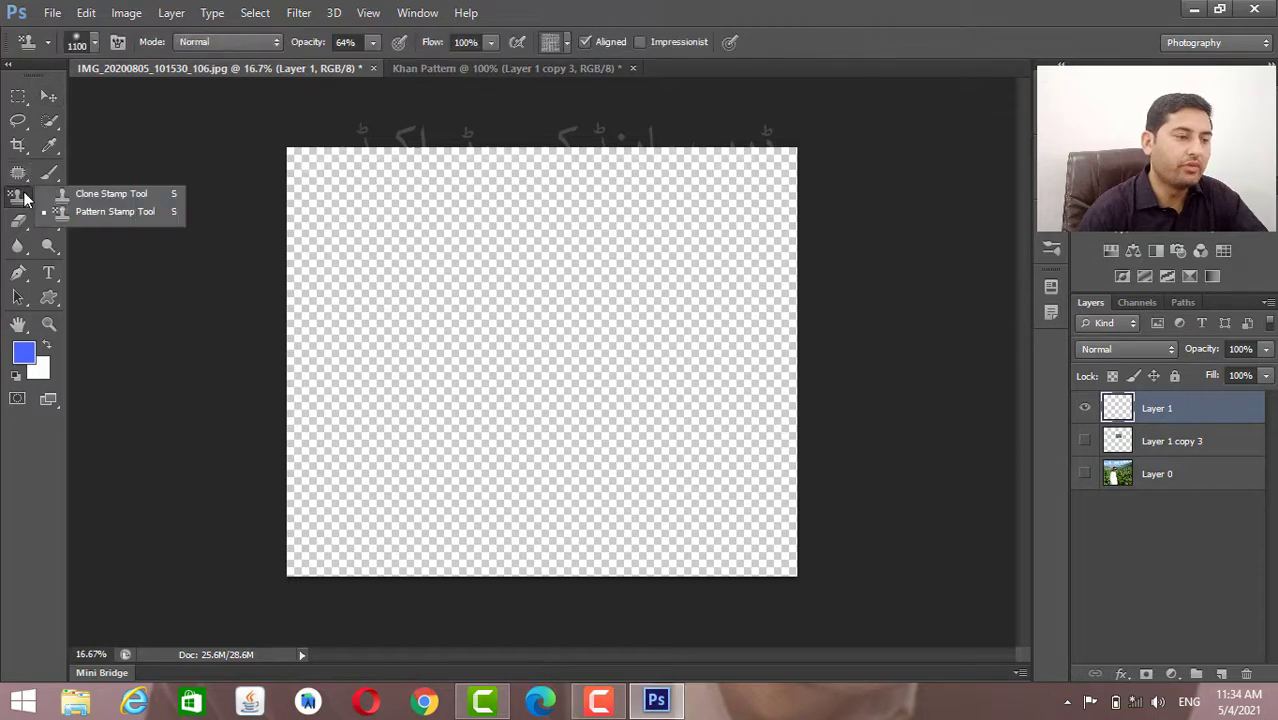
pyautogui.click(93, 215)
pyautogui.click(562, 43)
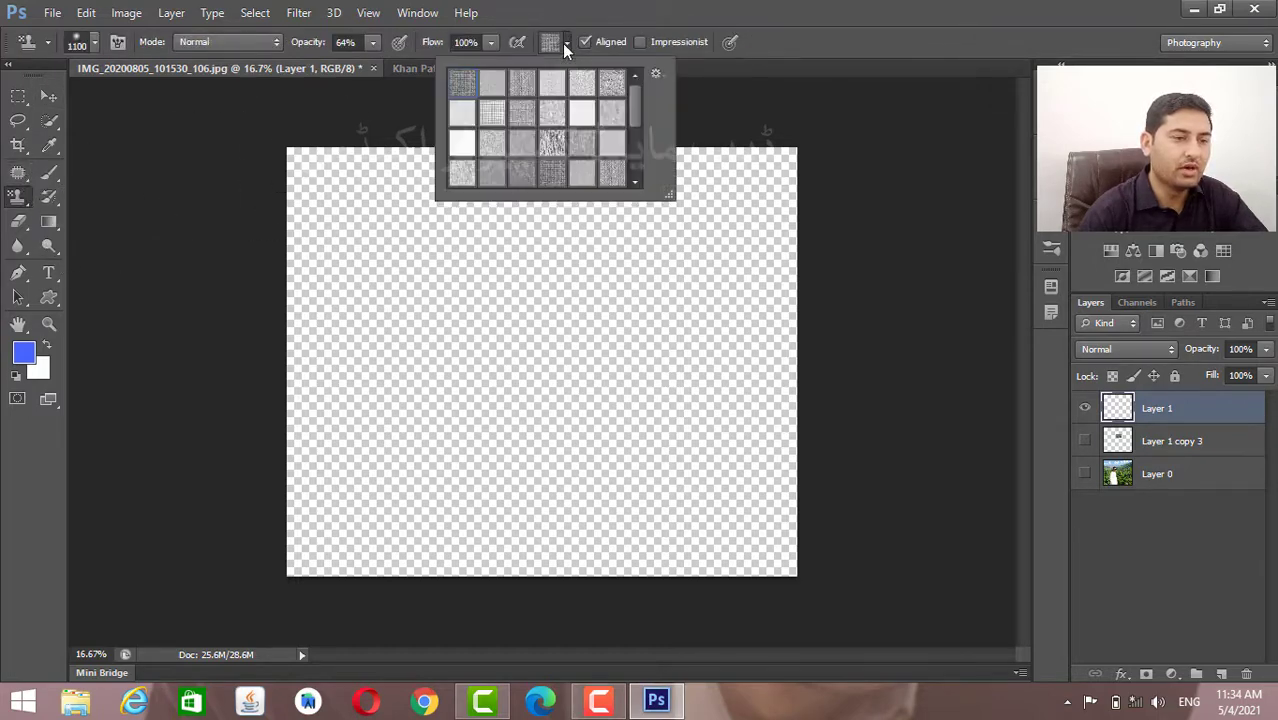
pyautogui.moveTo(629, 97); pyautogui.dragTo(637, 156)
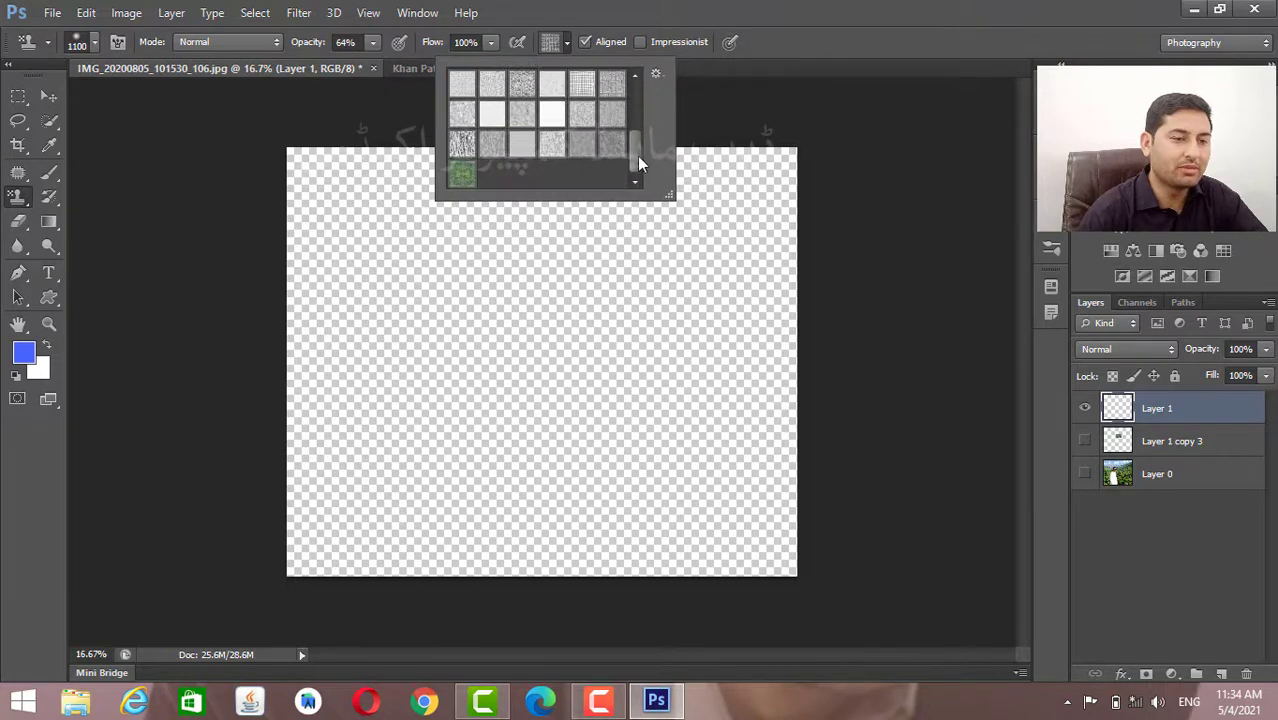
pyautogui.click(460, 176)
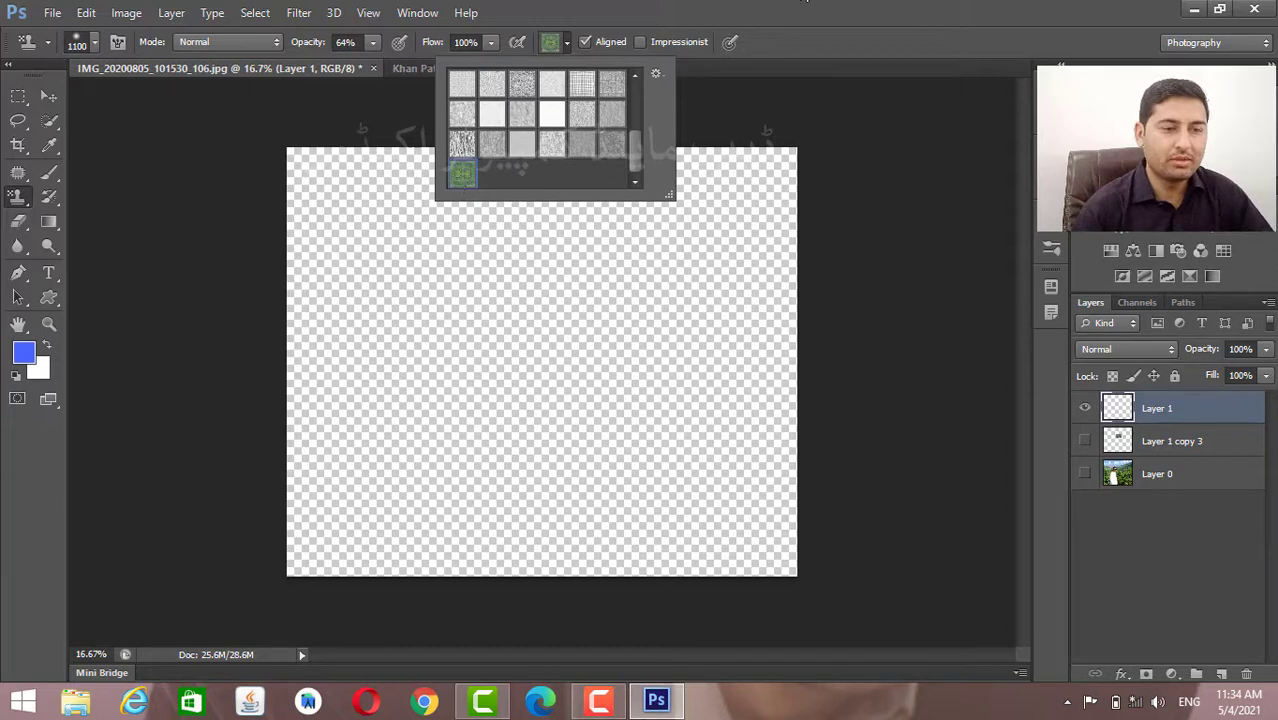
pyautogui.click(929, 6)
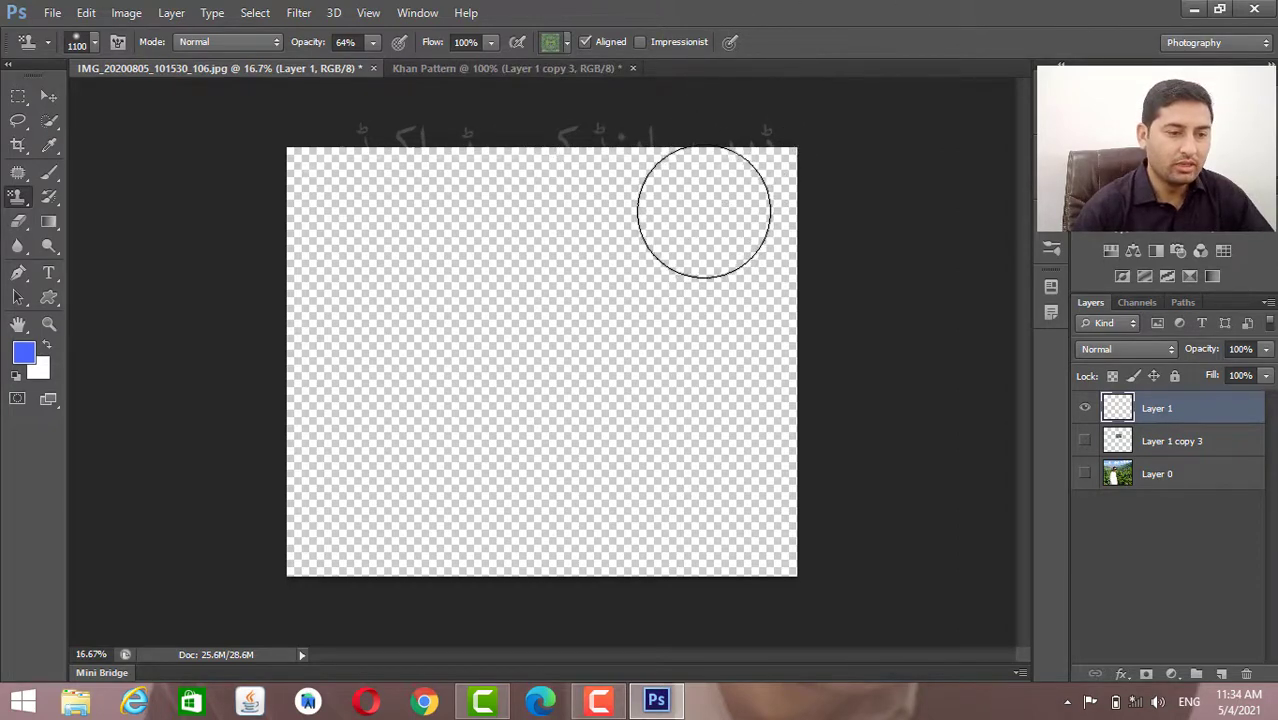
# Set the Pattern Stamp to Normal mode at 100% opacity and paint the Khan Pattern over the whole empty layer.
pyautogui.moveTo(702, 217)
pyautogui.mouseDown()
pyautogui.moveTo(407, 199)
pyautogui.moveTo(710, 135)
pyautogui.moveTo(431, 222)
pyautogui.mouseUp()
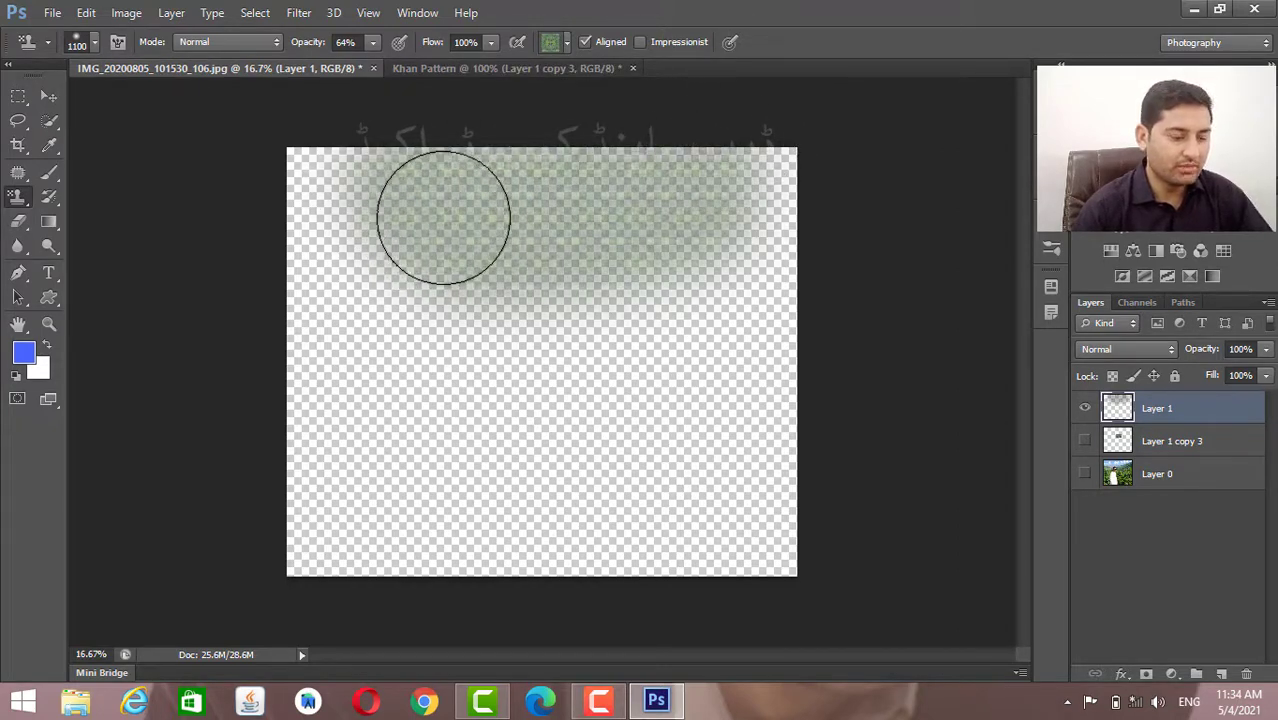
pyautogui.hotkey('ctrl', 'z')
pyautogui.click(372, 40)
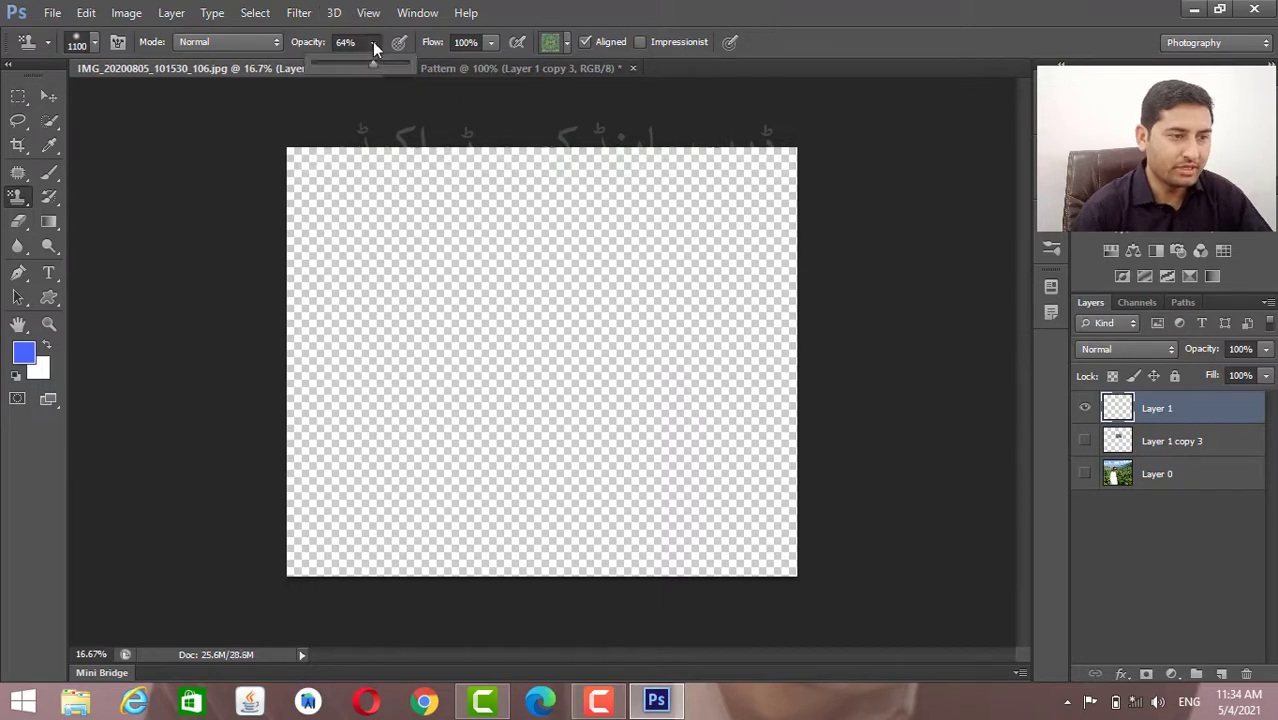
pyautogui.moveTo(369, 62); pyautogui.dragTo(499, 81)
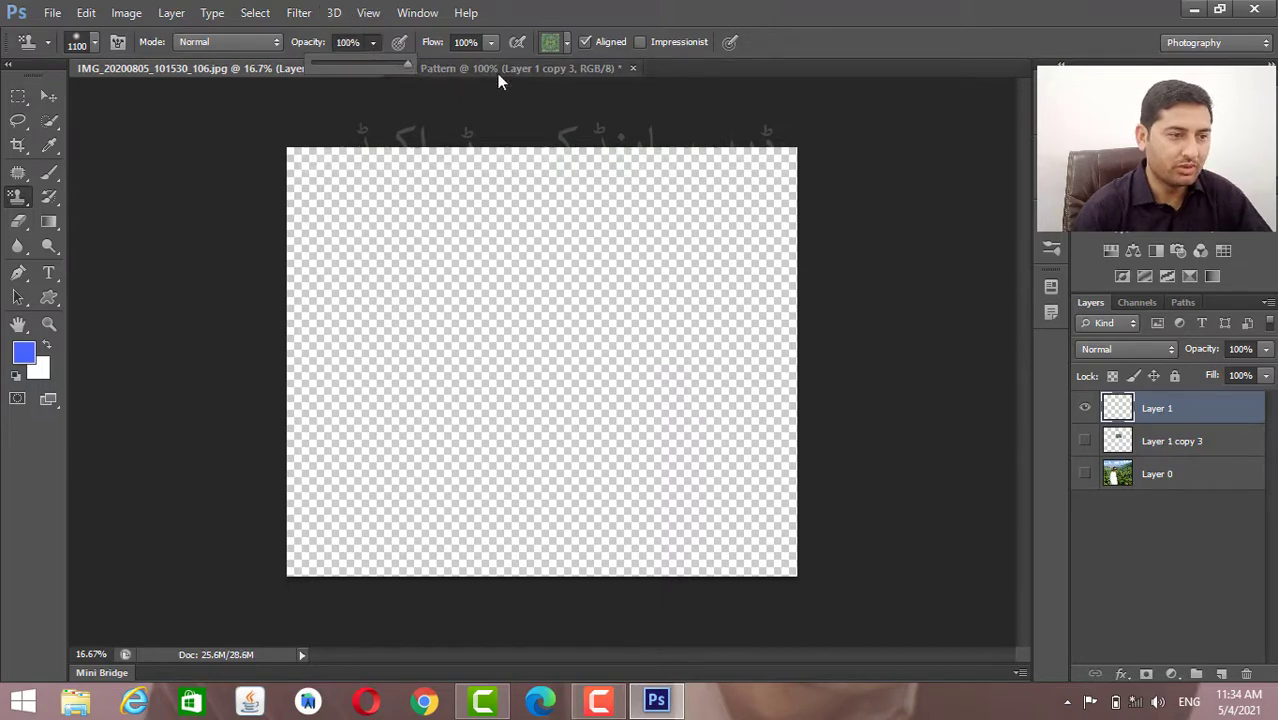
pyautogui.click(268, 40)
pyautogui.click(265, 57)
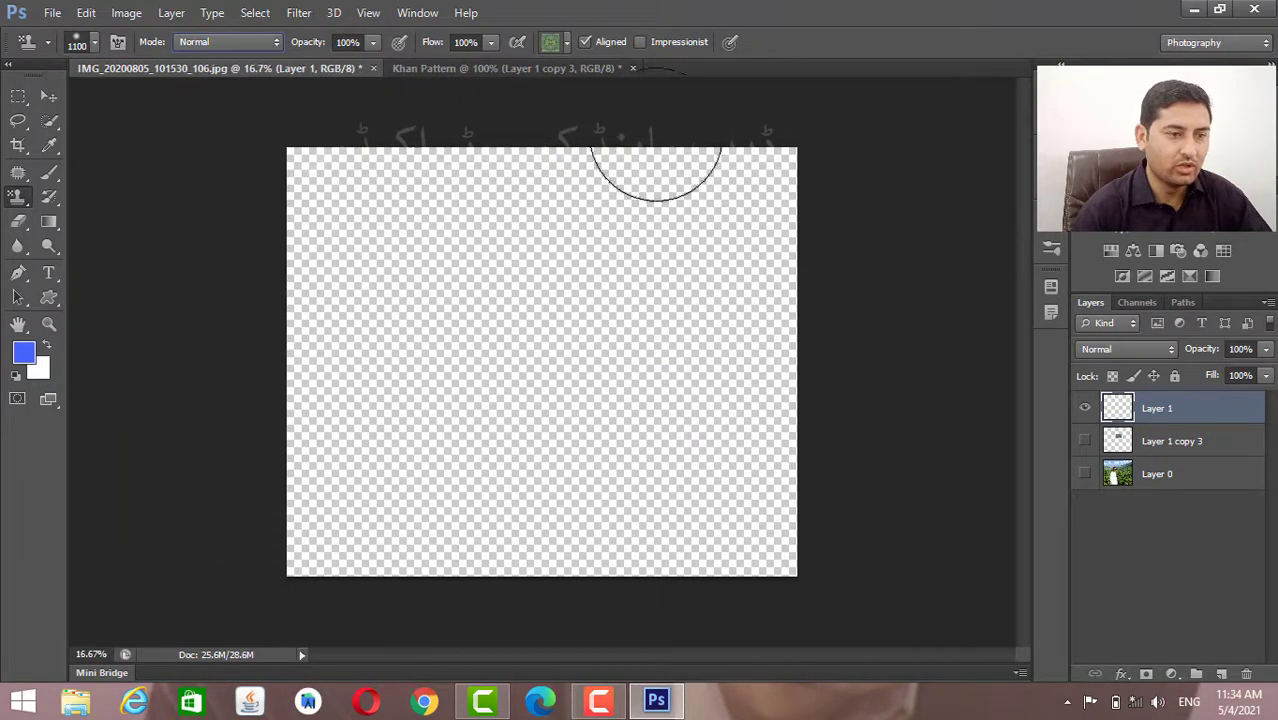
pyautogui.moveTo(632, 261)
pyautogui.mouseDown()
pyautogui.moveTo(383, 159)
pyautogui.moveTo(541, 190)
pyautogui.moveTo(560, 249)
pyautogui.moveTo(454, 215)
pyautogui.moveTo(273, 125)
pyautogui.moveTo(239, 212)
pyautogui.moveTo(366, 302)
pyautogui.moveTo(816, 106)
pyautogui.moveTo(769, 325)
pyautogui.moveTo(537, 331)
pyautogui.moveTo(713, 240)
pyautogui.moveTo(443, 276)
pyautogui.moveTo(454, 286)
pyautogui.moveTo(472, 207)
pyautogui.moveTo(378, 380)
pyautogui.moveTo(357, 458)
pyautogui.moveTo(229, 461)
pyautogui.moveTo(241, 481)
pyautogui.moveTo(230, 540)
pyautogui.moveTo(443, 537)
pyautogui.moveTo(346, 513)
pyautogui.moveTo(628, 440)
pyautogui.moveTo(663, 326)
pyautogui.moveTo(543, 534)
pyautogui.moveTo(629, 554)
pyautogui.moveTo(462, 558)
pyautogui.moveTo(683, 456)
pyautogui.moveTo(681, 356)
pyautogui.moveTo(781, 376)
pyautogui.moveTo(746, 583)
pyautogui.moveTo(688, 621)
pyautogui.moveTo(720, 528)
pyautogui.moveTo(764, 540)
pyautogui.moveTo(592, 513)
pyautogui.moveTo(513, 203)
pyautogui.mouseUp()
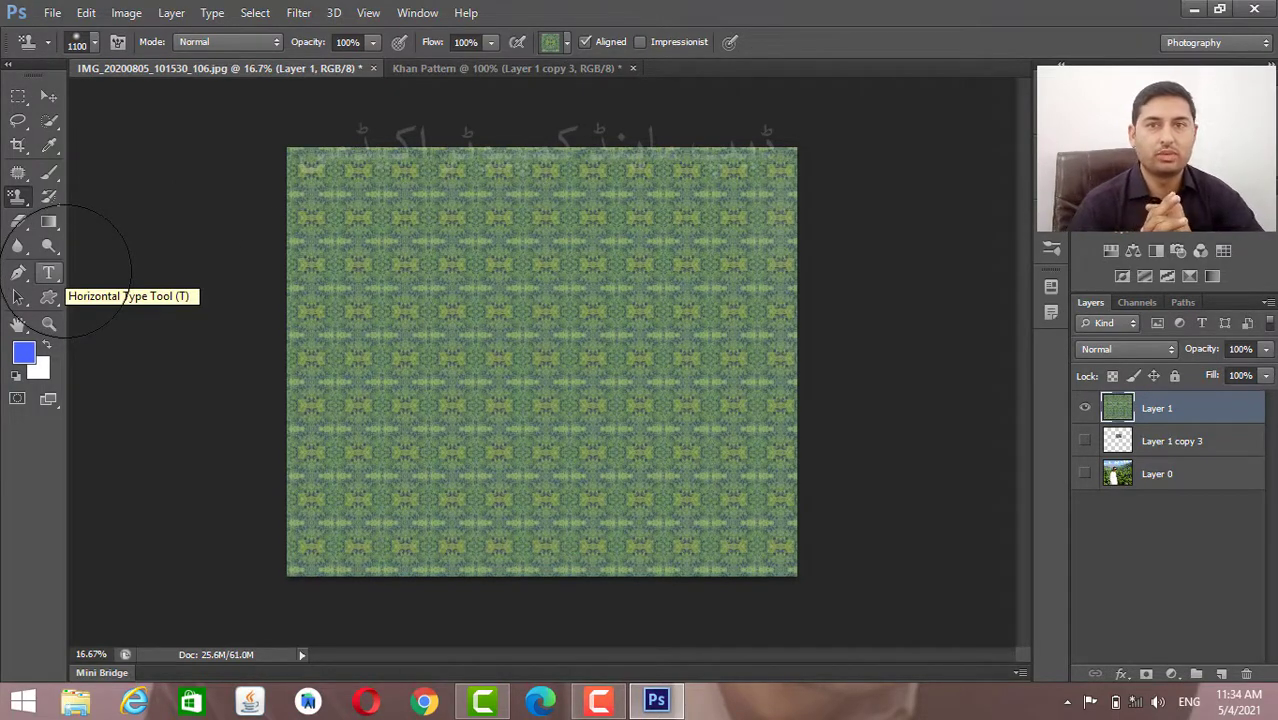
# Examine how the painted pattern repeats across the canvas, both up close and as a whole.
pyautogui.hotkey('ctrl', '+')
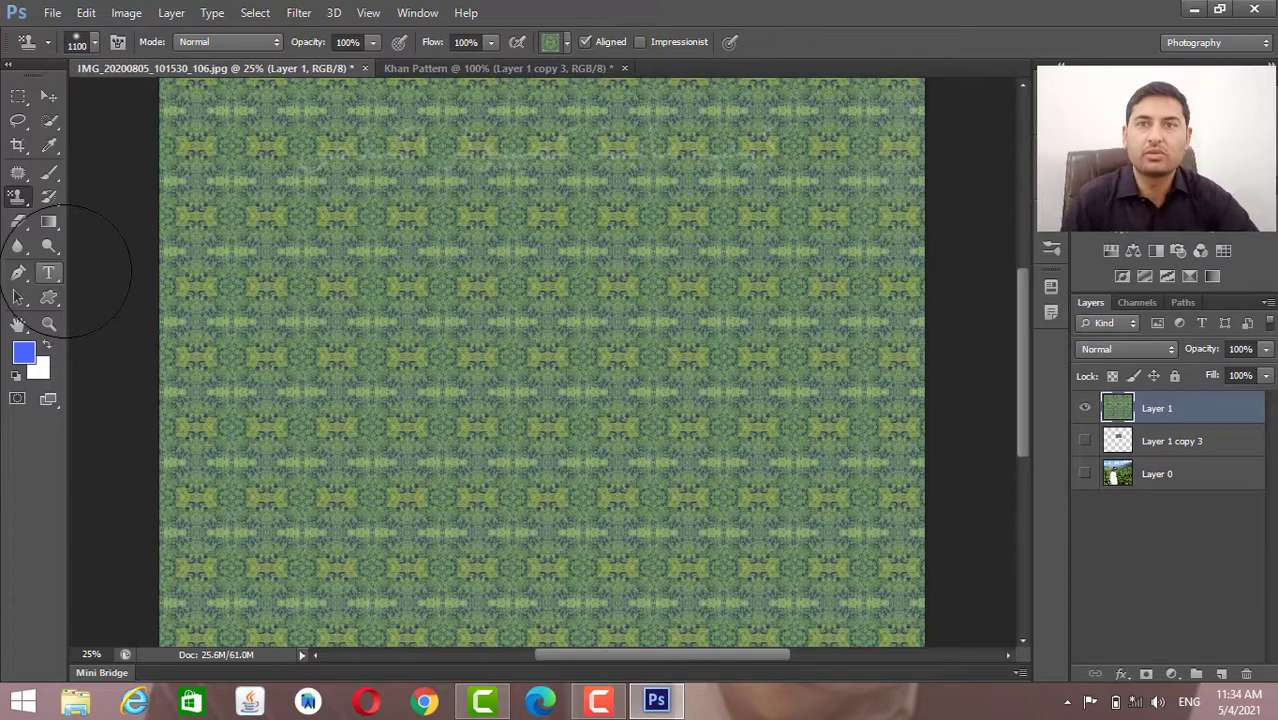
pyautogui.hotkey('ctrl', '-')
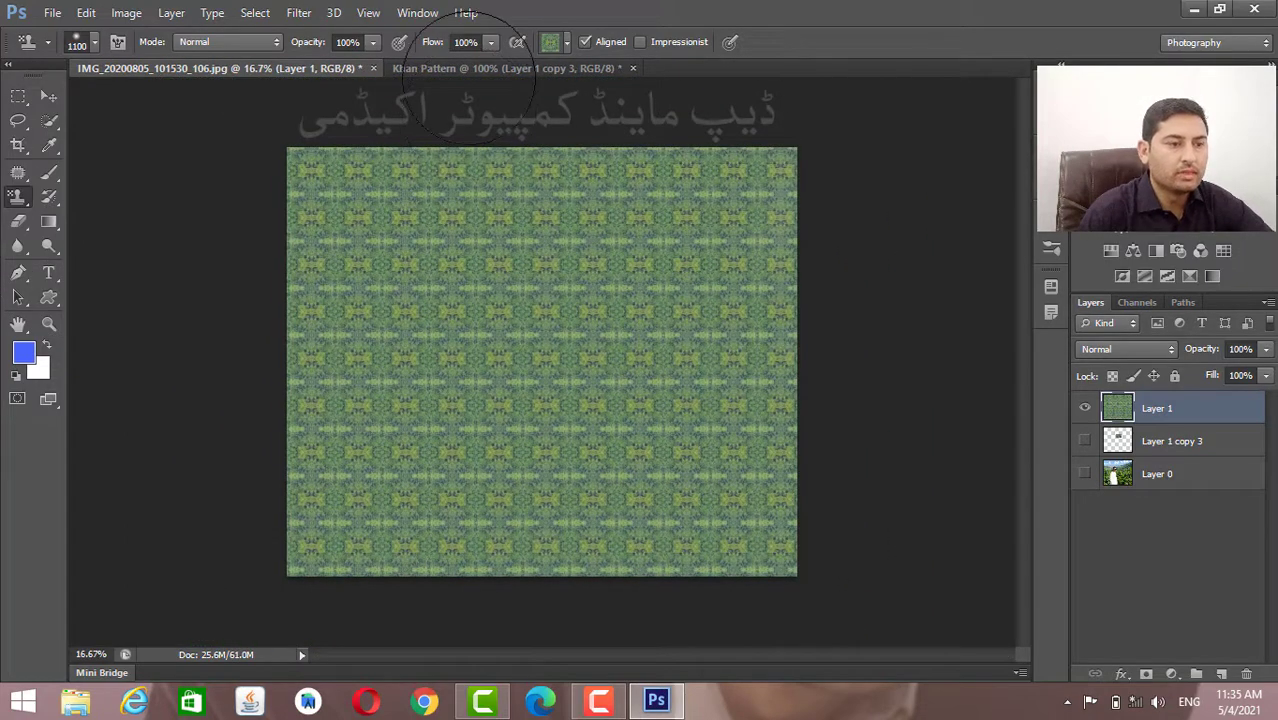
pyautogui.hotkey('ctrl', '+')
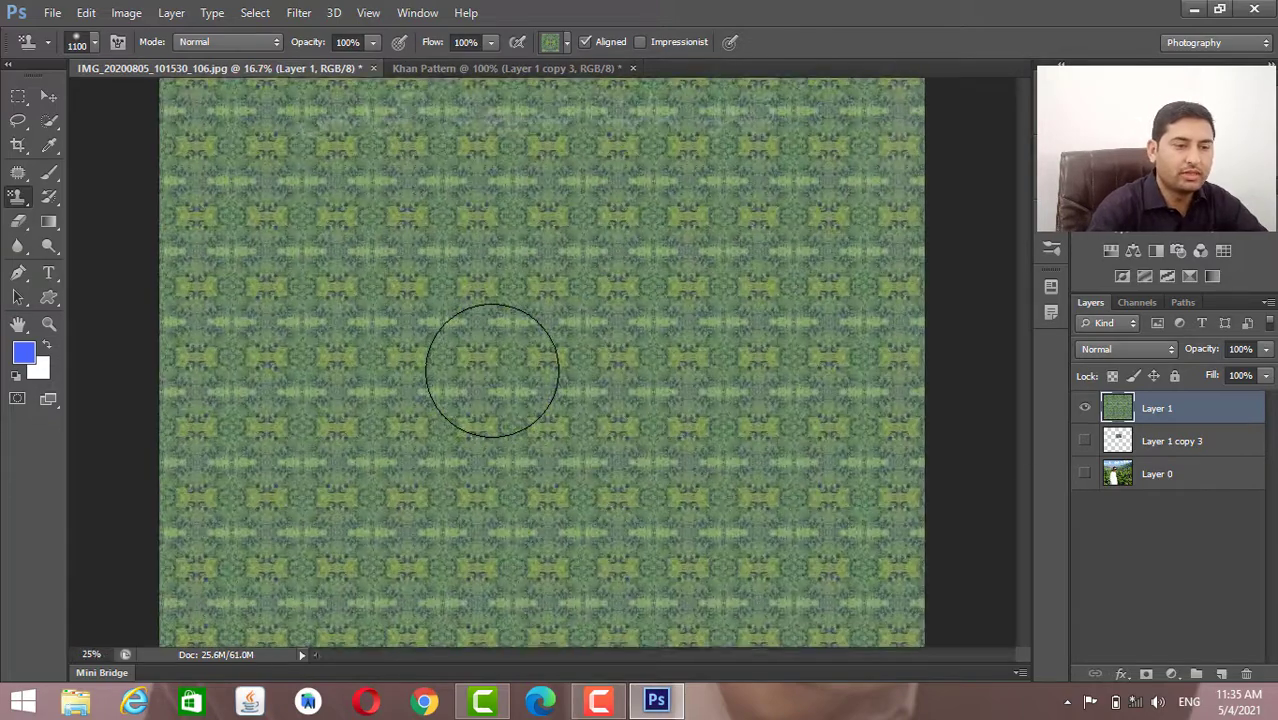
pyautogui.press(']')
pyautogui.press(']')
pyautogui.press(']')
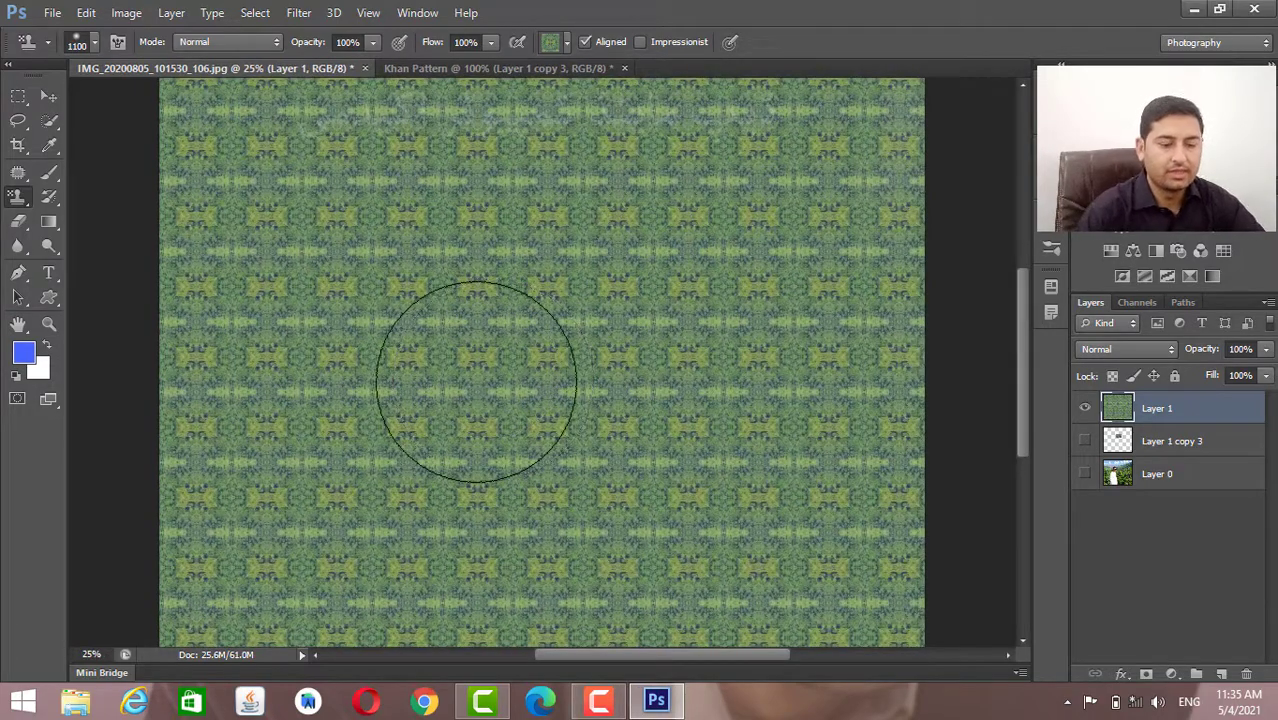
pyautogui.hotkey('ctrl', '-')
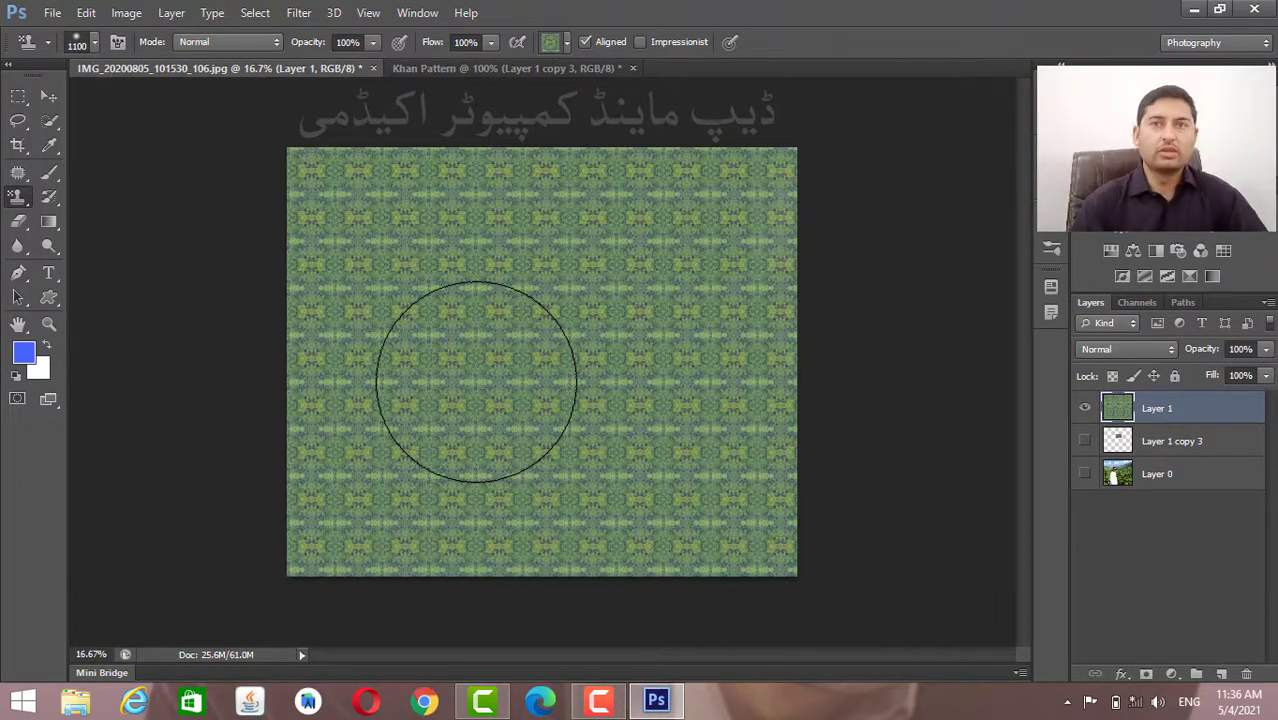
pyautogui.press('[')
pyautogui.press('[')
pyautogui.press('[')
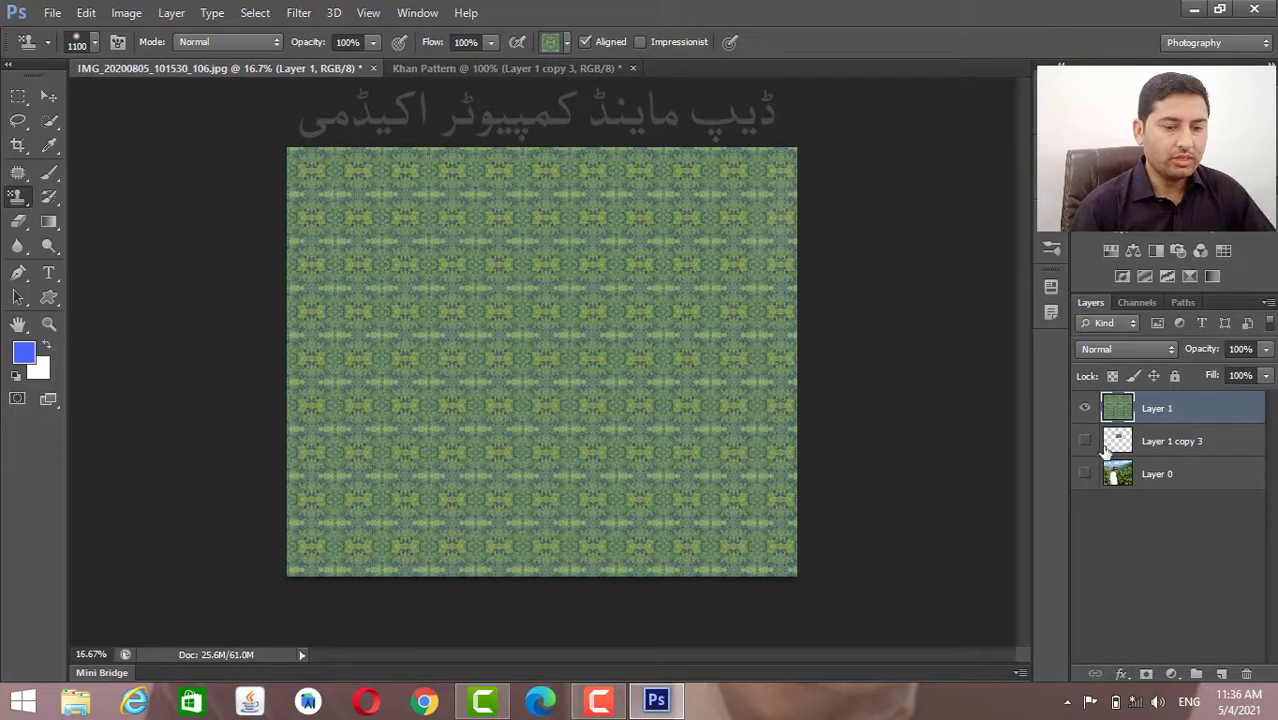
# Delete Layer 1 and Layer 1 copy 3, and make the photo on Layer 0 visible again.
pyautogui.keyDown('shift'); pyautogui.click(1167, 441); pyautogui.keyUp('shift')
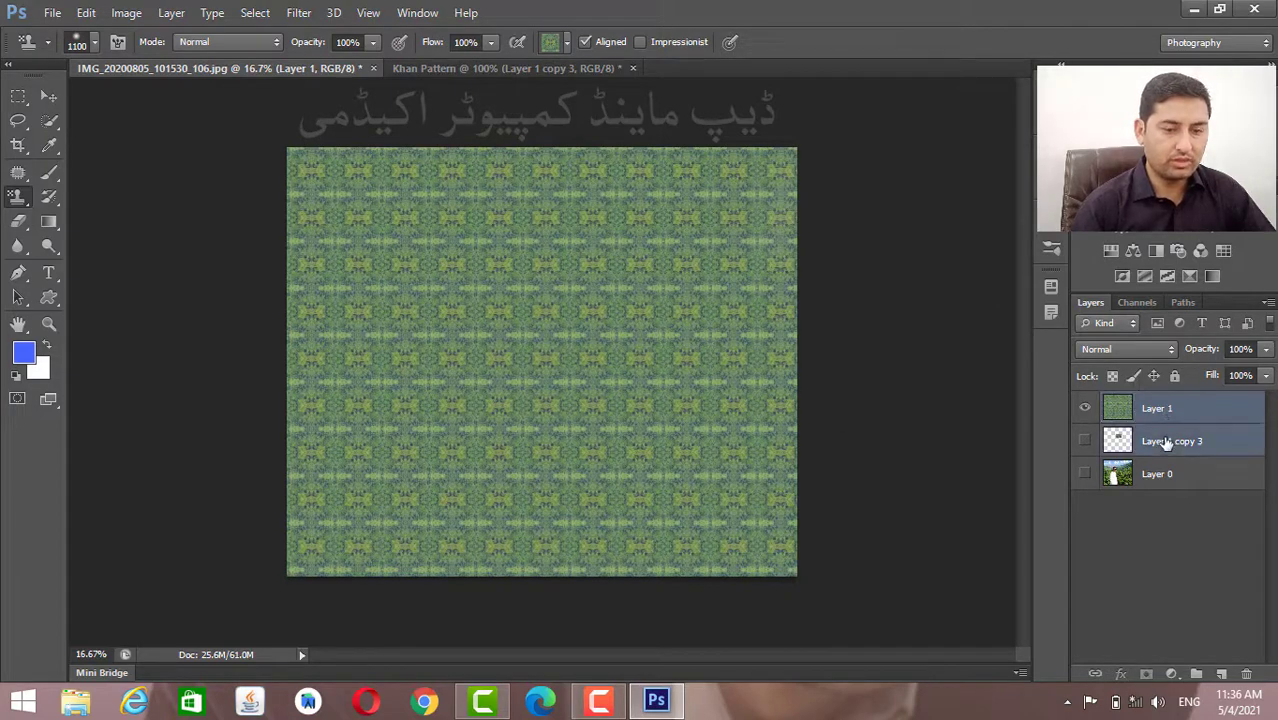
pyautogui.press('Delete')
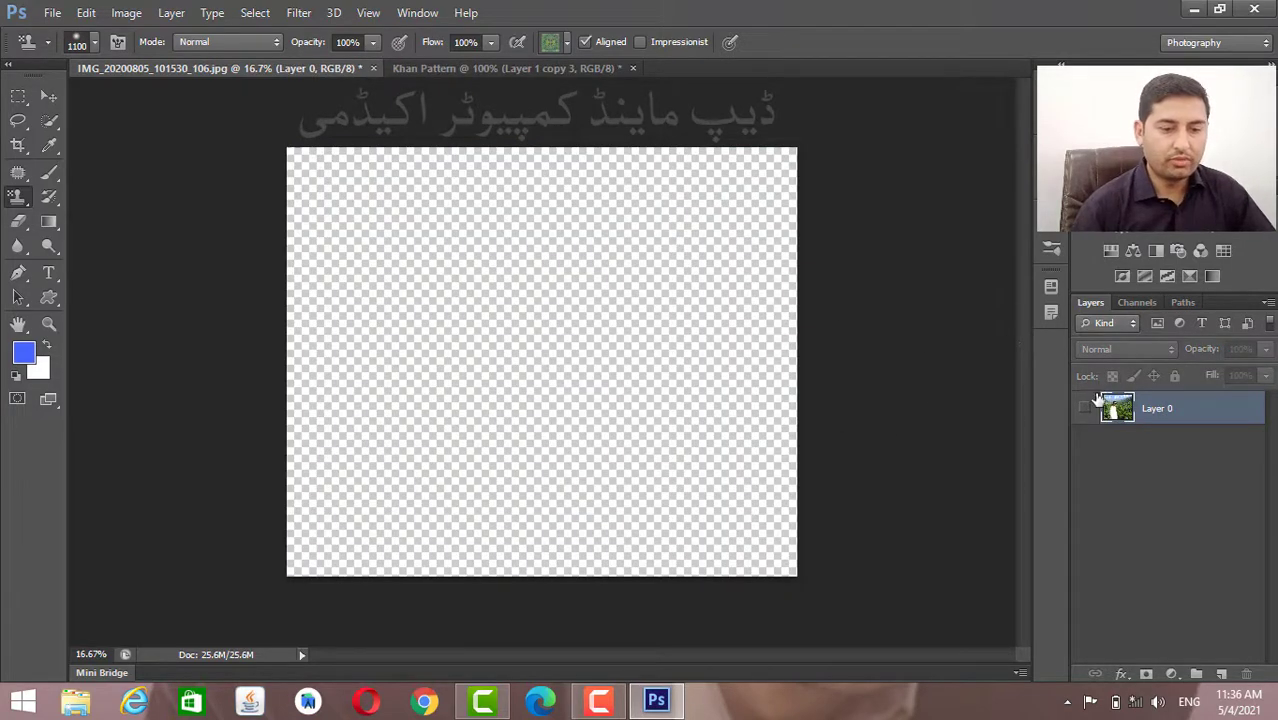
pyautogui.click(1086, 408)
pyautogui.hotkey('ctrl', '+')
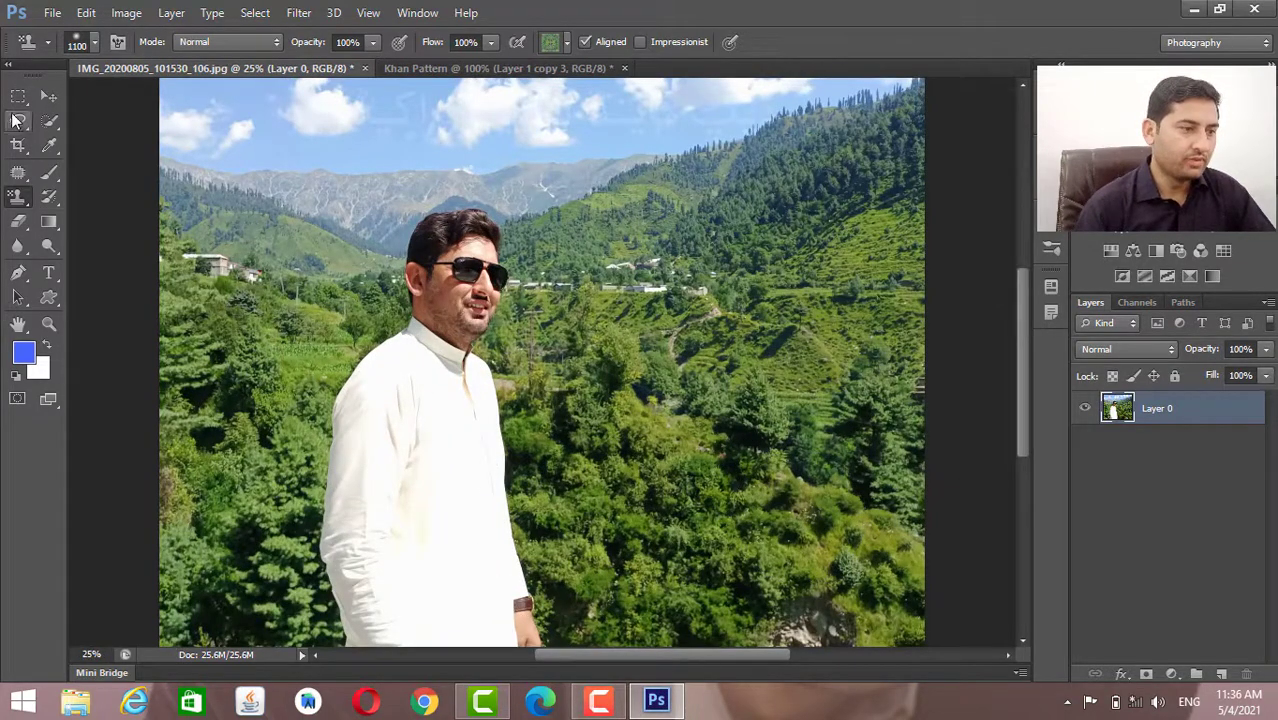
# Select a rectangular area around the man's head and upper body with the Rectangular Marquee and copy it to a new layer.
pyautogui.click(18, 96)
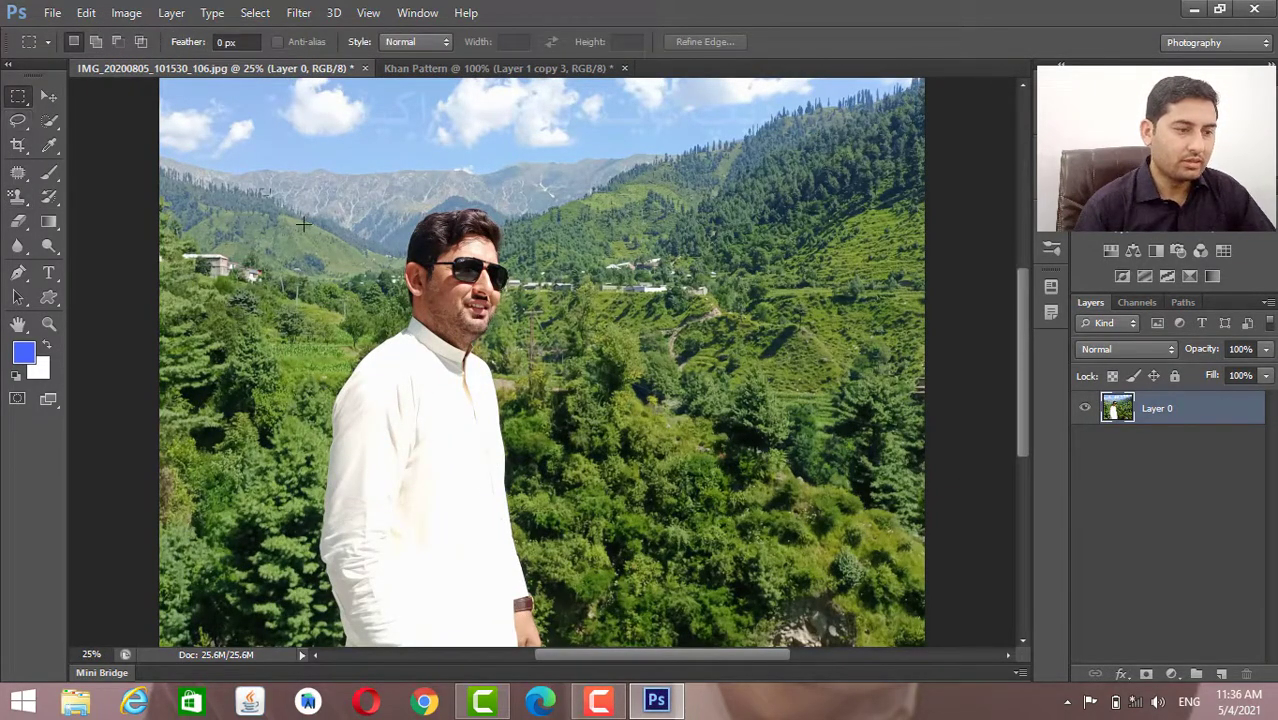
pyautogui.moveTo(263, 188); pyautogui.dragTo(597, 513)
pyautogui.moveTo(306, 281); pyautogui.dragTo(319, 281)
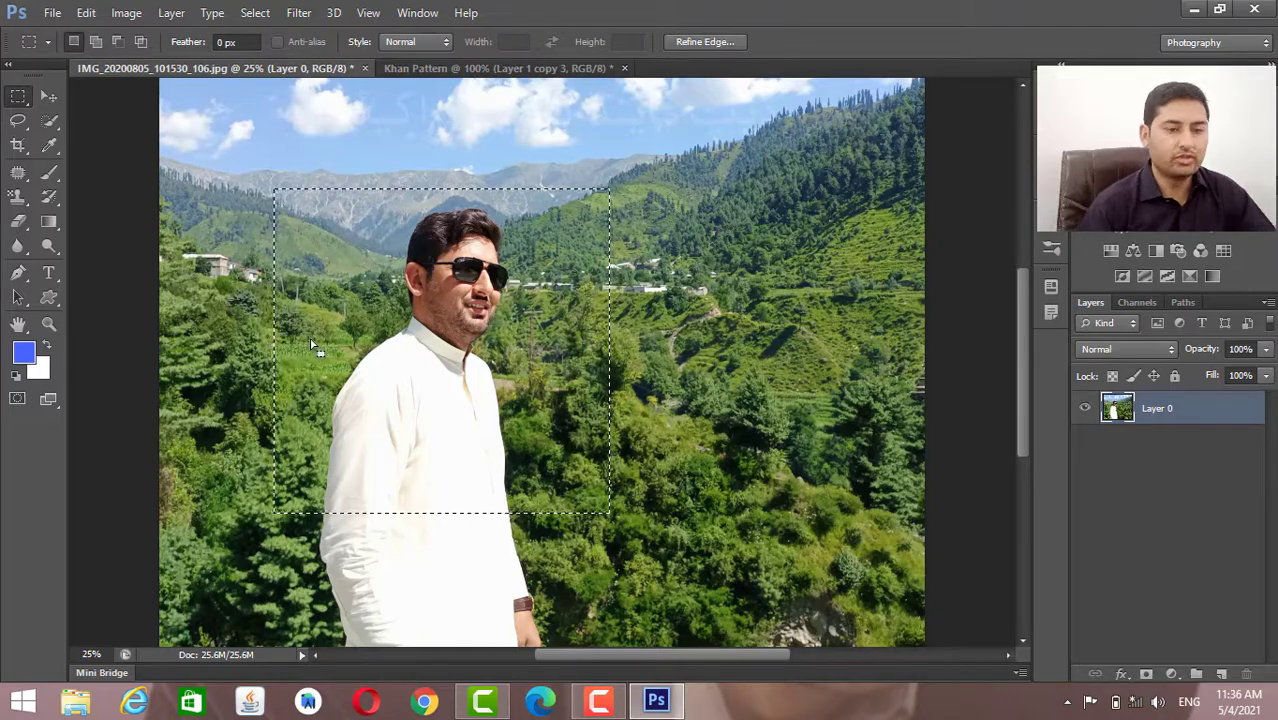
pyautogui.hotkey('ctrl', 'j')
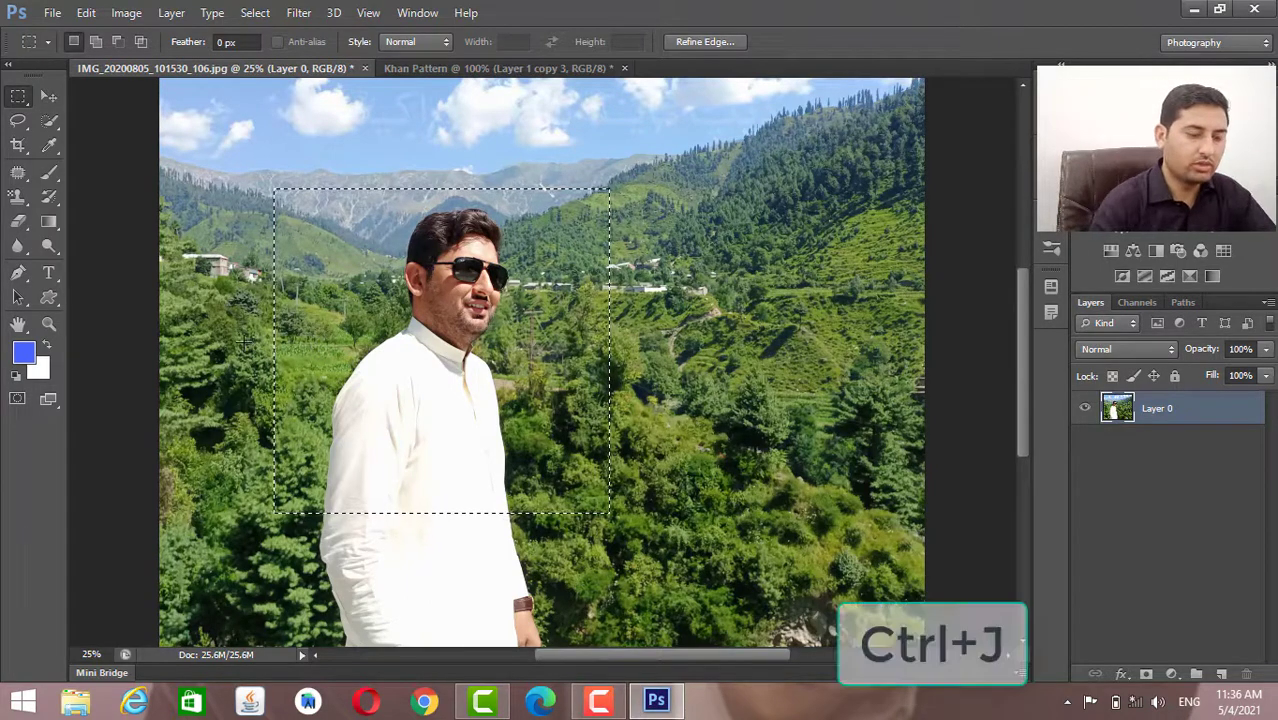
# Create a new document 3.5 inches wide and 4.5 inches high.
pyautogui.click(50, 12)
pyautogui.click(64, 36)
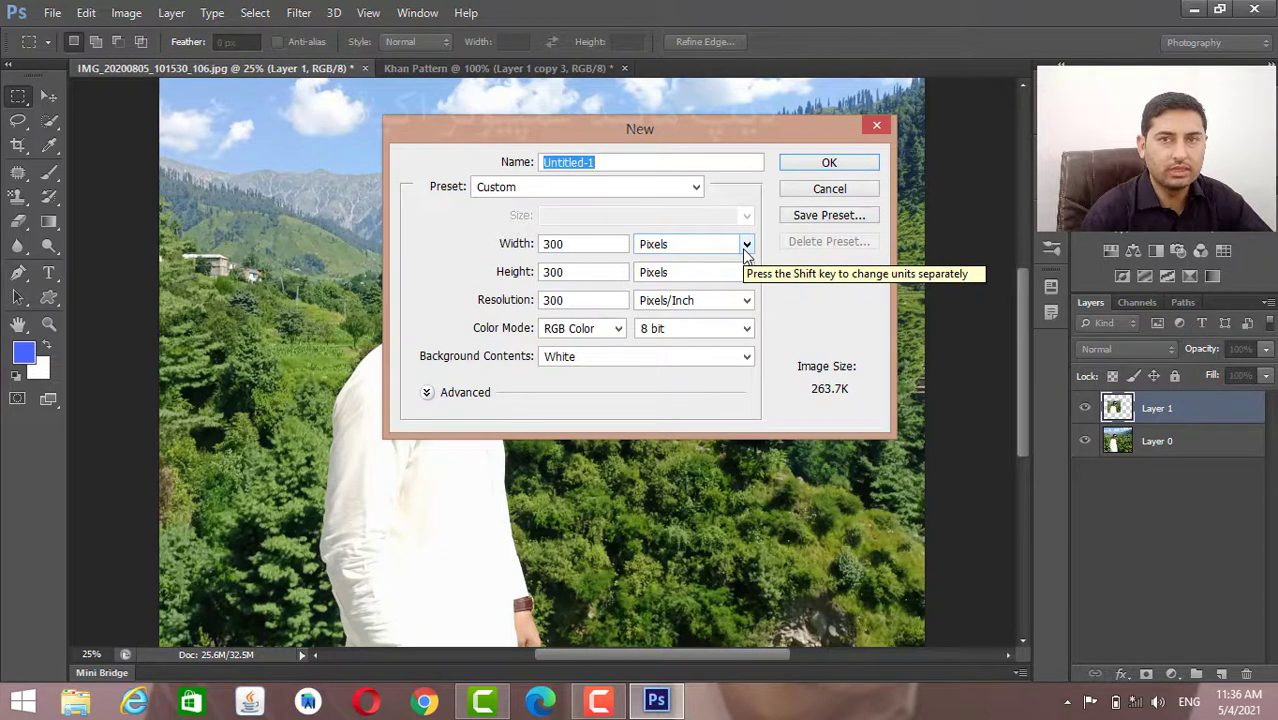
pyautogui.click(745, 245)
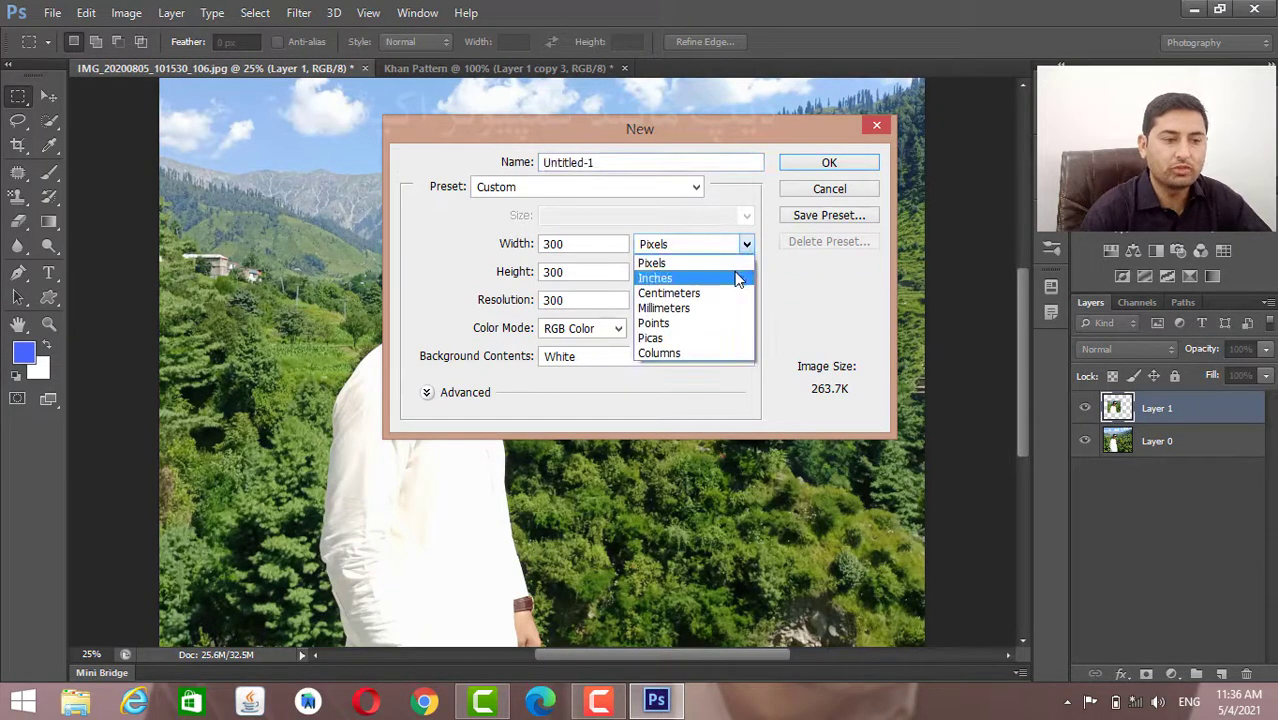
pyautogui.click(737, 279)
pyautogui.click(598, 243)
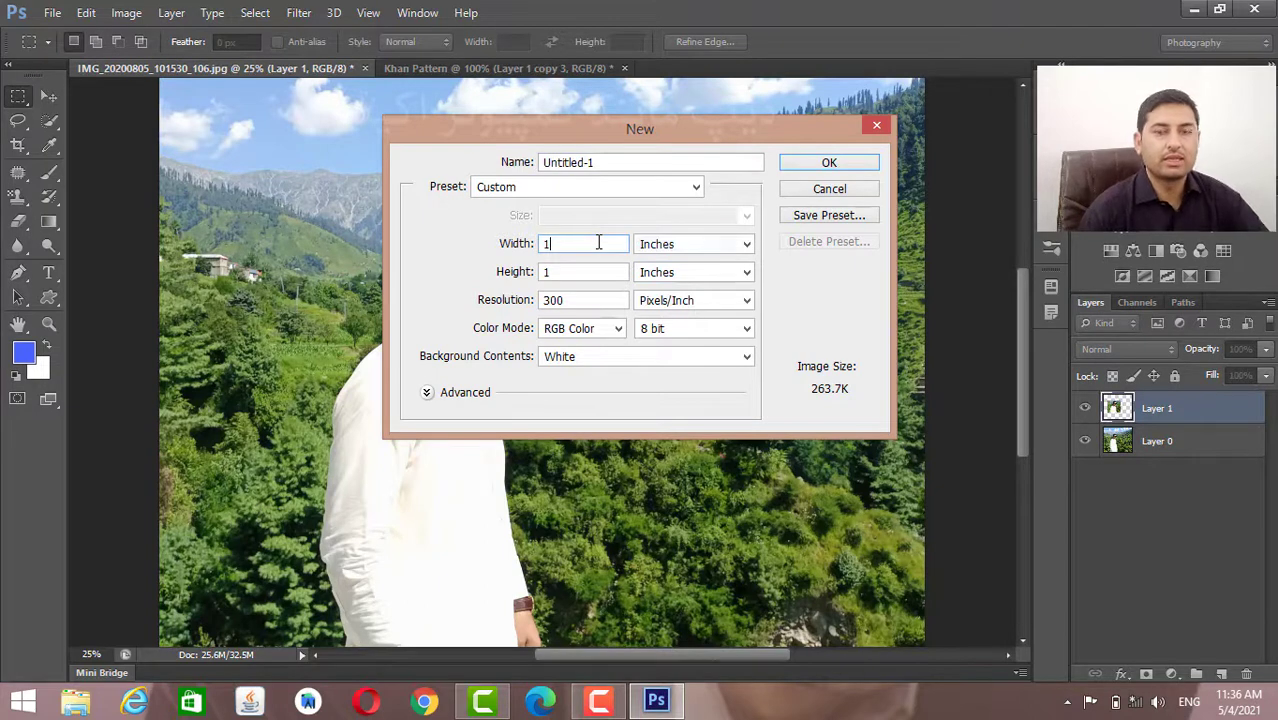
pyautogui.press('BackSpace')
pyautogui.write('3.')
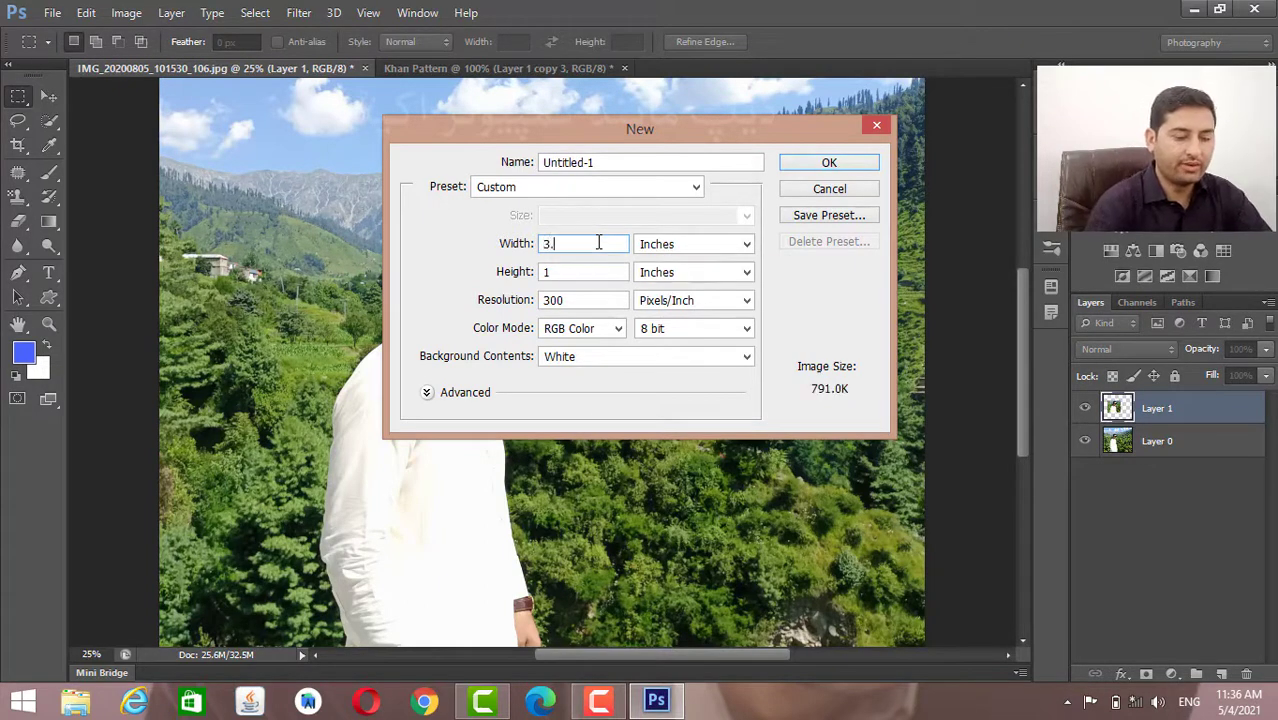
pyautogui.write('5')
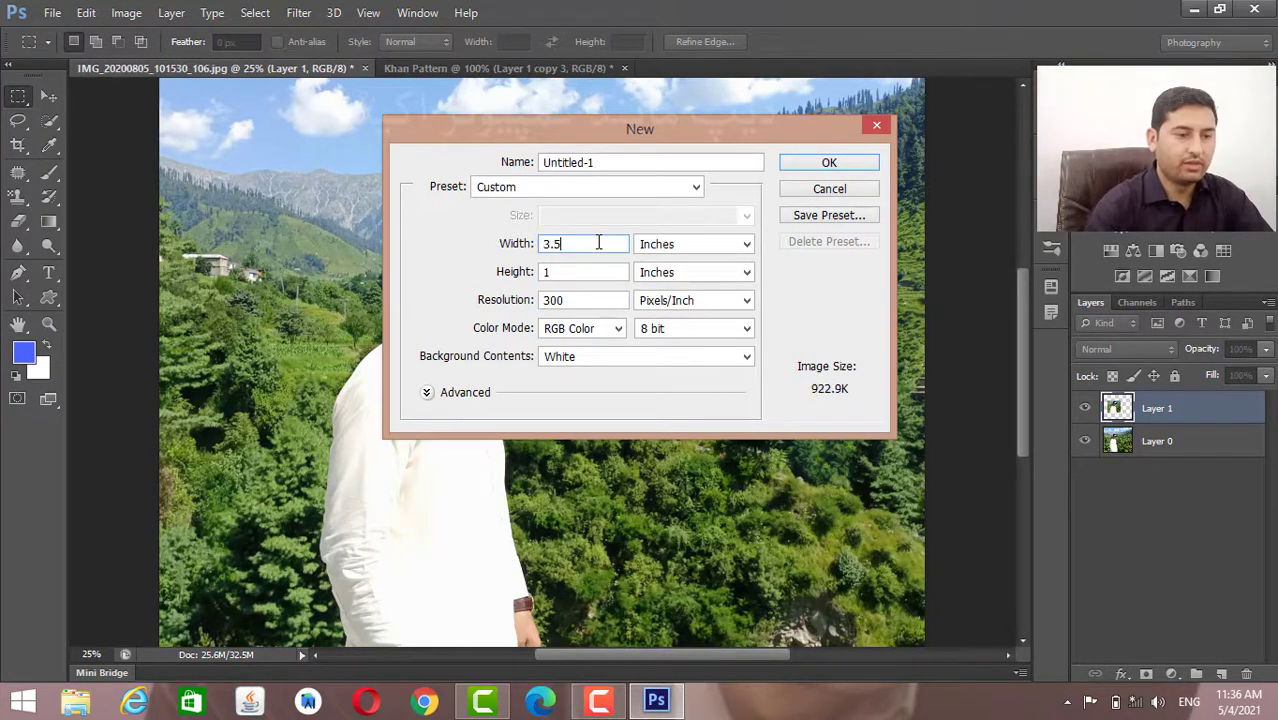
pyautogui.click(596, 271)
pyautogui.press('BackSpace')
pyautogui.write('4')
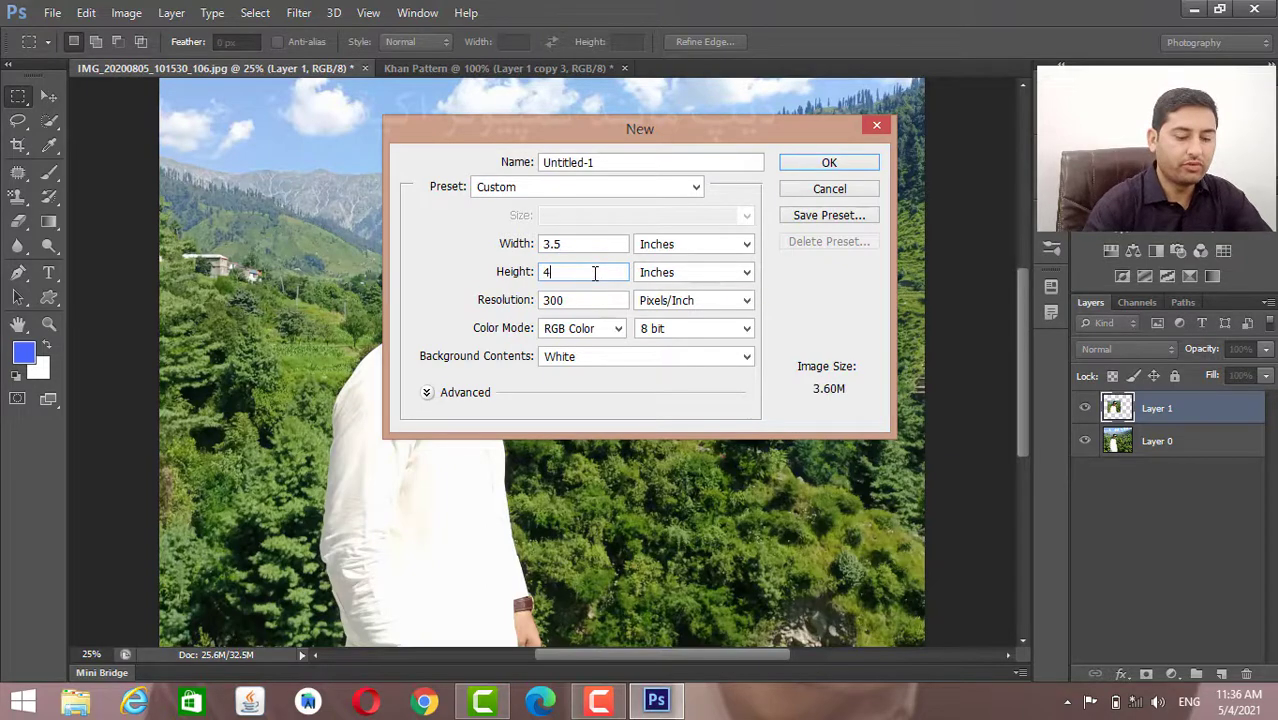
pyautogui.write('.5')
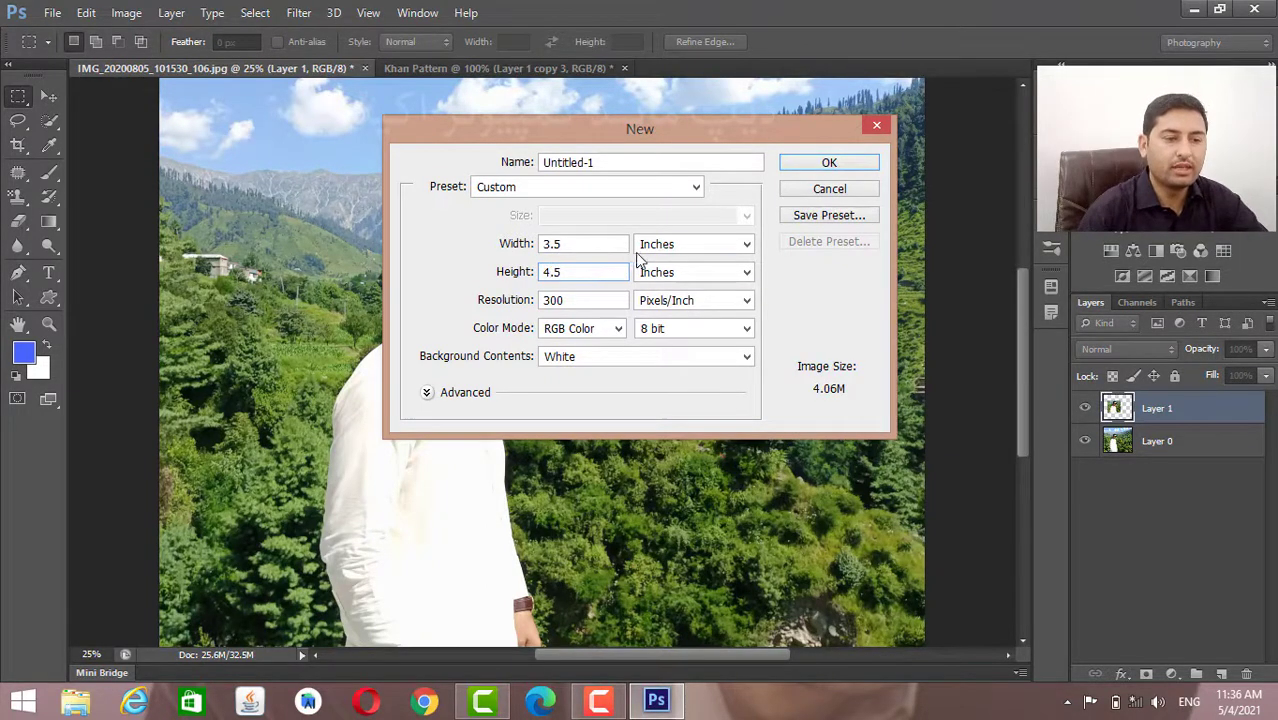
pyautogui.click(803, 166)
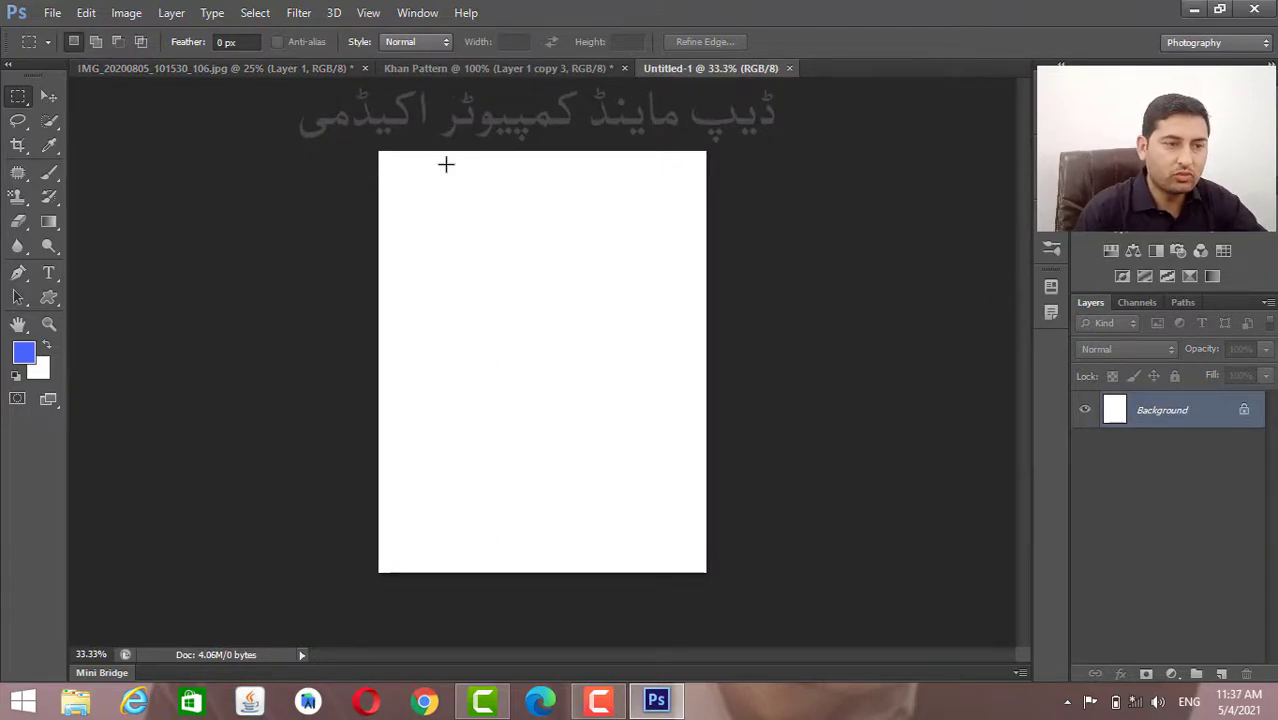
# Move the copied head-and-shoulders layer from the photo into the Untitled-1 document so that it fills the canvas.
pyautogui.click(463, 68)
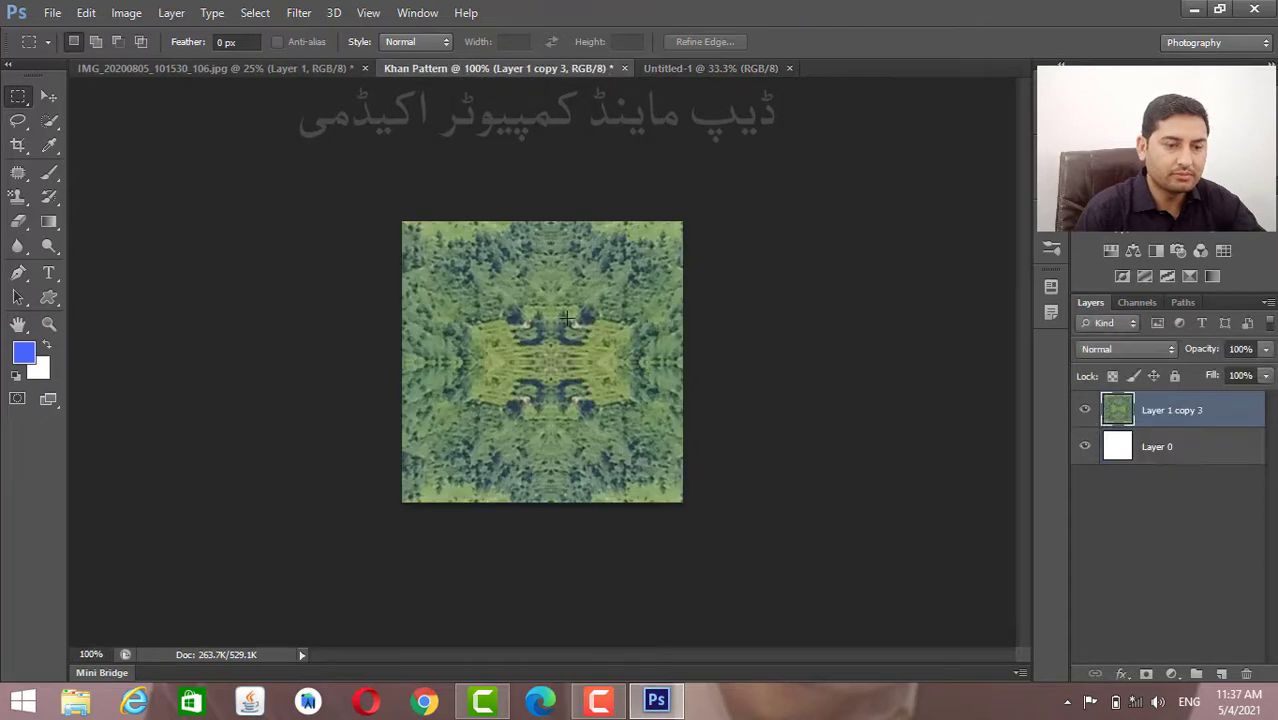
pyautogui.click(307, 71)
pyautogui.click(47, 98)
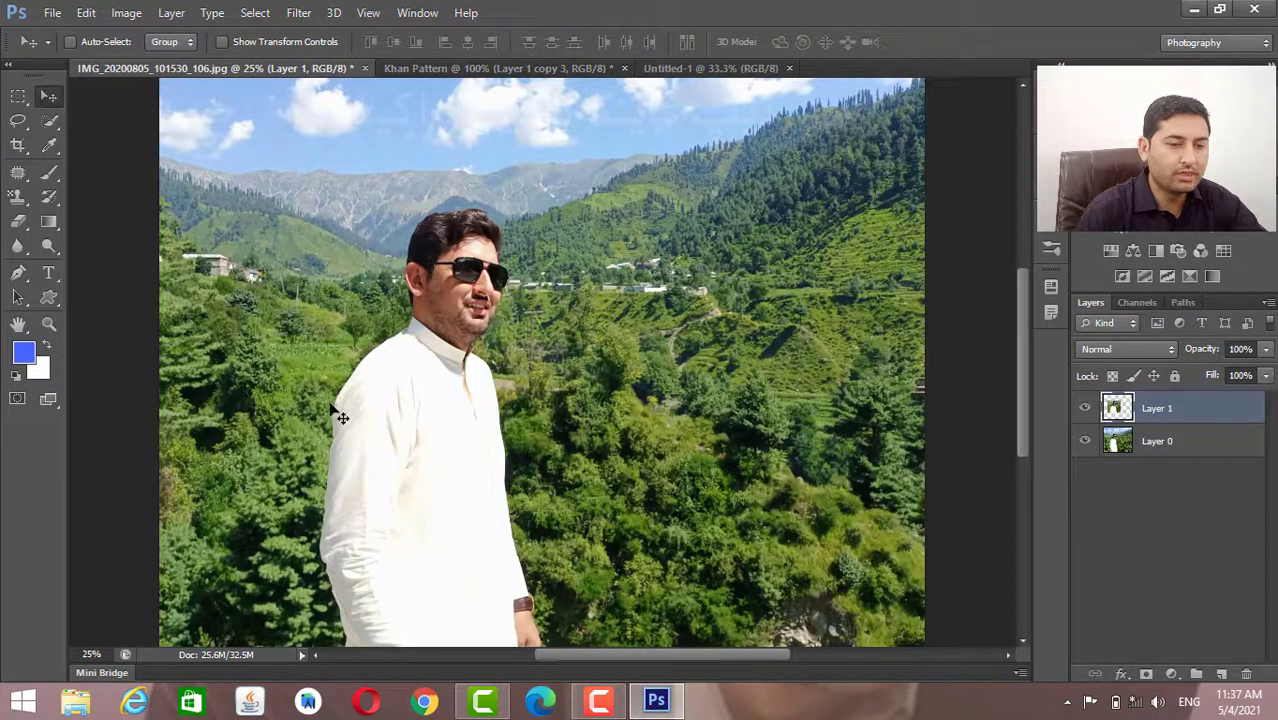
pyautogui.moveTo(382, 405); pyautogui.dragTo(433, 455)
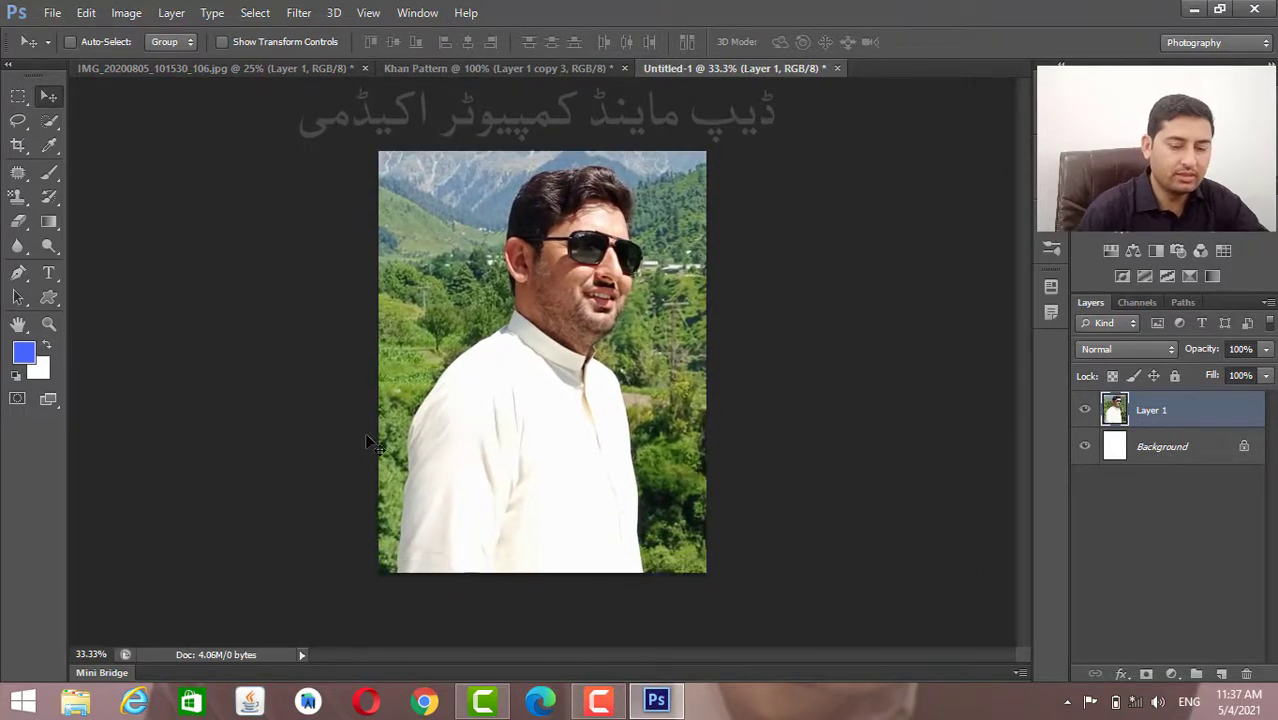
# Nudge the portrait slightly downward to fine-tune its position on the canvas.
pyautogui.press('Down')
pyautogui.press('Down')
pyautogui.press('Down')
pyautogui.press('Down')
pyautogui.press('Down')
pyautogui.press('Down')
pyautogui.press('Down')
pyautogui.press('Down')
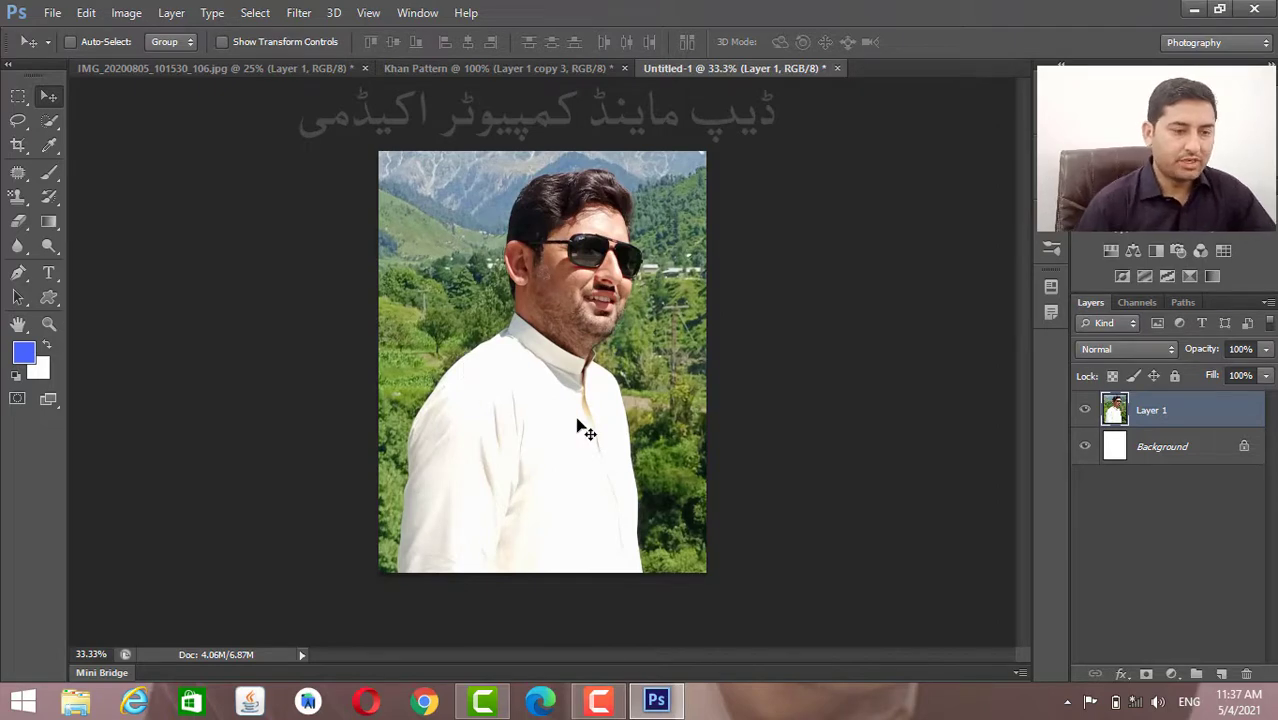
# Merge the unlocked white background with the portrait layer and place a new empty layer beneath it.
pyautogui.doubleClick(1188, 446)
pyautogui.click(798, 226)
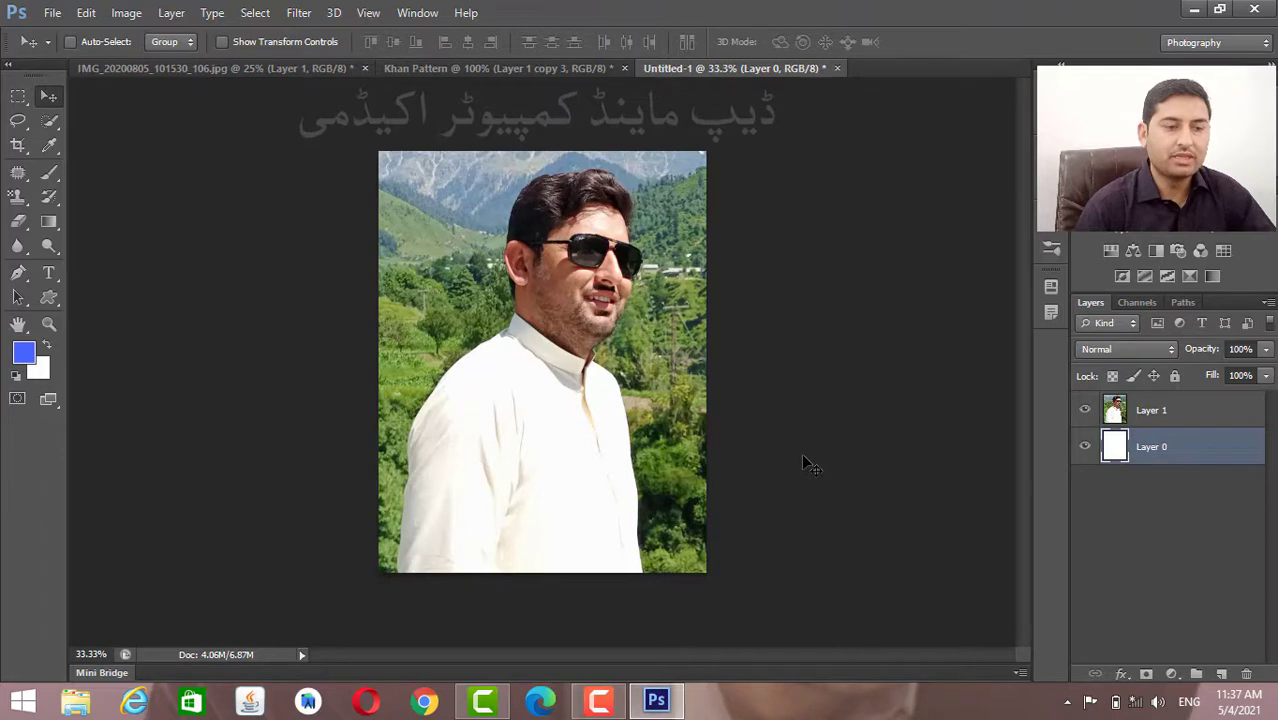
pyautogui.click(1170, 422)
pyautogui.keyDown('shift'); pyautogui.click(1157, 447); pyautogui.keyUp('shift')
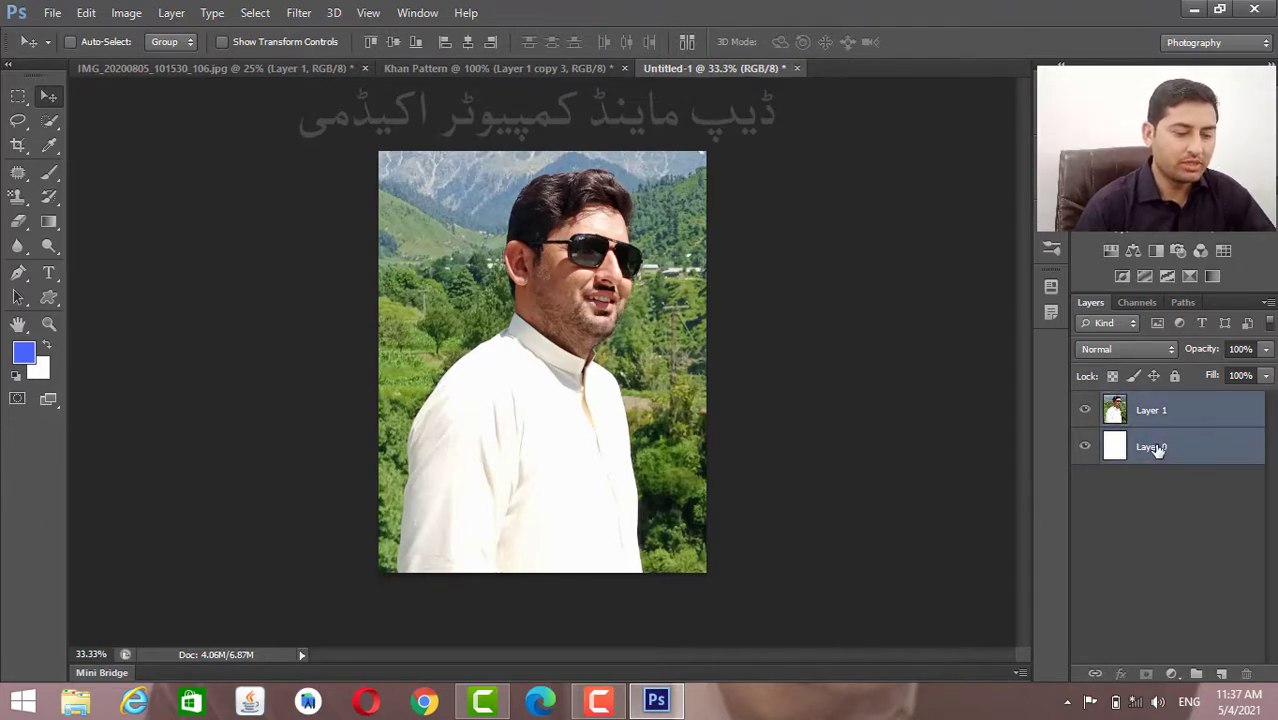
pyautogui.hotkey('ctrl', 'e')
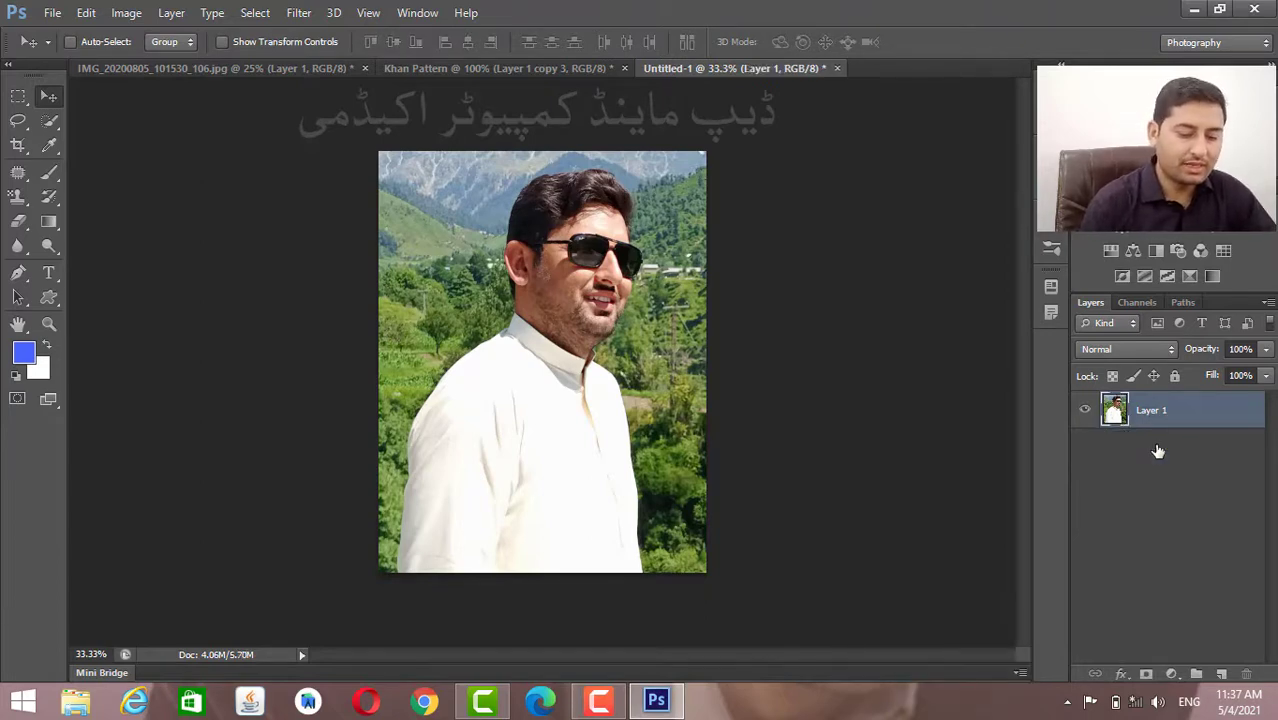
pyautogui.click(1219, 671)
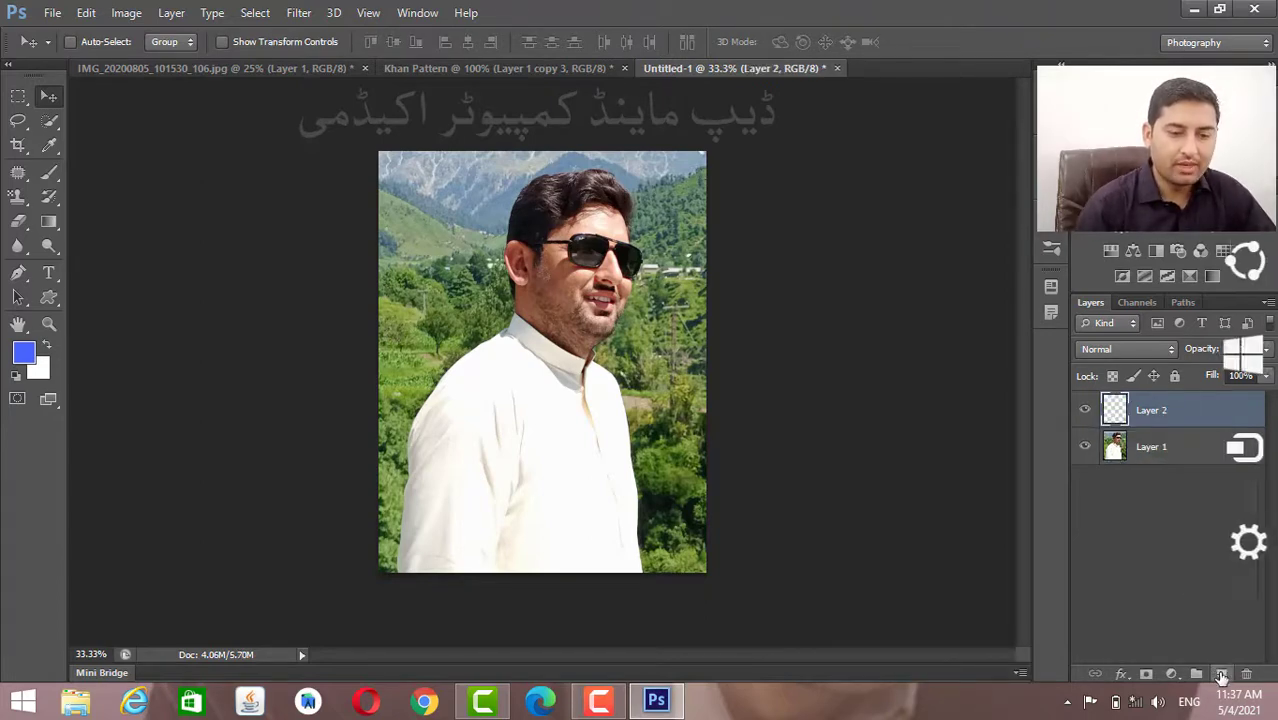
pyautogui.moveTo(1170, 418); pyautogui.dragTo(1122, 466)
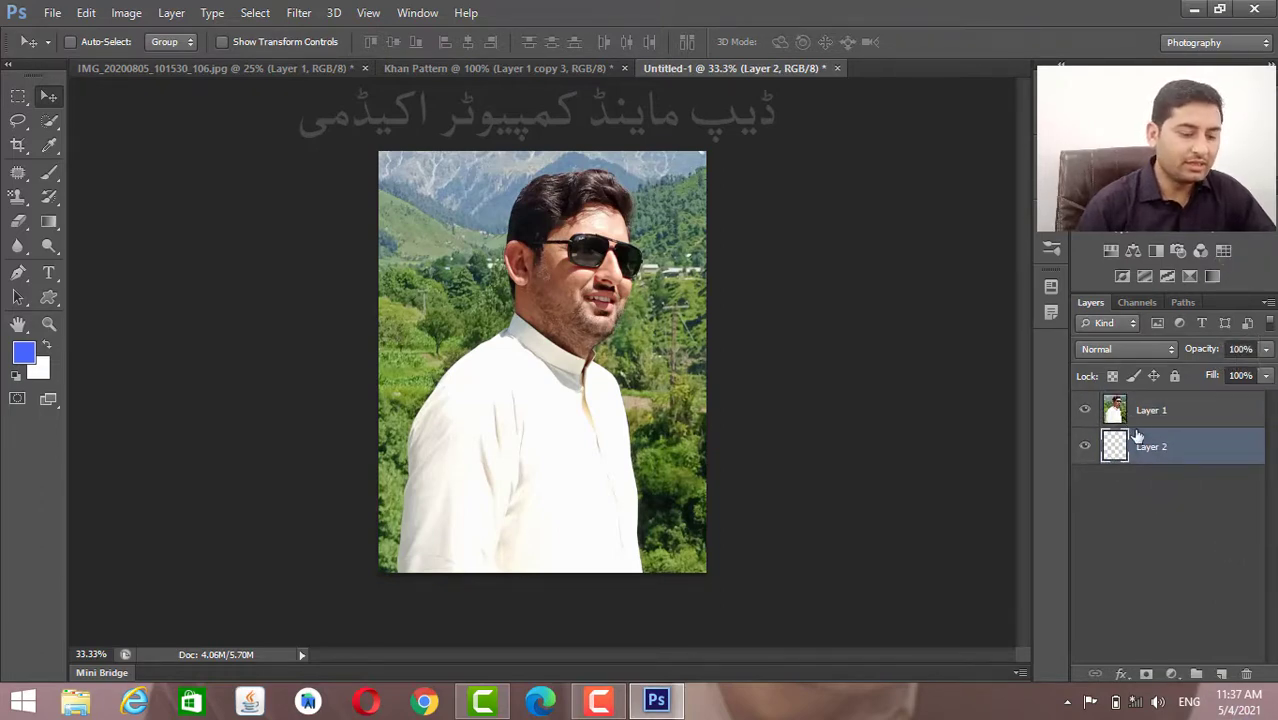
# Try to enlarge the canvas slightly around the portrait with the Crop tool.
pyautogui.press('c')
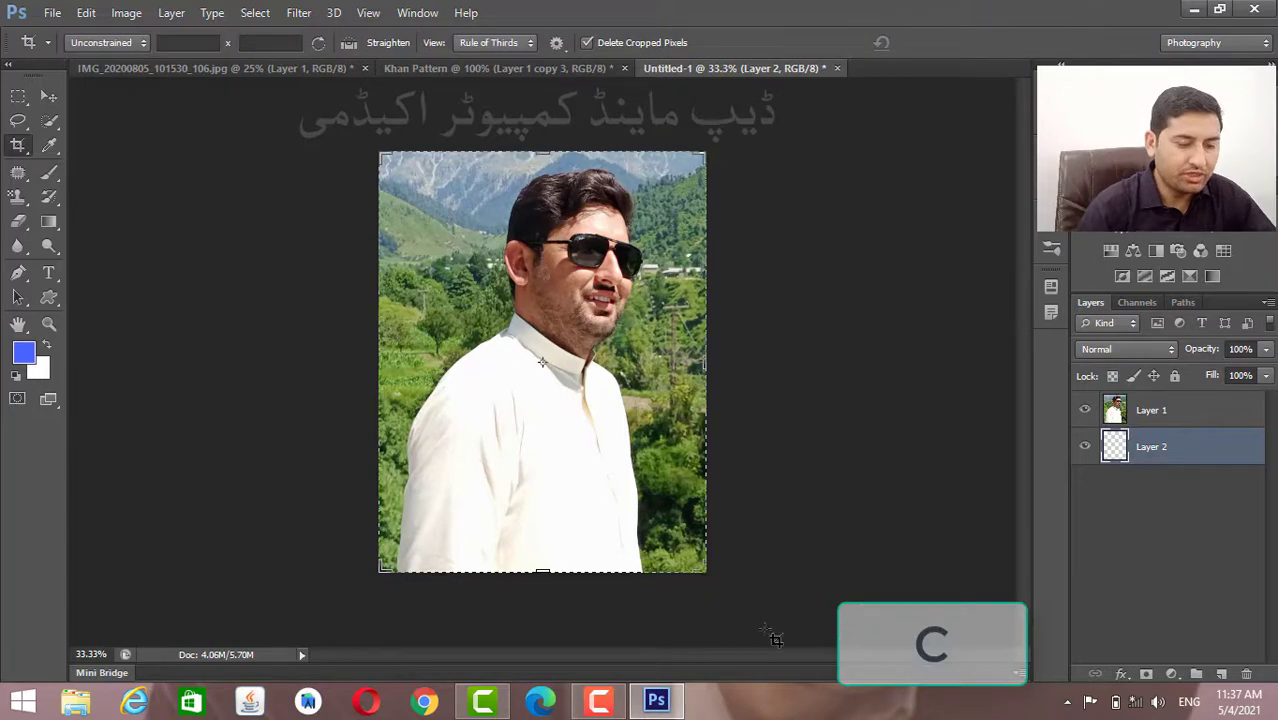
pyautogui.moveTo(702, 569); pyautogui.dragTo(710, 585)
pyautogui.press('Return')
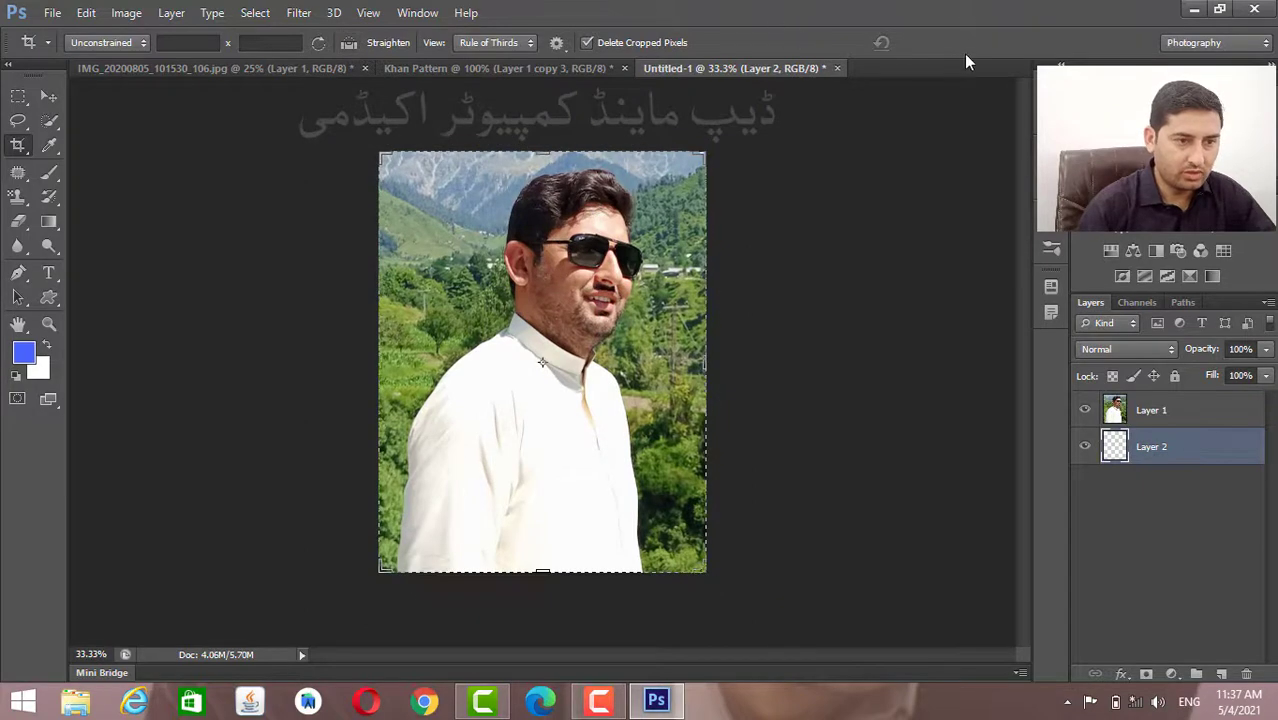
pyautogui.hotkey('ctrl', 'z')
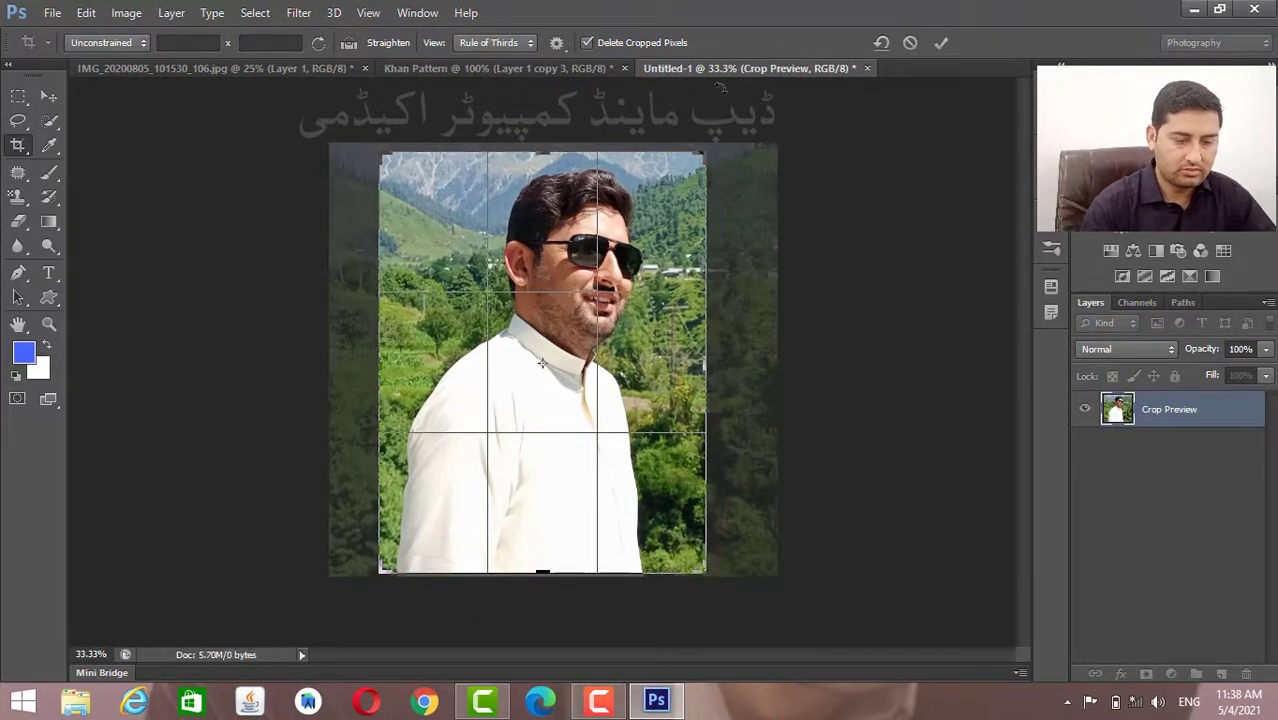
pyautogui.press('Return')
pyautogui.click(1208, 420)
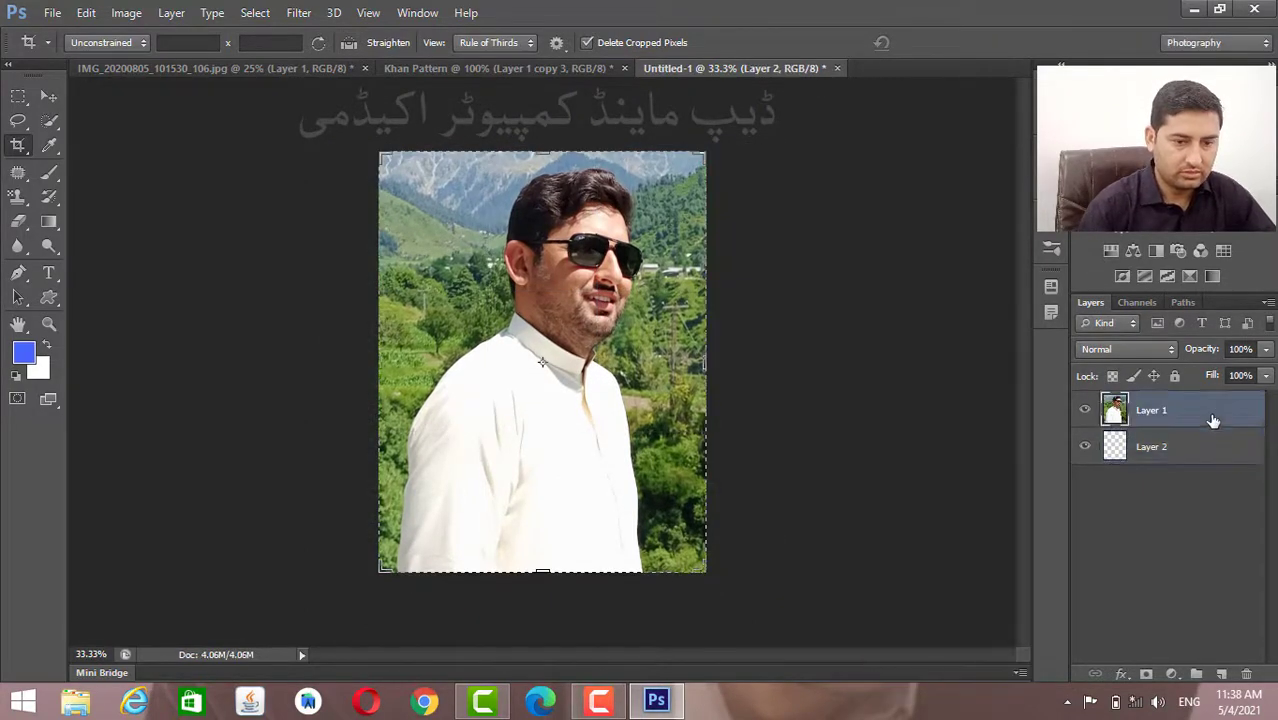
pyautogui.hotkey('ctrl', 'z')
pyautogui.press('Return')
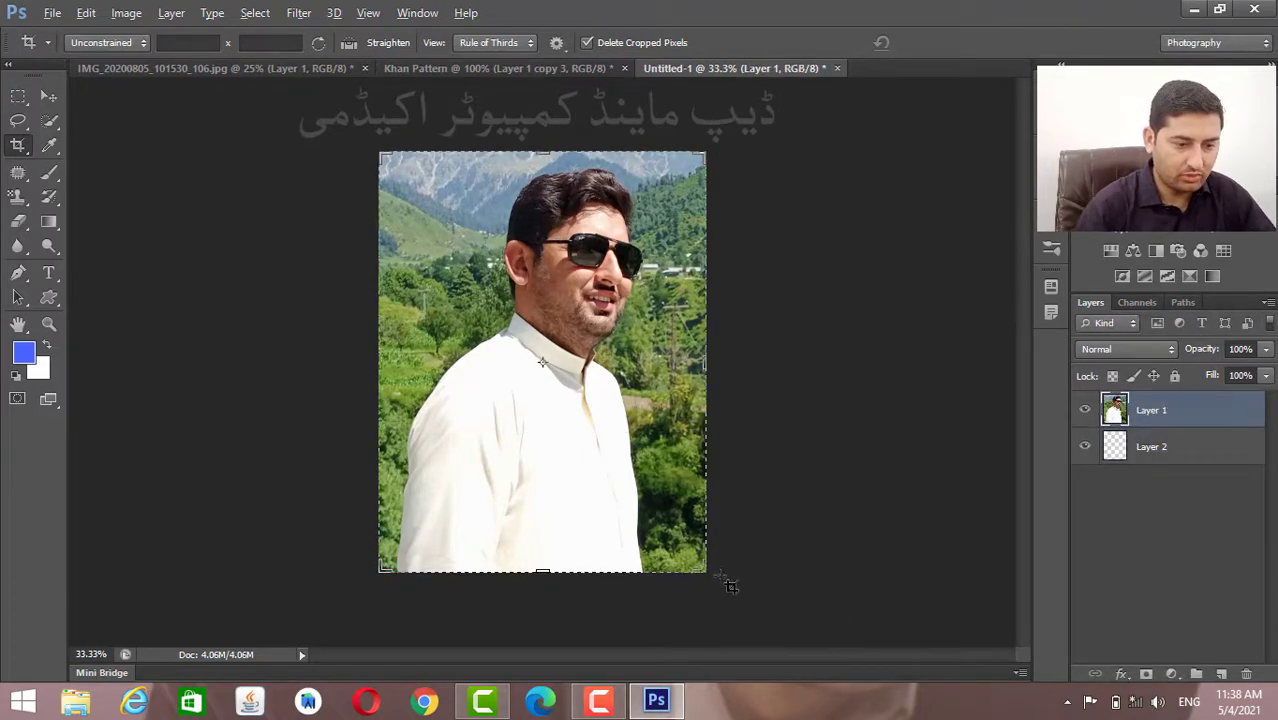
# Extend the canvas evenly from the center with Crop, adding a narrow empty margin on all four sides of the portrait.
pyautogui.hotkey('shift', 'alt')
pyautogui.moveTo(705, 571); pyautogui.dragTo(712, 578)
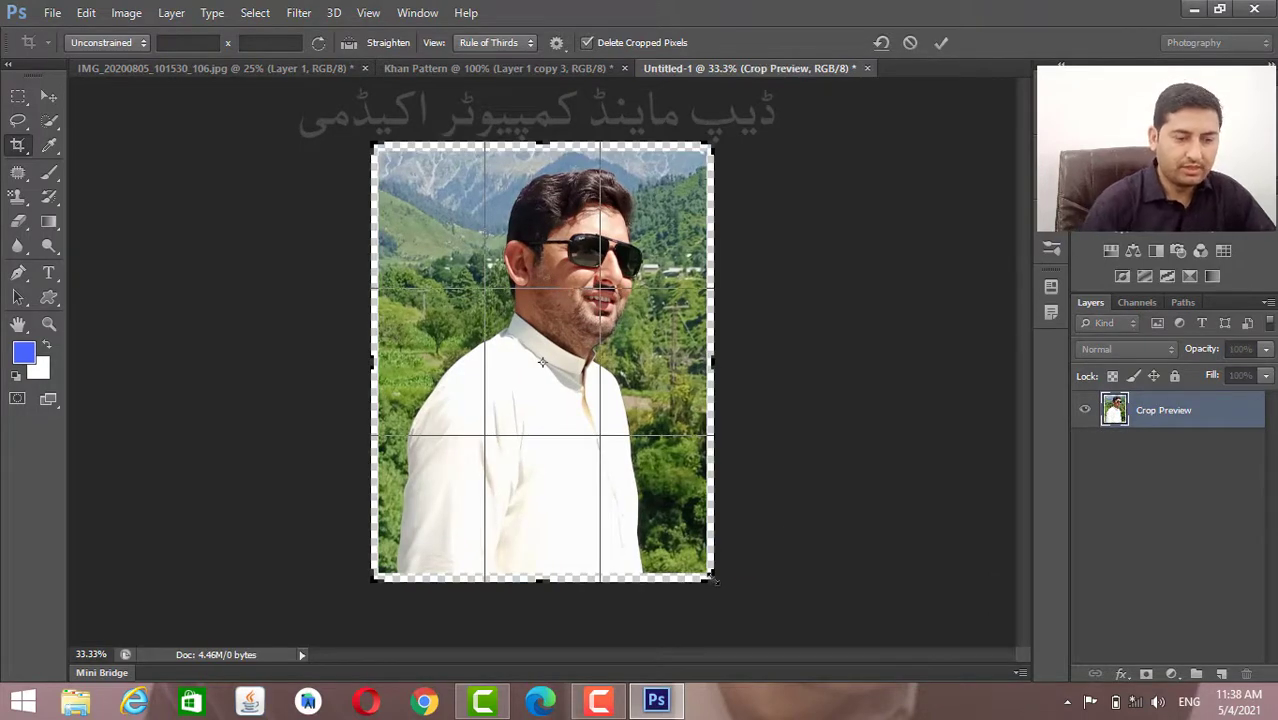
pyautogui.press('Return')
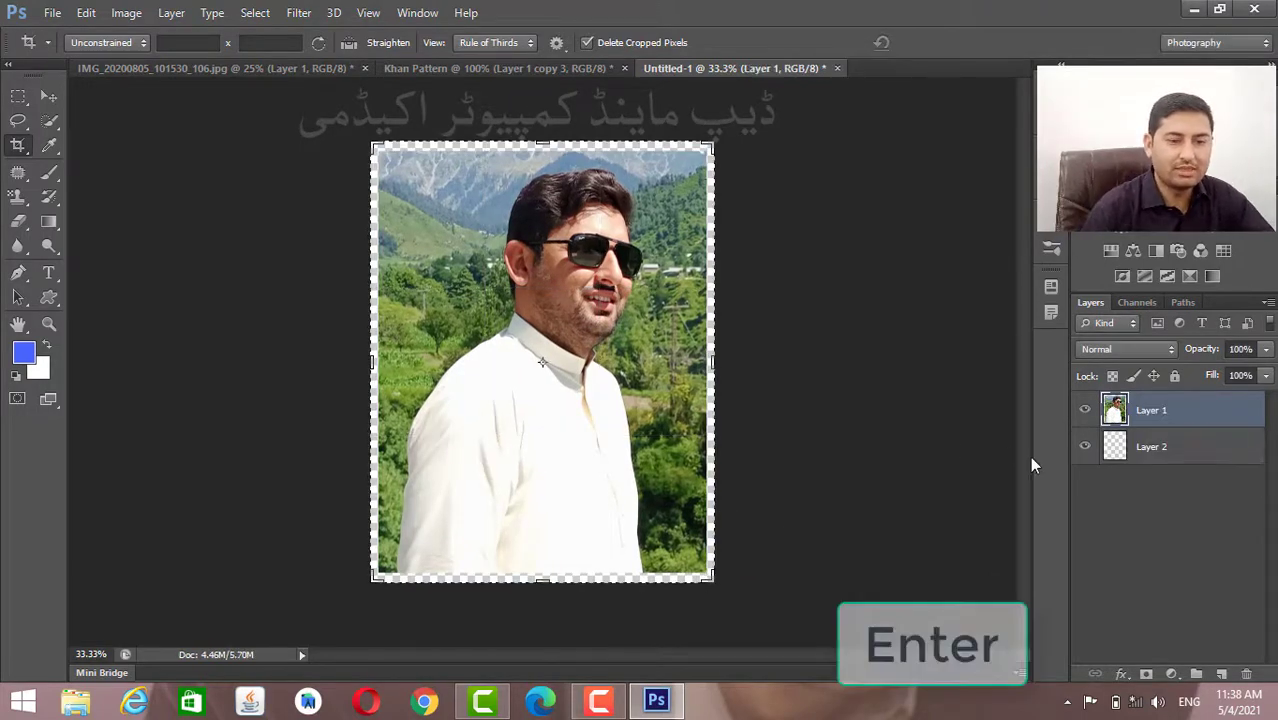
# Fill Layer 2 with white as a border around the portrait and merge it with Layer 1.
pyautogui.click(1148, 446)
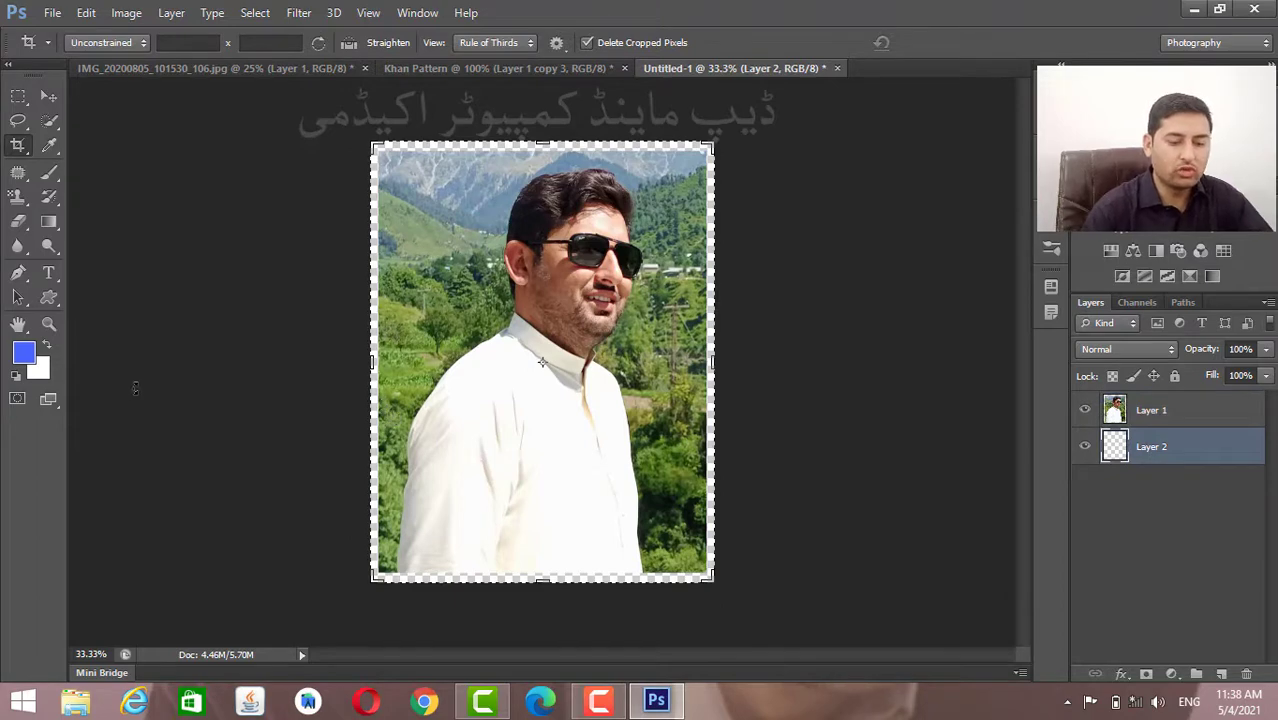
pyautogui.hotkey('ctrl', 'BackSpace')
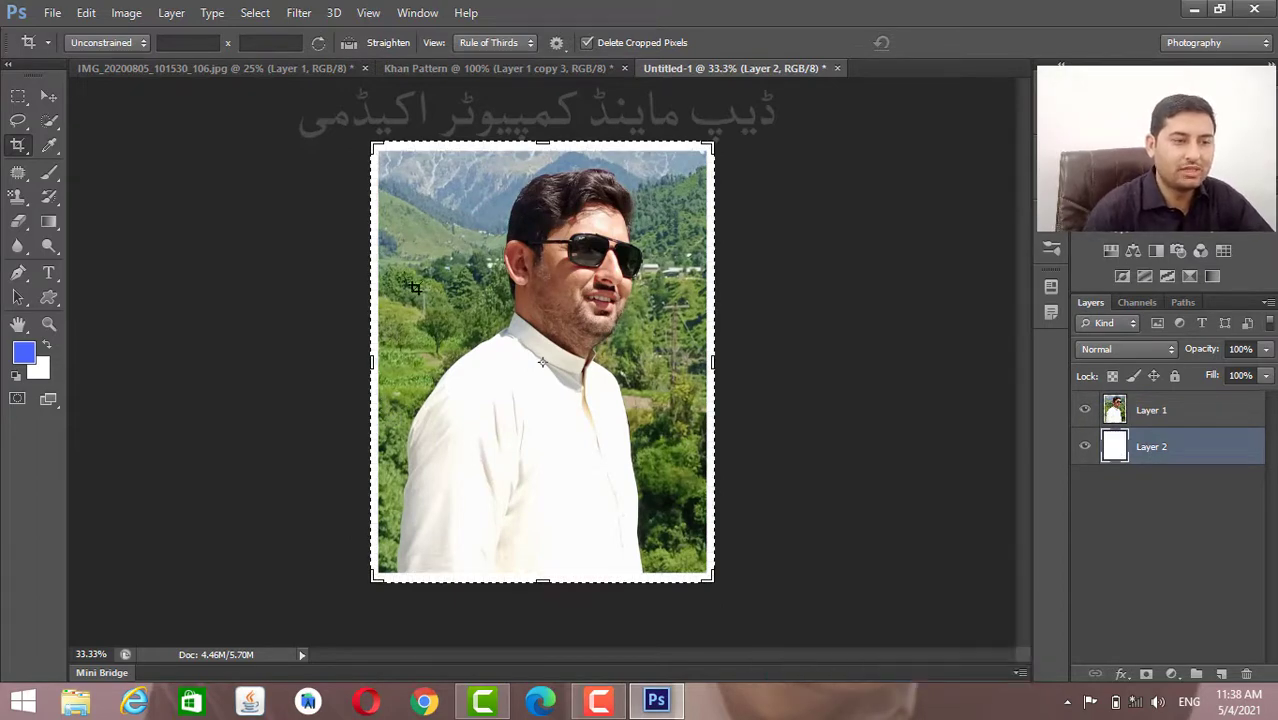
pyautogui.click(56, 92)
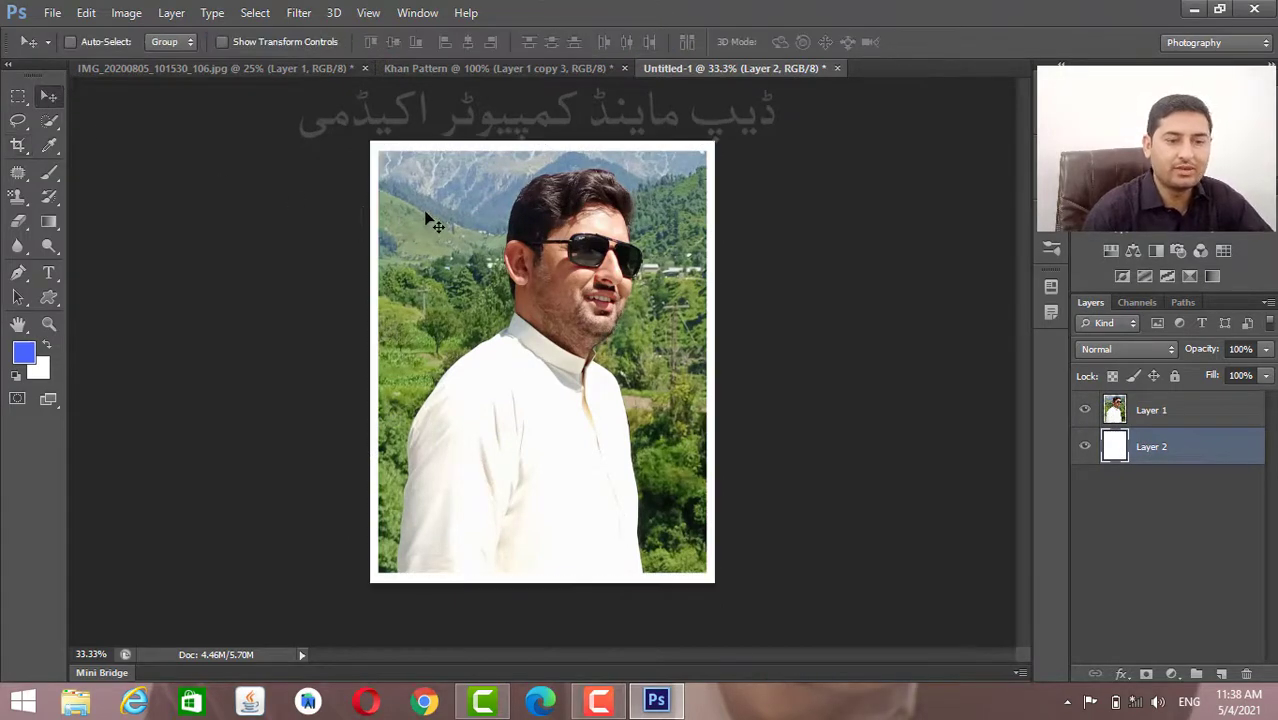
pyautogui.keyDown('shift'); pyautogui.click(1168, 416); pyautogui.keyUp('shift')
pyautogui.hotkey('ctrl', 'e')
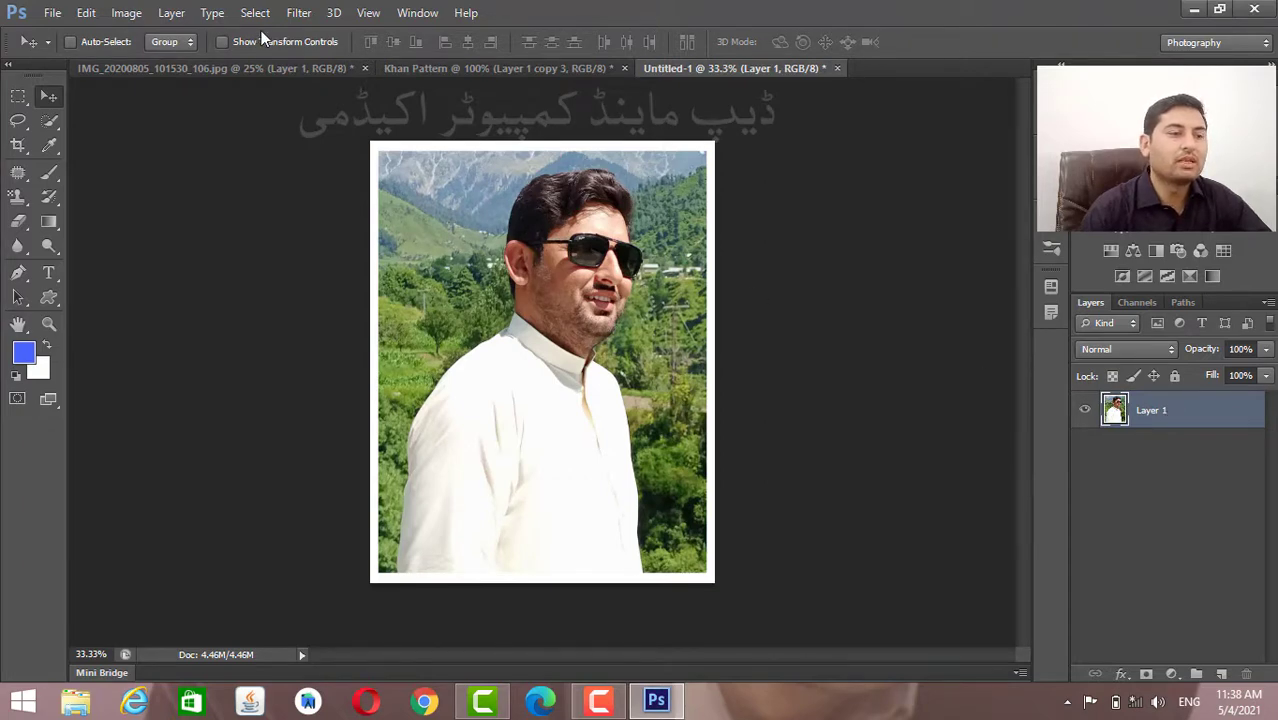
# Define the white-bordered portrait as a pattern, naming it with the person's first name.
pyautogui.click(86, 13)
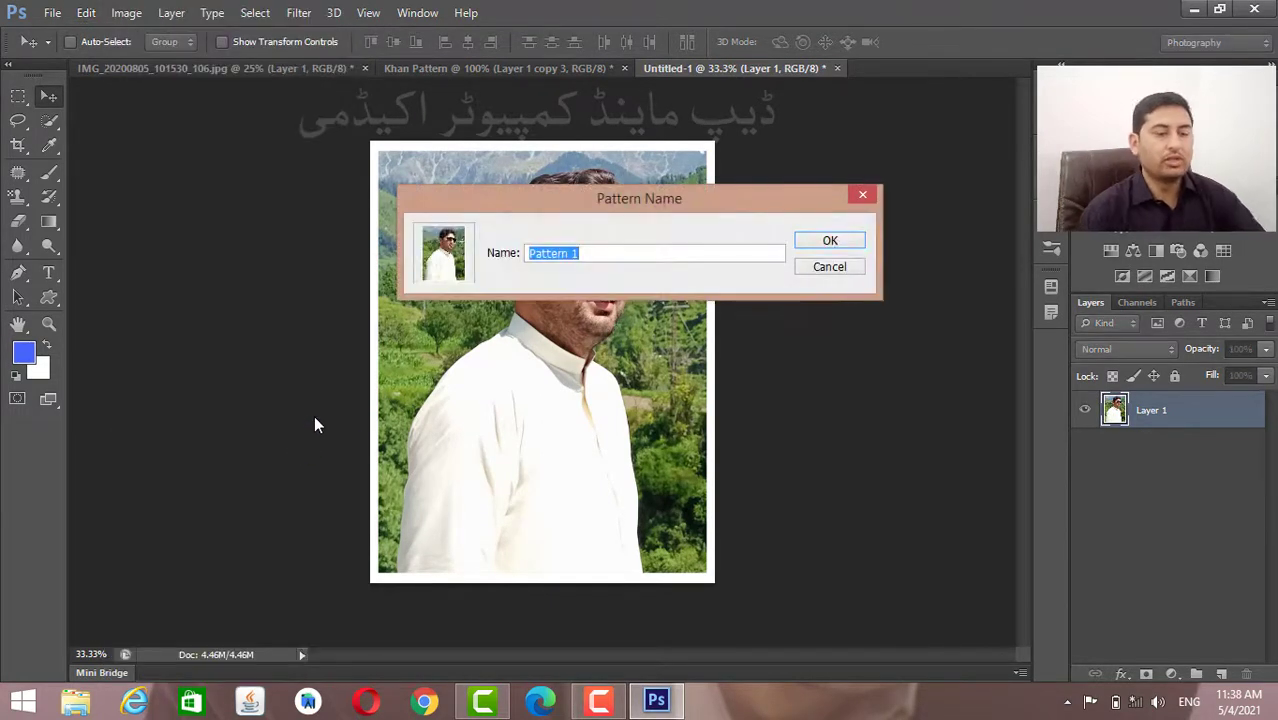
pyautogui.write('Alamgir')
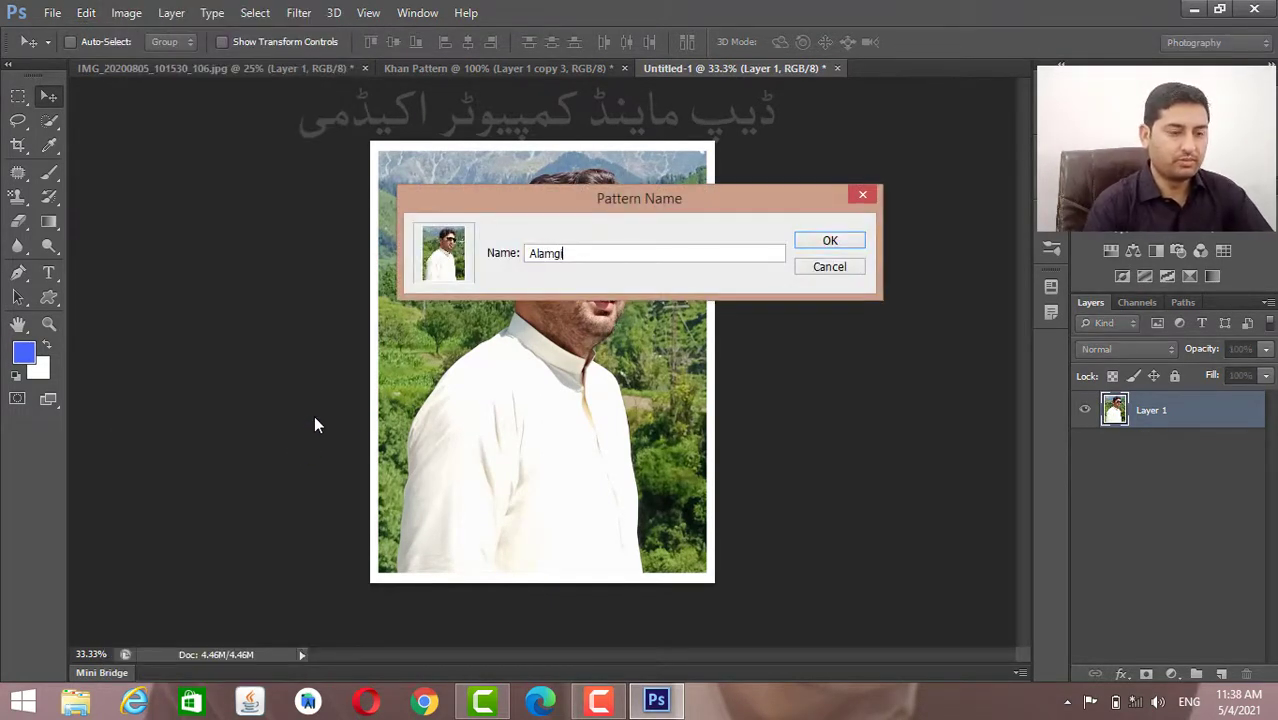
pyautogui.click(849, 243)
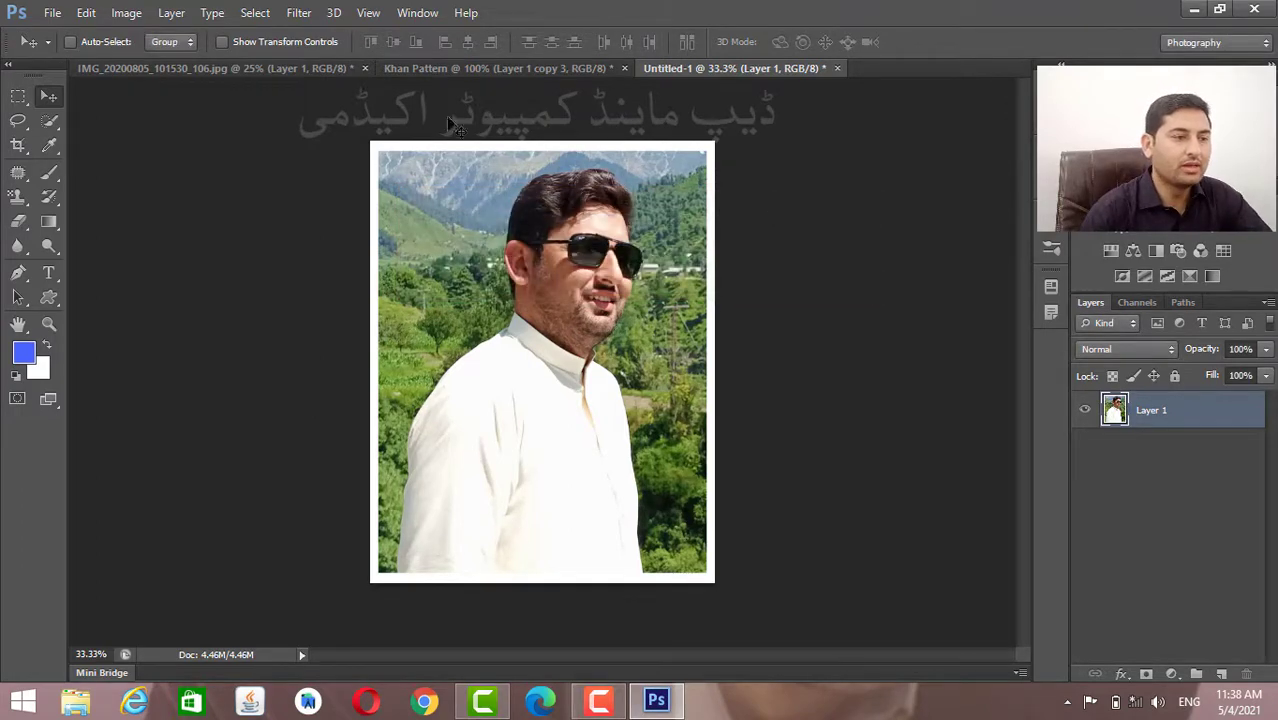
# Create a new document from the Photo preset at Landscape, 8 x 10, and convert its Background into a regular layer.
pyautogui.click(52, 13)
pyautogui.click(66, 35)
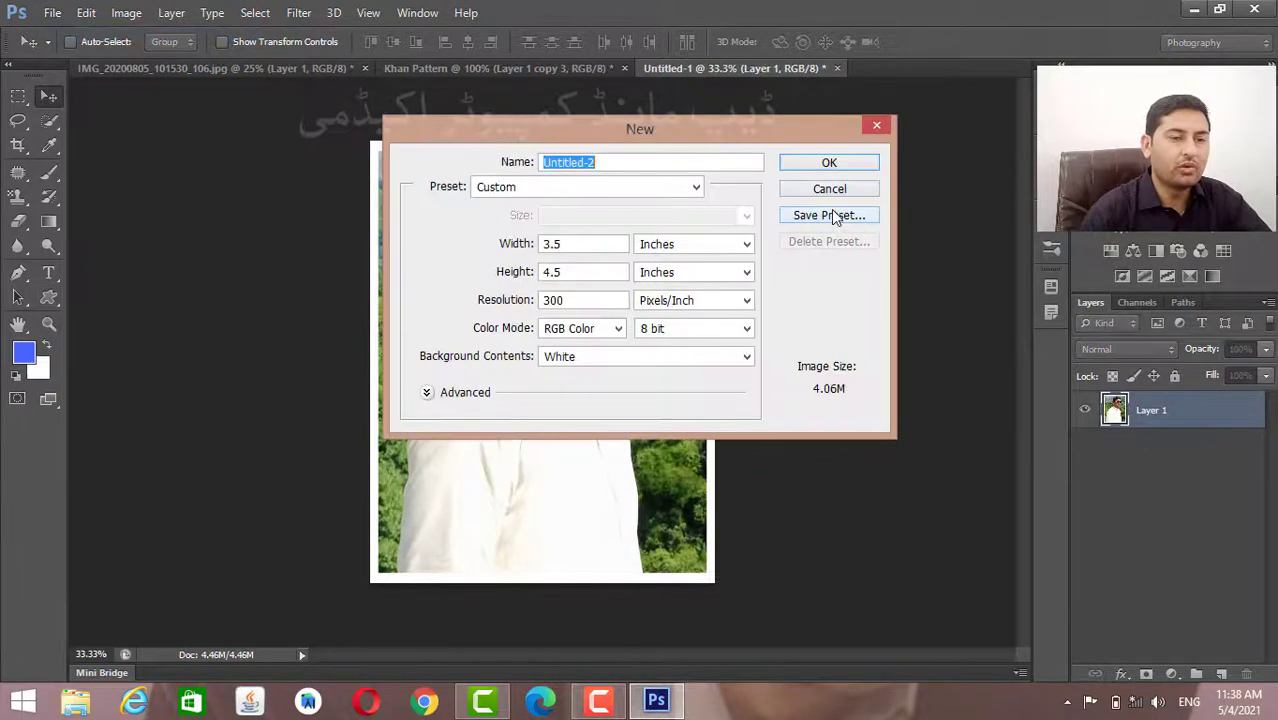
pyautogui.click(697, 186)
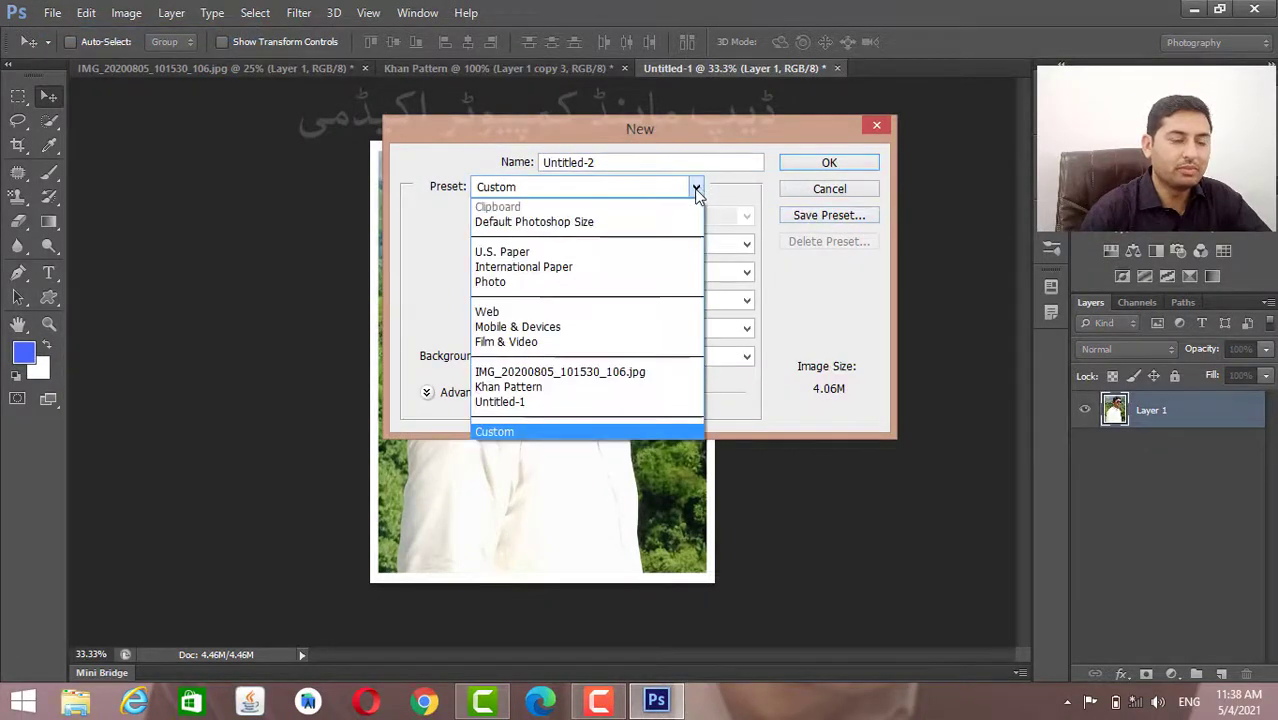
pyautogui.click(684, 284)
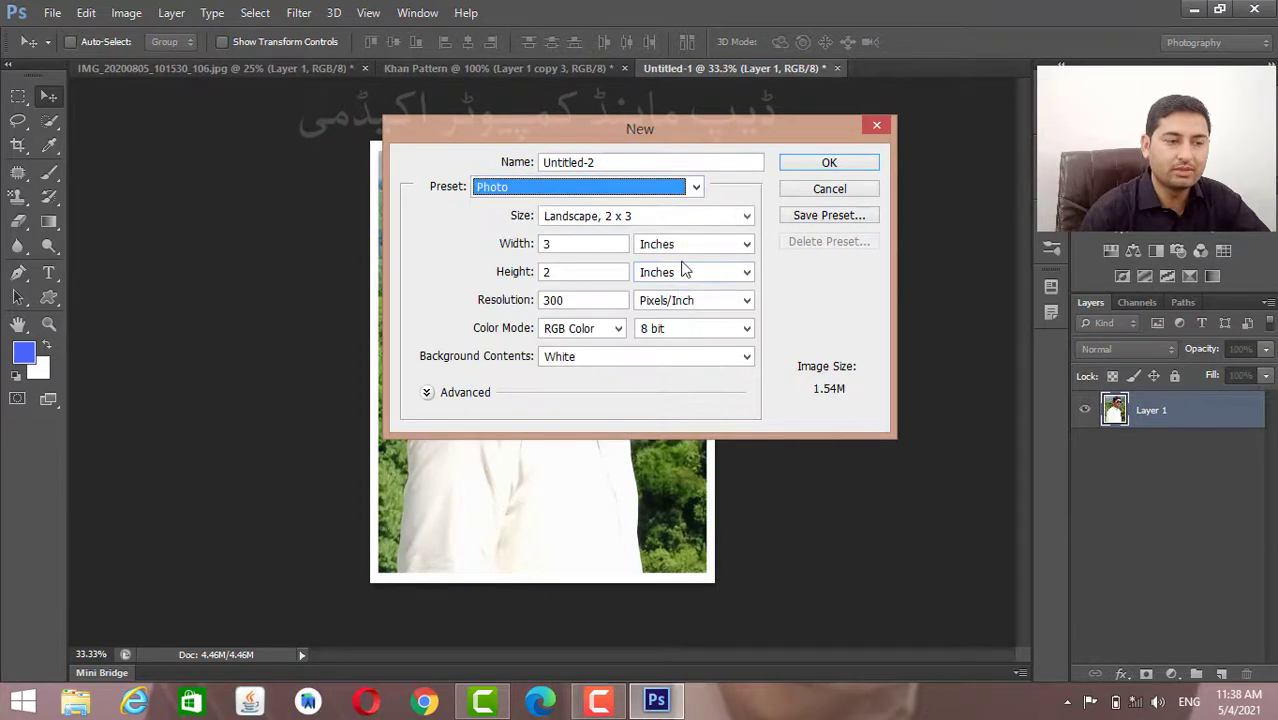
pyautogui.click(750, 218)
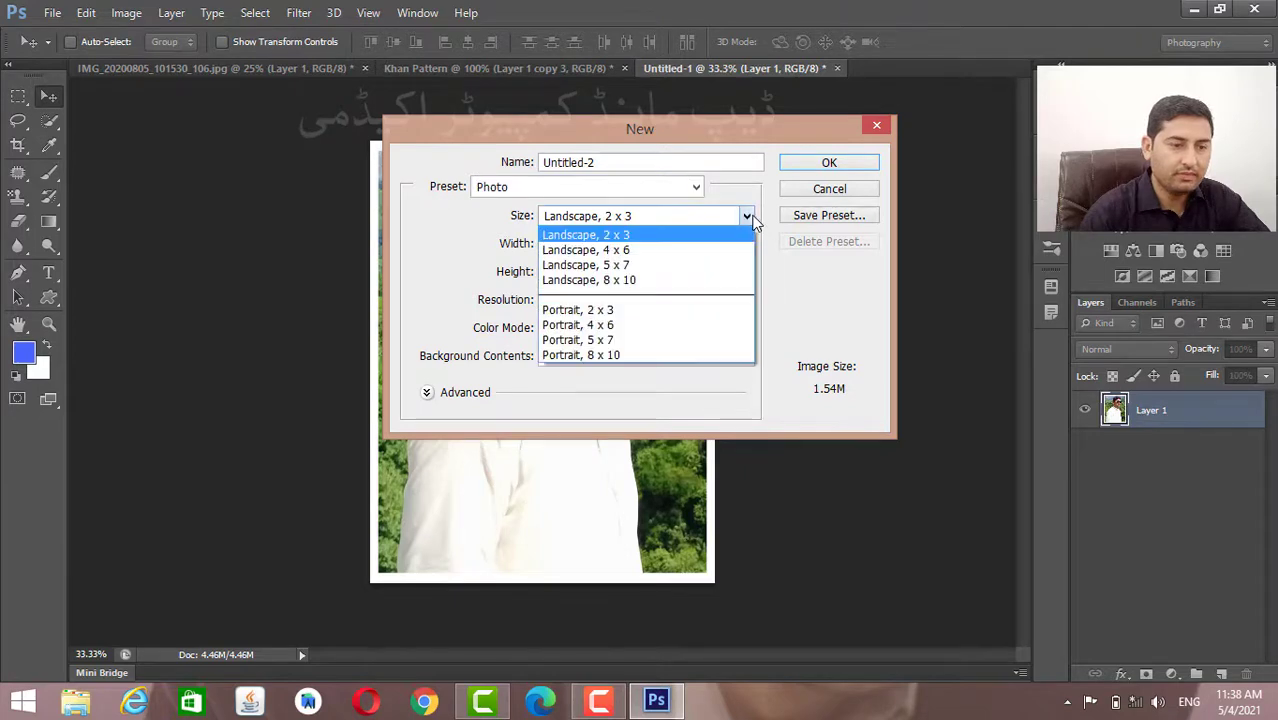
pyautogui.click(728, 281)
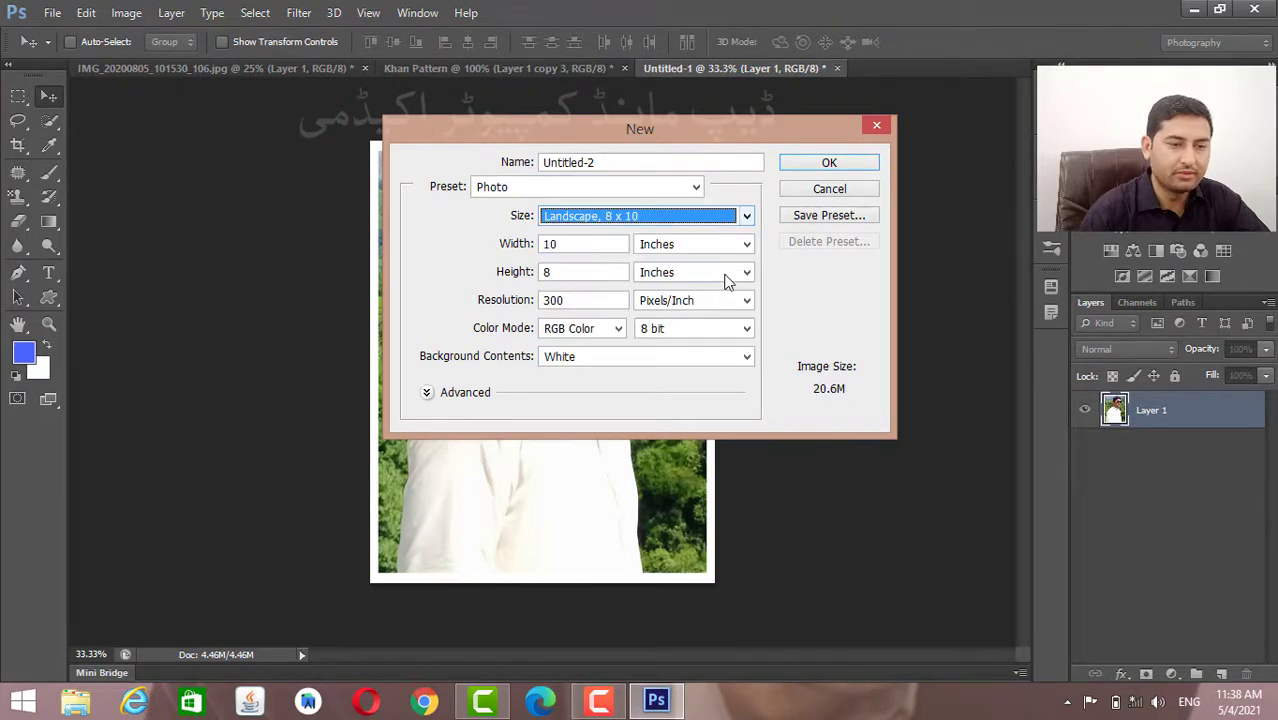
pyautogui.click(820, 164)
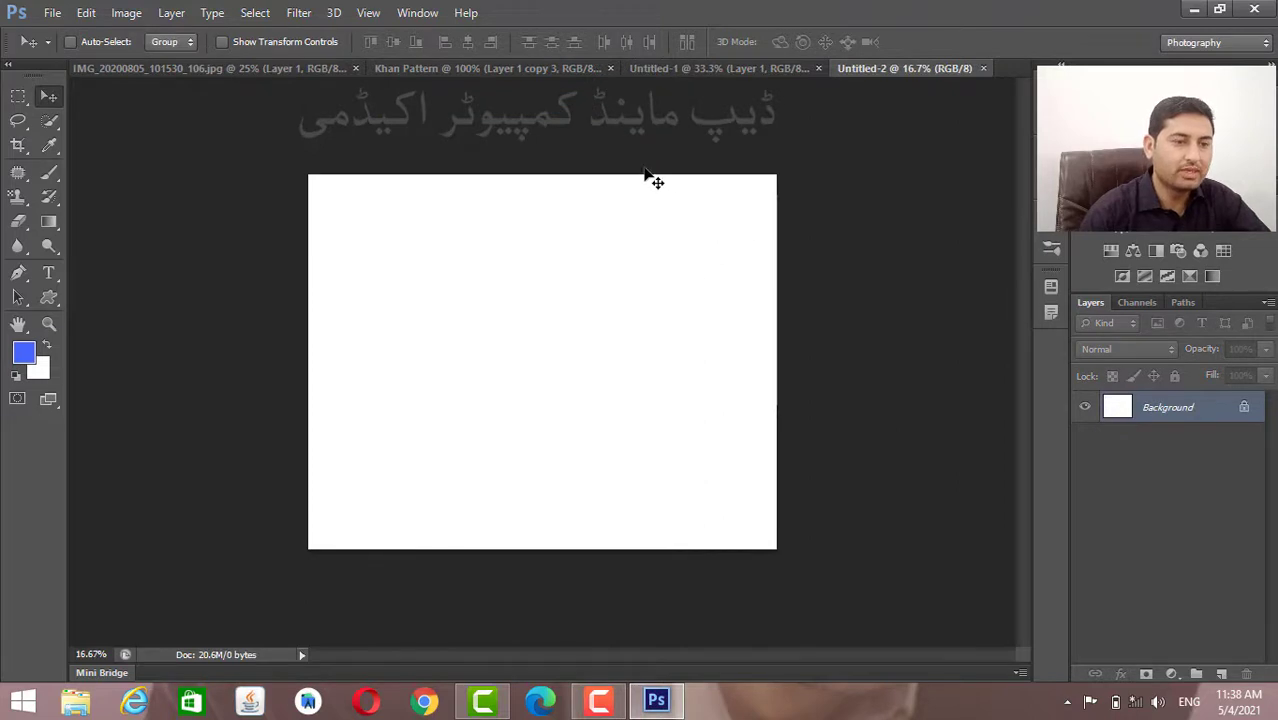
pyautogui.doubleClick(1188, 413)
pyautogui.click(798, 222)
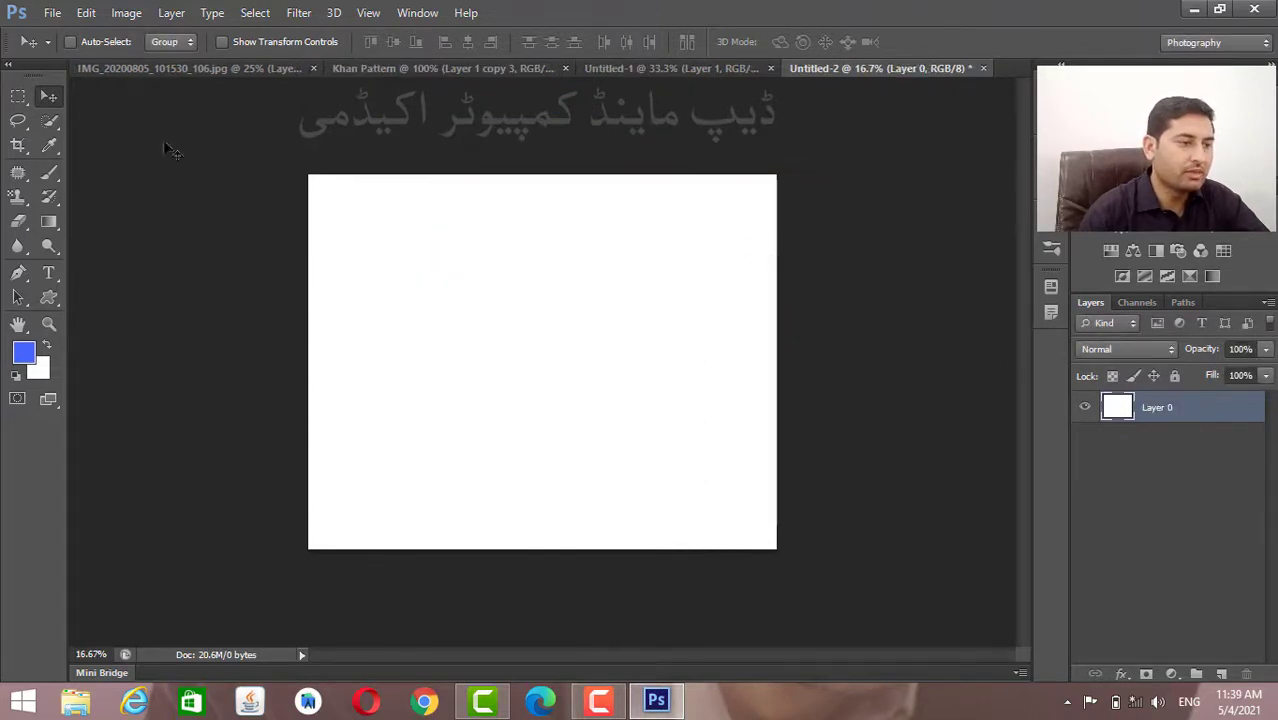
# Activate the Pattern Stamp tool and choose the white-bordered portrait as its pattern.
pyautogui.click(20, 200)
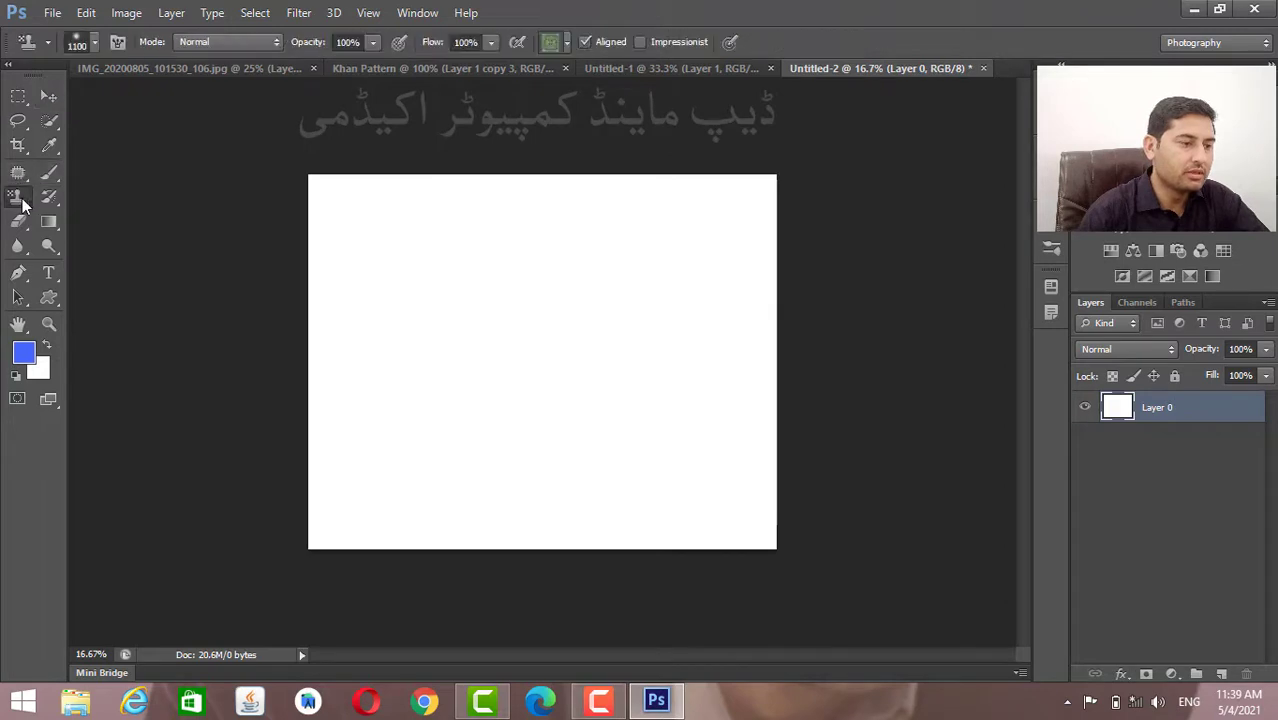
pyautogui.rightClick(22, 203)
pyautogui.click(76, 218)
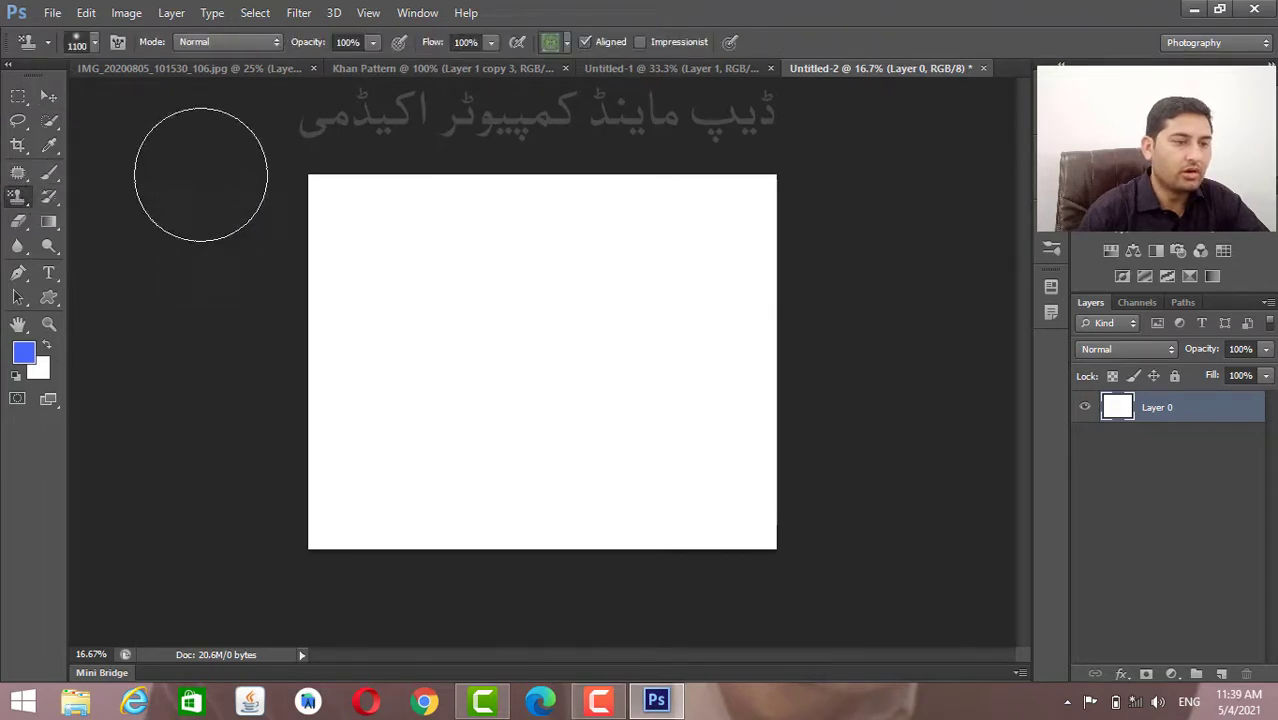
pyautogui.click(565, 44)
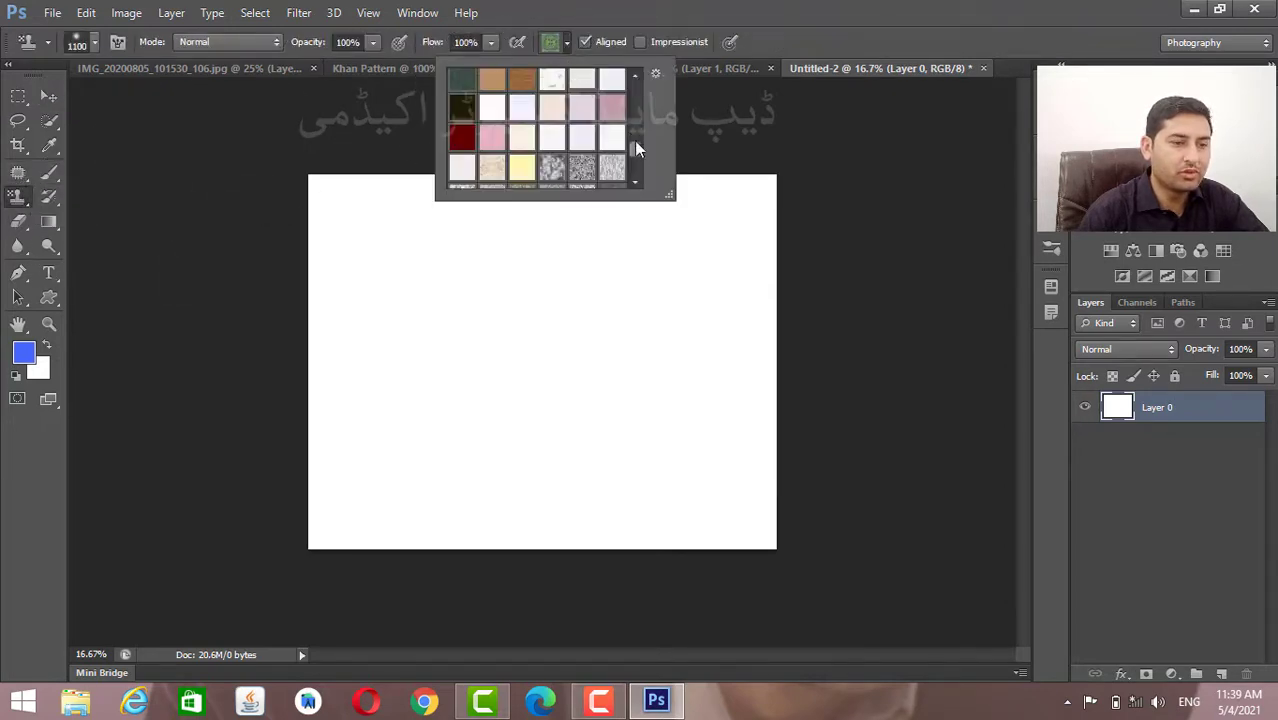
pyautogui.moveTo(638, 157); pyautogui.dragTo(639, 189)
pyautogui.click(461, 176)
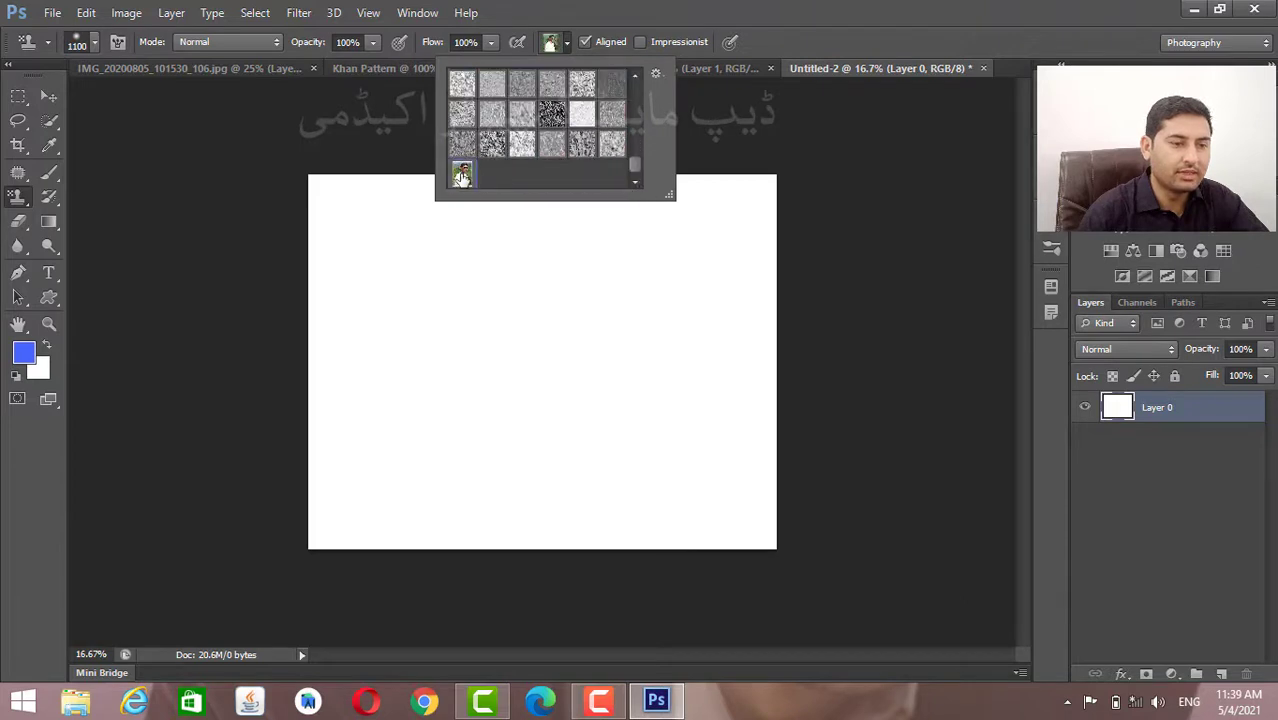
pyautogui.click(732, 8)
# Try painting the portrait pattern across the whole 8 x 10 canvas, and undo the painting.
pyautogui.moveTo(491, 265)
pyautogui.mouseDown()
pyautogui.moveTo(419, 260)
pyautogui.moveTo(357, 288)
pyautogui.moveTo(525, 251)
pyautogui.moveTo(417, 310)
pyautogui.moveTo(628, 233)
pyautogui.moveTo(533, 240)
pyautogui.moveTo(739, 326)
pyautogui.moveTo(467, 388)
pyautogui.moveTo(619, 282)
pyautogui.moveTo(300, 374)
pyautogui.moveTo(626, 395)
pyautogui.moveTo(373, 421)
pyautogui.moveTo(641, 488)
pyautogui.moveTo(753, 468)
pyautogui.moveTo(465, 514)
pyautogui.moveTo(324, 477)
pyautogui.moveTo(693, 521)
pyautogui.moveTo(713, 275)
pyautogui.moveTo(355, 442)
pyautogui.mouseUp()
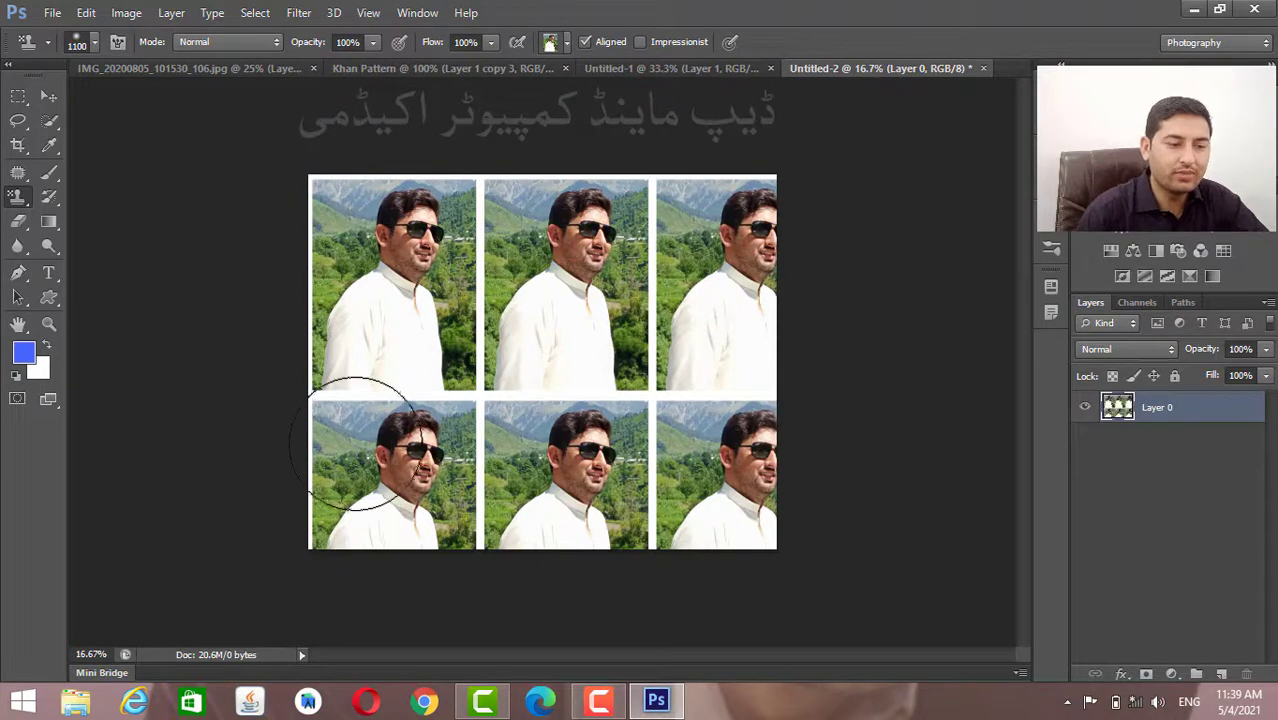
pyautogui.hotkey('ctrl', 'z')
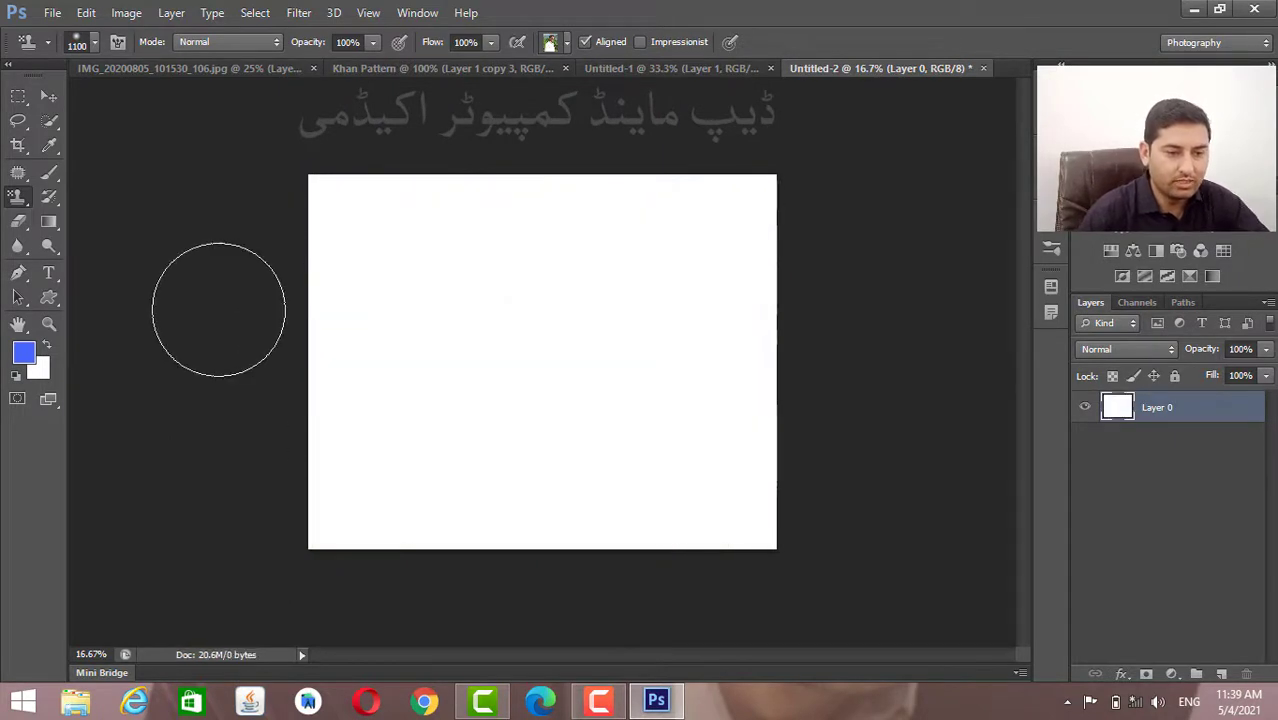
# Extend the canvas with Crop to about twice its width and somewhat taller downward, and fill the layer with white.
pyautogui.press('c')
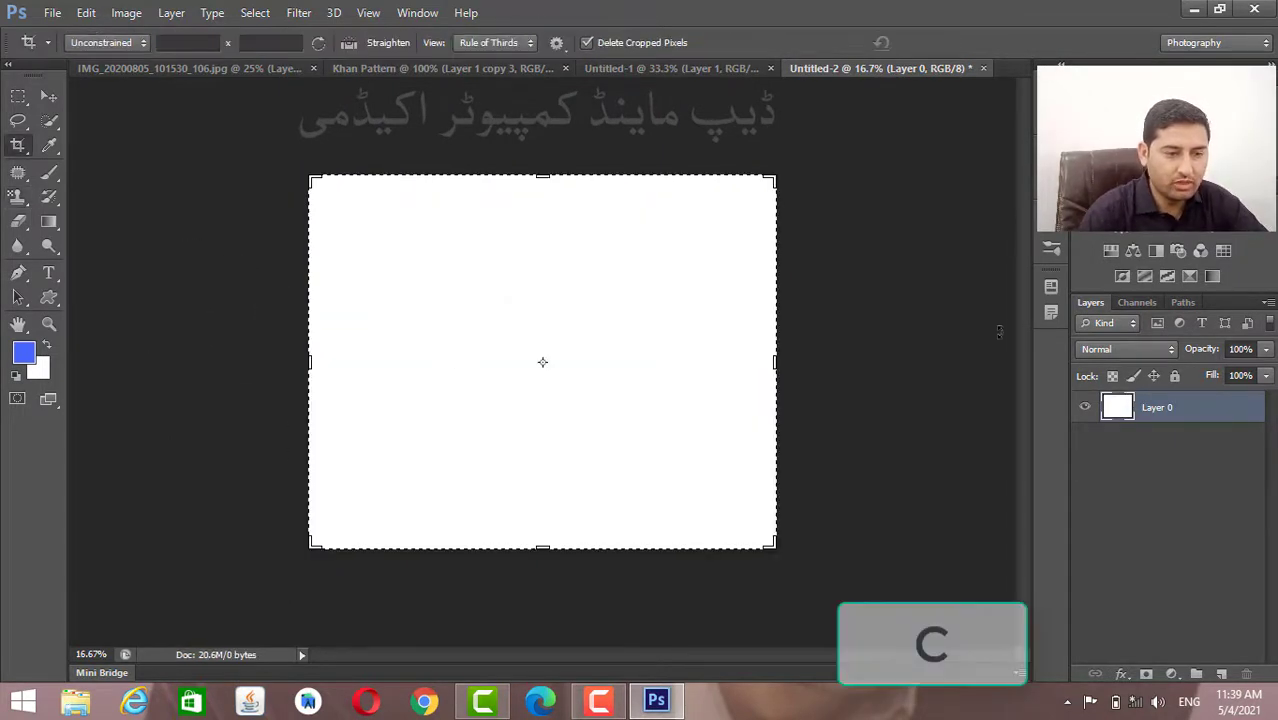
pyautogui.moveTo(770, 367); pyautogui.dragTo(996, 362)
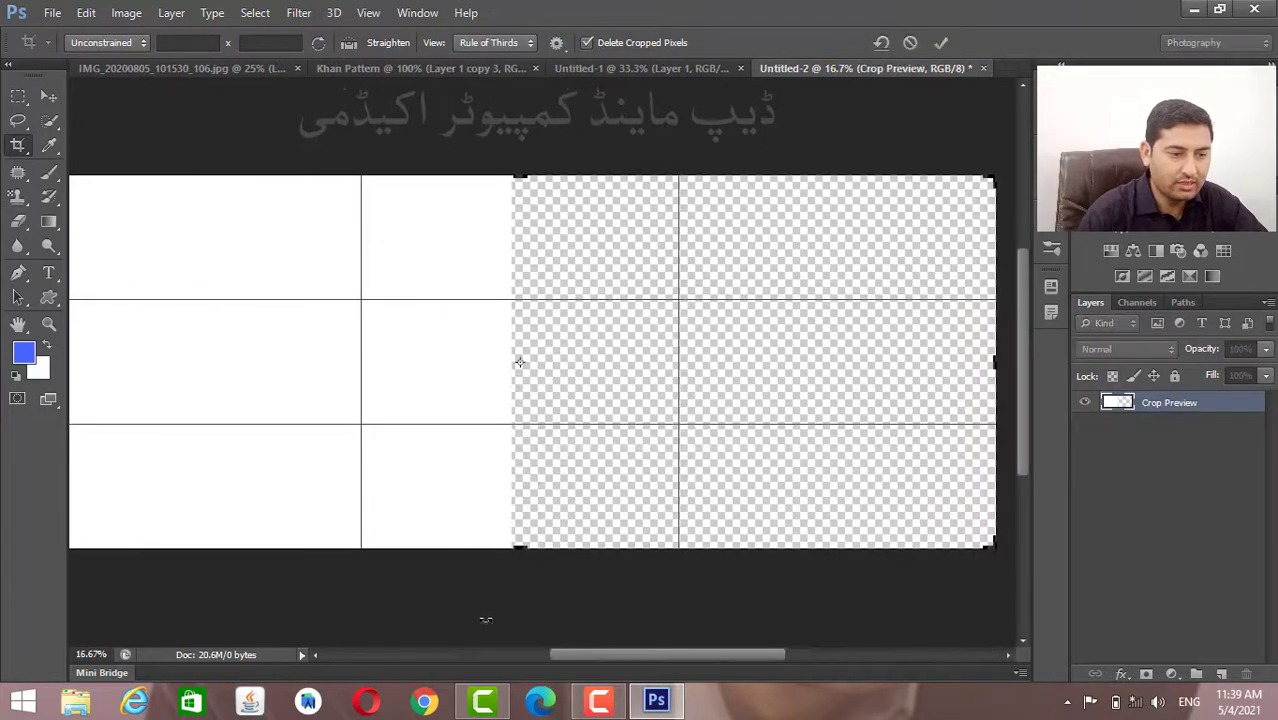
pyautogui.moveTo(529, 553); pyautogui.dragTo(525, 605)
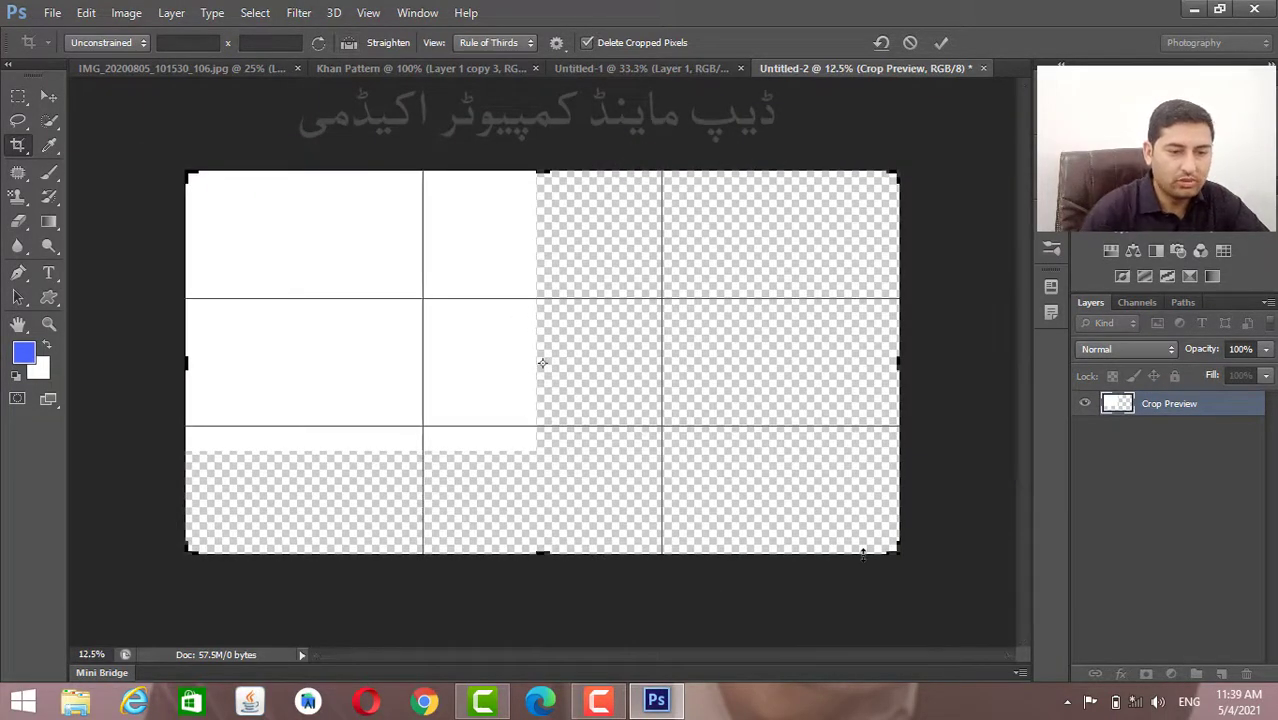
pyautogui.press('Return')
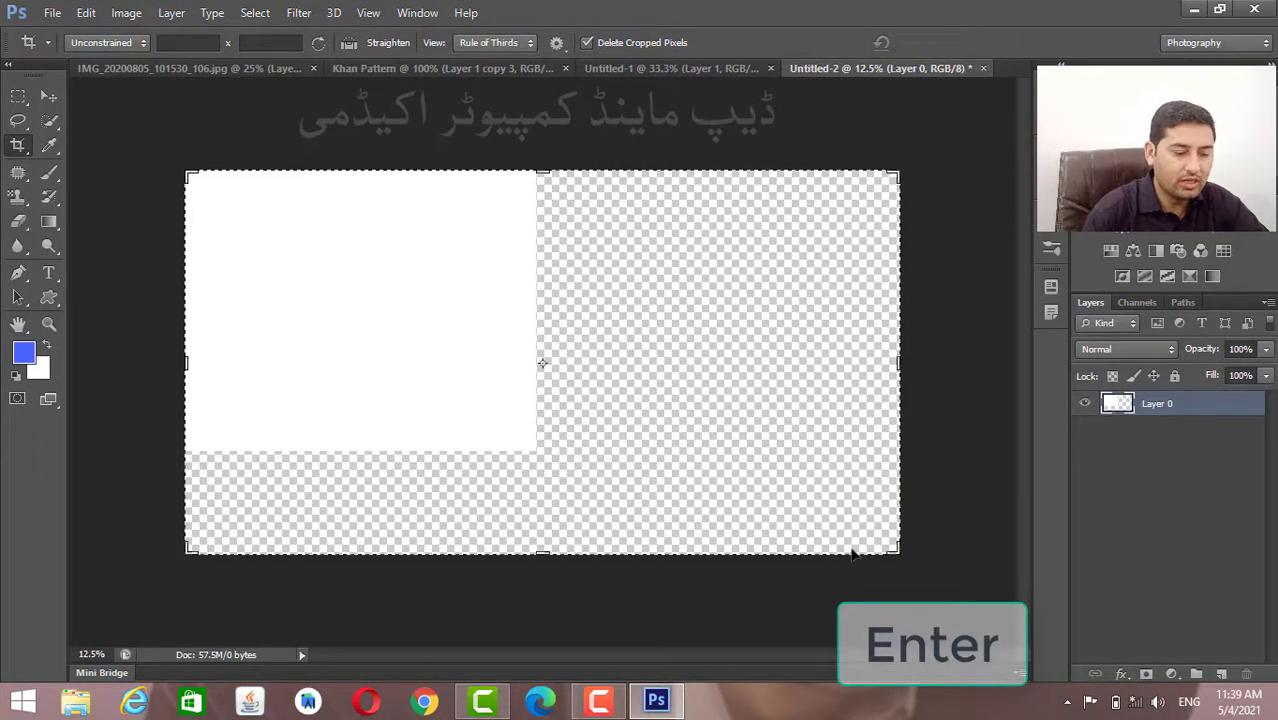
pyautogui.hotkey('ctrl', 'BackSpace')
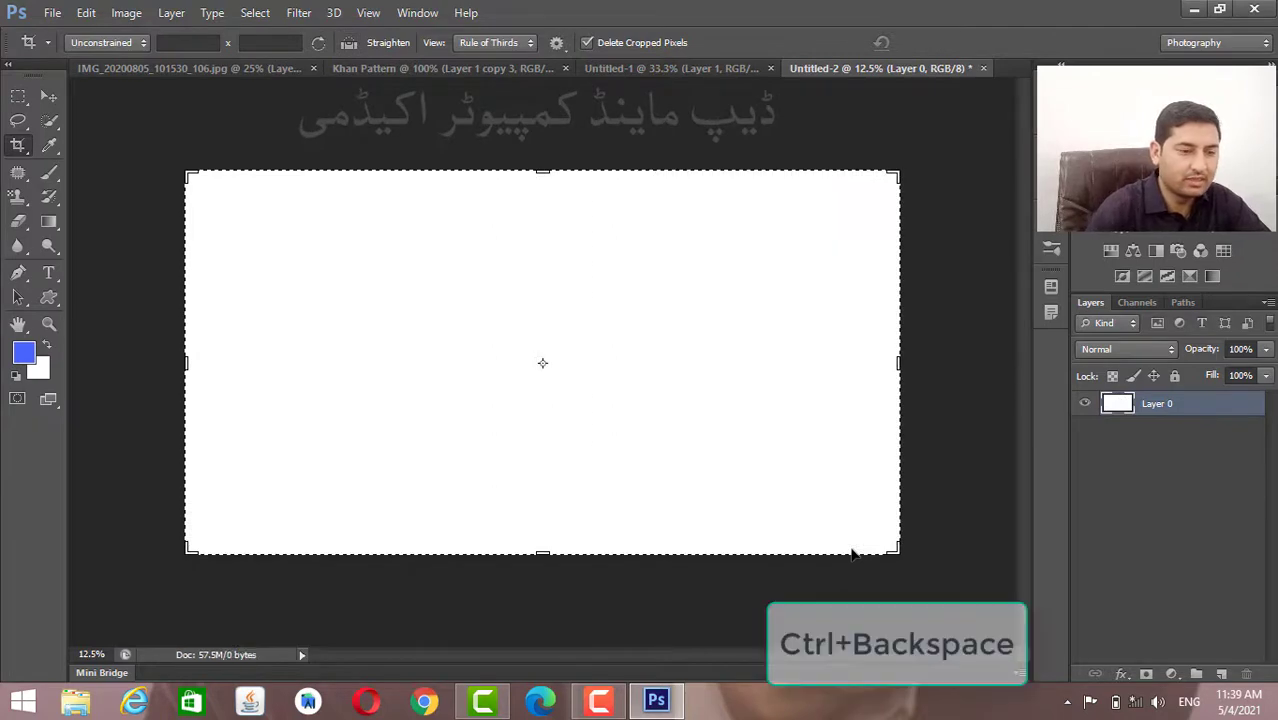
# Paint the portrait pattern over the entire enlarged canvas with the Pattern Stamp tool.
pyautogui.click(17, 197)
pyautogui.click(72, 213)
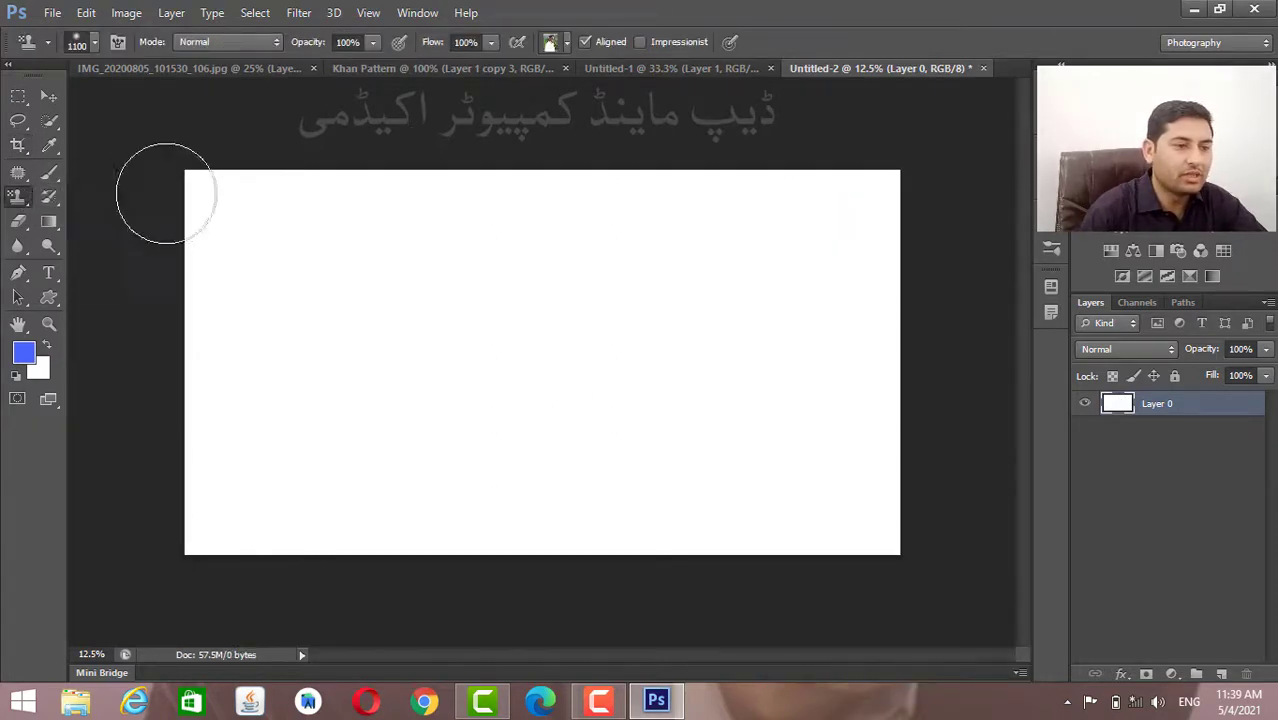
pyautogui.click(566, 42)
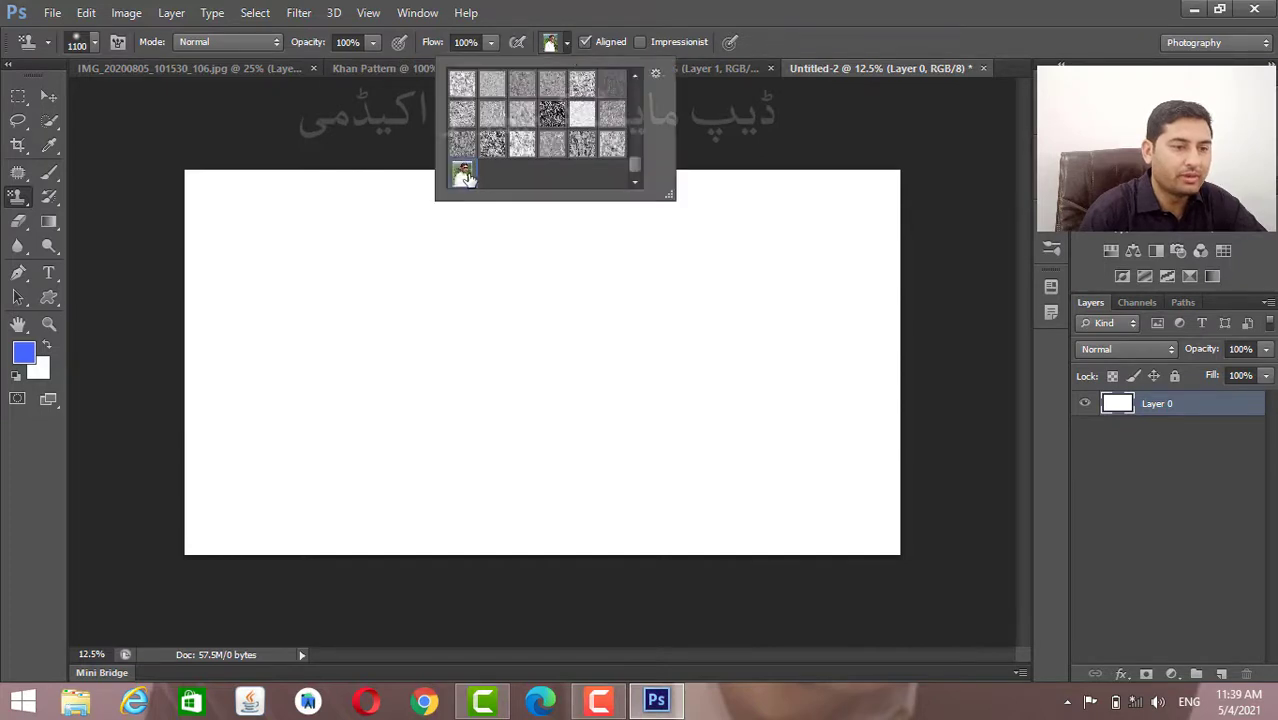
pyautogui.click(614, 9)
pyautogui.moveTo(540, 272)
pyautogui.mouseDown()
pyautogui.moveTo(479, 281)
pyautogui.moveTo(350, 220)
pyautogui.moveTo(240, 293)
pyautogui.moveTo(236, 185)
pyautogui.moveTo(300, 244)
pyautogui.moveTo(394, 288)
pyautogui.moveTo(657, 249)
pyautogui.moveTo(673, 194)
pyautogui.moveTo(688, 271)
pyautogui.moveTo(722, 254)
pyautogui.moveTo(561, 305)
pyautogui.moveTo(882, 216)
pyautogui.moveTo(884, 459)
pyautogui.moveTo(682, 466)
pyautogui.moveTo(337, 247)
pyautogui.moveTo(466, 146)
pyautogui.moveTo(13, 194)
pyautogui.moveTo(201, 346)
pyautogui.moveTo(164, 369)
pyautogui.moveTo(415, 427)
pyautogui.moveTo(541, 364)
pyautogui.moveTo(196, 498)
pyautogui.moveTo(403, 499)
pyautogui.moveTo(535, 474)
pyautogui.moveTo(226, 513)
pyautogui.moveTo(590, 443)
pyautogui.moveTo(665, 468)
pyautogui.moveTo(499, 550)
pyautogui.moveTo(388, 531)
pyautogui.mouseUp()
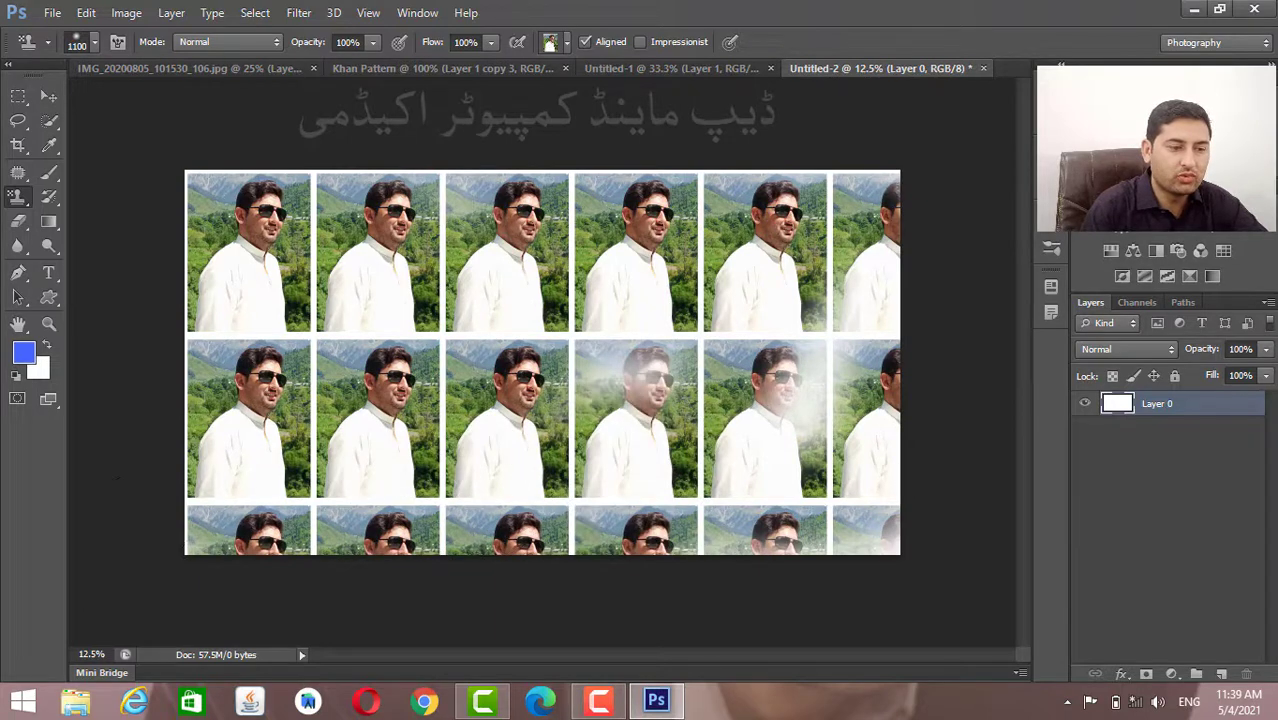
pyautogui.moveTo(613, 251)
pyautogui.mouseDown()
pyautogui.moveTo(536, 562)
pyautogui.moveTo(628, 349)
pyautogui.moveTo(648, 354)
pyautogui.moveTo(549, 473)
pyautogui.moveTo(685, 311)
pyautogui.moveTo(725, 420)
pyautogui.moveTo(751, 338)
pyautogui.moveTo(822, 420)
pyautogui.moveTo(731, 528)
pyautogui.moveTo(883, 526)
pyautogui.moveTo(875, 449)
pyautogui.moveTo(826, 313)
pyautogui.moveTo(925, 269)
pyautogui.moveTo(830, 331)
pyautogui.moveTo(810, 400)
pyautogui.mouseUp()
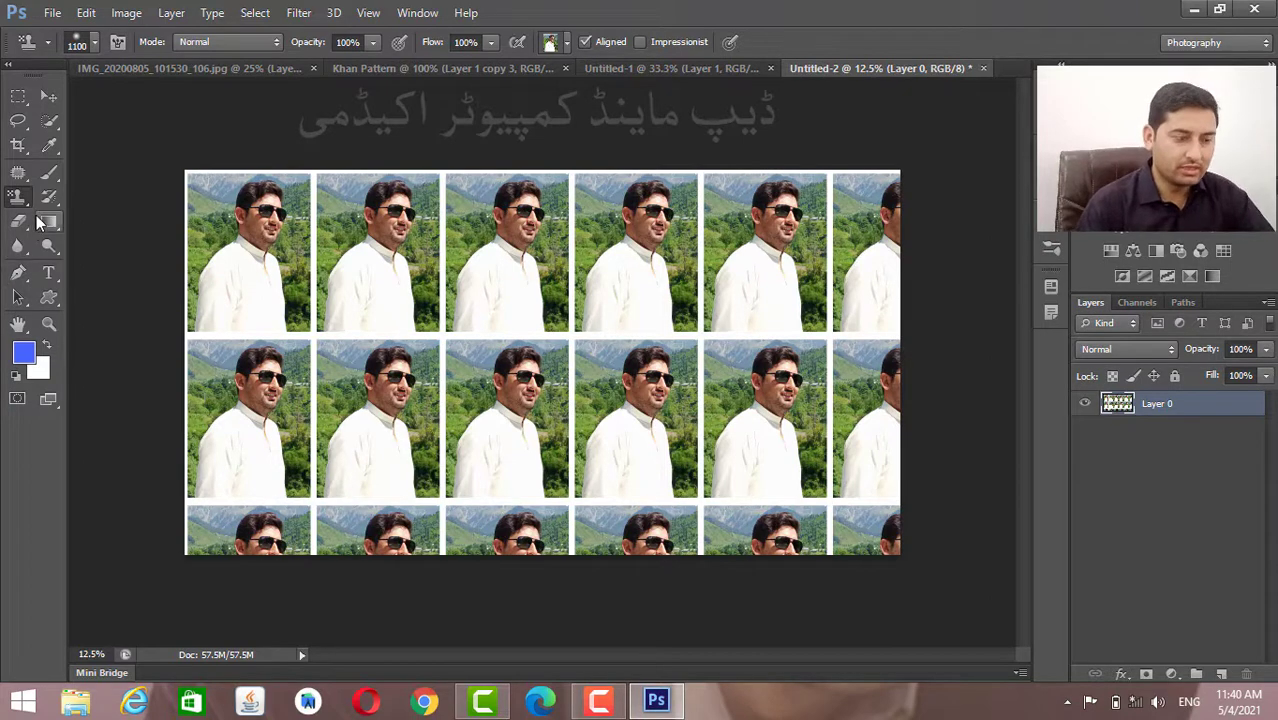
# Crop off the partial portraits along the right and bottom edges, keeping two rows of five portraits.
pyautogui.press('c')
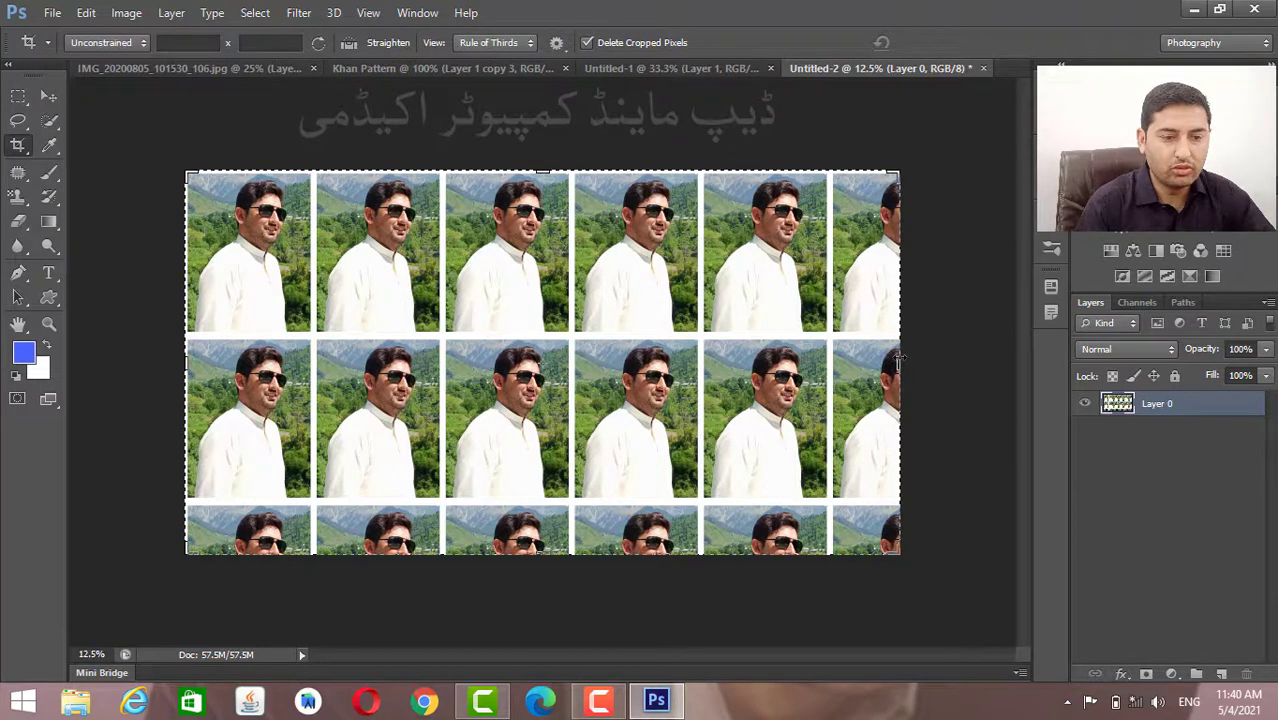
pyautogui.moveTo(899, 360); pyautogui.dragTo(867, 362)
pyautogui.moveTo(636, 557); pyautogui.dragTo(620, 533)
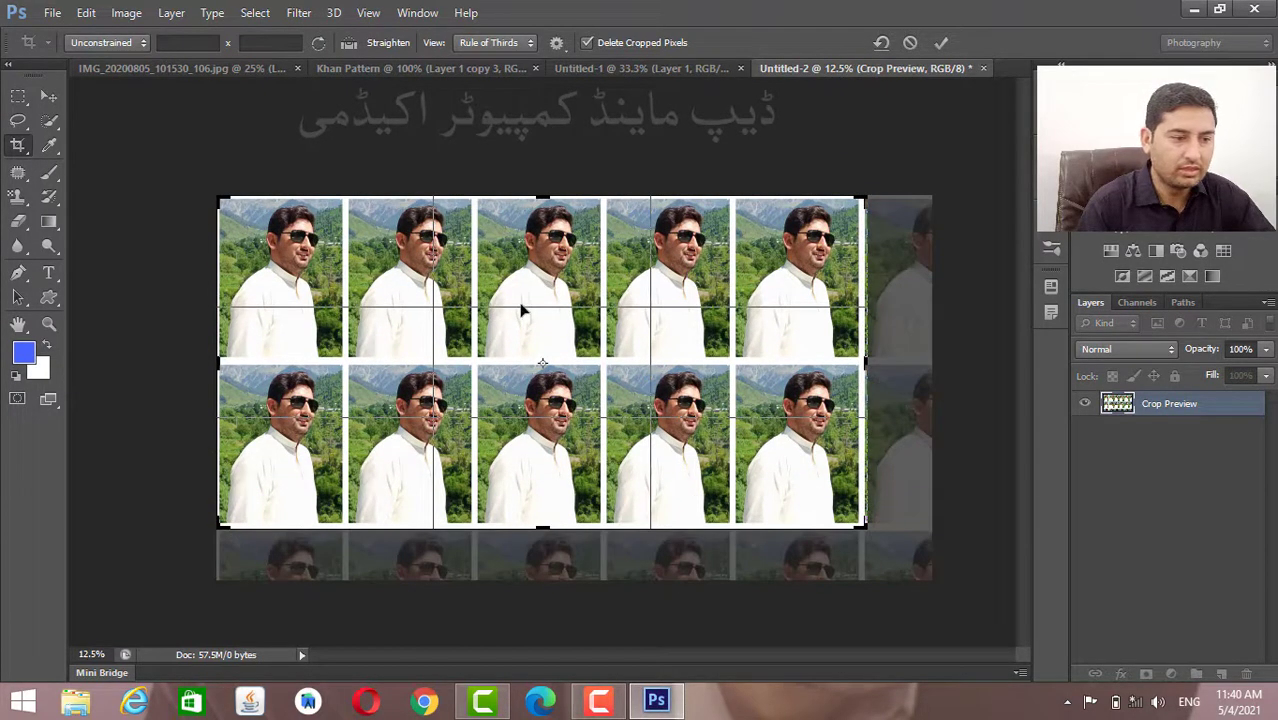
pyautogui.press('Return')
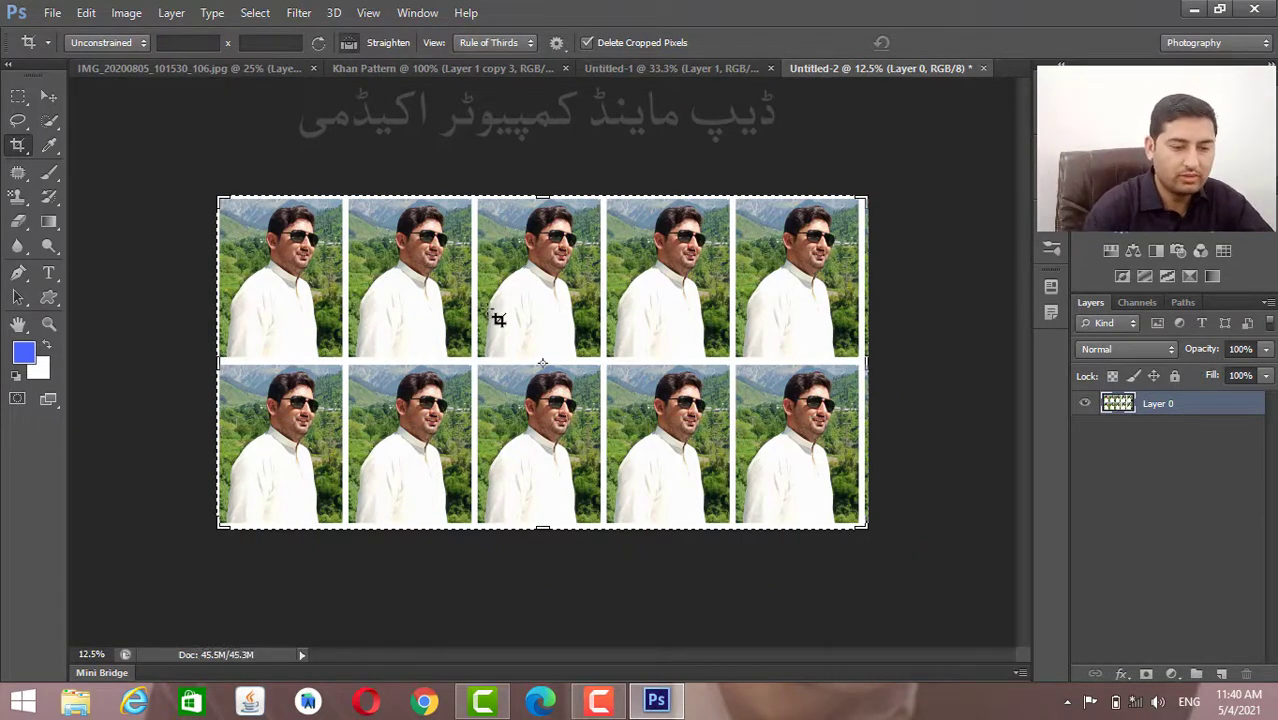
# Crop away the leftover sliver of the next portrait at the sheet's right edge, keeping the white border, and leave the Crop tool.
pyautogui.hotkey('ctrl', '+')
pyautogui.click(975, 363)
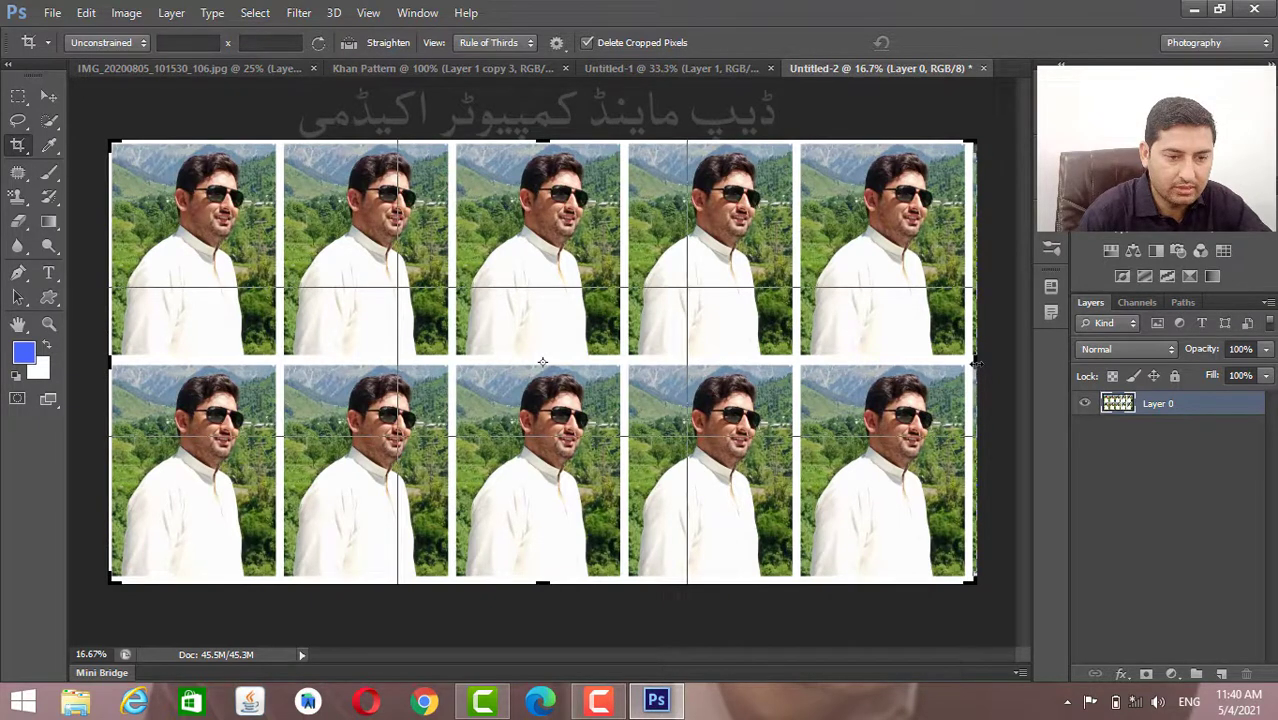
pyautogui.moveTo(975, 363); pyautogui.dragTo(970, 363)
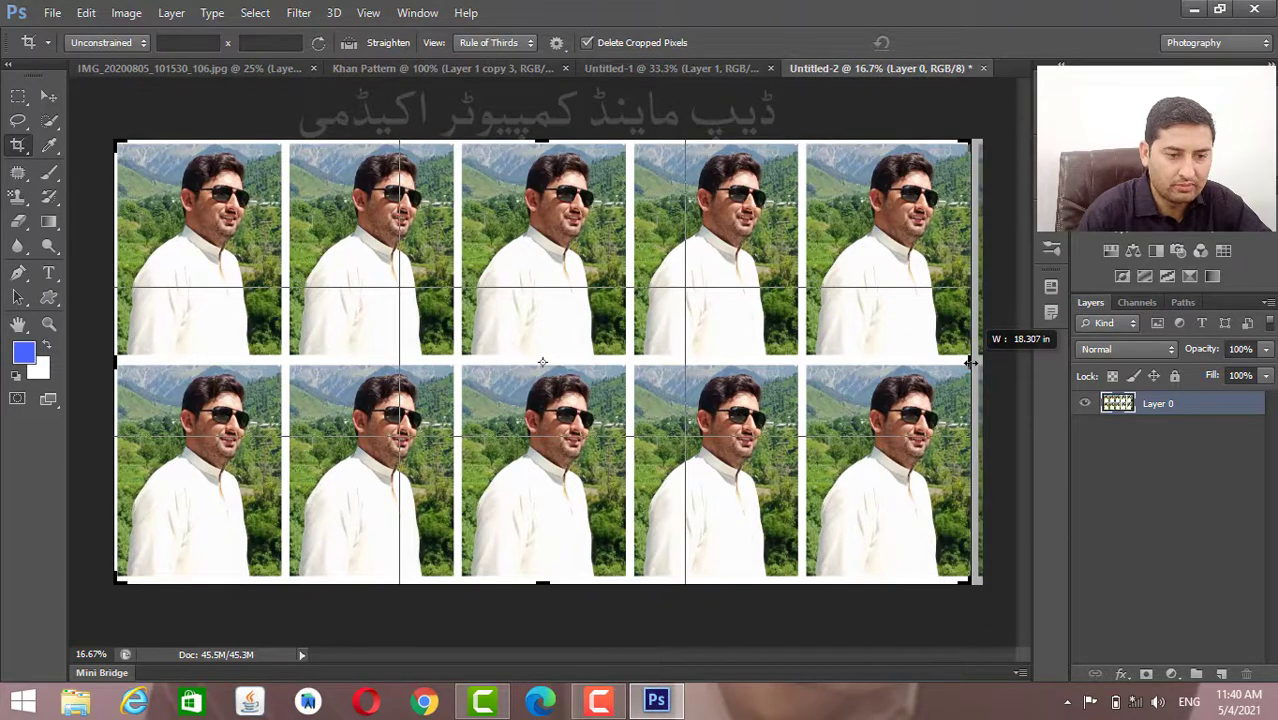
pyautogui.moveTo(970, 363); pyautogui.dragTo(970, 363)
pyautogui.hotkey('ctrl', '+')
pyautogui.hotkey('ctrl', '+')
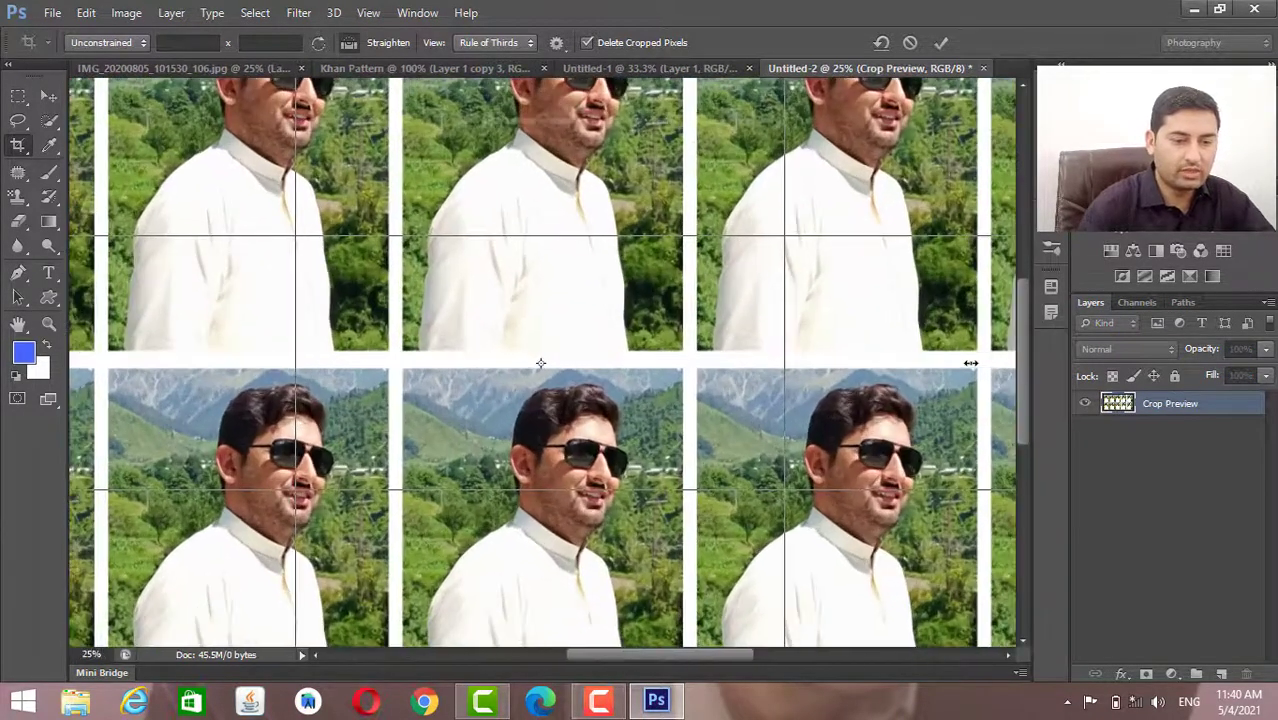
pyautogui.moveTo(686, 657); pyautogui.dragTo(819, 657)
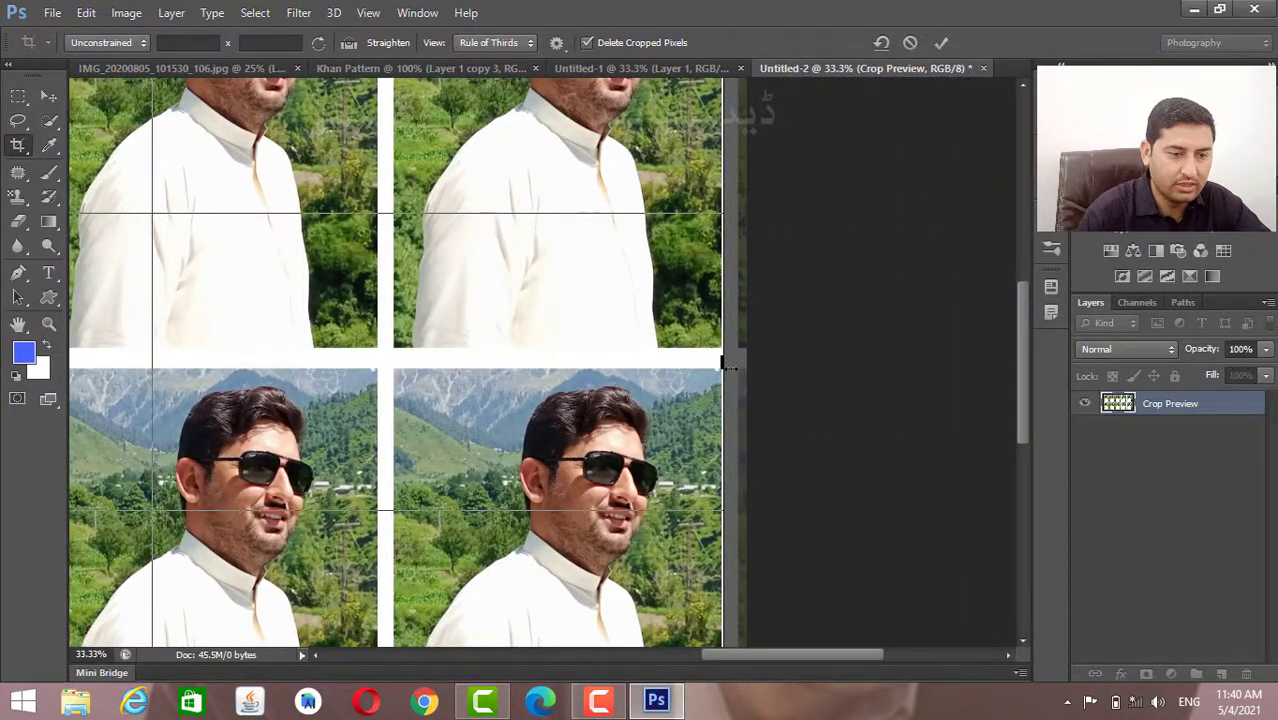
pyautogui.moveTo(725, 364)
pyautogui.mouseDown()
pyautogui.moveTo(730, 349)
pyautogui.moveTo(730, 360)
pyautogui.mouseUp()
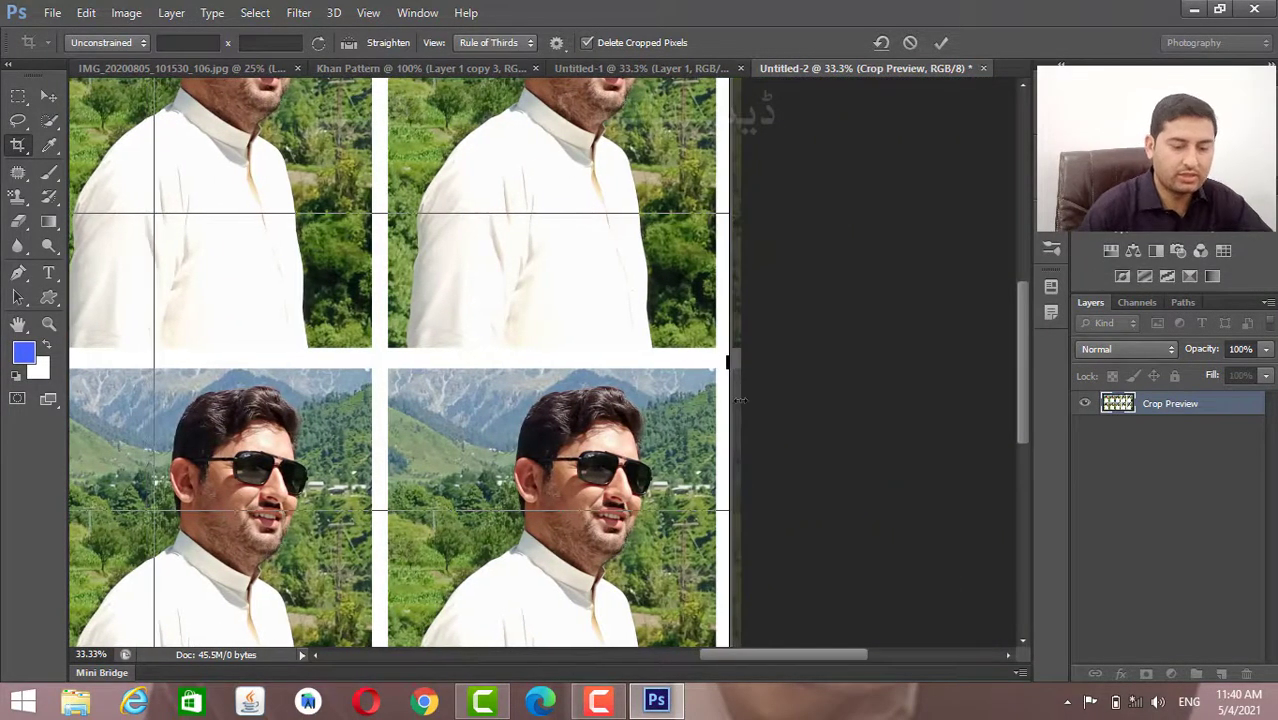
pyautogui.press('Return')
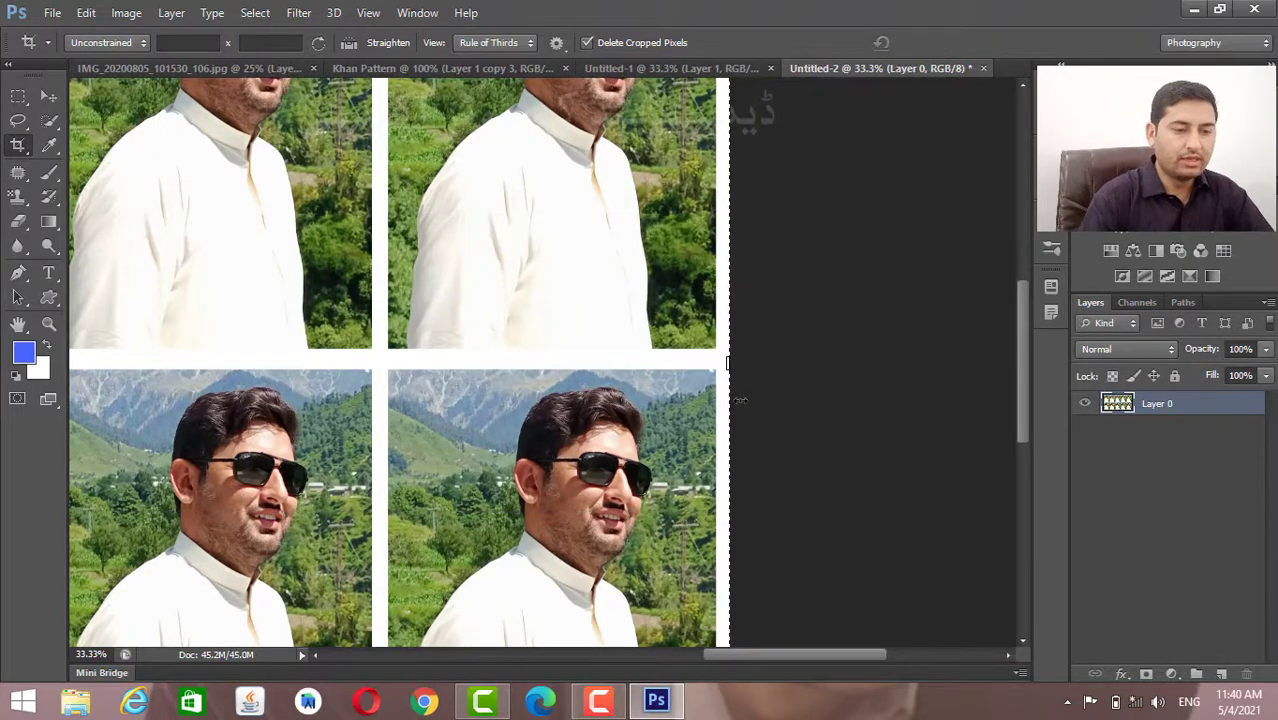
pyautogui.hotkey('ctrl', '-')
pyautogui.hotkey('ctrl', '-')
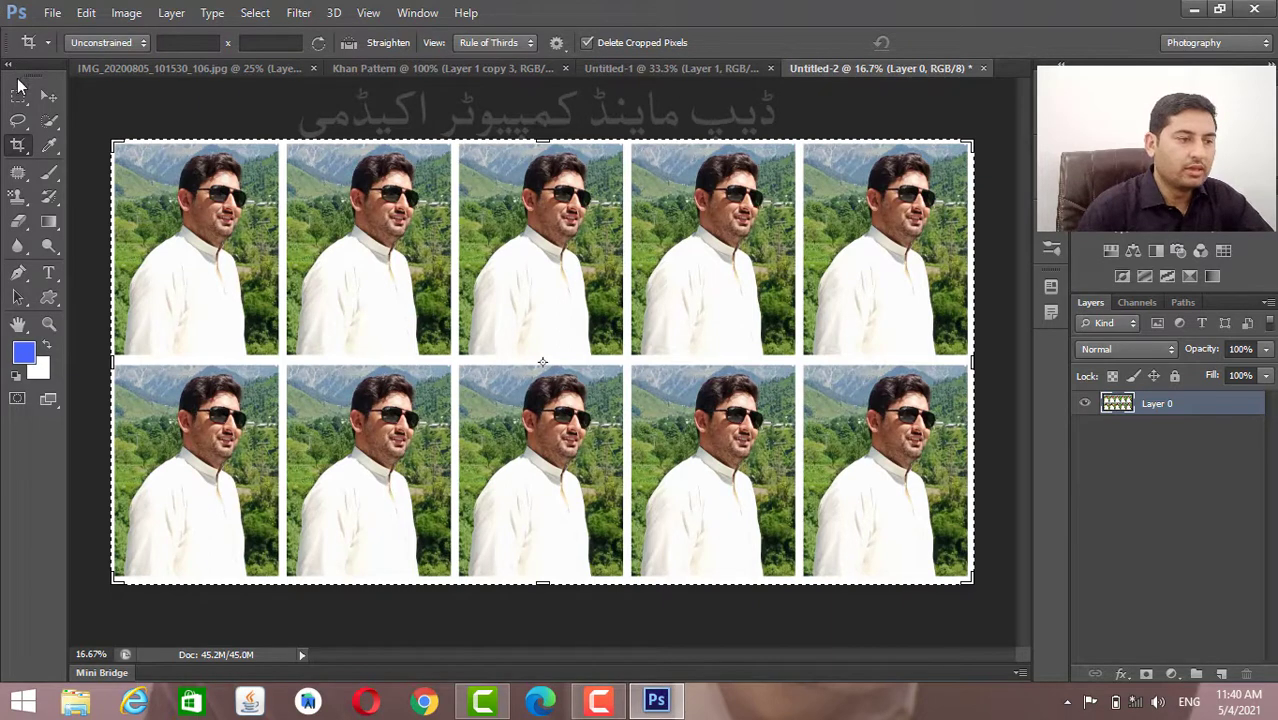
pyautogui.click(20, 96)
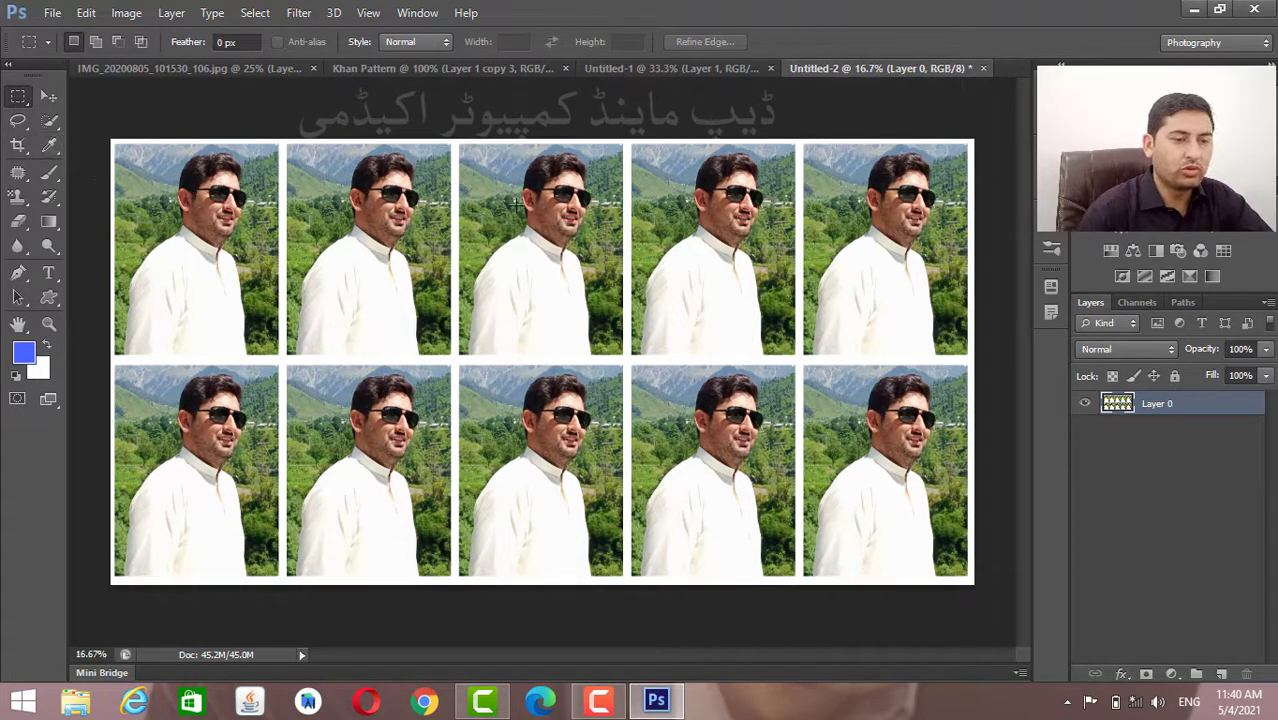
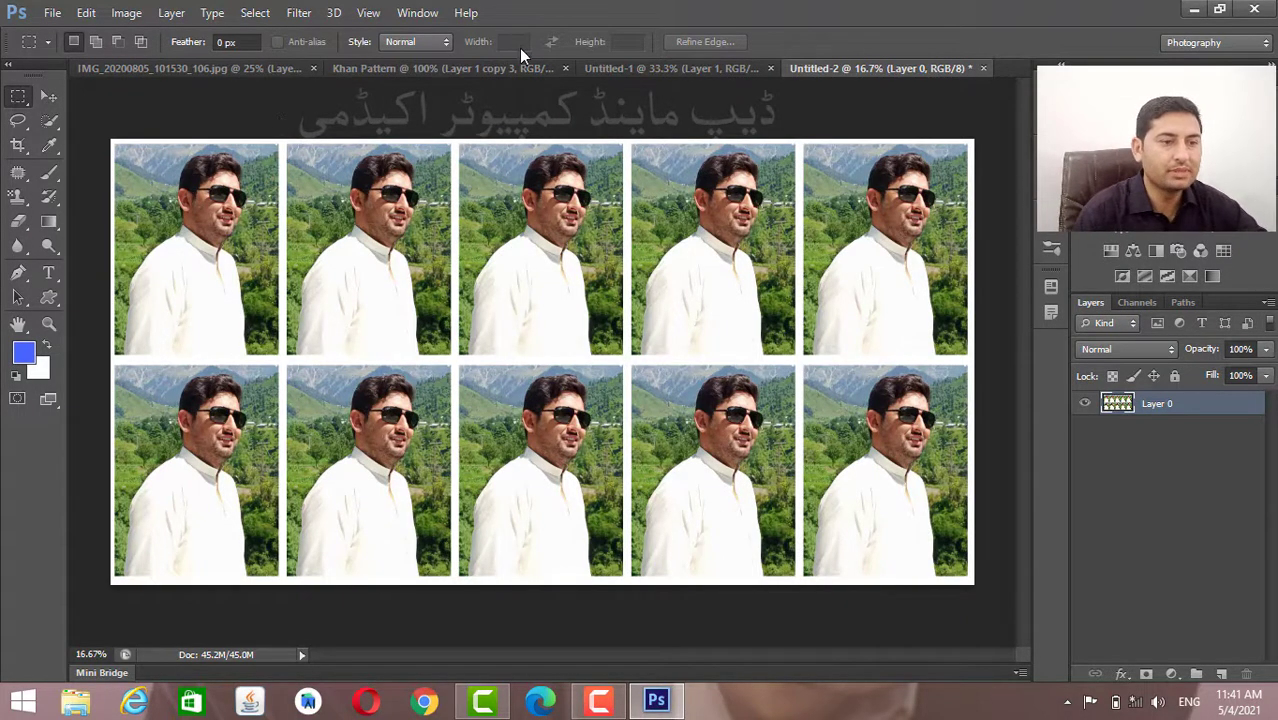
# Switch to the Untitled-1 document with the single white-bordered portrait.
pyautogui.click(612, 66)
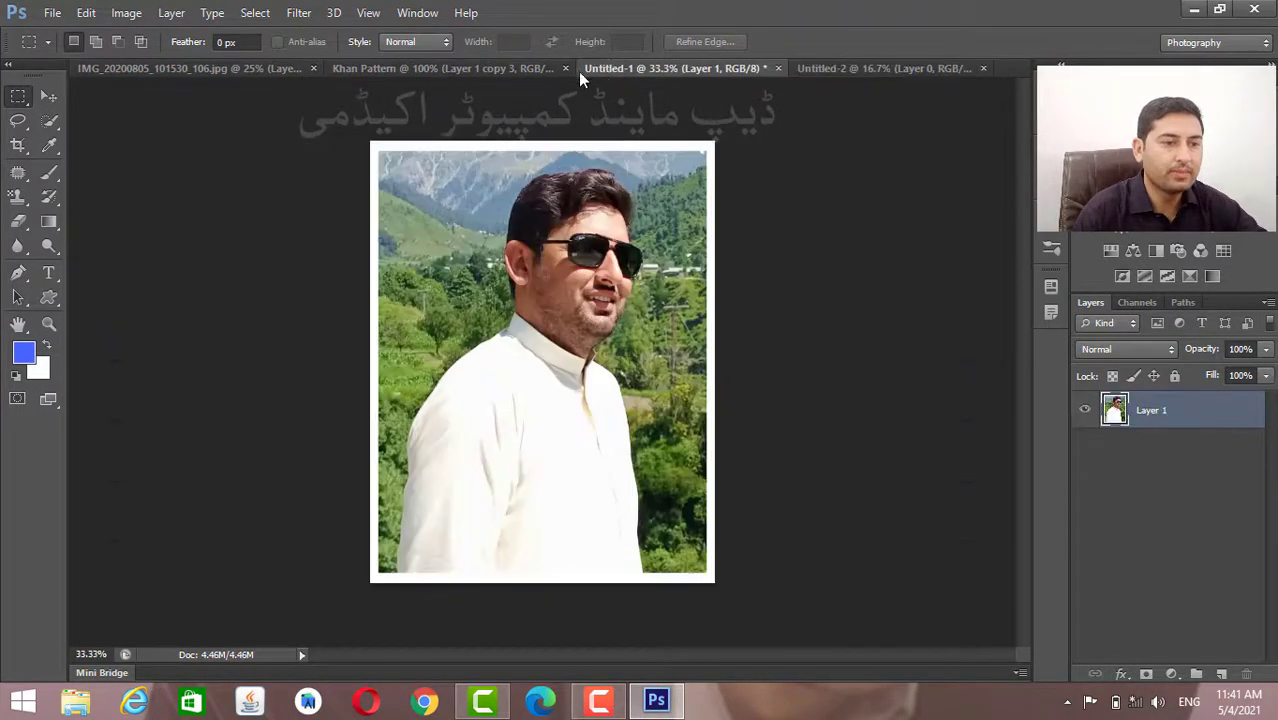
# Look through the open landscape photo, Khan Pattern and ten-photo sheet documents, and return to the single portrait in Untitled-1.
pyautogui.click(475, 71)
pyautogui.click(262, 68)
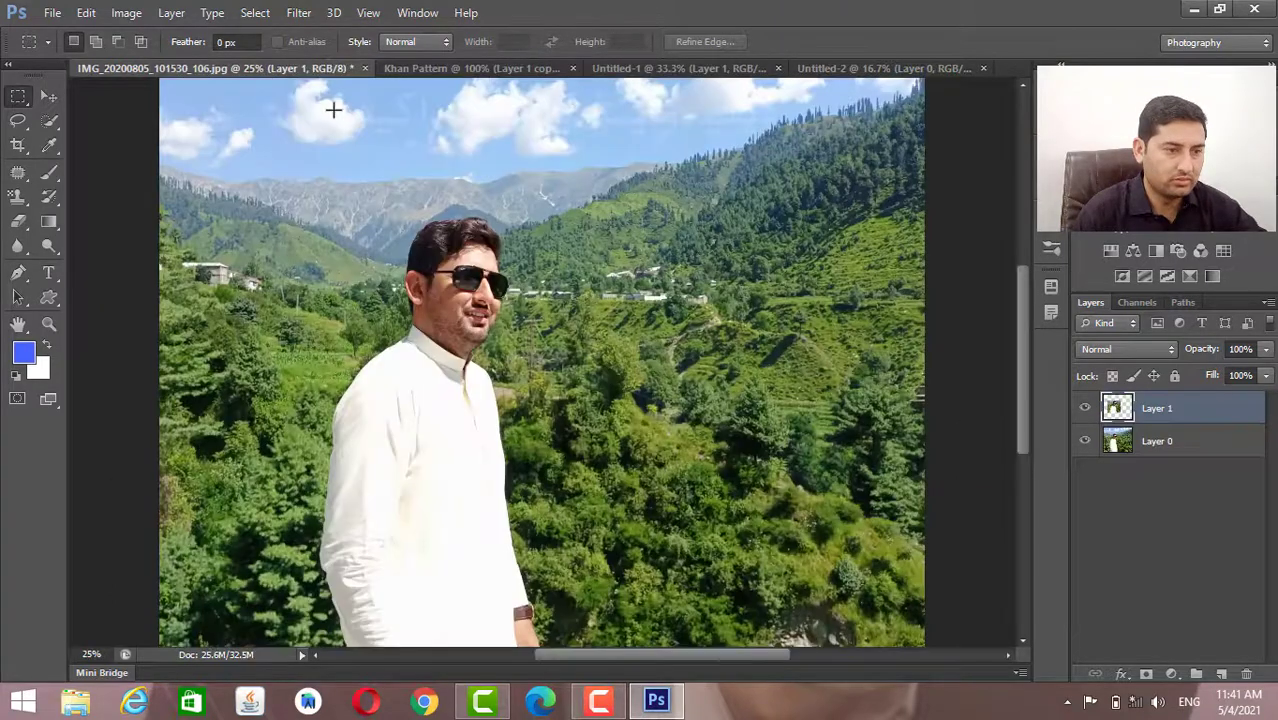
pyautogui.click(493, 69)
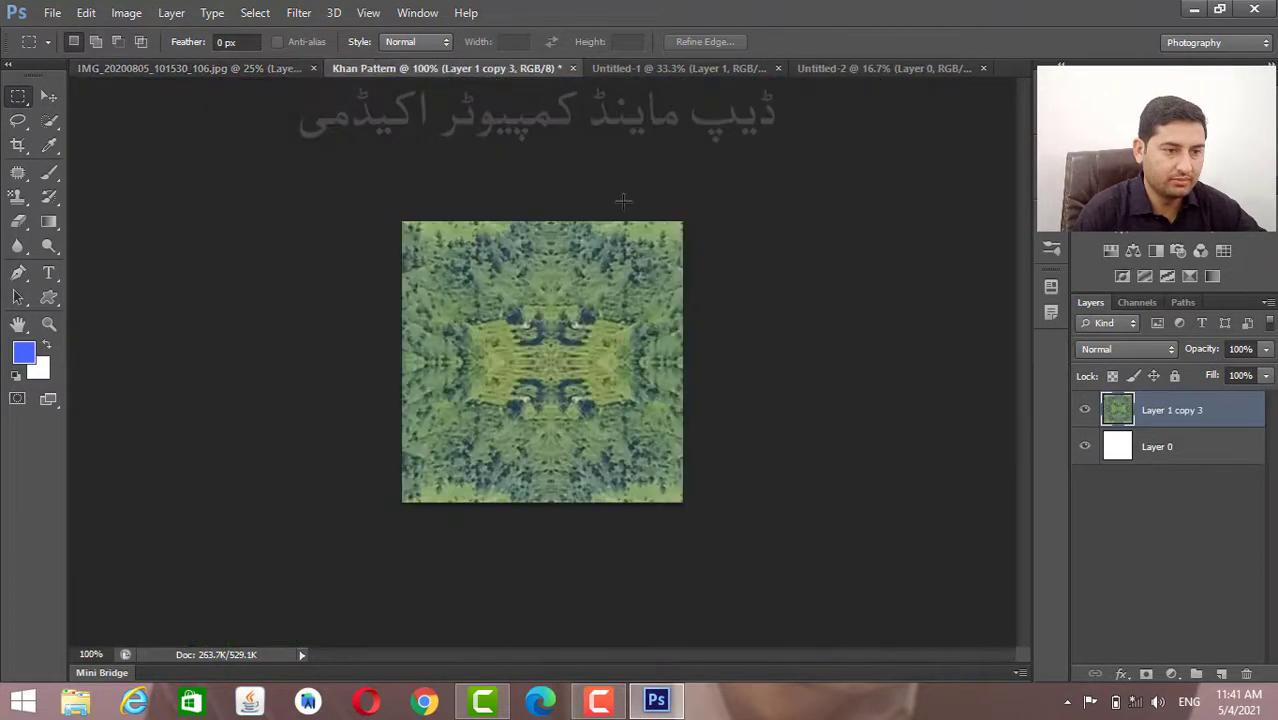
pyautogui.click(681, 70)
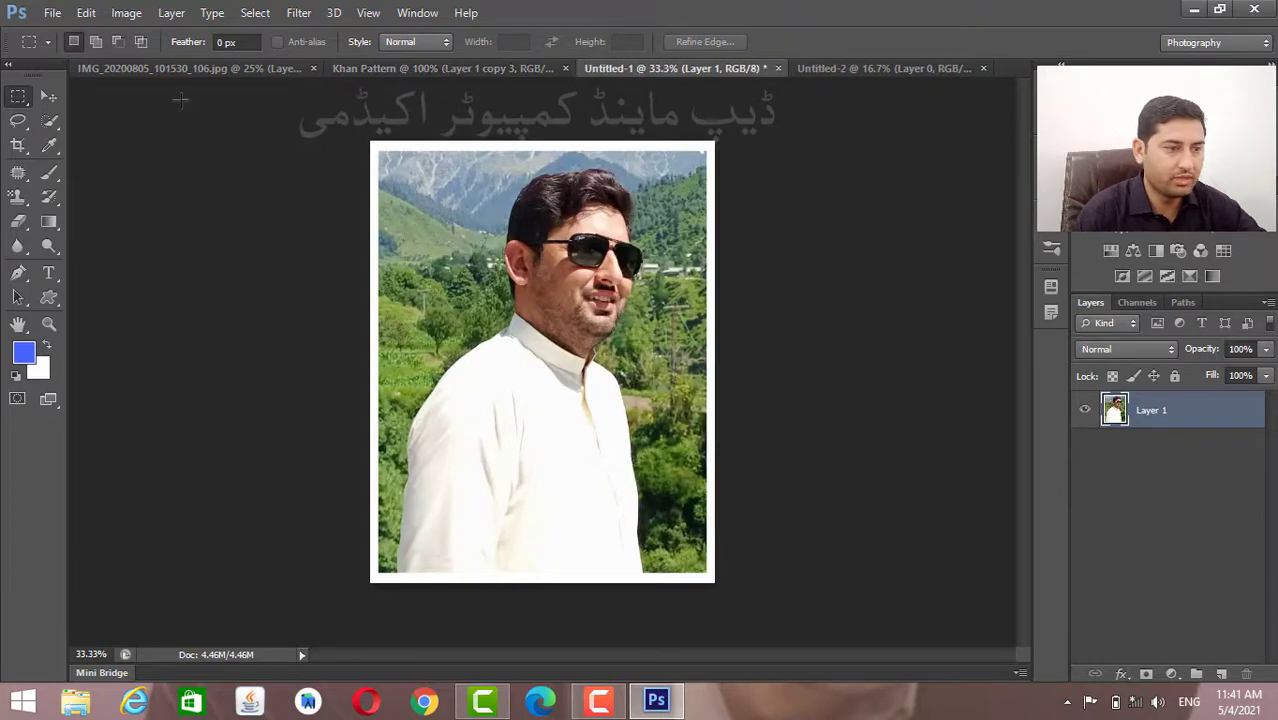
pyautogui.click(180, 67)
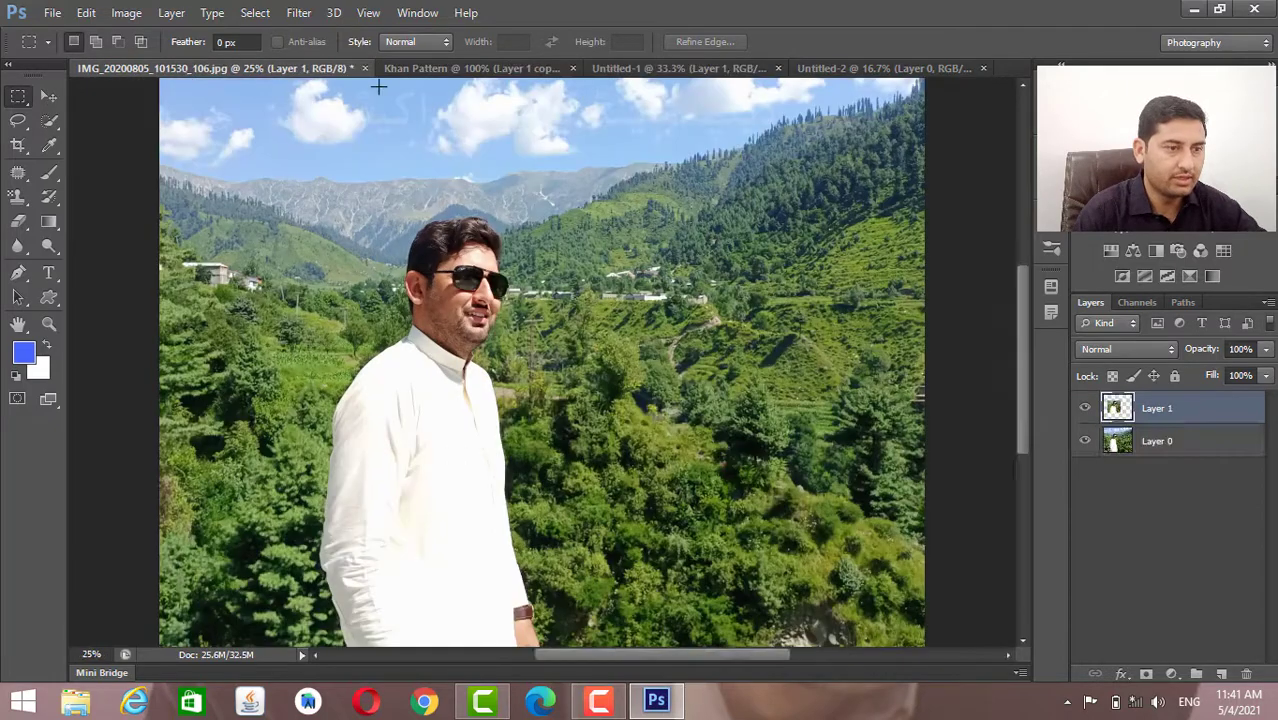
pyautogui.click(530, 76)
pyautogui.click(701, 64)
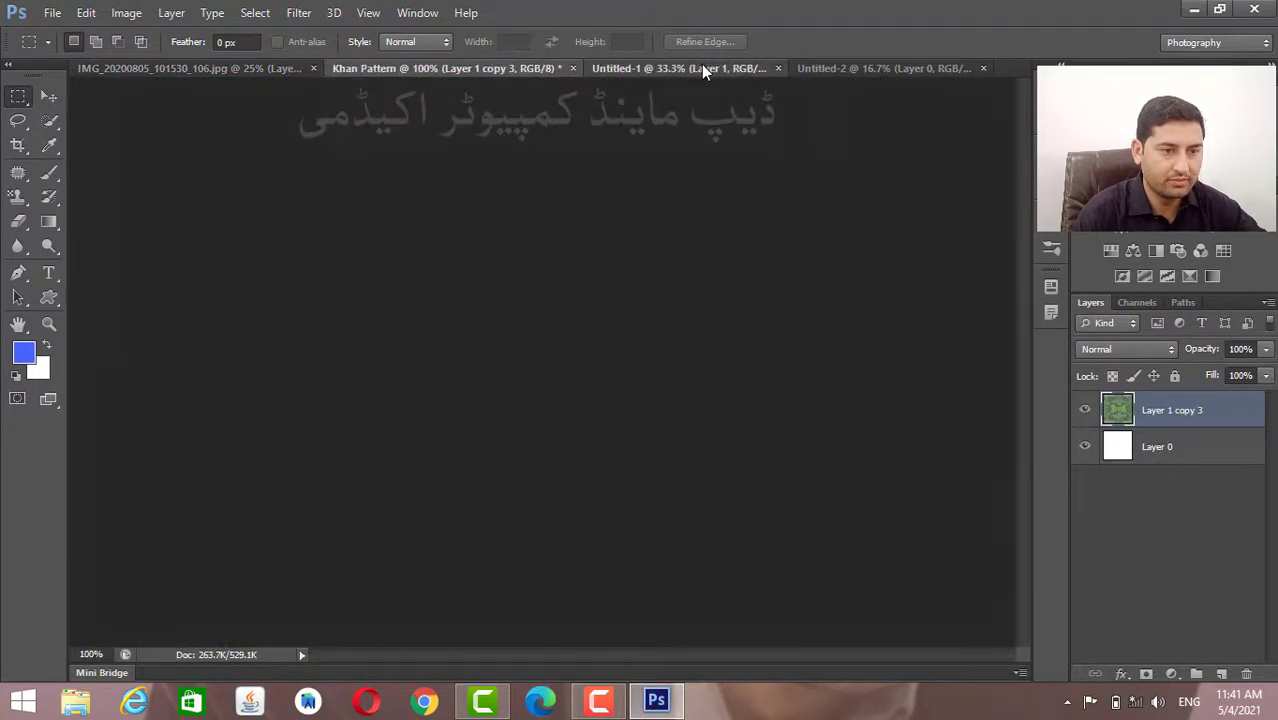
pyautogui.click(815, 72)
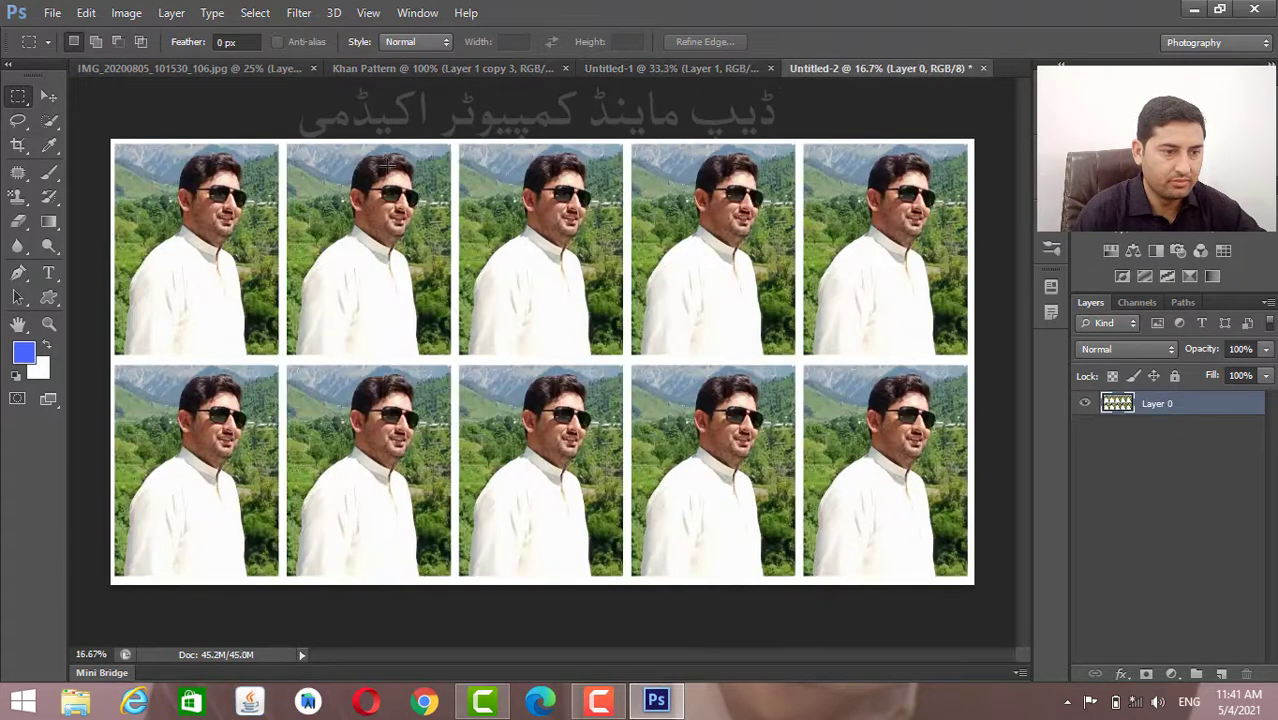
pyautogui.click(741, 72)
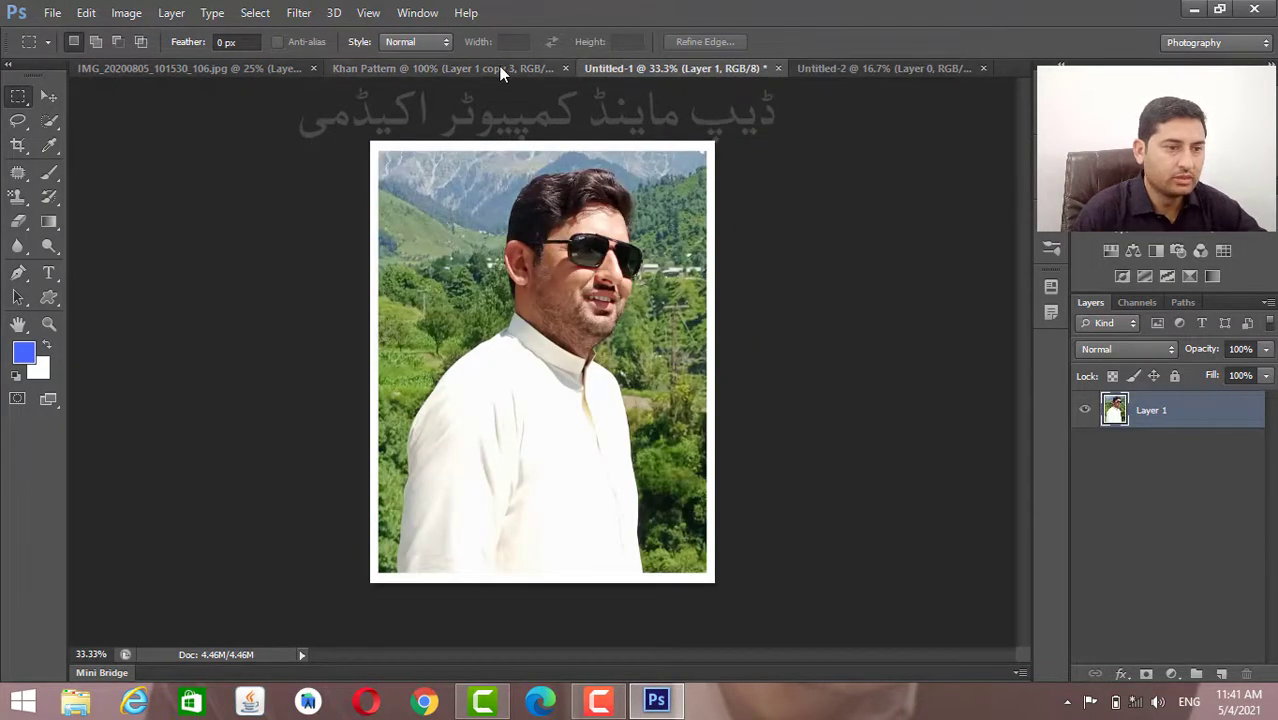
pyautogui.click(450, 69)
pyautogui.click(664, 70)
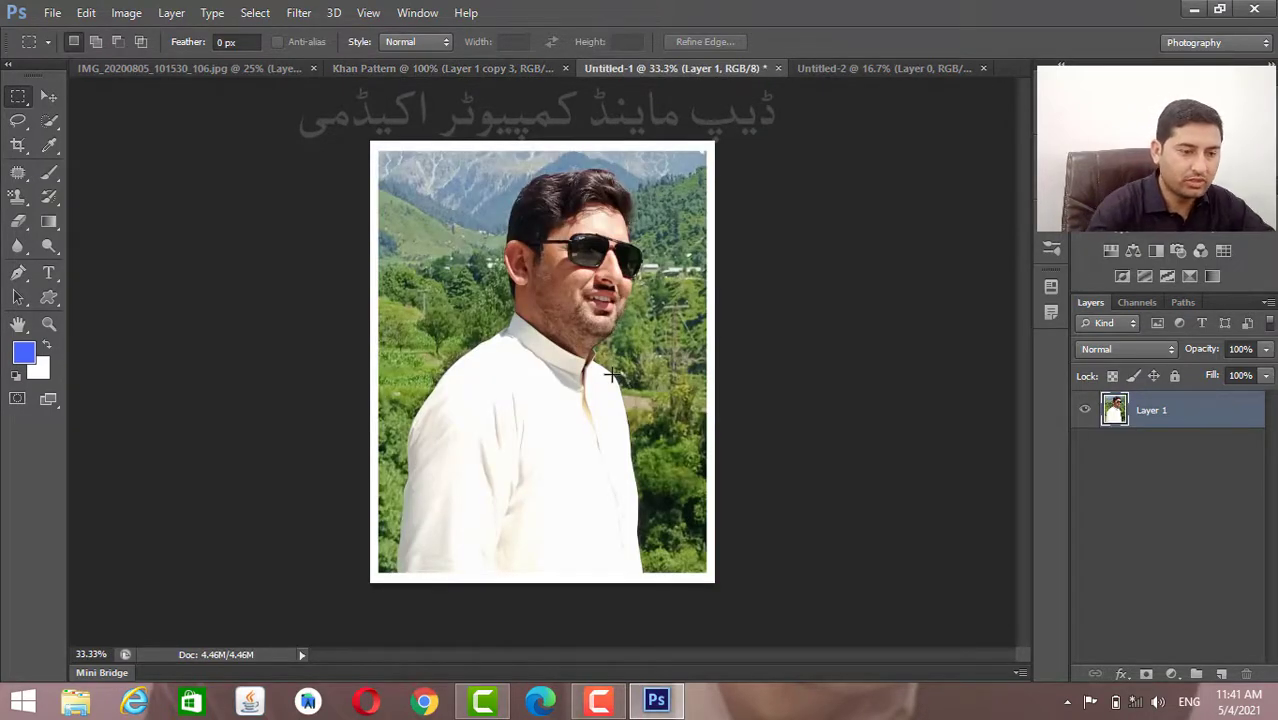
# Select the man's face, hair and white shirt in the portrait with the Quick Selection tool.
pyautogui.hotkey('ctrl', '+')
pyautogui.scroll(2, 365, 253)
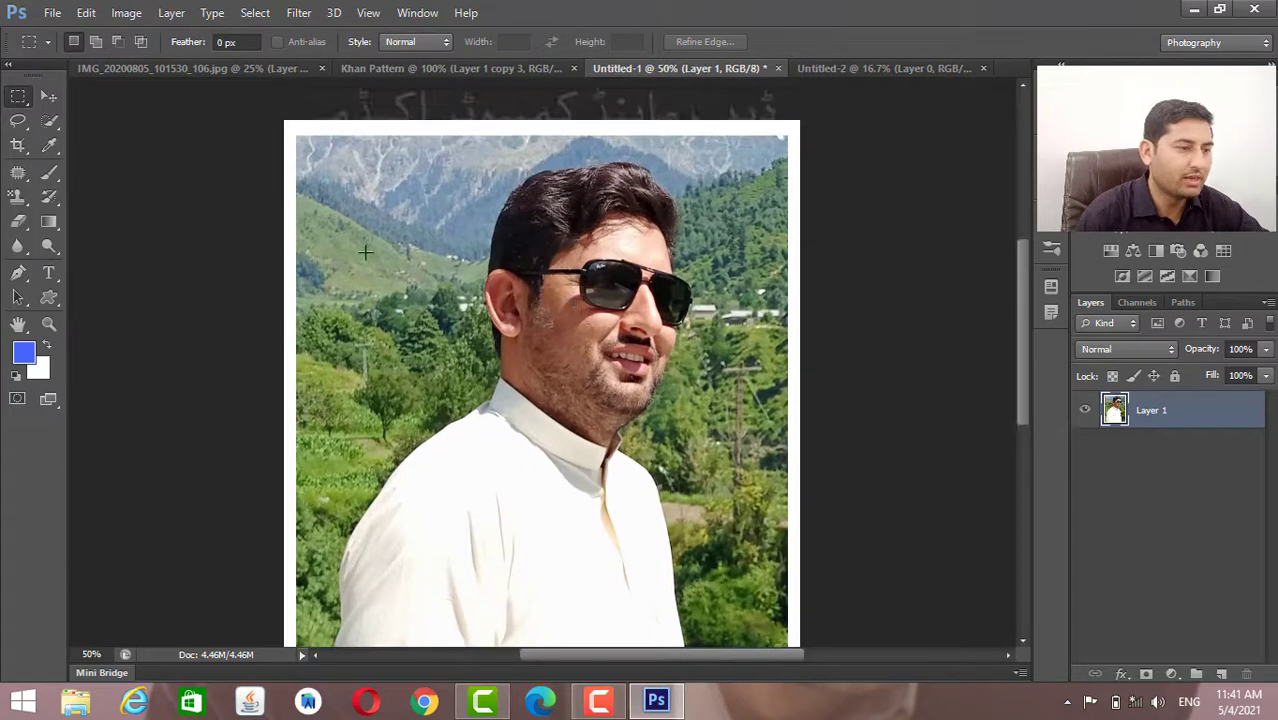
pyautogui.moveTo(49, 120); pyautogui.dragTo(106, 123)
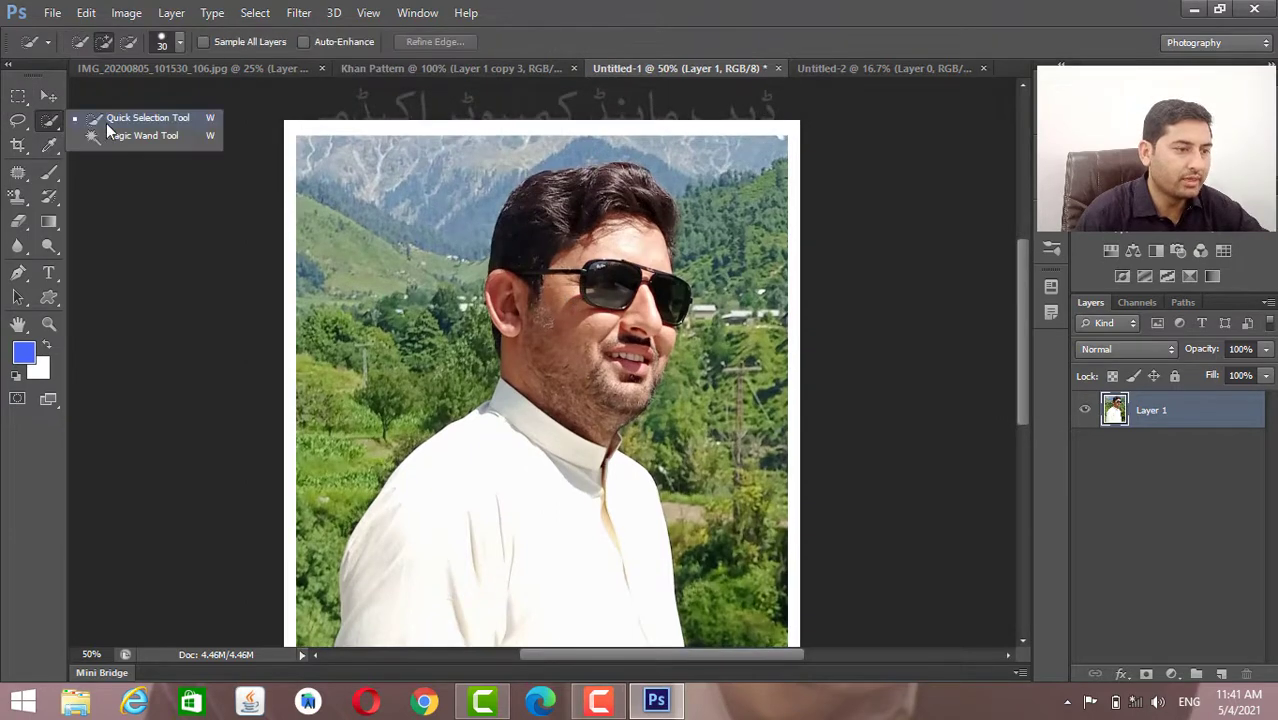
pyautogui.click(114, 122)
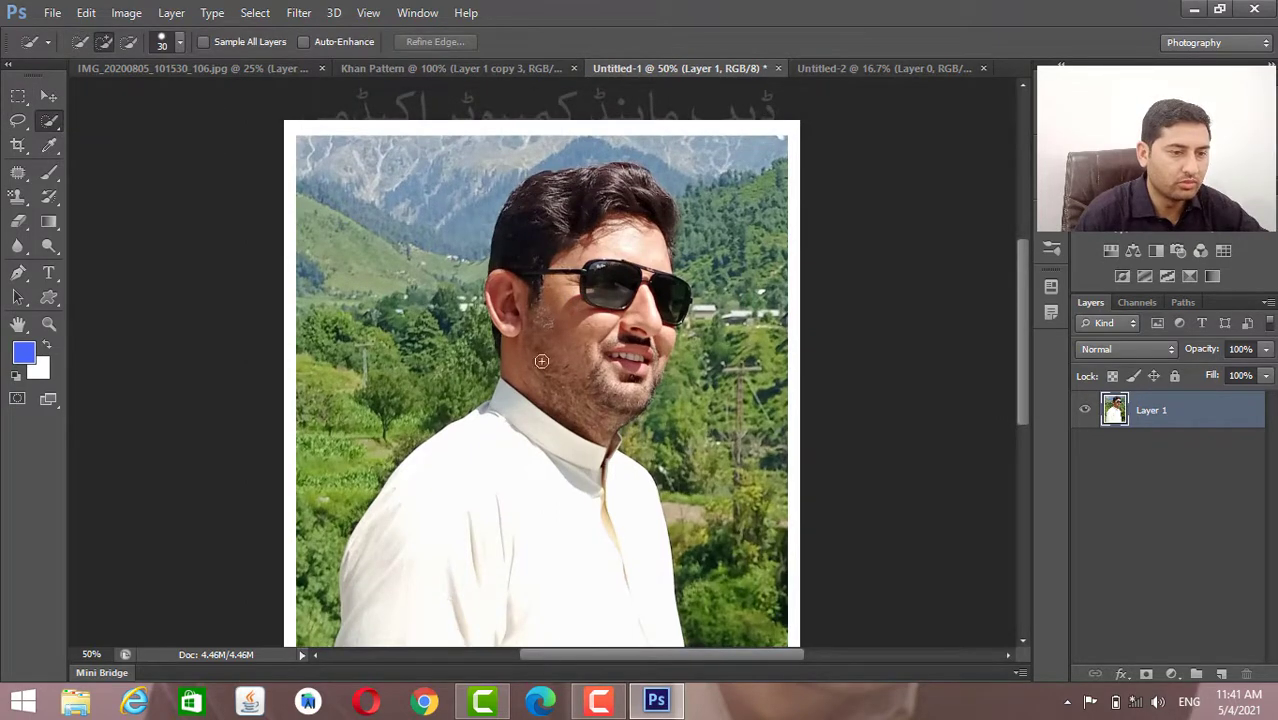
pyautogui.moveTo(539, 365)
pyautogui.mouseDown()
pyautogui.moveTo(500, 511)
pyautogui.moveTo(471, 512)
pyautogui.mouseUp()
pyautogui.scroll(-3, 485, 482)
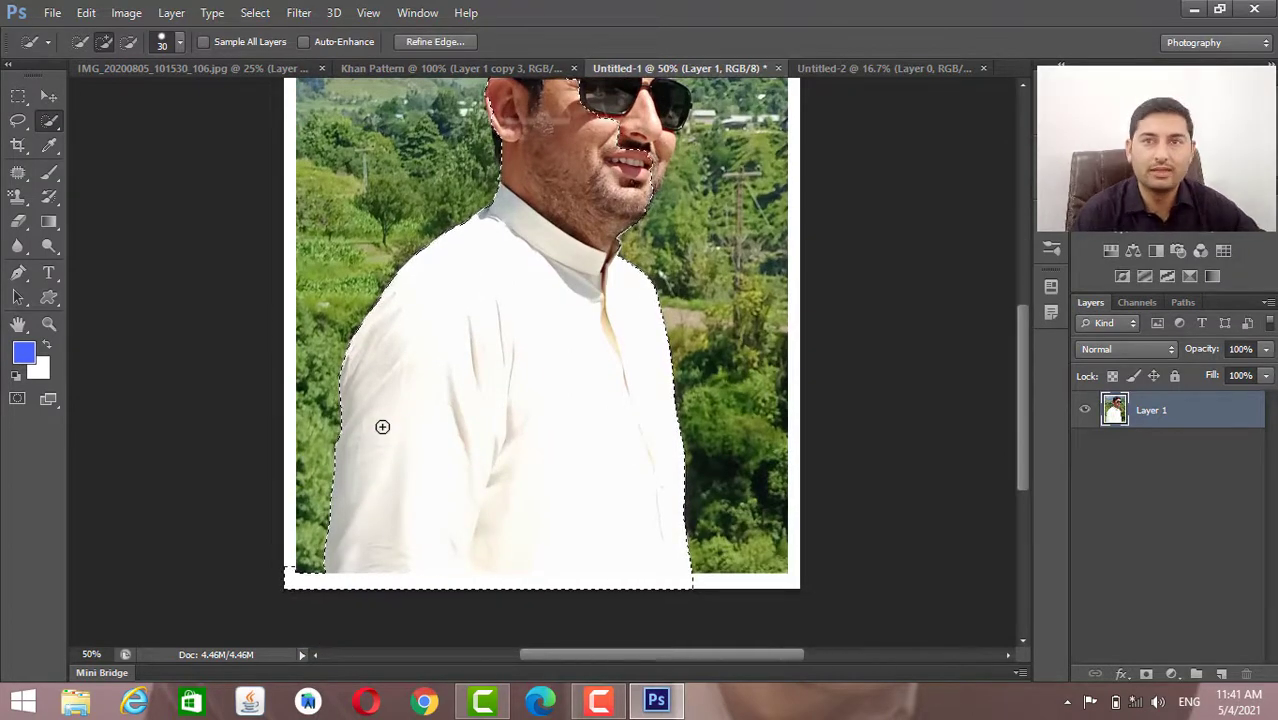
pyautogui.scroll(3, 379, 410)
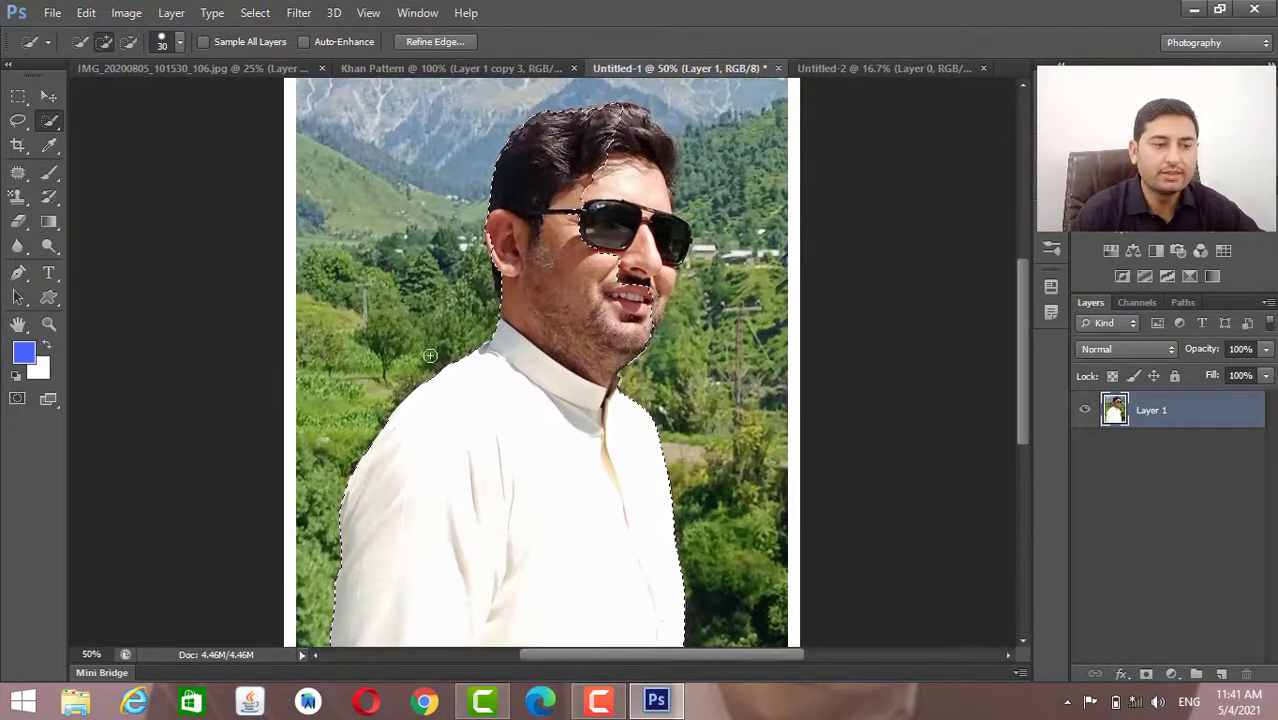
# Add the sunglasses, forehead and the rest of the face to the selection.
pyautogui.moveTo(619, 199)
pyautogui.mouseDown()
pyautogui.moveTo(649, 223)
pyautogui.moveTo(617, 215)
pyautogui.mouseUp()
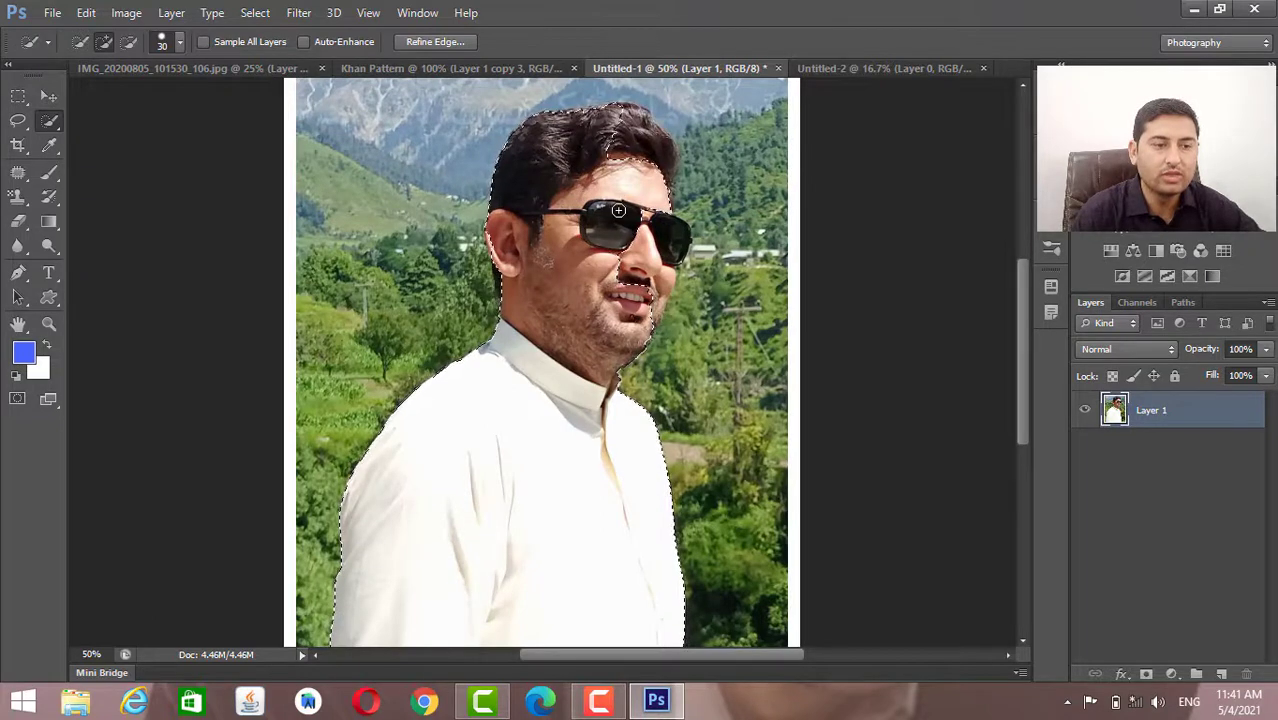
pyautogui.moveTo(640, 153)
pyautogui.mouseDown()
pyautogui.moveTo(656, 153)
pyautogui.moveTo(657, 181)
pyautogui.mouseUp()
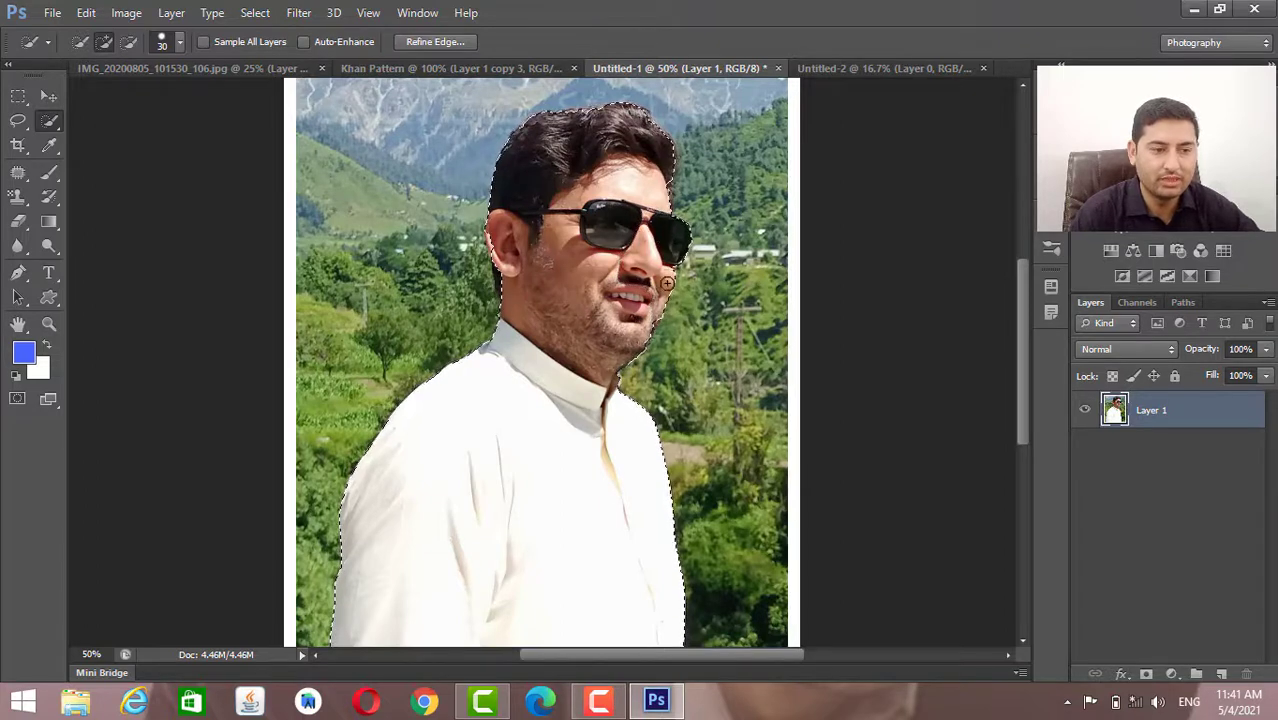
pyautogui.scroll(1, 600, 265)
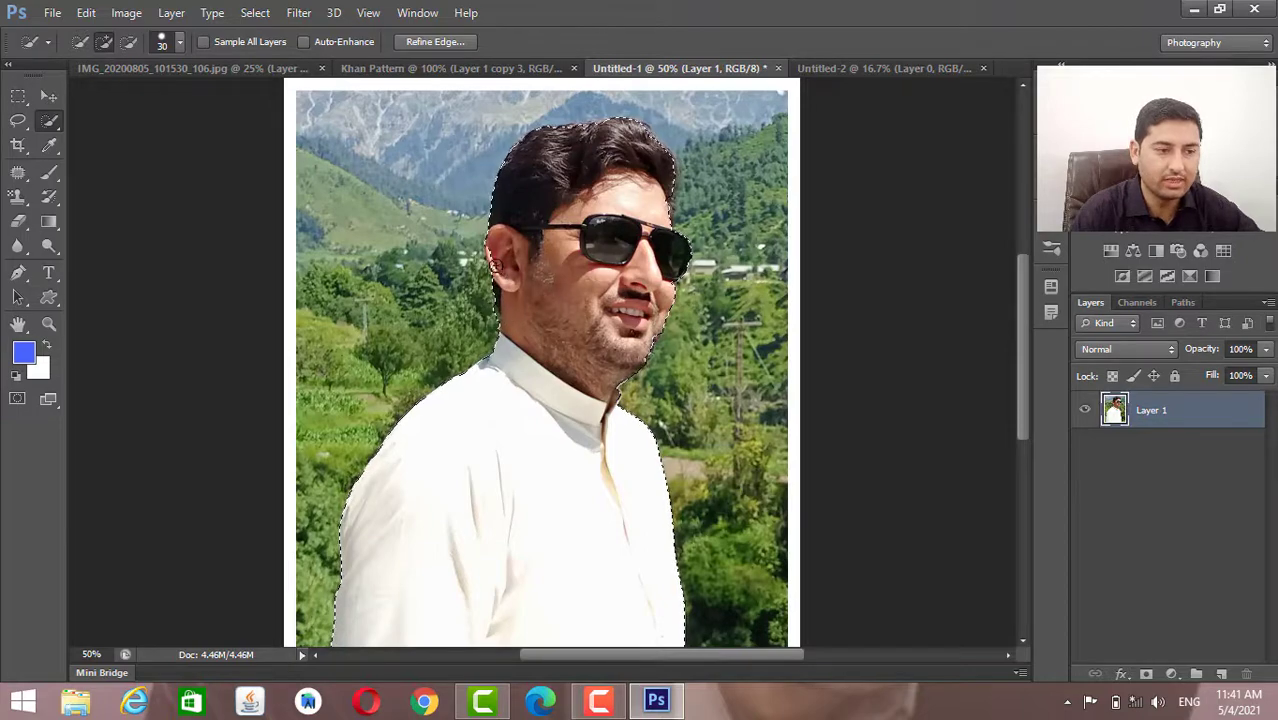
# Add the missed patch of hair along the top of the head to the selection.
pyautogui.hotkey('ctrl', '+')
pyautogui.hotkey('ctrl', '+')
pyautogui.hotkey('ctrl', '+')
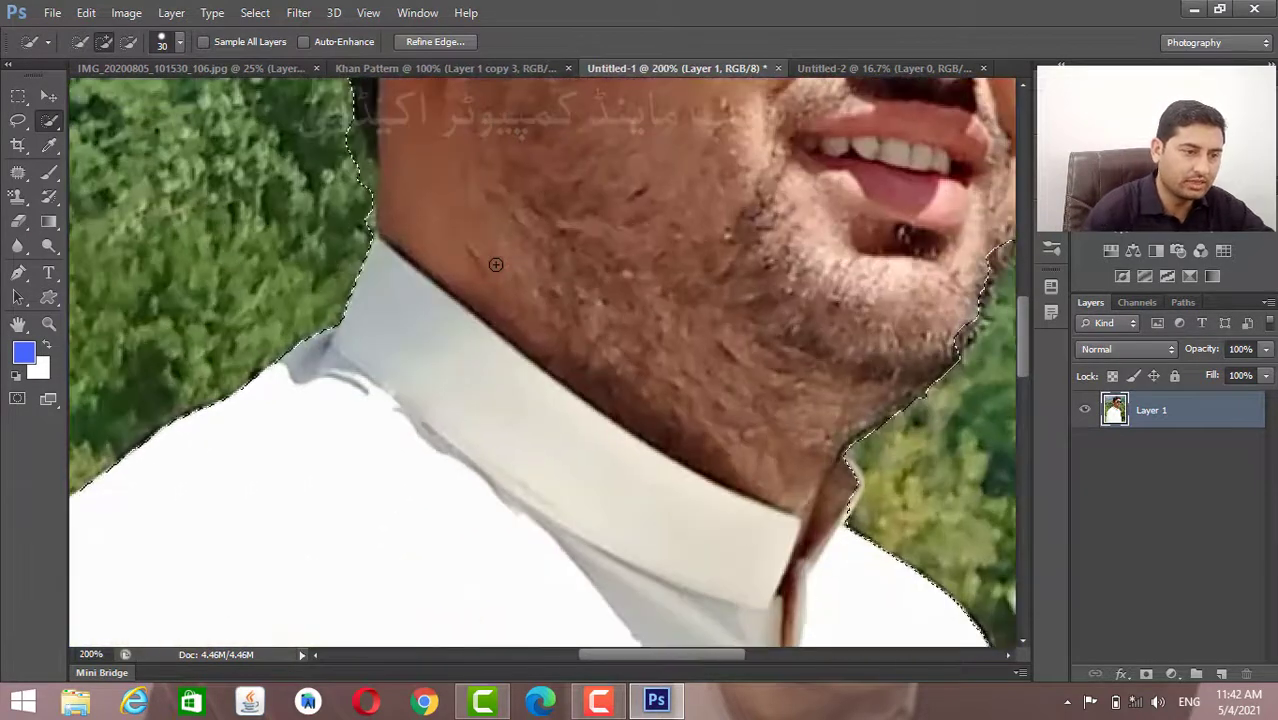
pyautogui.scroll(10, 490, 260)
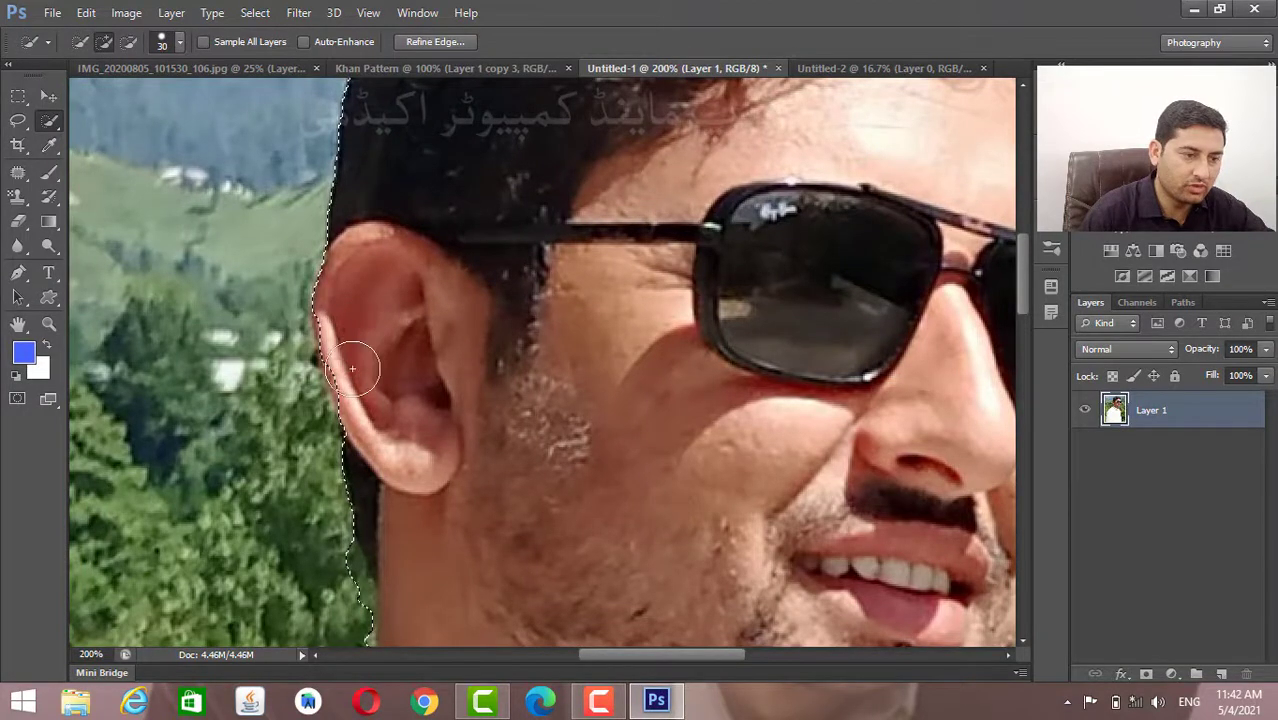
pyautogui.scroll(6, 391, 391)
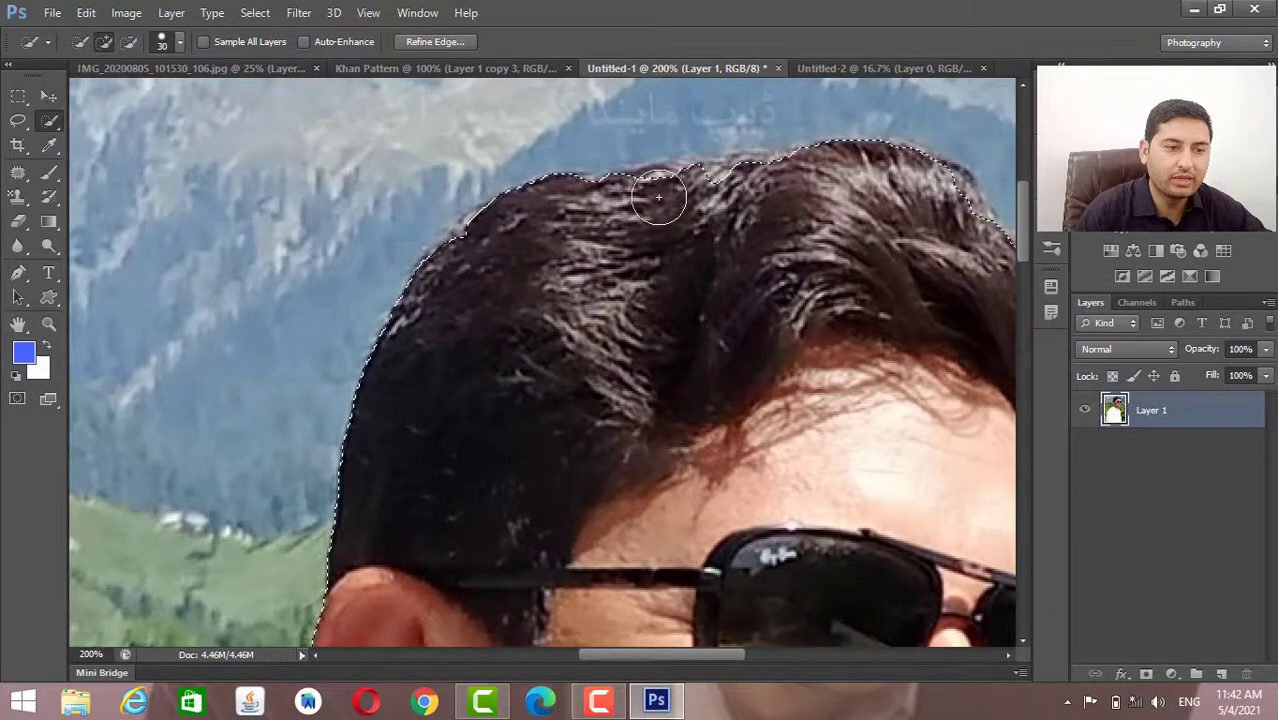
pyautogui.click(744, 195)
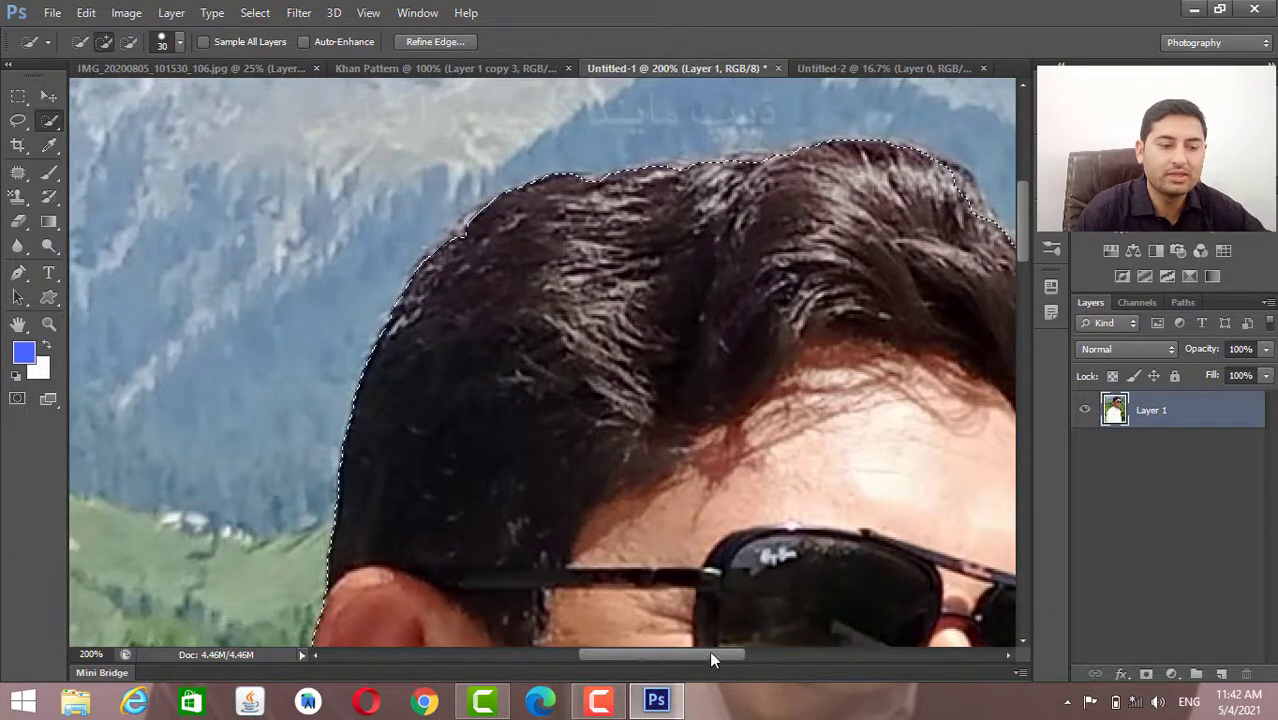
# Check the rest of the selection outline and subtract the white border area beside the shirt's lower left edge.
pyautogui.moveTo(719, 656); pyautogui.dragTo(760, 656)
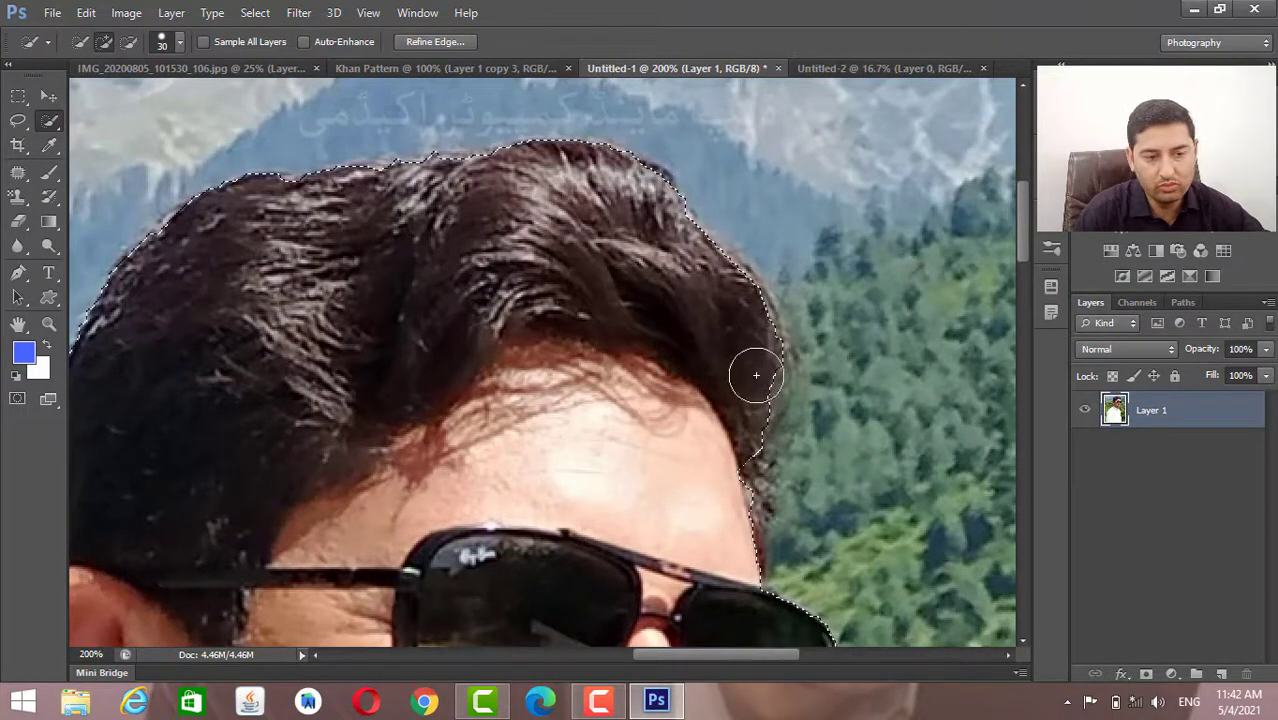
pyautogui.scroll(-5, 750, 340)
pyautogui.scroll(-7, 724, 358)
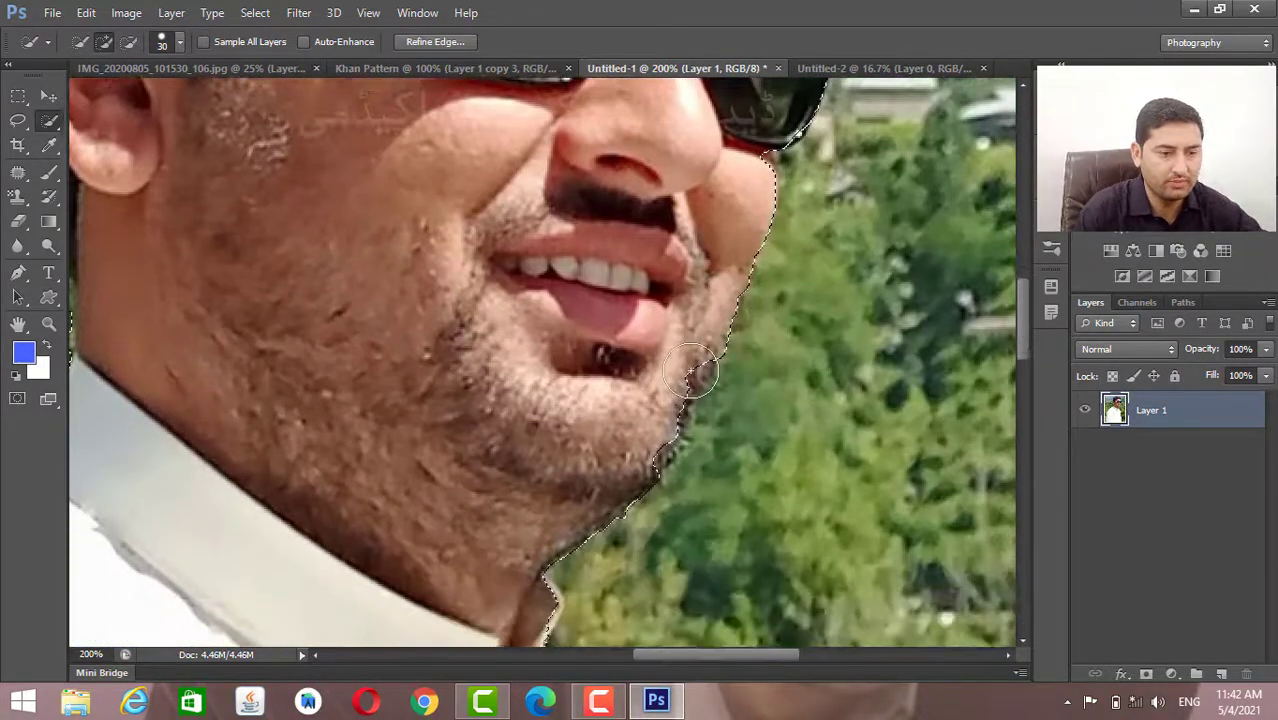
pyautogui.scroll(-1, 647, 420)
pyautogui.scroll(-12, 650, 418)
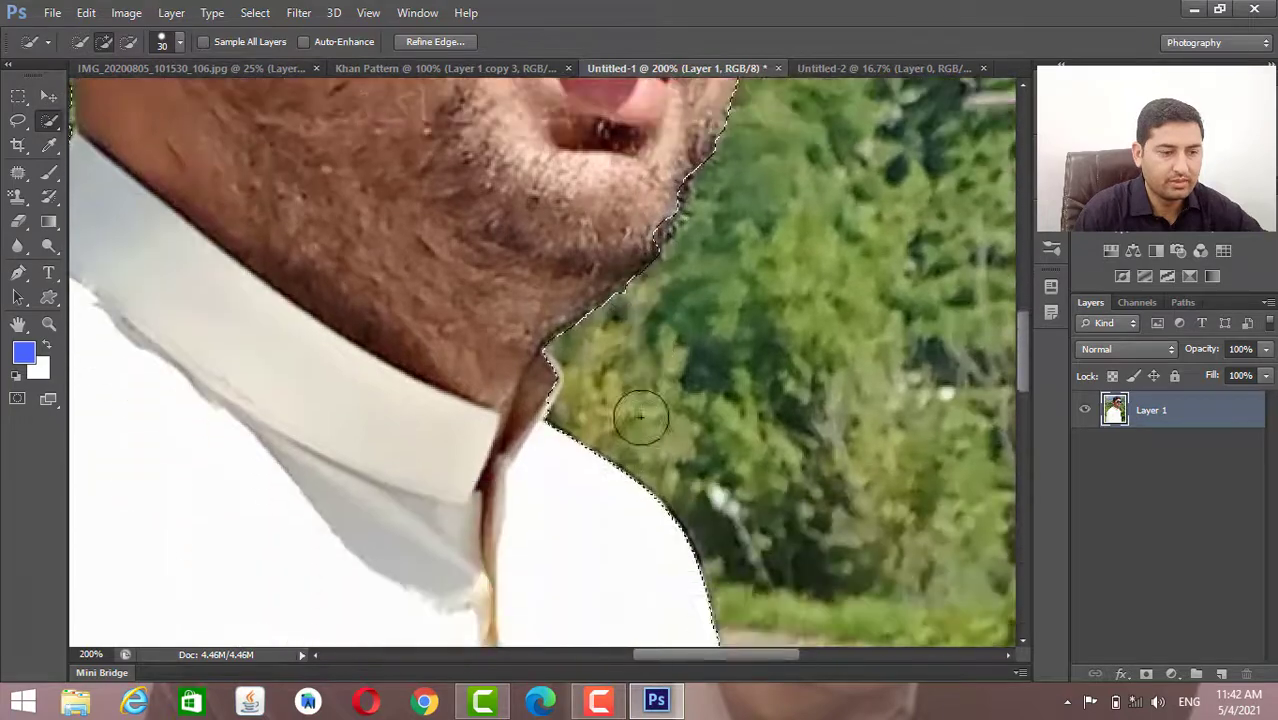
pyautogui.scroll(-10, 663, 413)
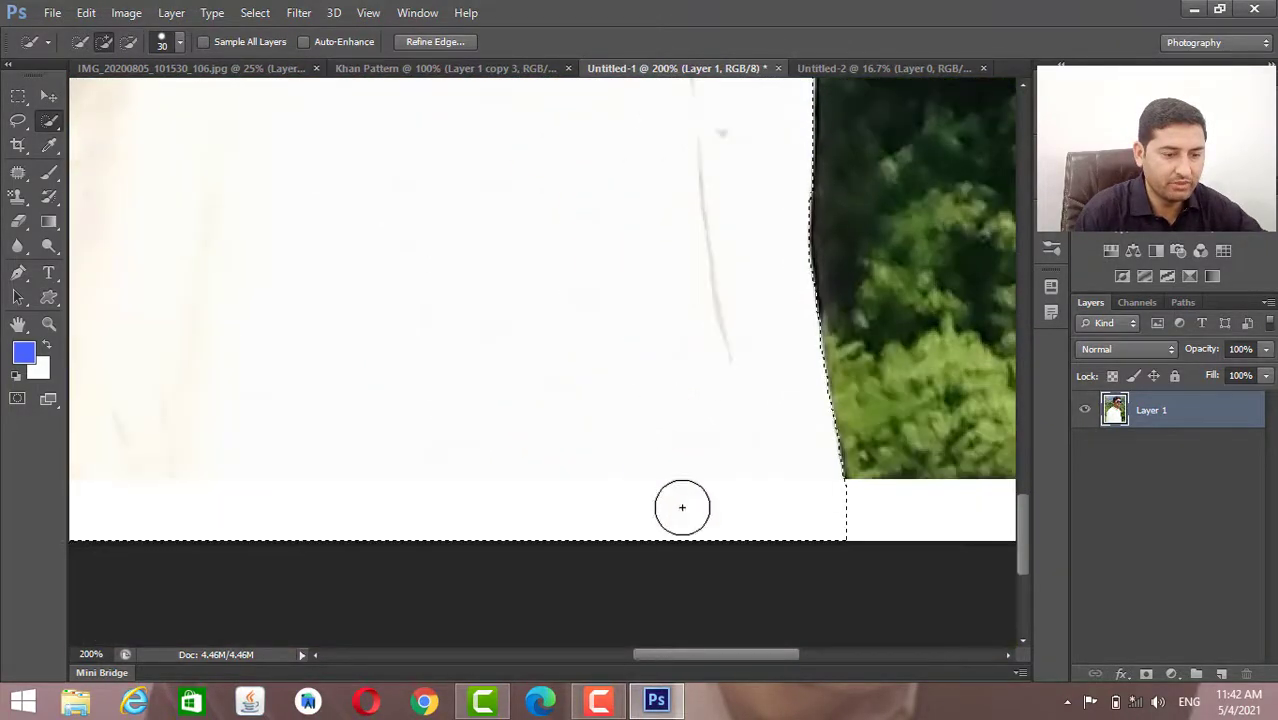
pyautogui.moveTo(750, 654); pyautogui.dragTo(572, 652)
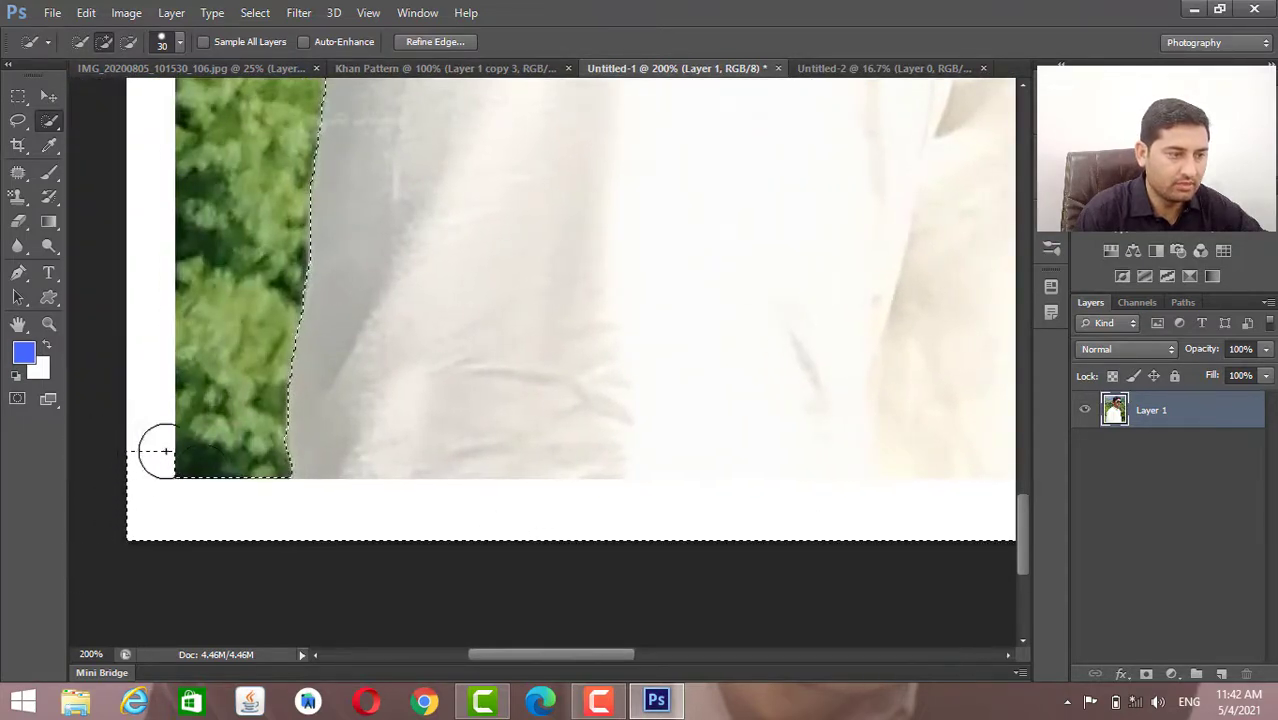
pyautogui.click(129, 41)
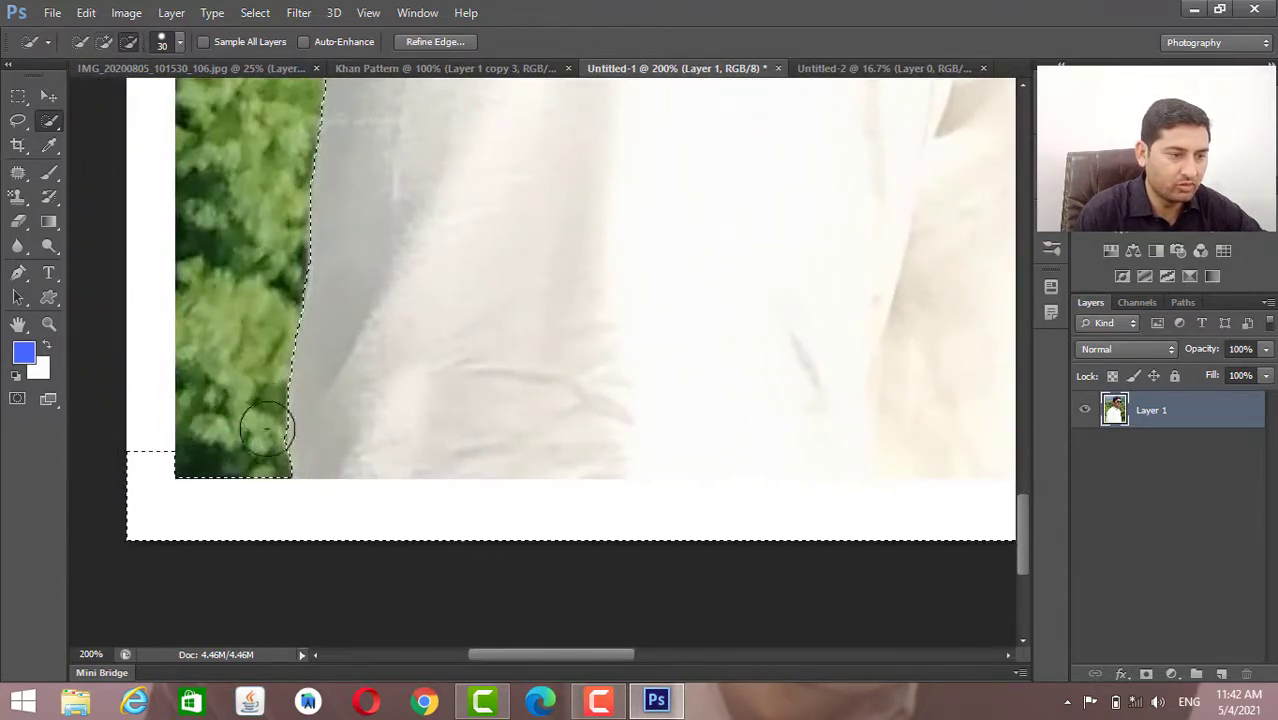
pyautogui.moveTo(257, 480); pyautogui.dragTo(252, 491)
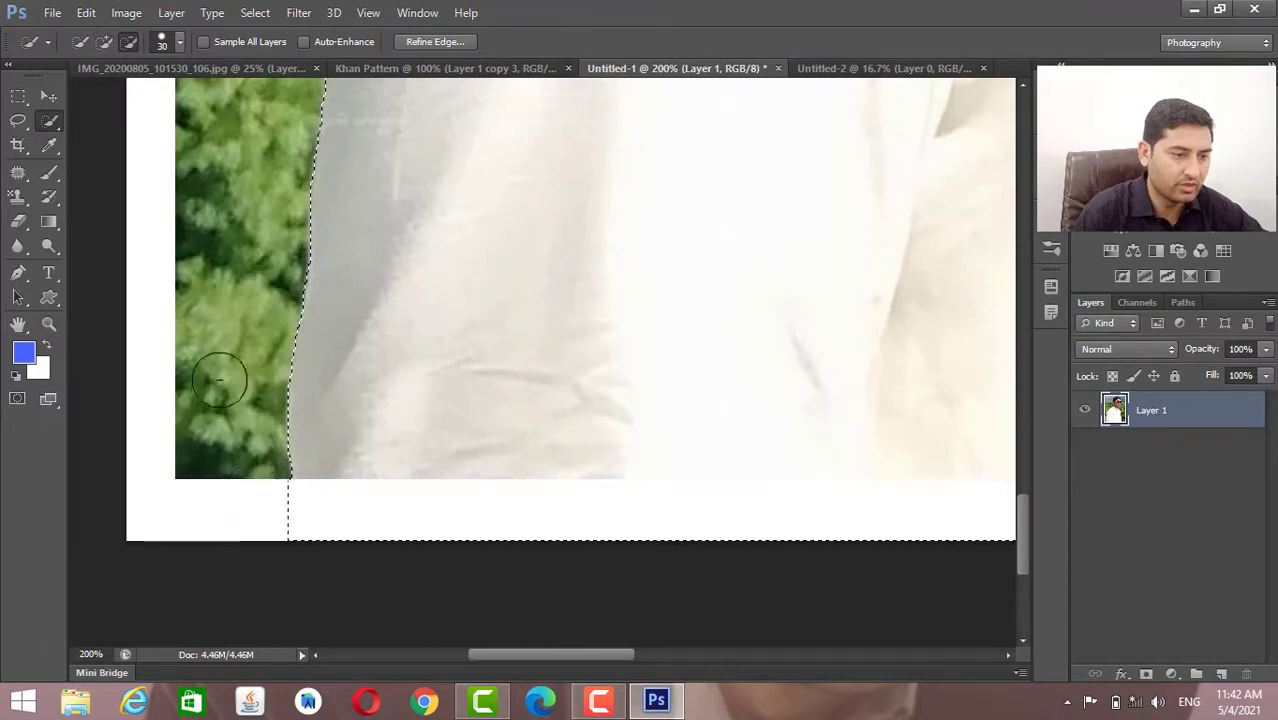
# Copy the selected man onto a new layer.
pyautogui.scroll(5, 218, 370)
pyautogui.scroll(10, 214, 334)
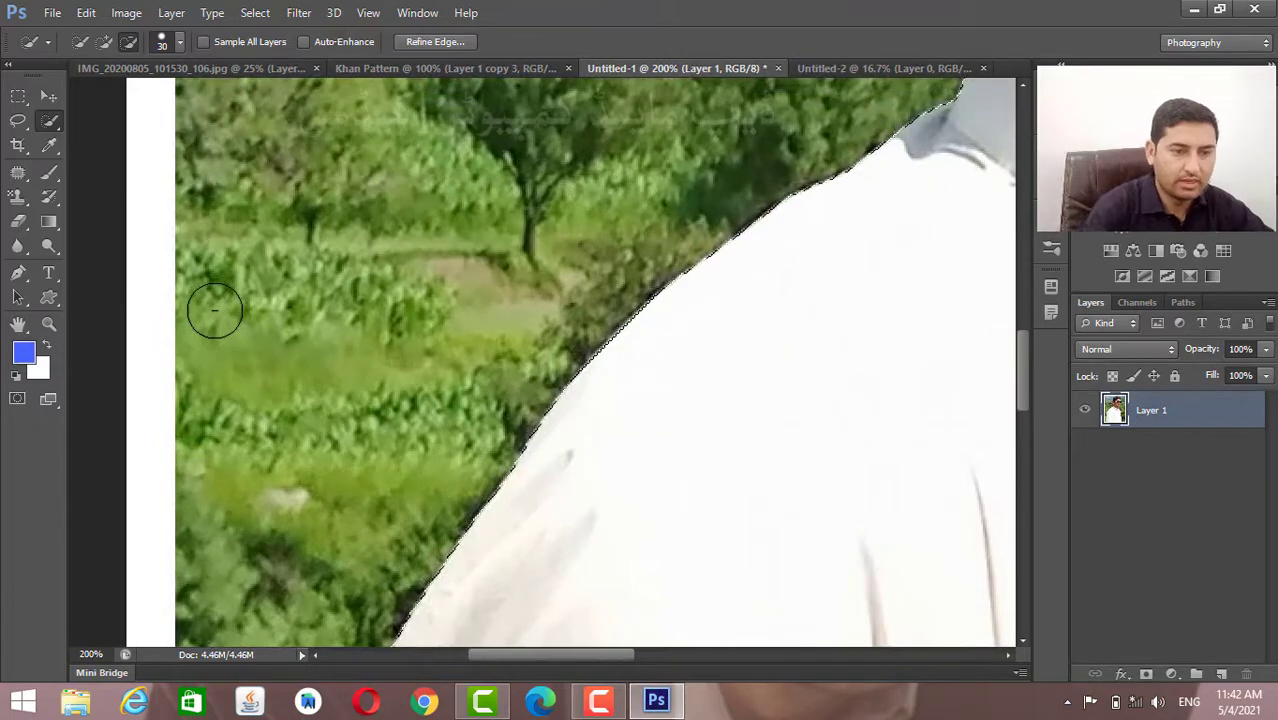
pyautogui.scroll(-3, 214, 310)
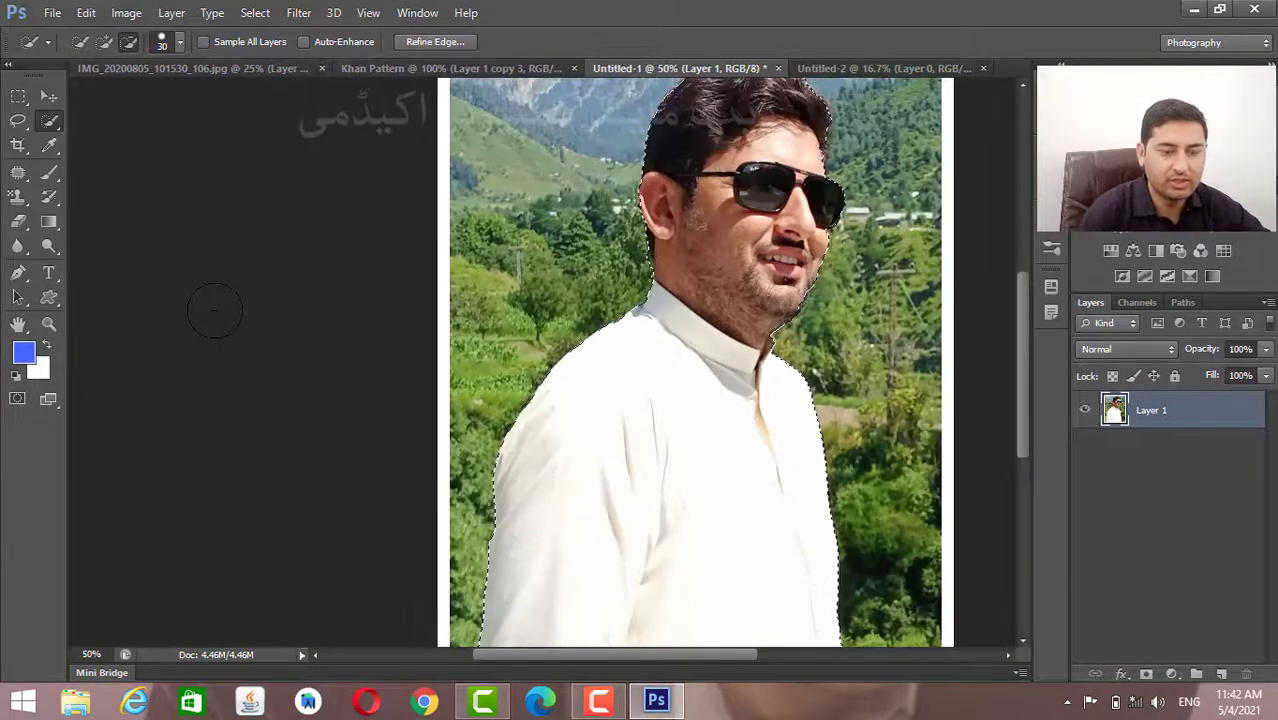
pyautogui.scroll(-1, 214, 310)
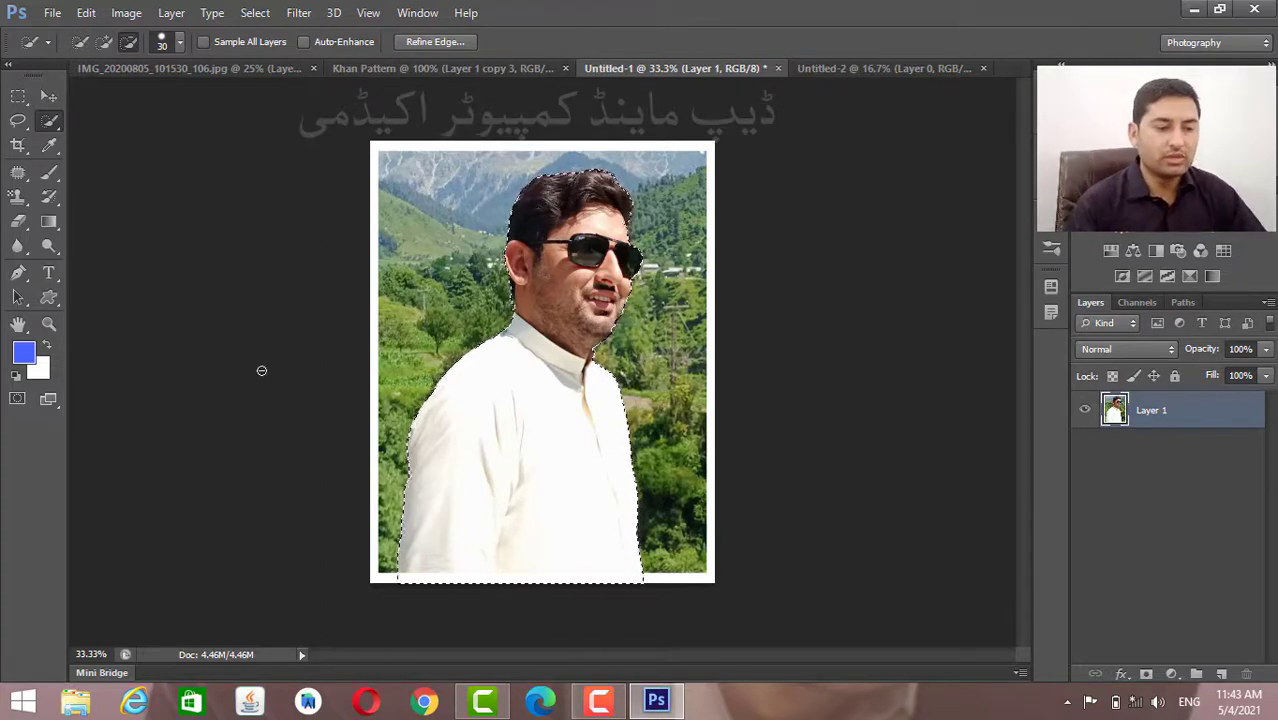
pyautogui.hotkey('ctrl', 'j')
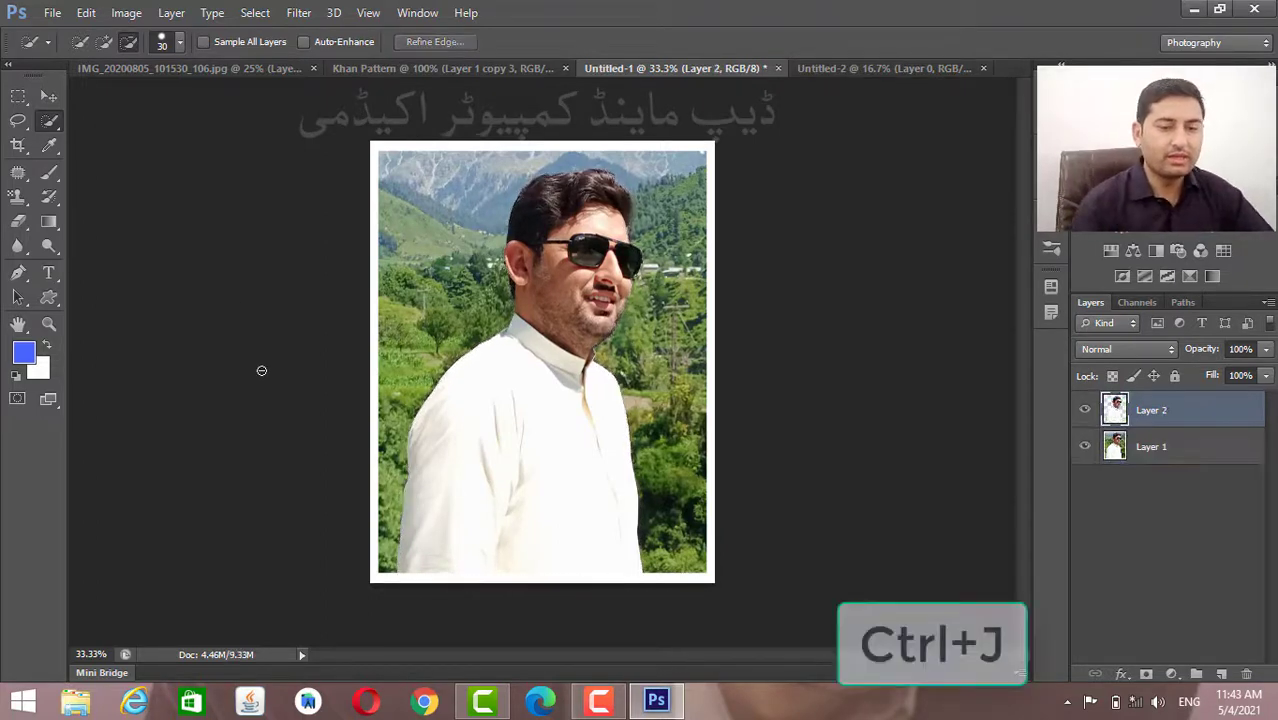
# Add an empty layer between the cut-out man and the original photo, fill it with the blue foreground colour, and select Layer 2.
pyautogui.click(1172, 460)
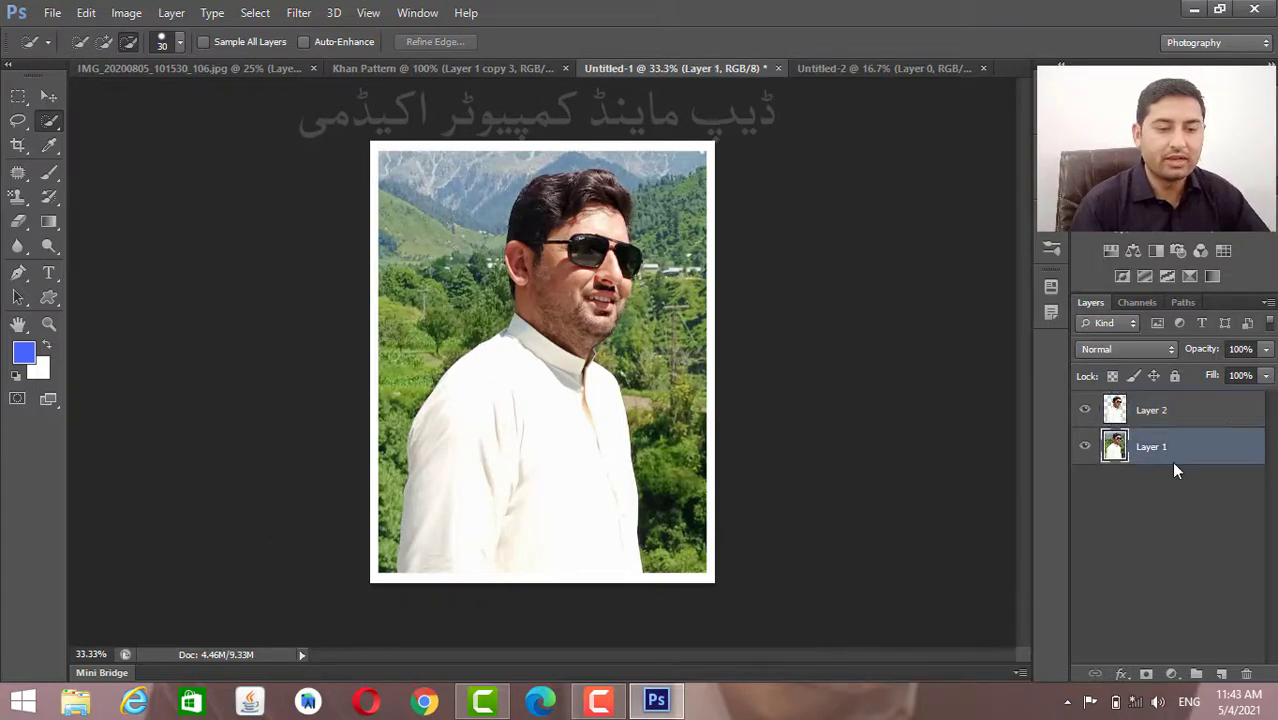
pyautogui.click(1222, 674)
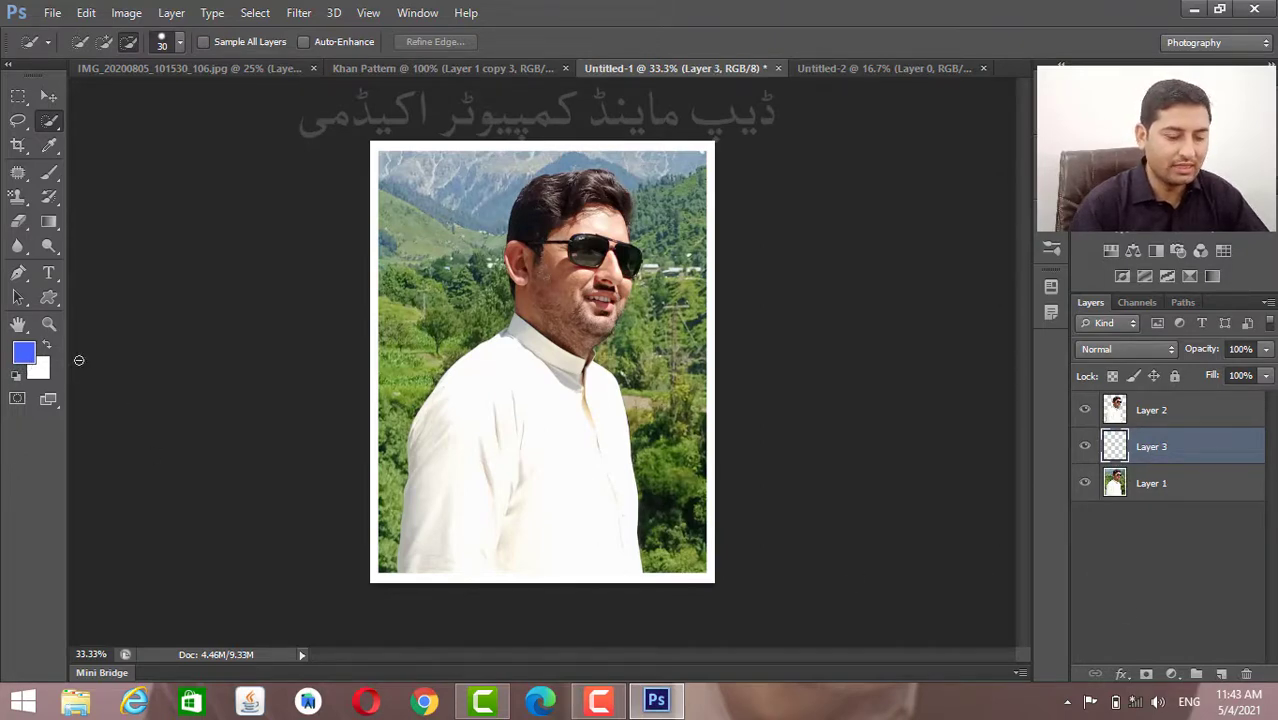
pyautogui.hotkey('alt', 'BackSpace')
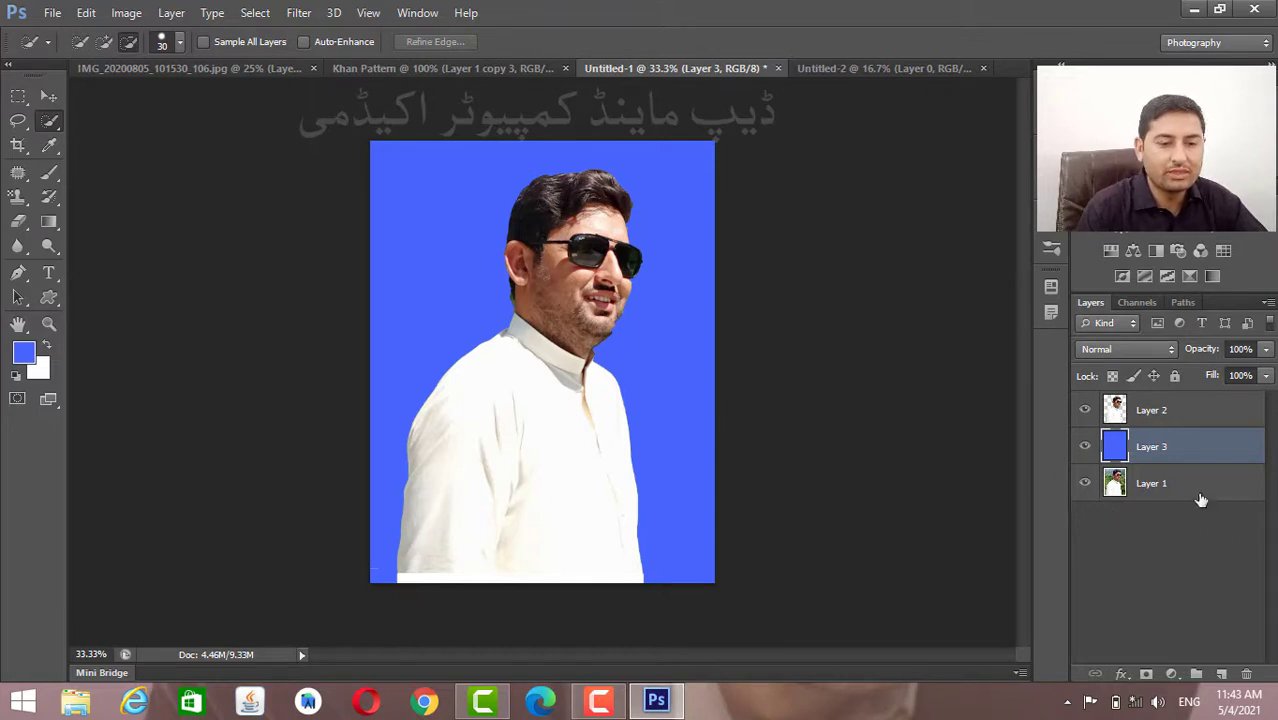
pyautogui.click(1188, 421)
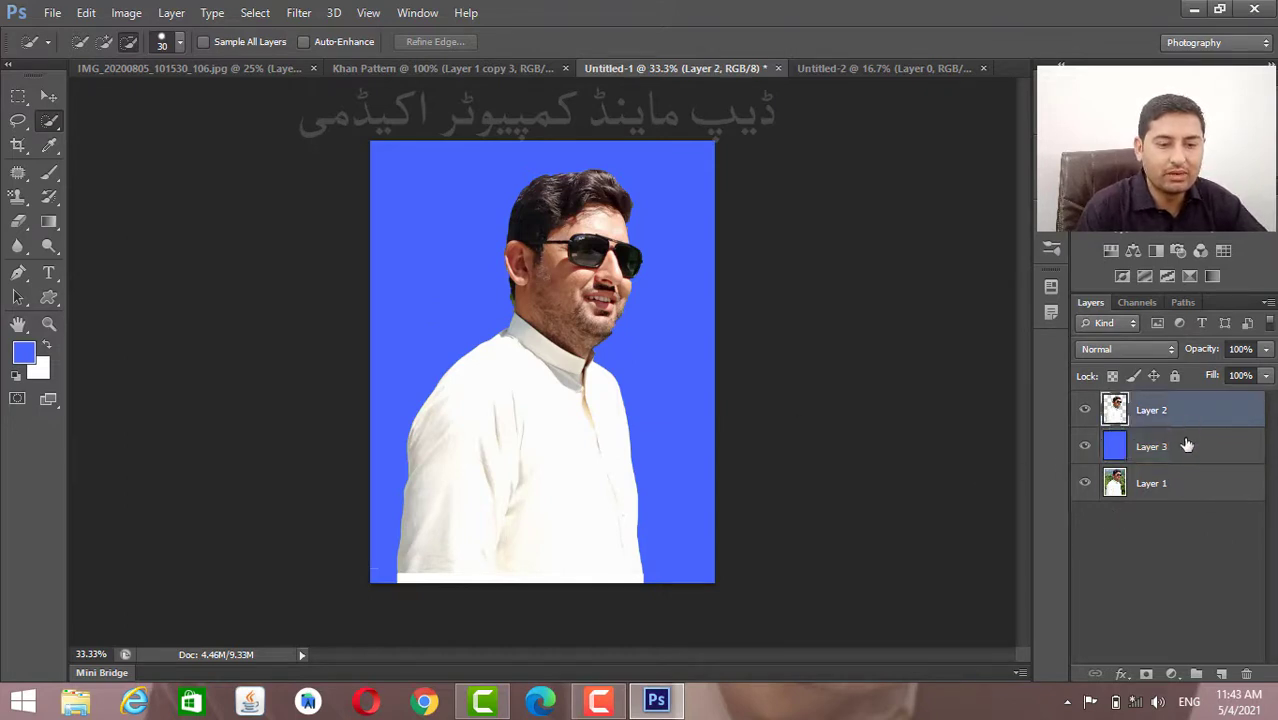
# Merge the cut-out man, the blue fill layer and the original photo into a single layer.
pyautogui.keyDown('shift'); pyautogui.click(1189, 486); pyautogui.keyUp('shift')
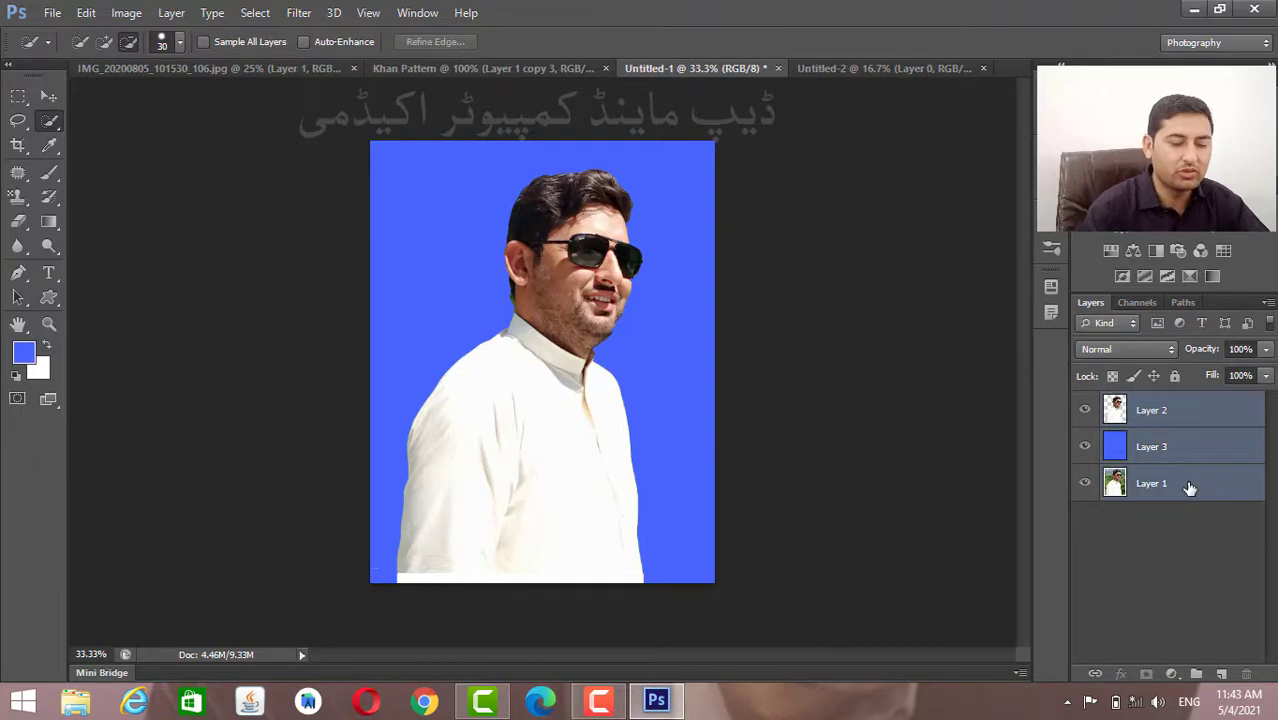
pyautogui.hotkey('ctrl', 'e')
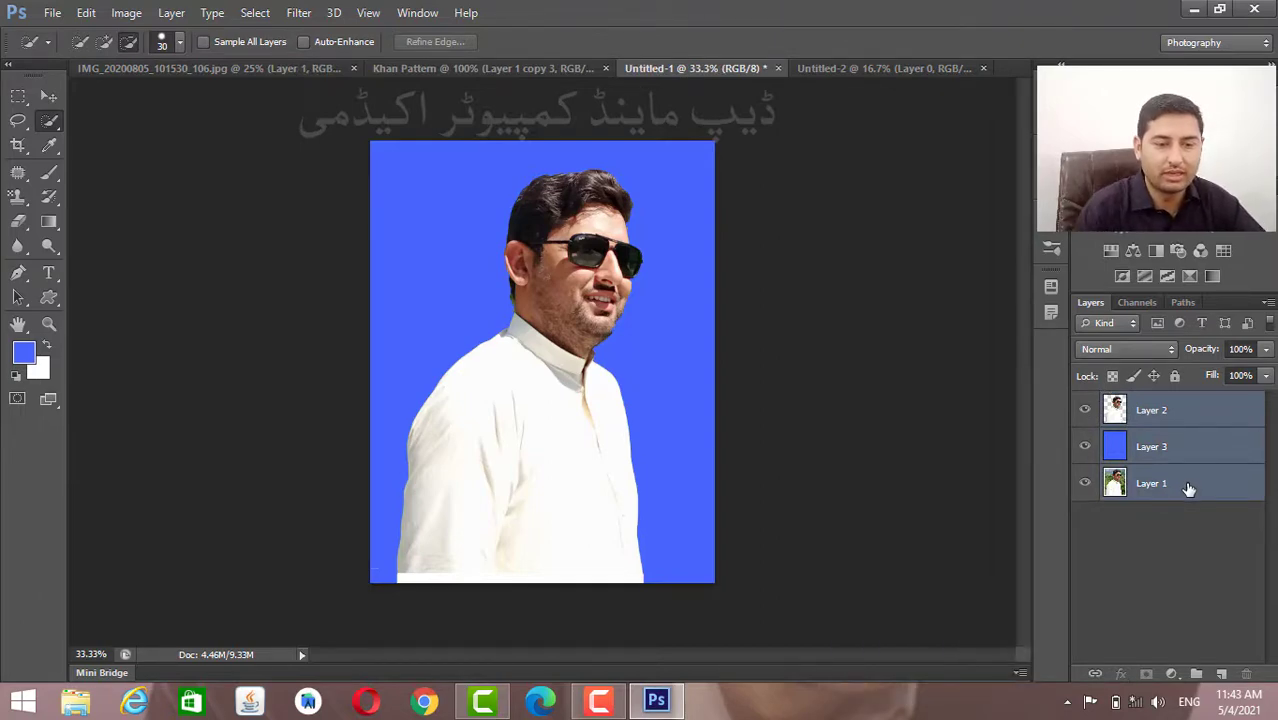
pyautogui.rightClick(1189, 487)
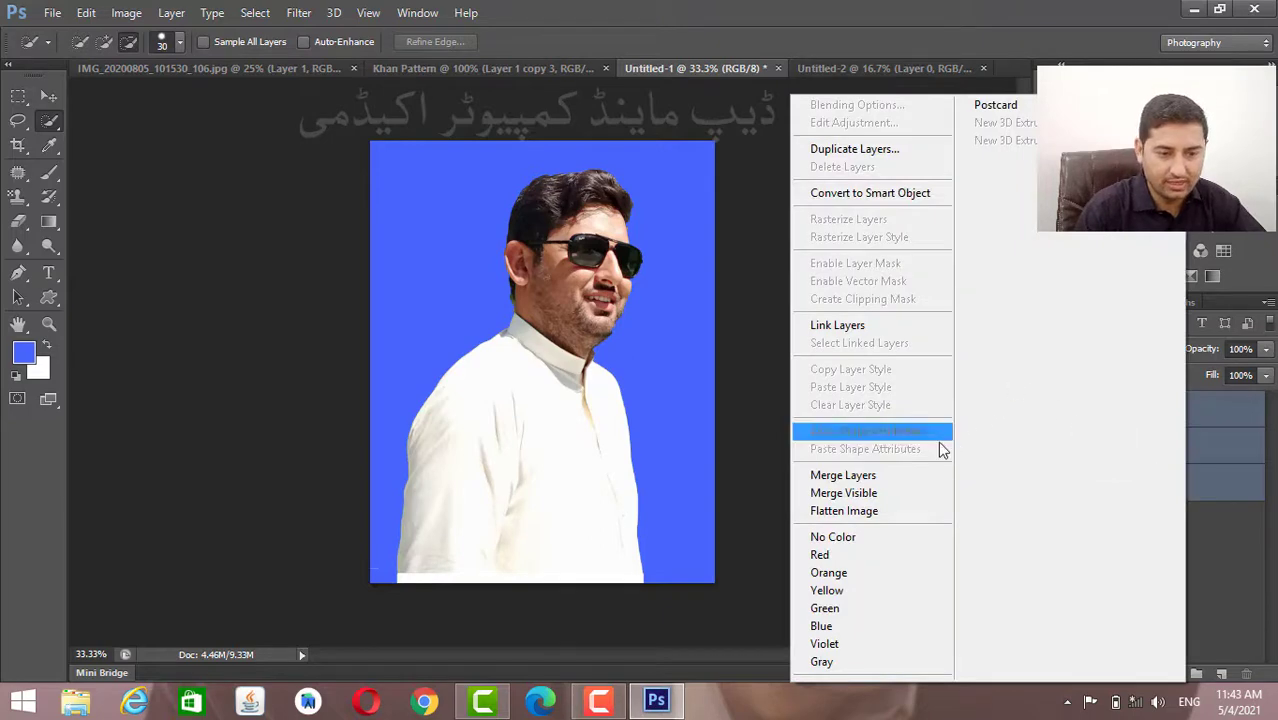
pyautogui.click(913, 483)
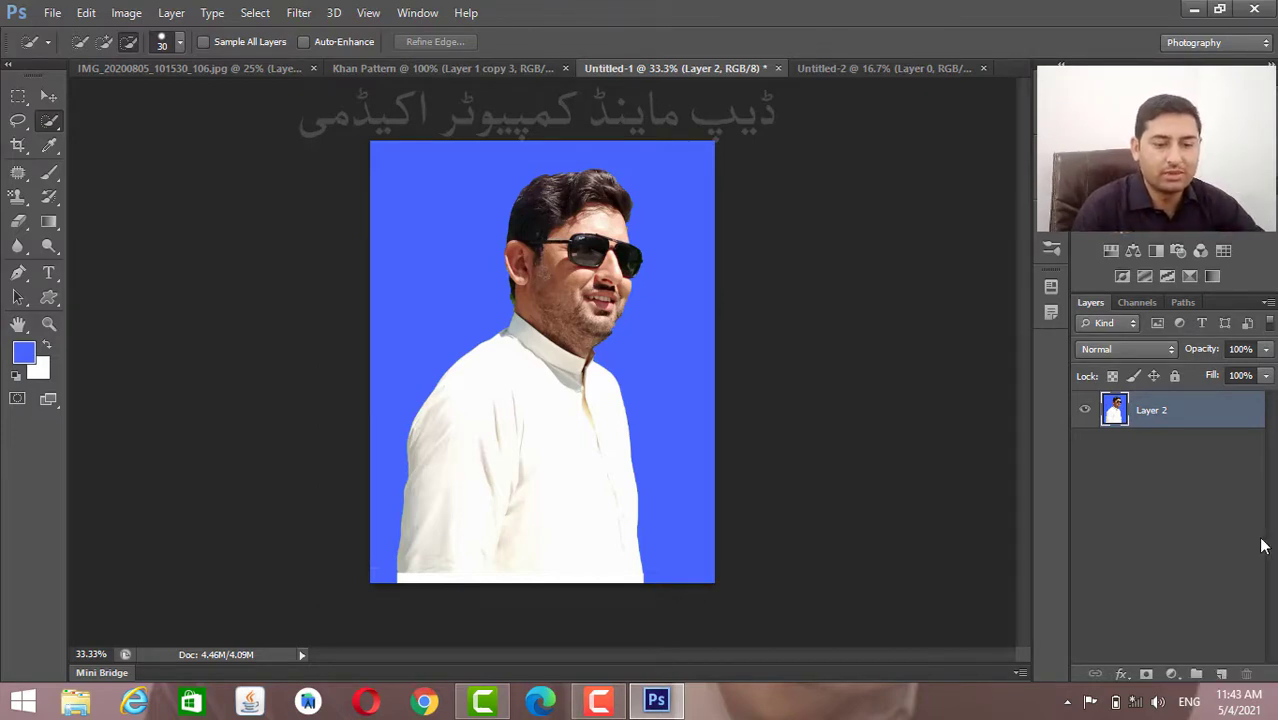
pyautogui.click(1220, 673)
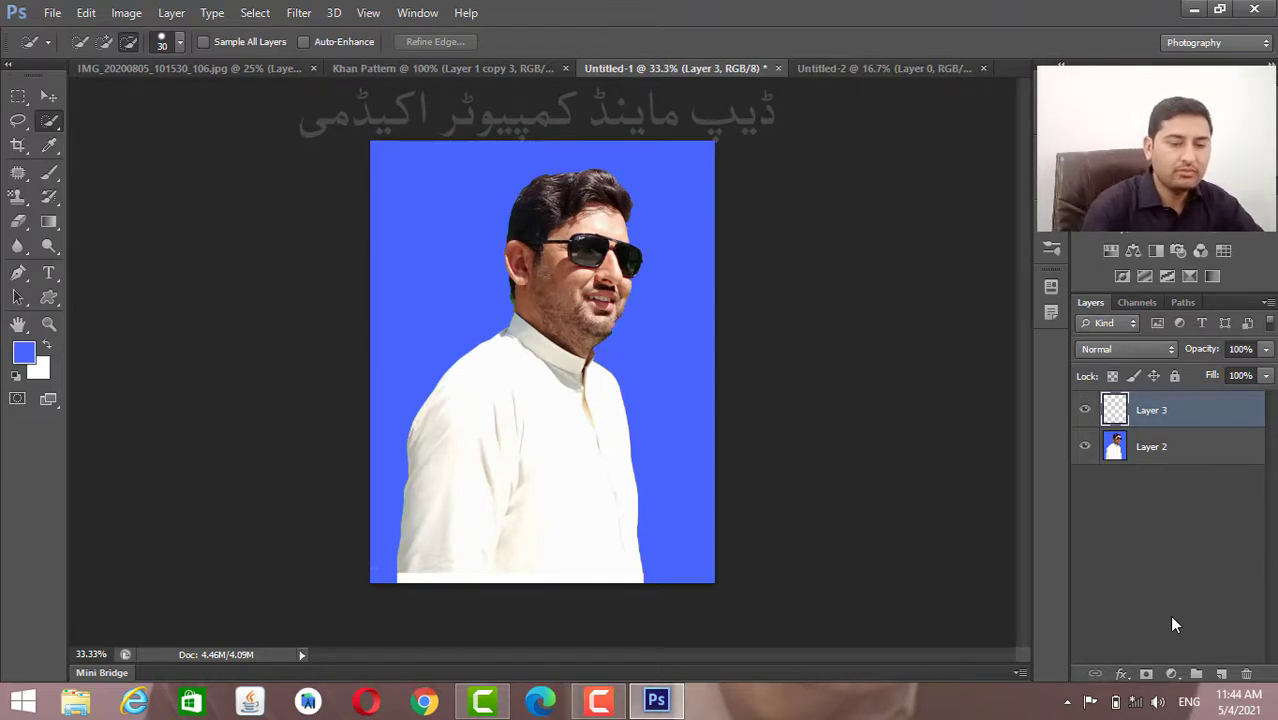
pyautogui.hotkey('ctrl', 'e')
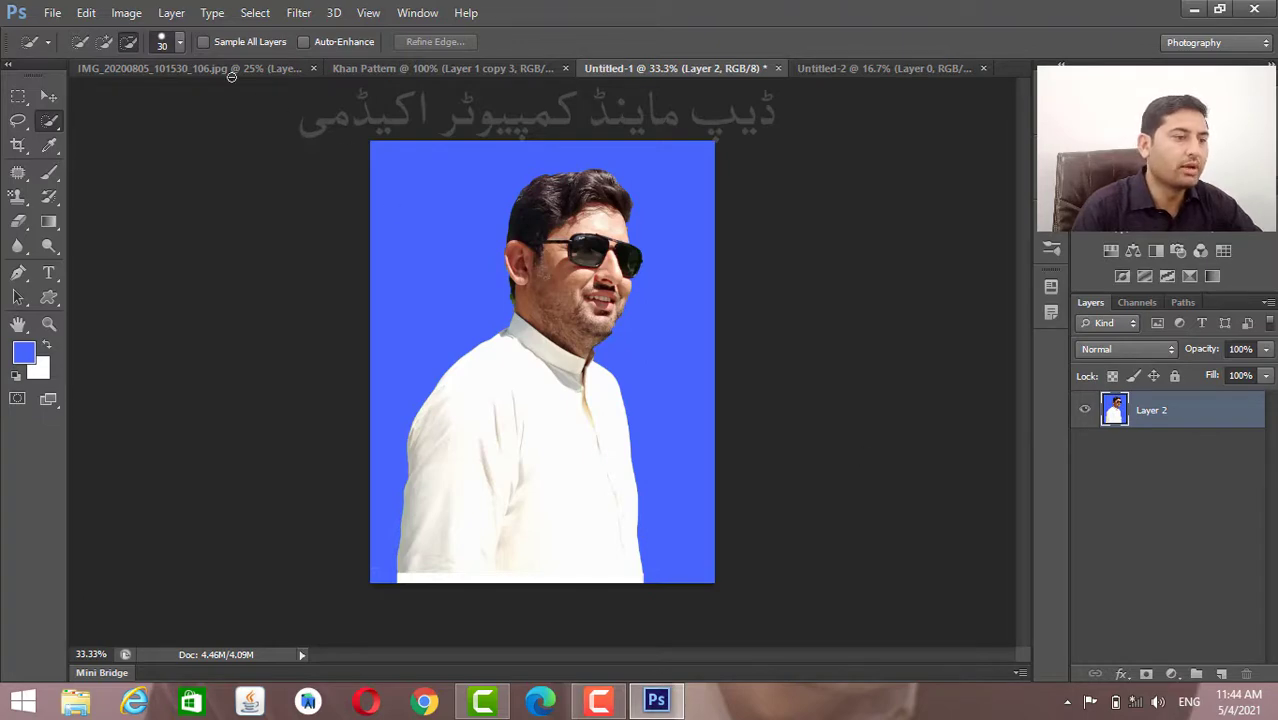
pyautogui.click(127, 12)
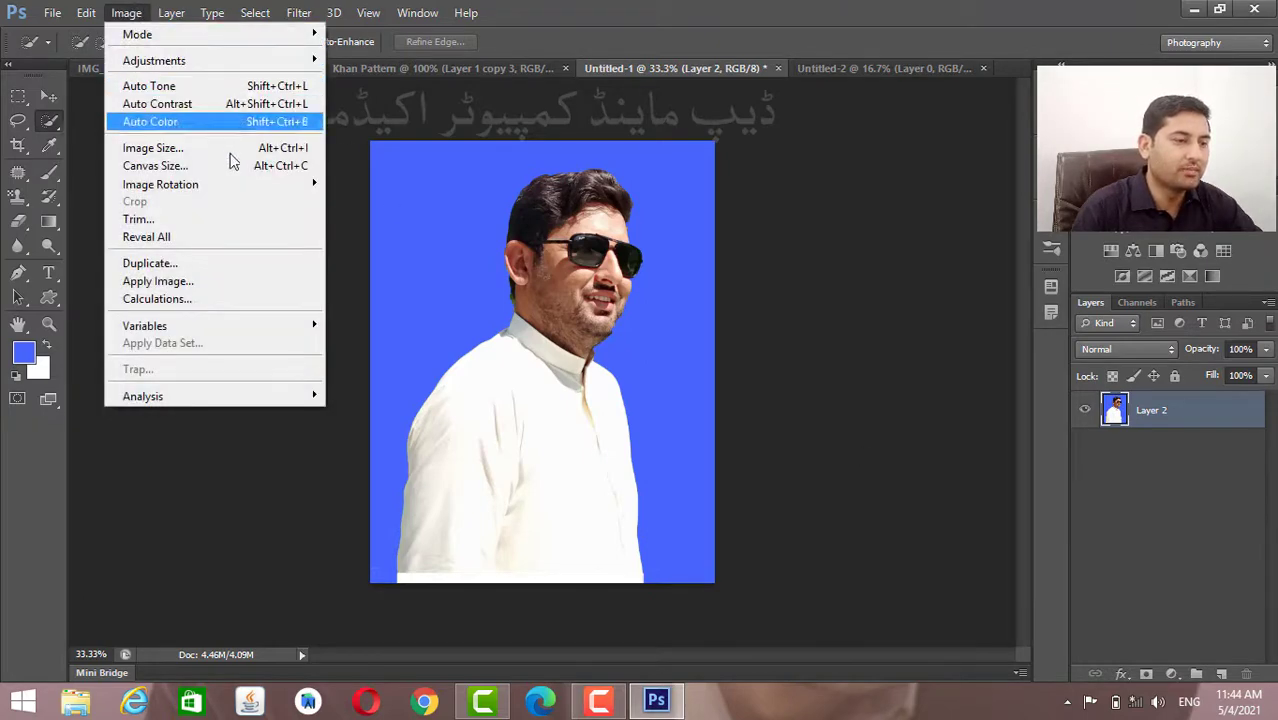
pyautogui.moveTo(216, 64)
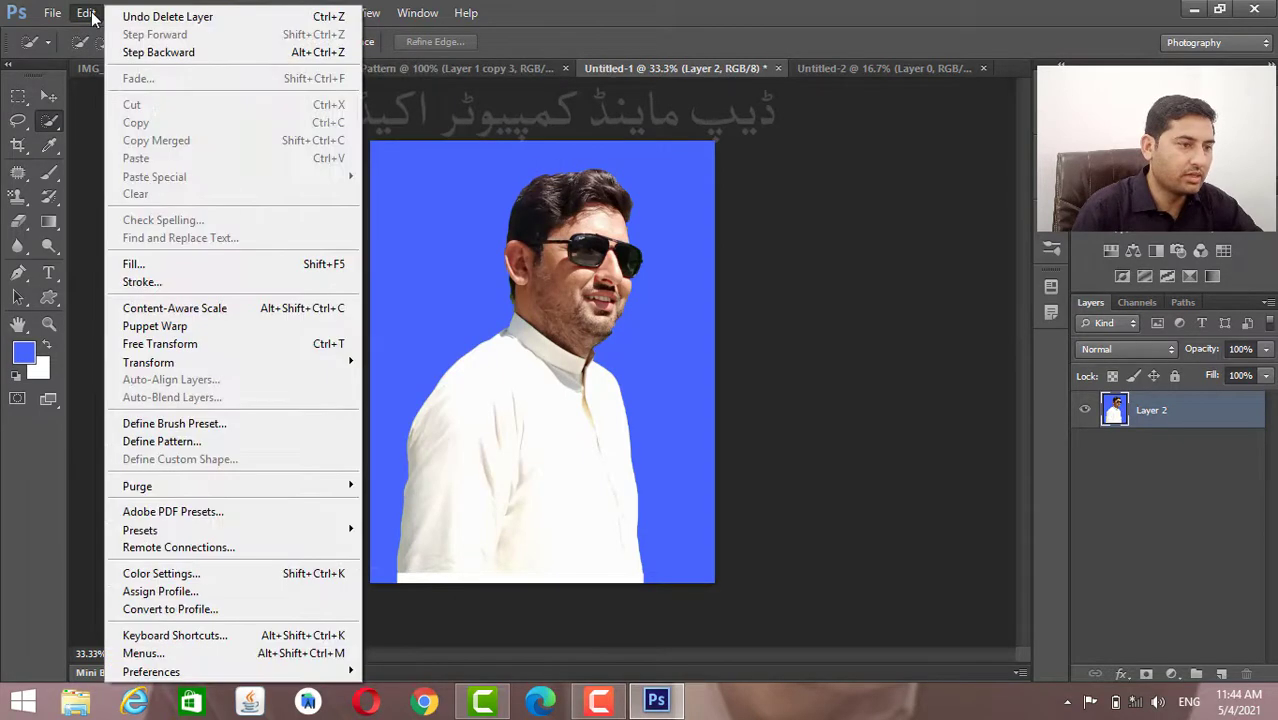
pyautogui.moveTo(53, 16)
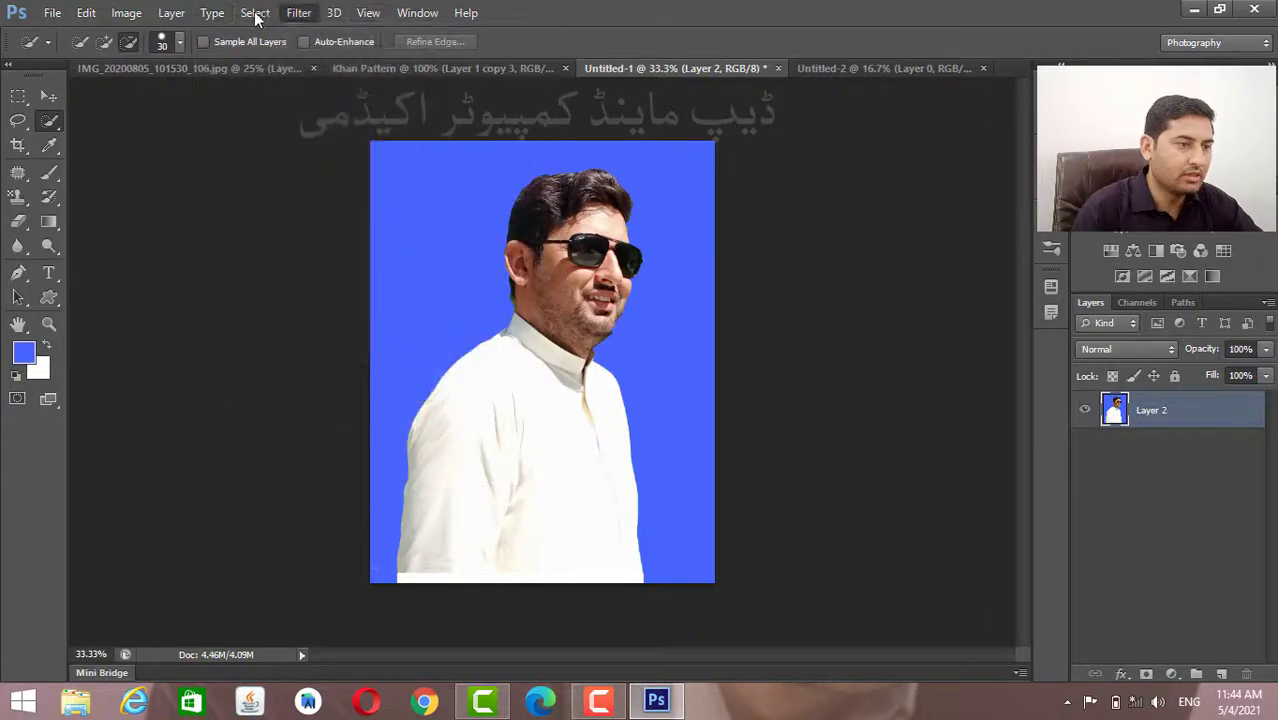
pyautogui.moveTo(170, 18)
pyautogui.moveTo(268, 16)
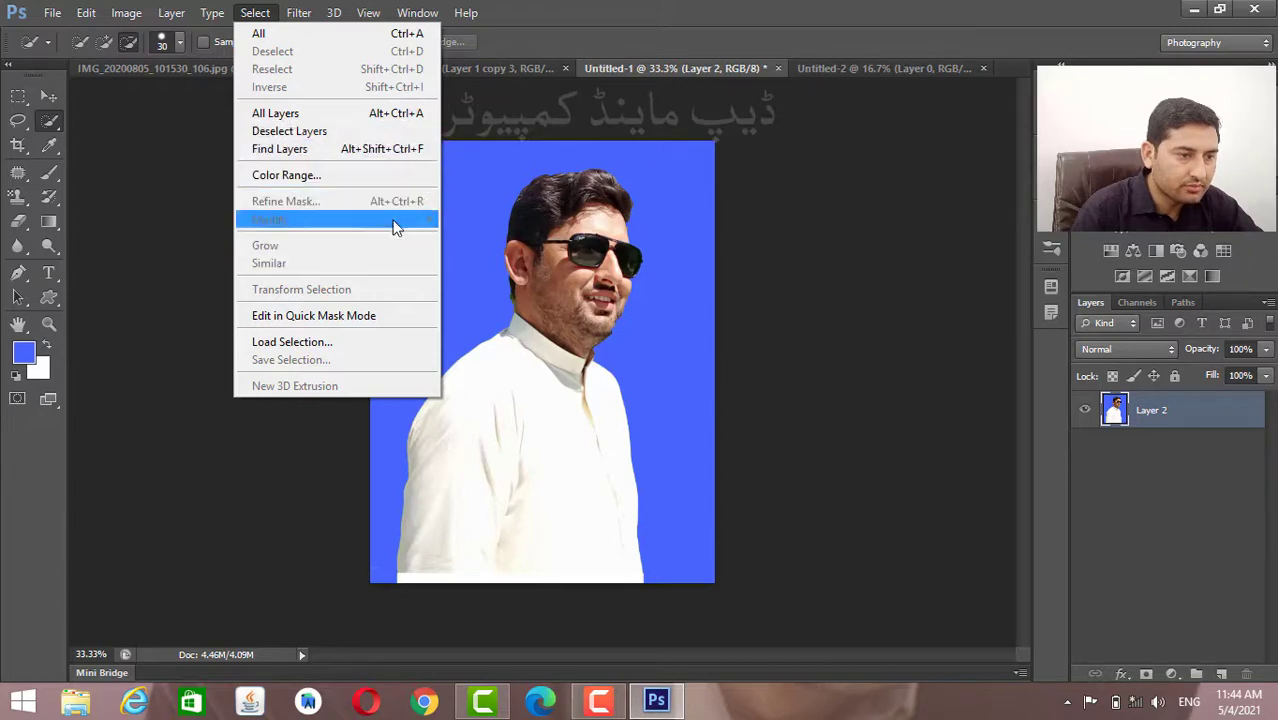
pyautogui.click(298, 218)
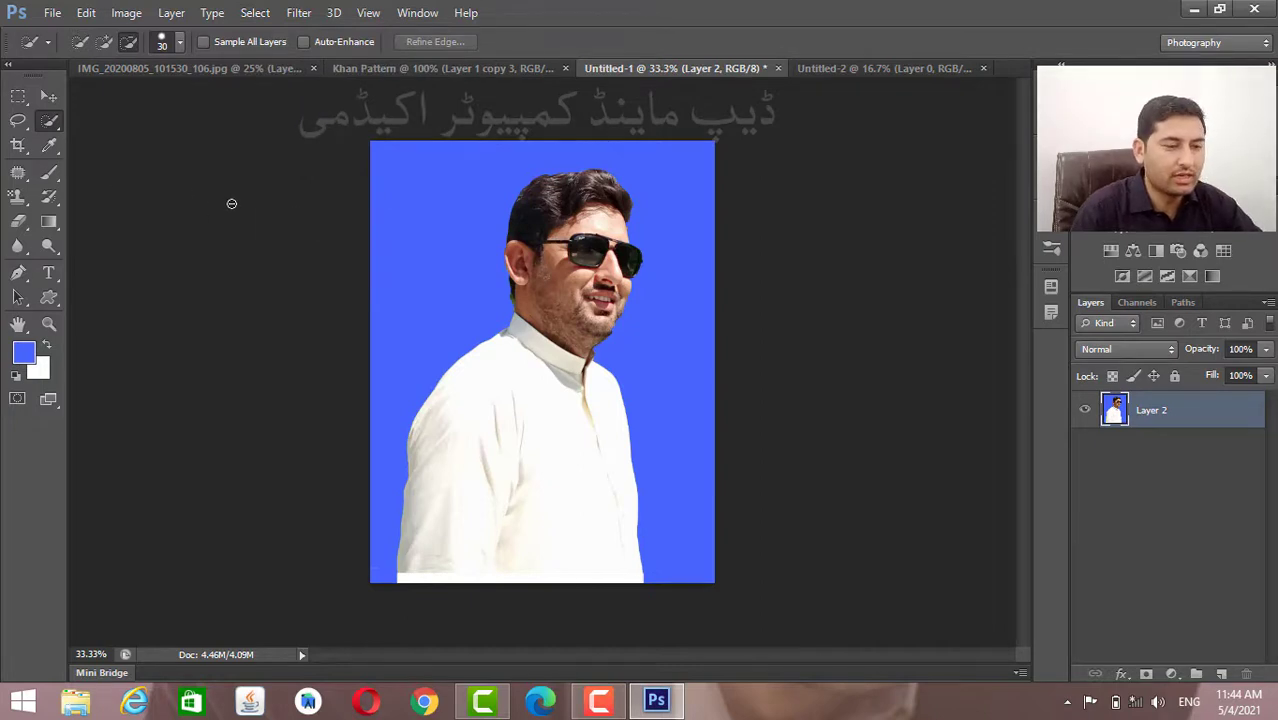
# Select the whole image and turn the selection into a border 10 pixels wide.
pyautogui.hotkey('ctrl', 'a')
pyautogui.click(252, 14)
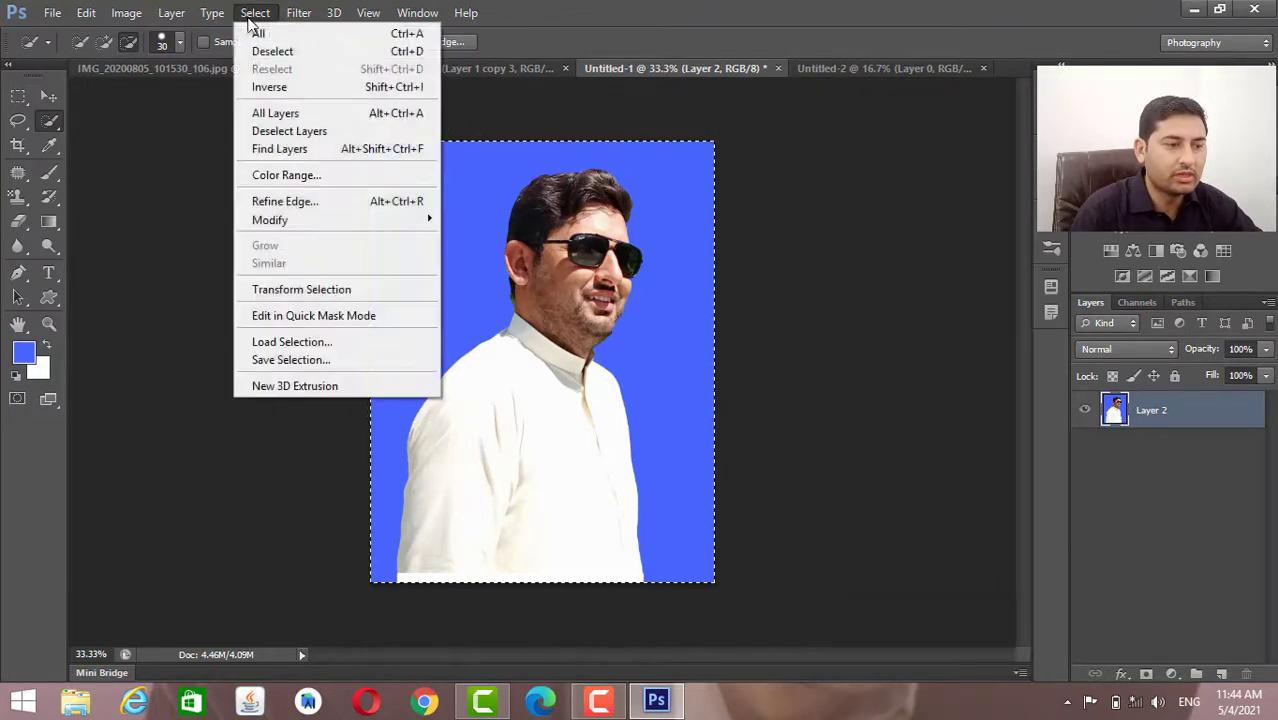
pyautogui.moveTo(347, 224)
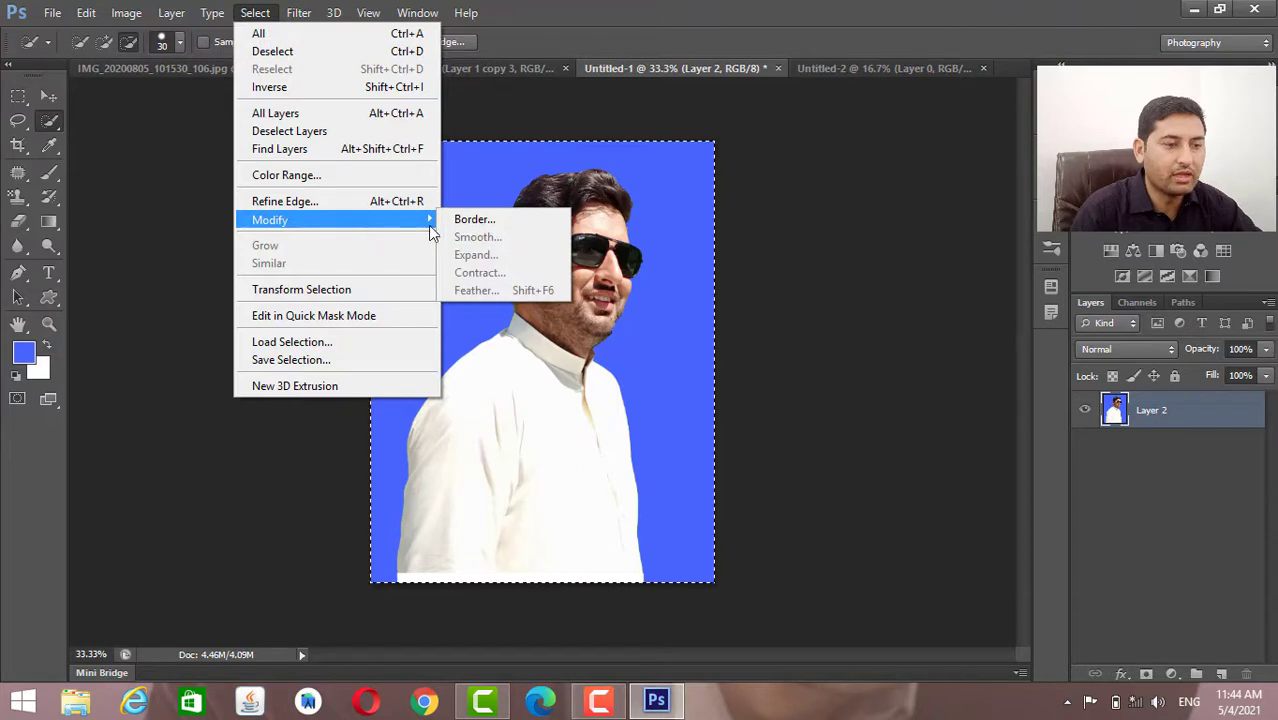
pyautogui.click(459, 222)
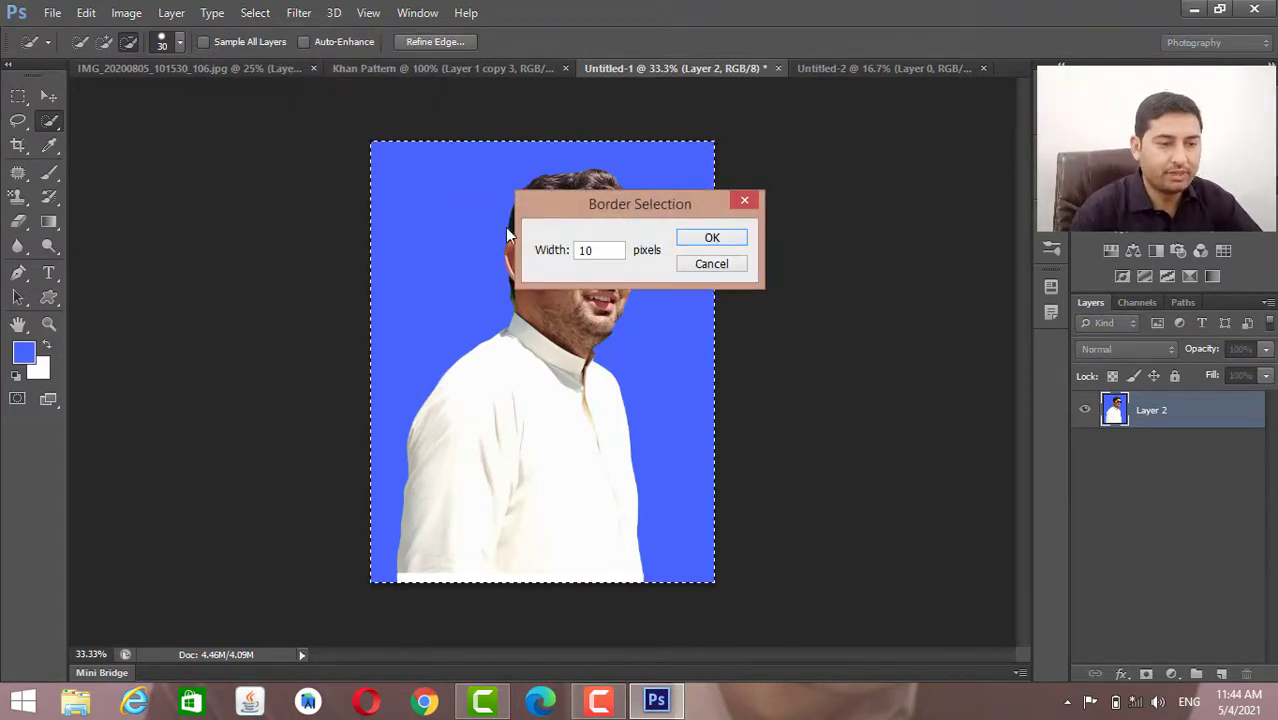
pyautogui.click(710, 239)
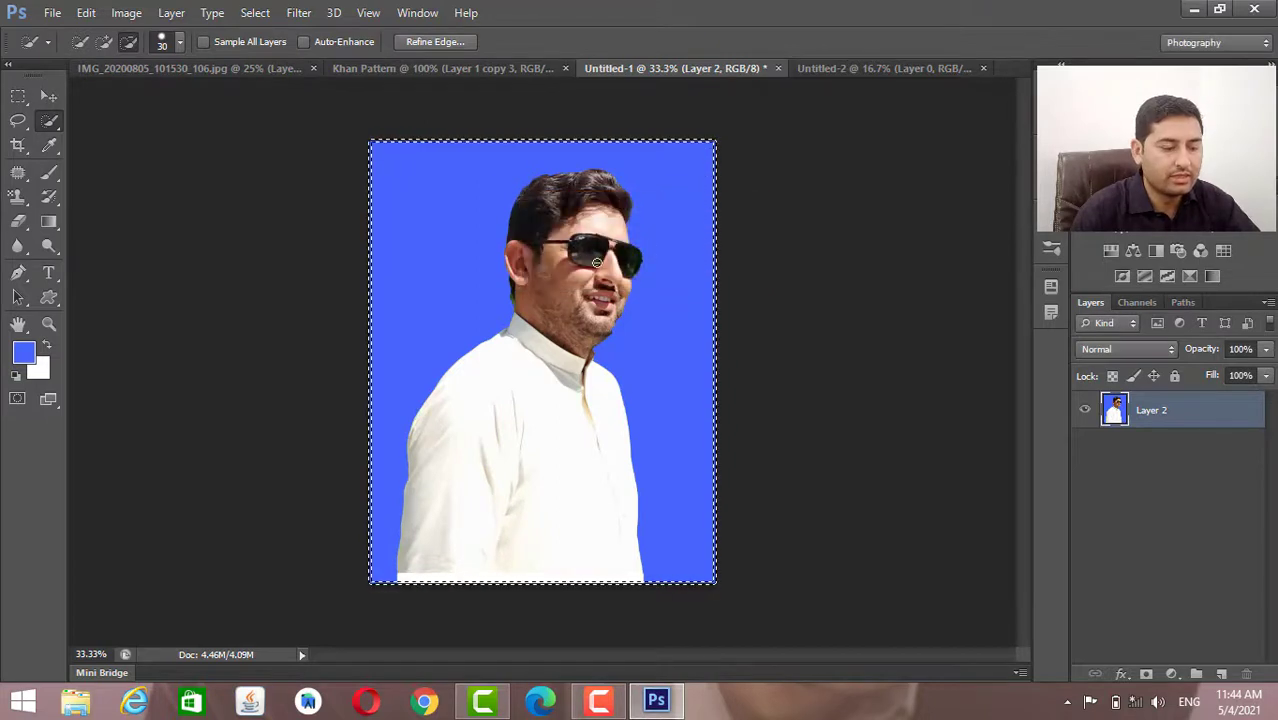
# Convert the whole-image selection into a border selection 50 pixels wide.
pyautogui.click(245, 15)
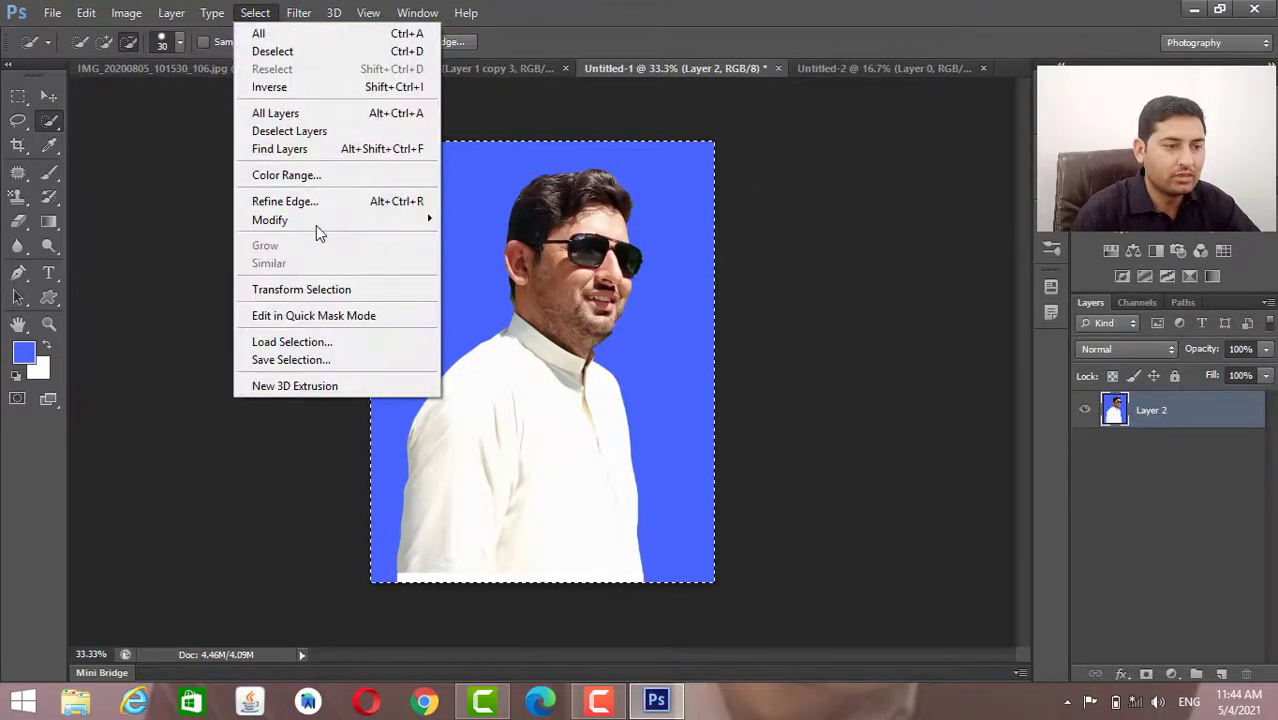
pyautogui.moveTo(318, 228)
pyautogui.click(495, 220)
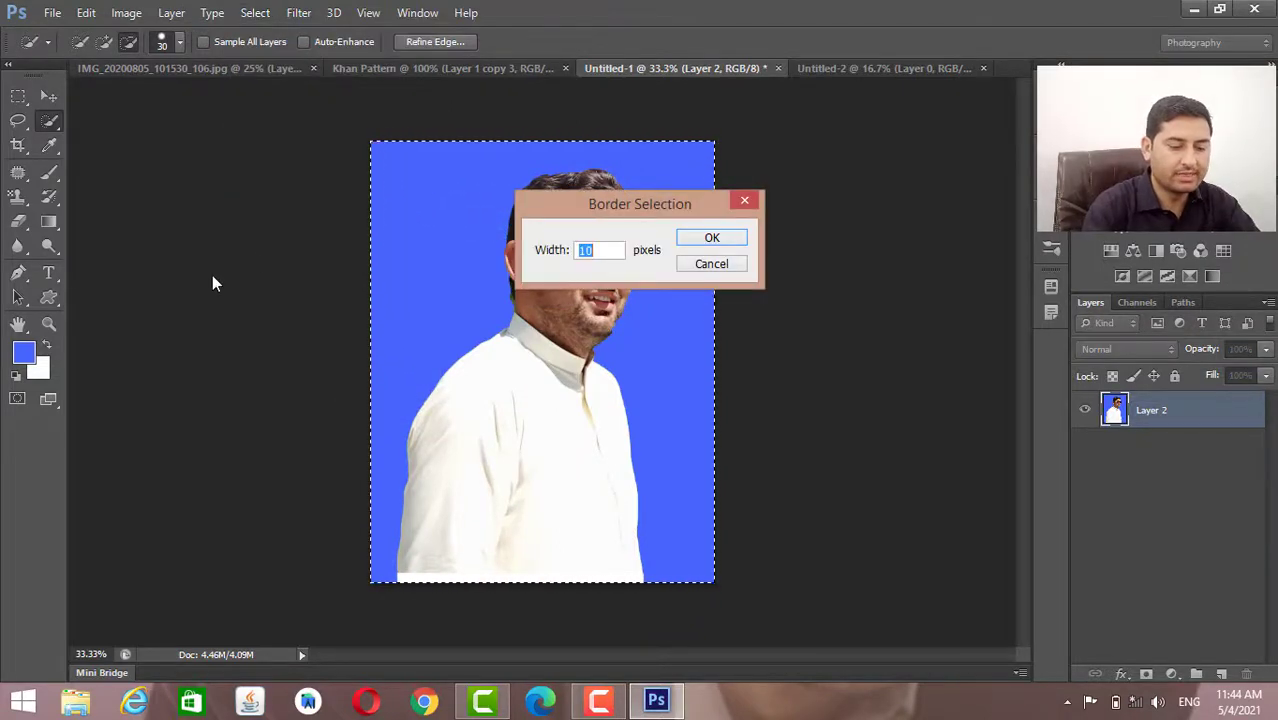
pyautogui.write('50')
pyautogui.press('Return')
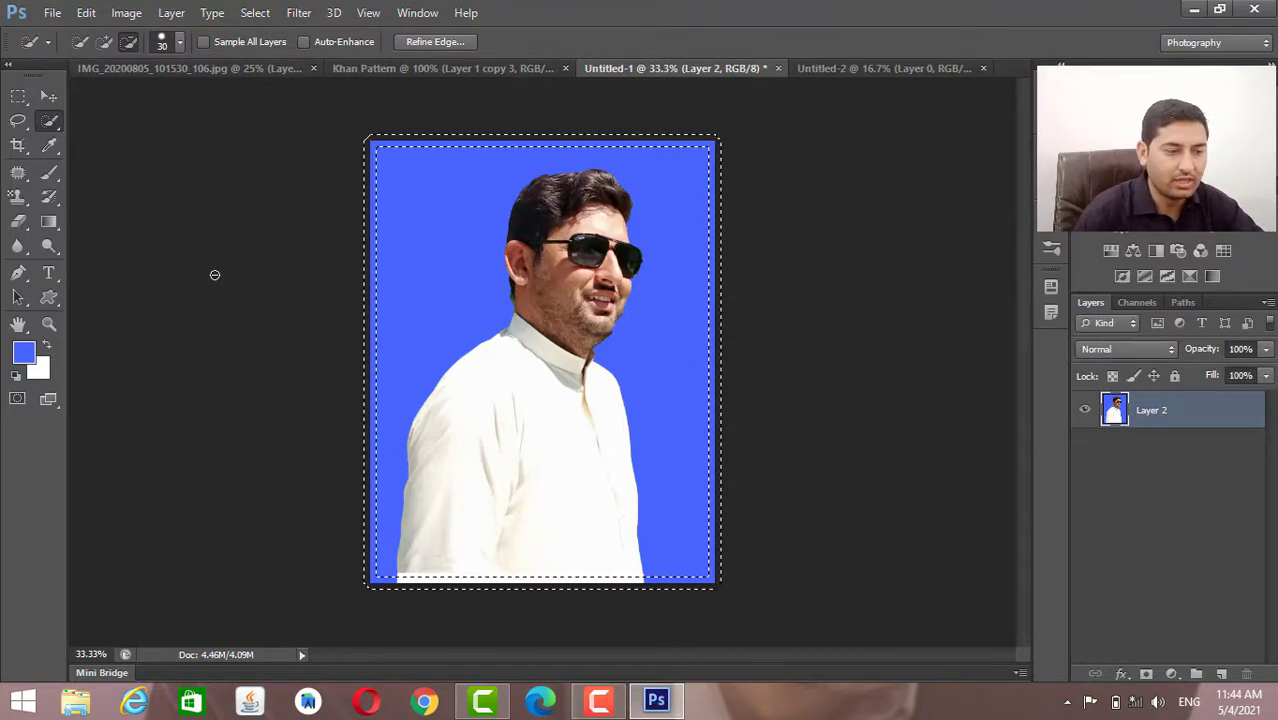
# Try filling the border selection with the white background colour, and undo the fill and clear the selection.
pyautogui.hotkey('ctrl', 'BackSpace')
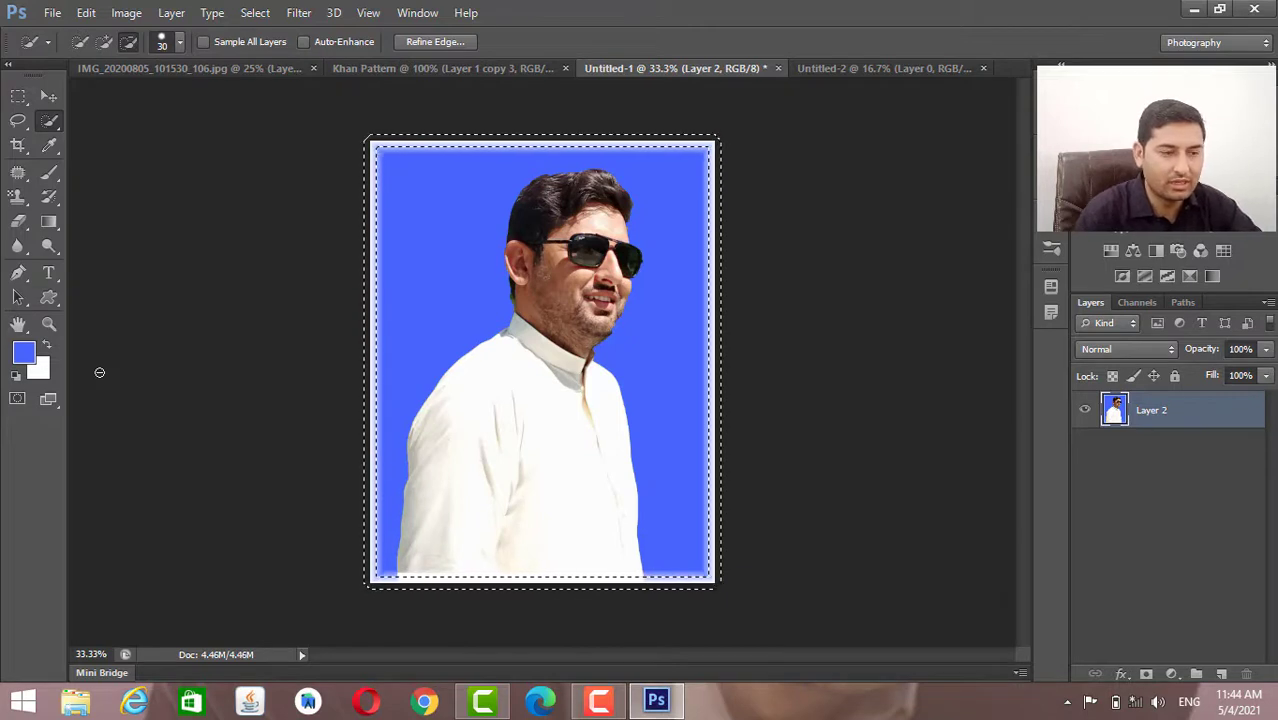
pyautogui.hotkey('ctrl', 'd')
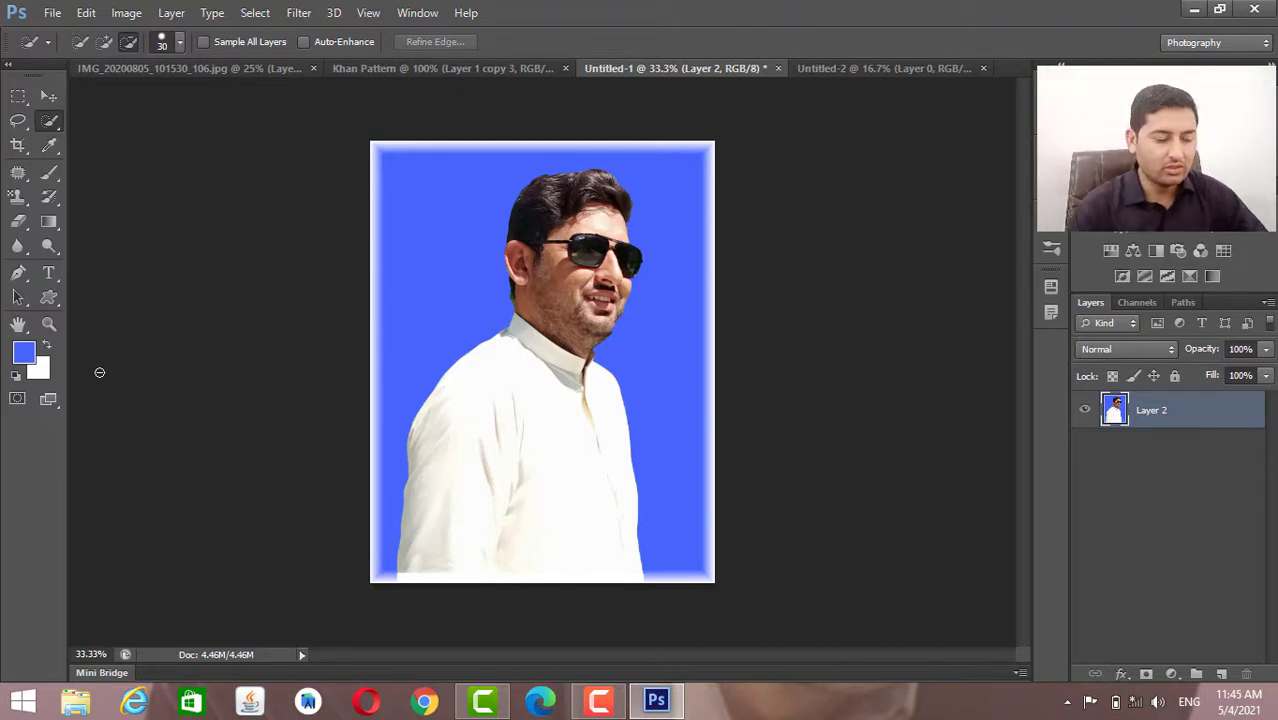
pyautogui.hotkey('ctrl', 'shift', 'd')
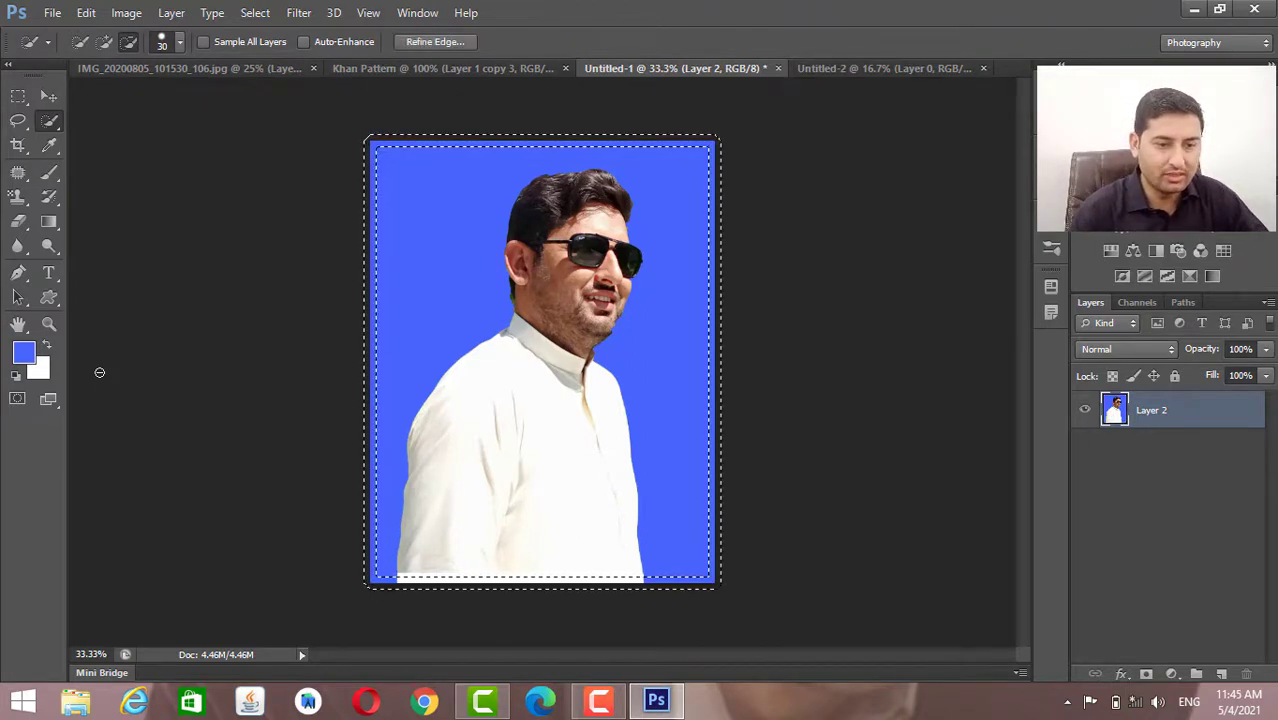
pyautogui.hotkey('ctrl', 'd')
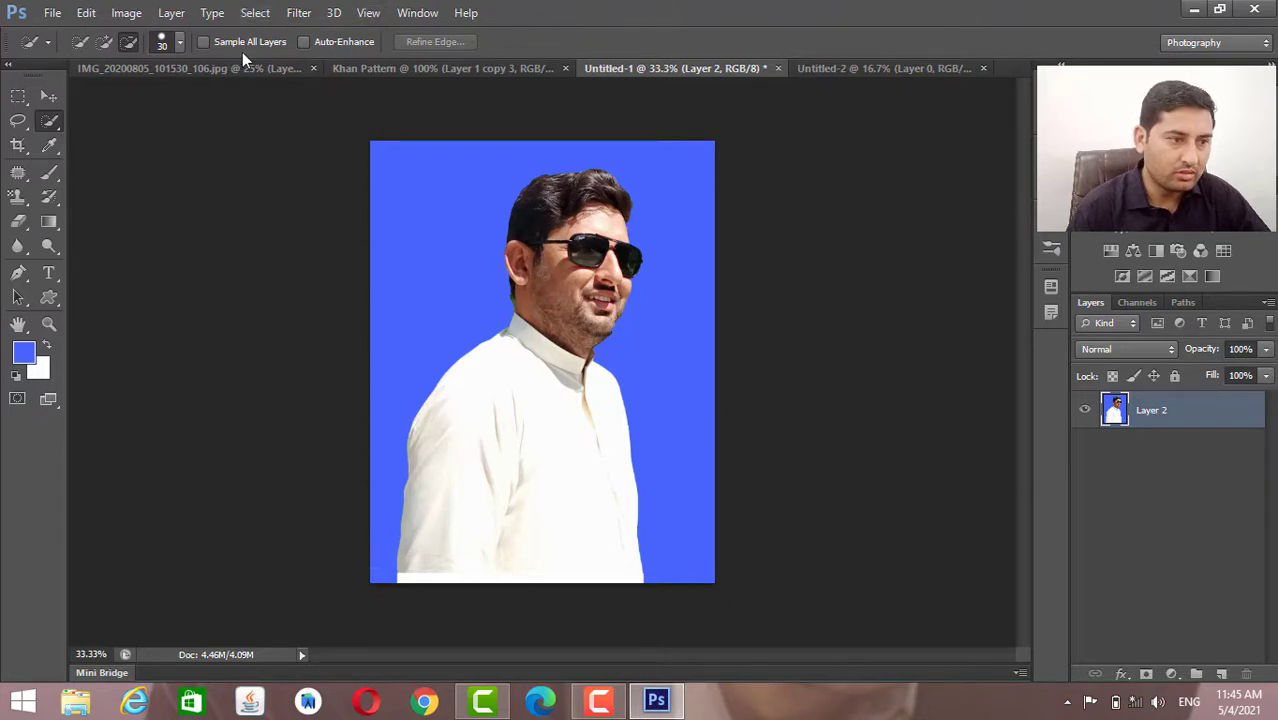
pyautogui.click(250, 13)
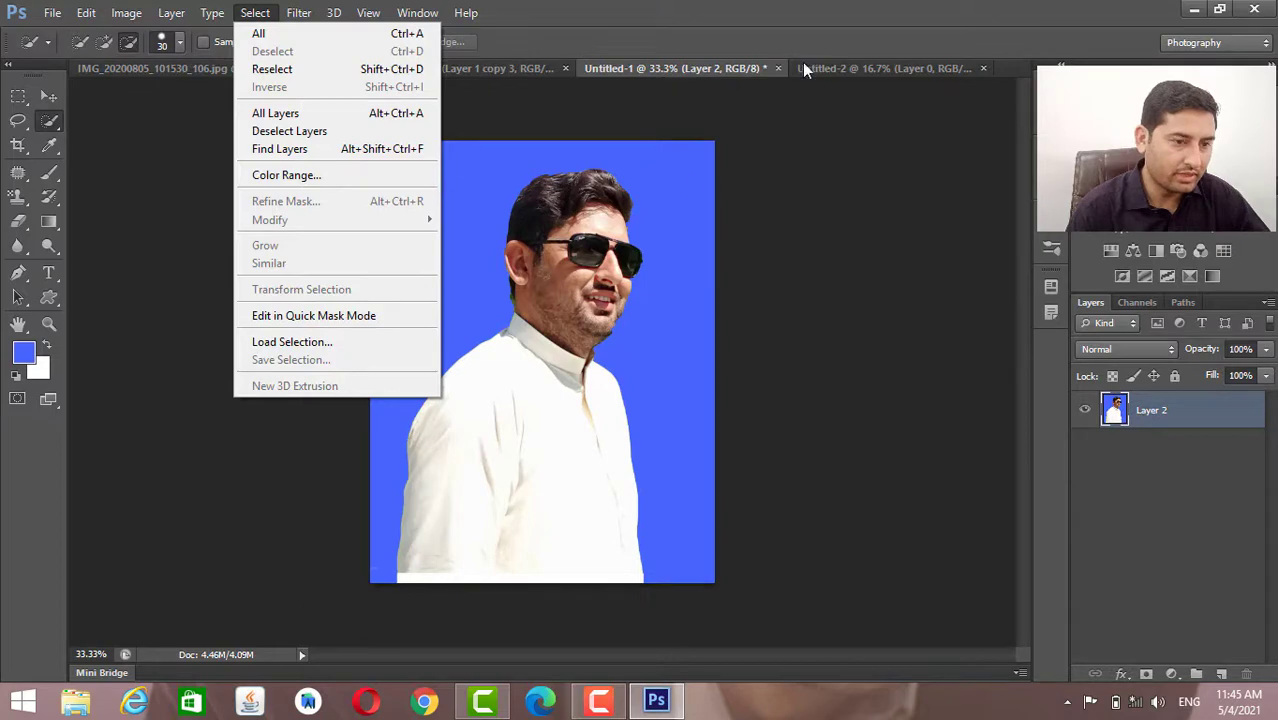
pyautogui.click(806, 8)
pyautogui.hotkey('ctrl', 'a')
pyautogui.click(262, 14)
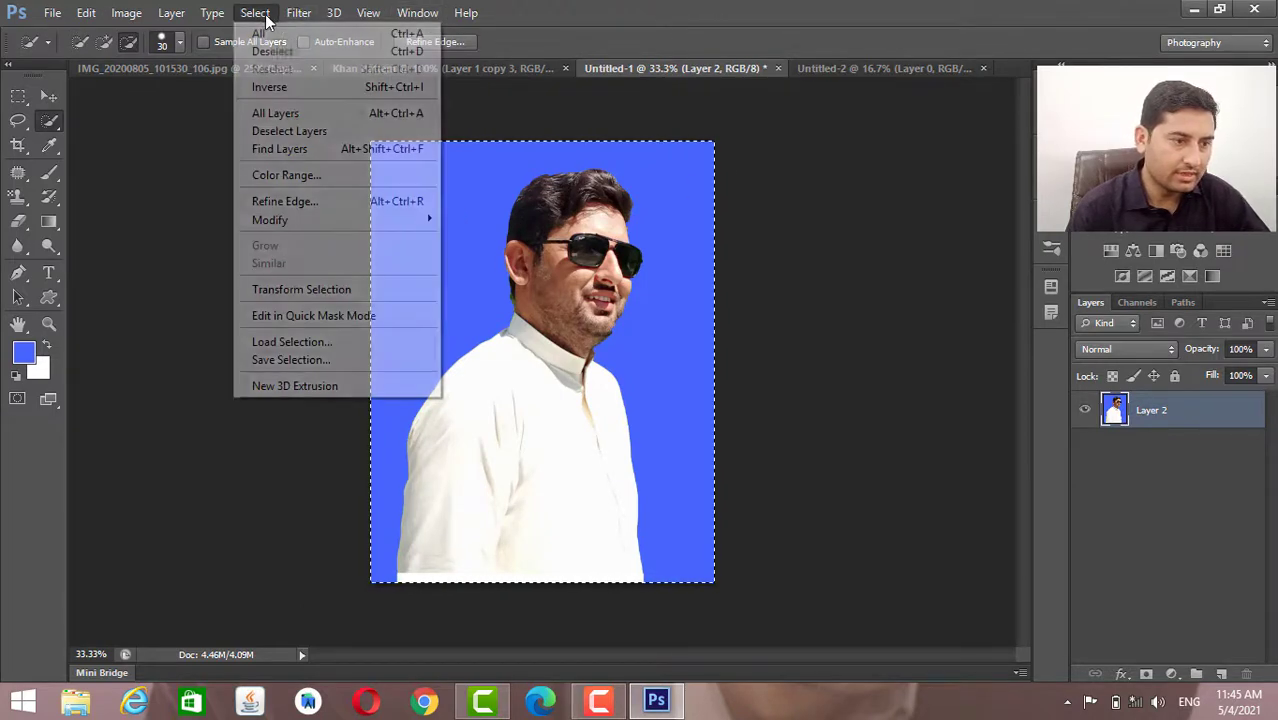
pyautogui.moveTo(410, 229)
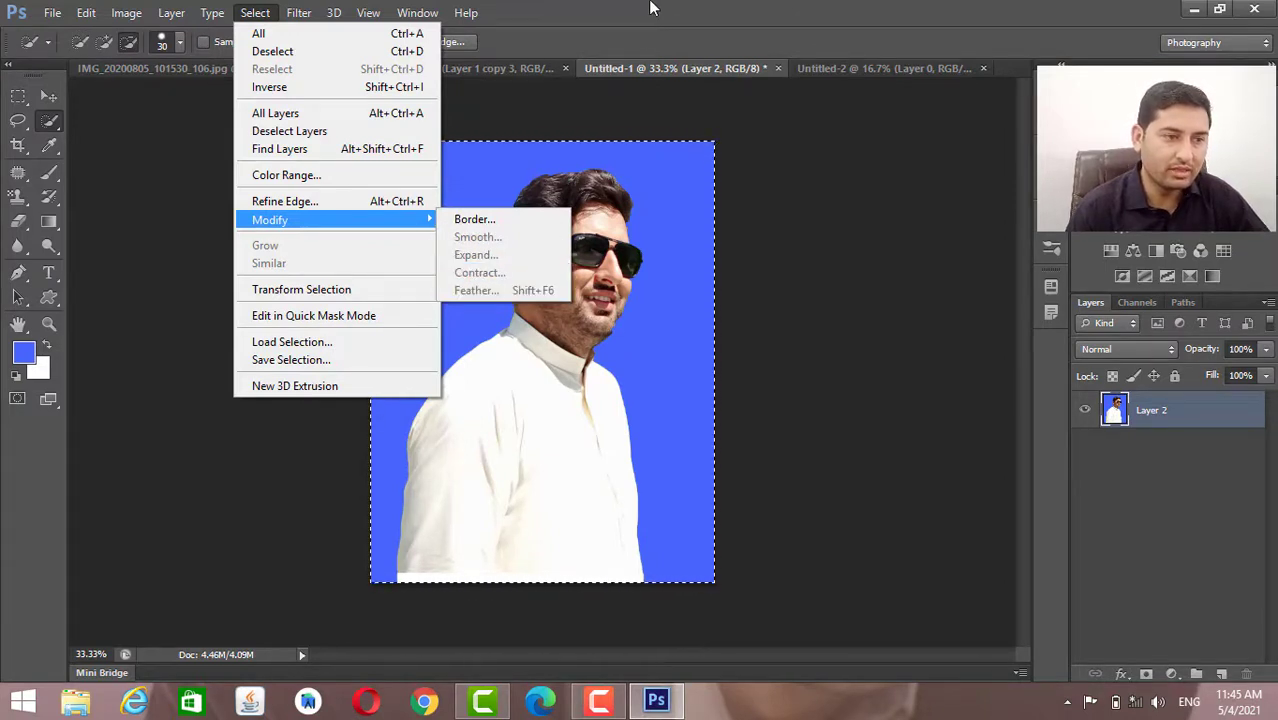
pyautogui.click(650, 8)
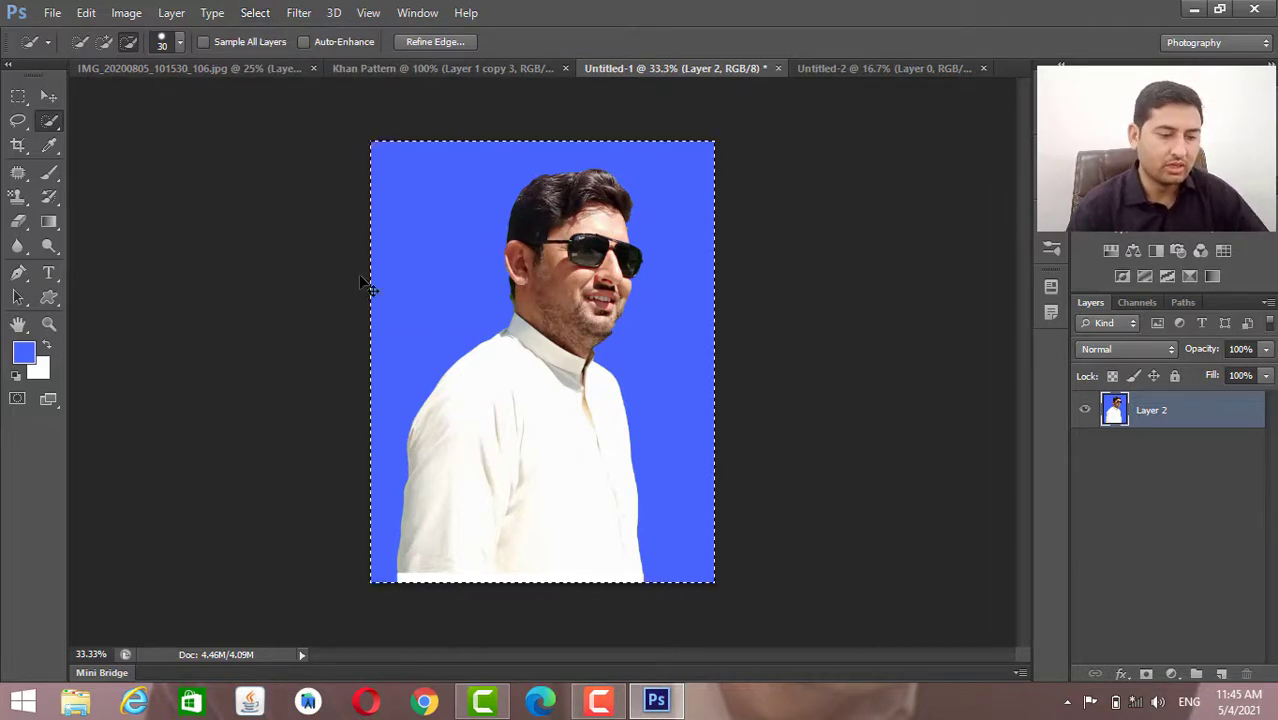
pyautogui.hotkey('ctrl', 'd')
# Add an empty layer and place it below the merged portrait on Layer 2.
pyautogui.click(1221, 675)
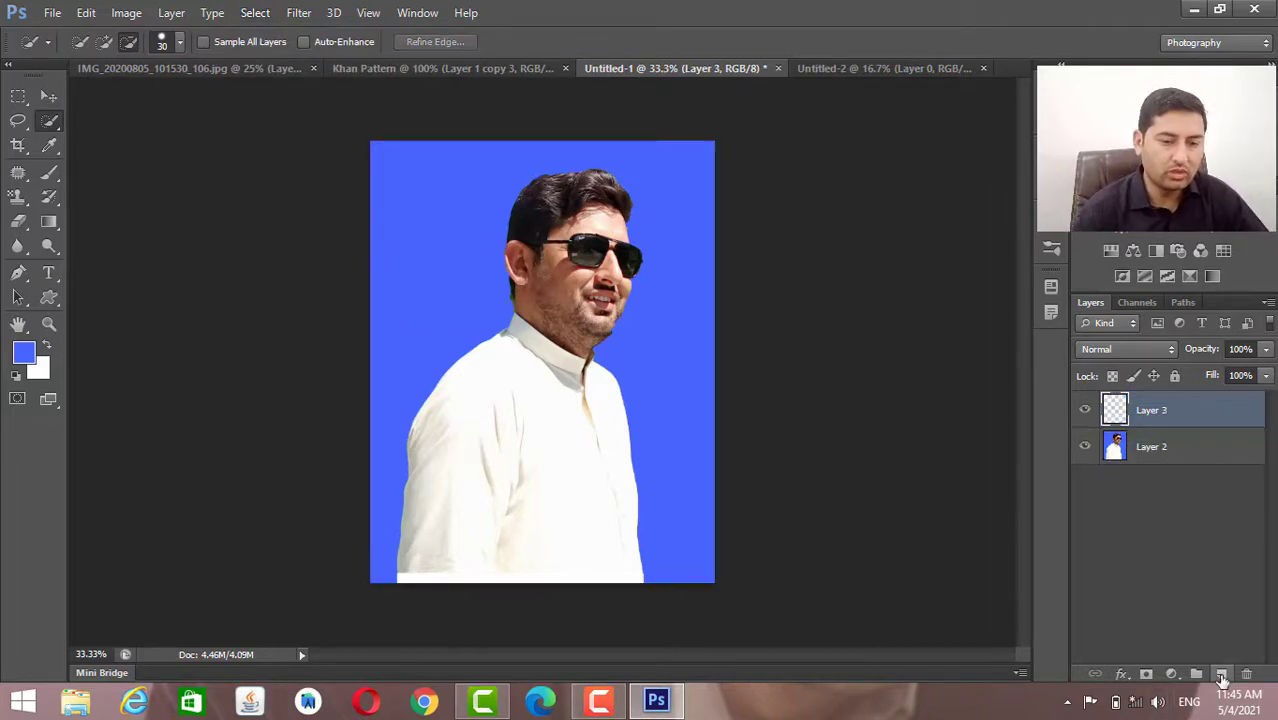
pyautogui.moveTo(1172, 420); pyautogui.dragTo(1175, 487)
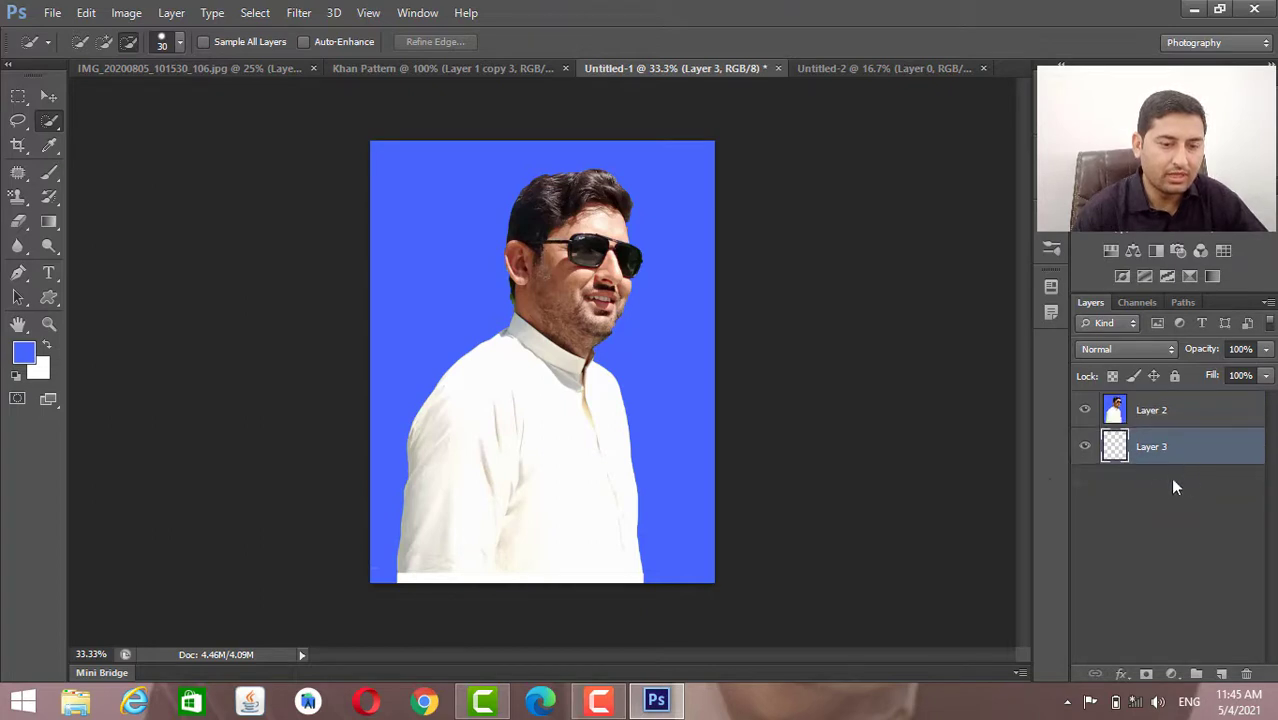
pyautogui.click(1176, 414)
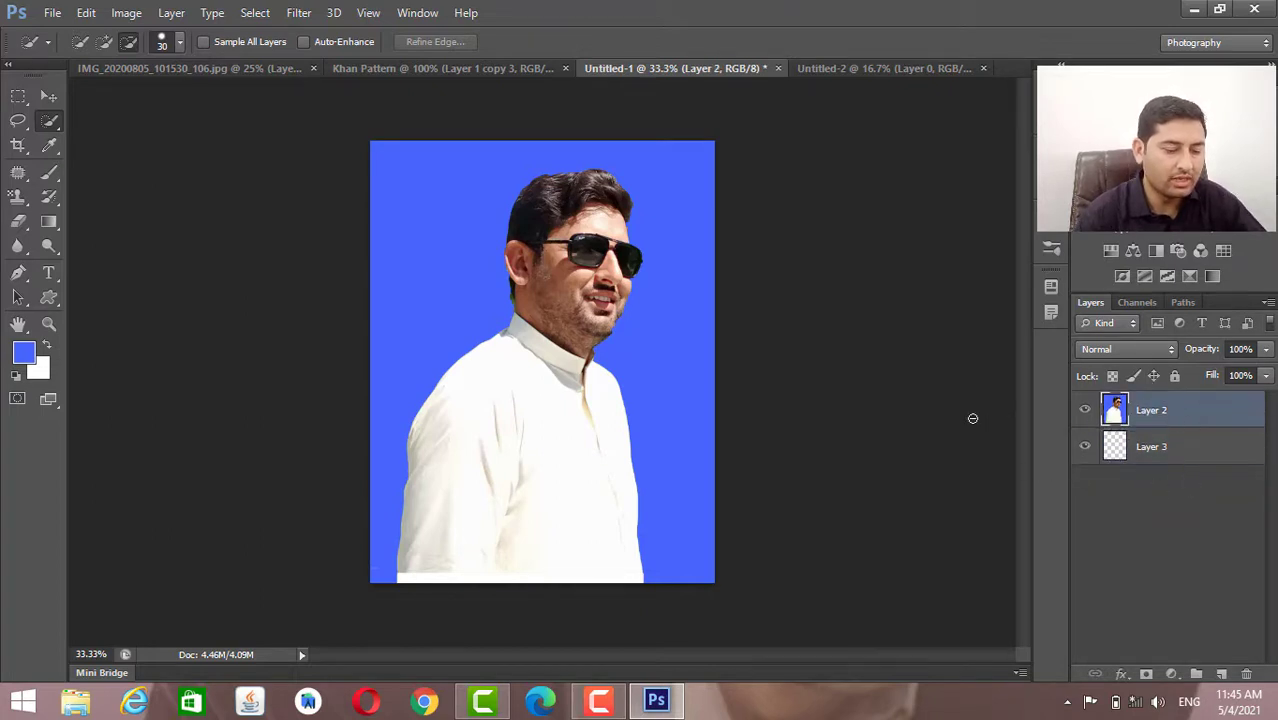
# Extend the canvas slightly beyond the portrait on all four sides with the Crop tool.
pyautogui.click(20, 144)
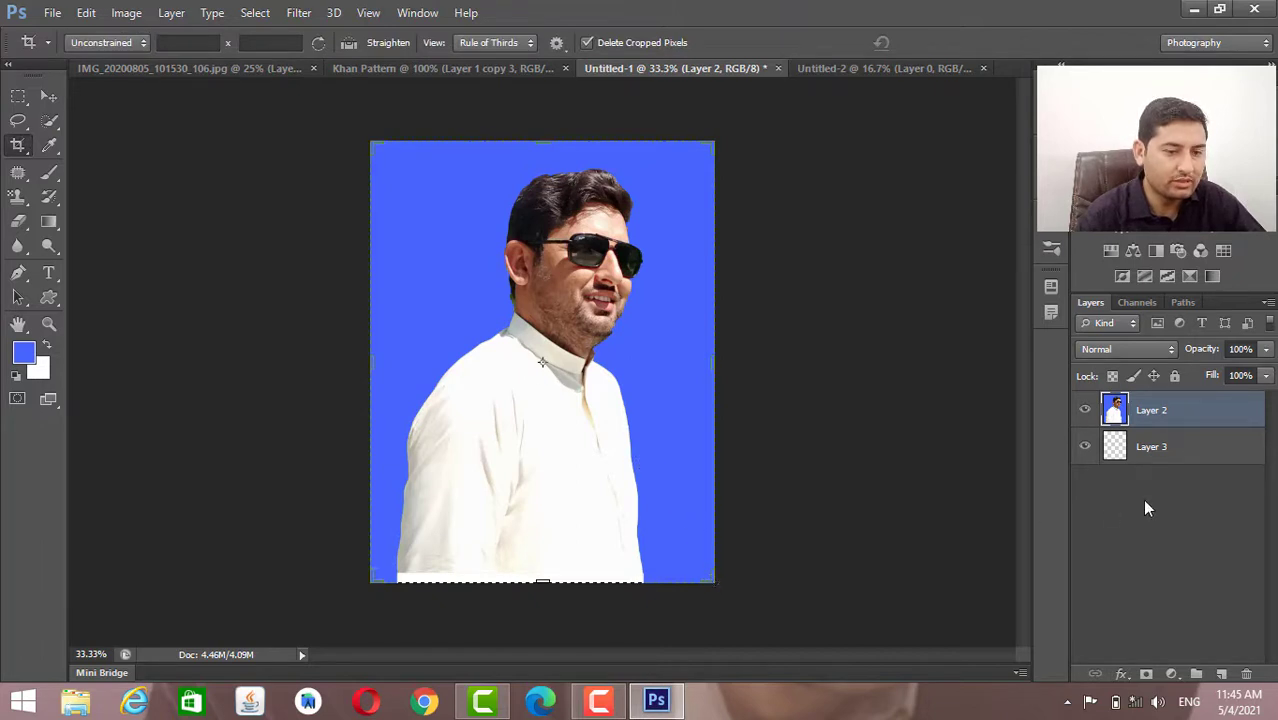
pyautogui.click(1200, 444)
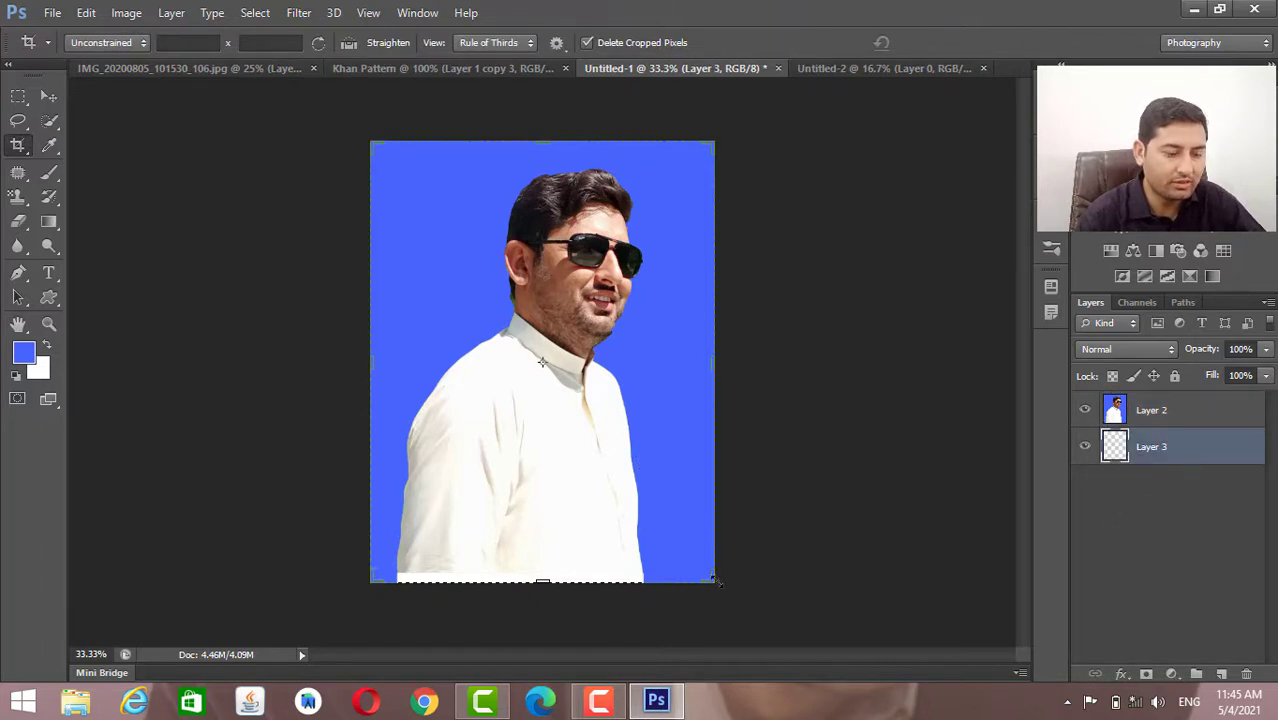
pyautogui.moveTo(718, 580); pyautogui.dragTo(729, 594)
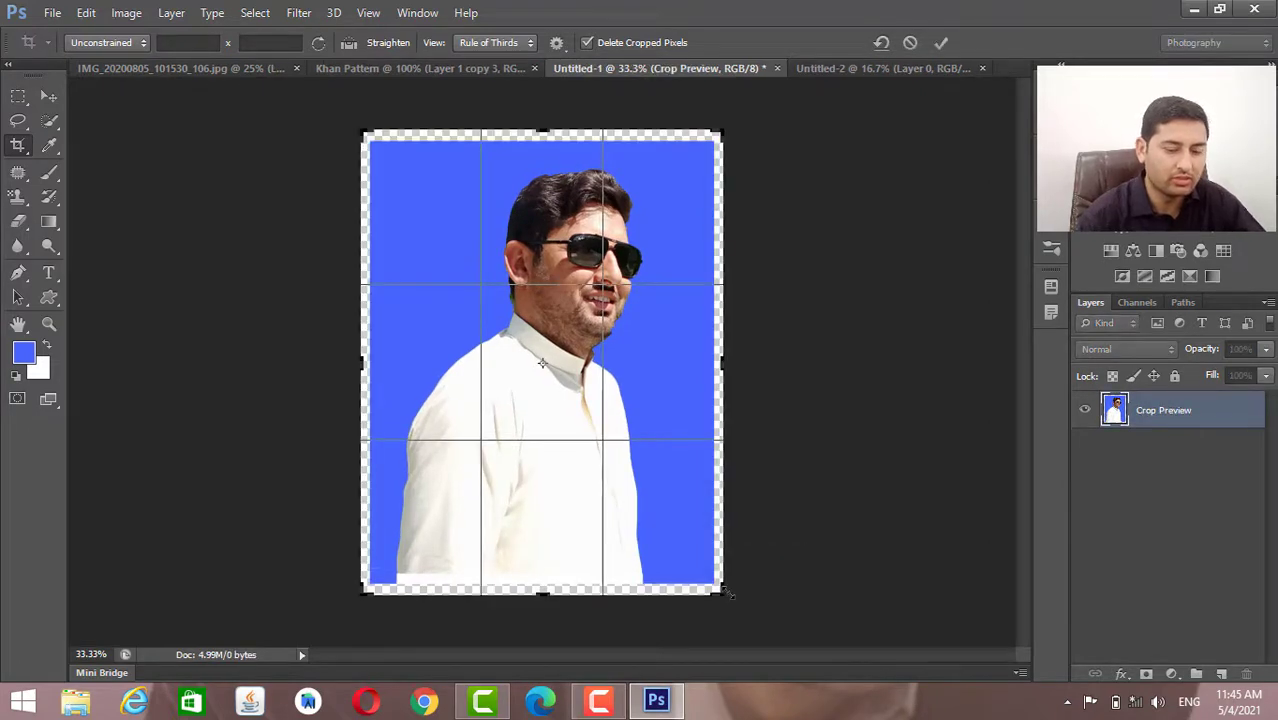
pyautogui.press('Return')
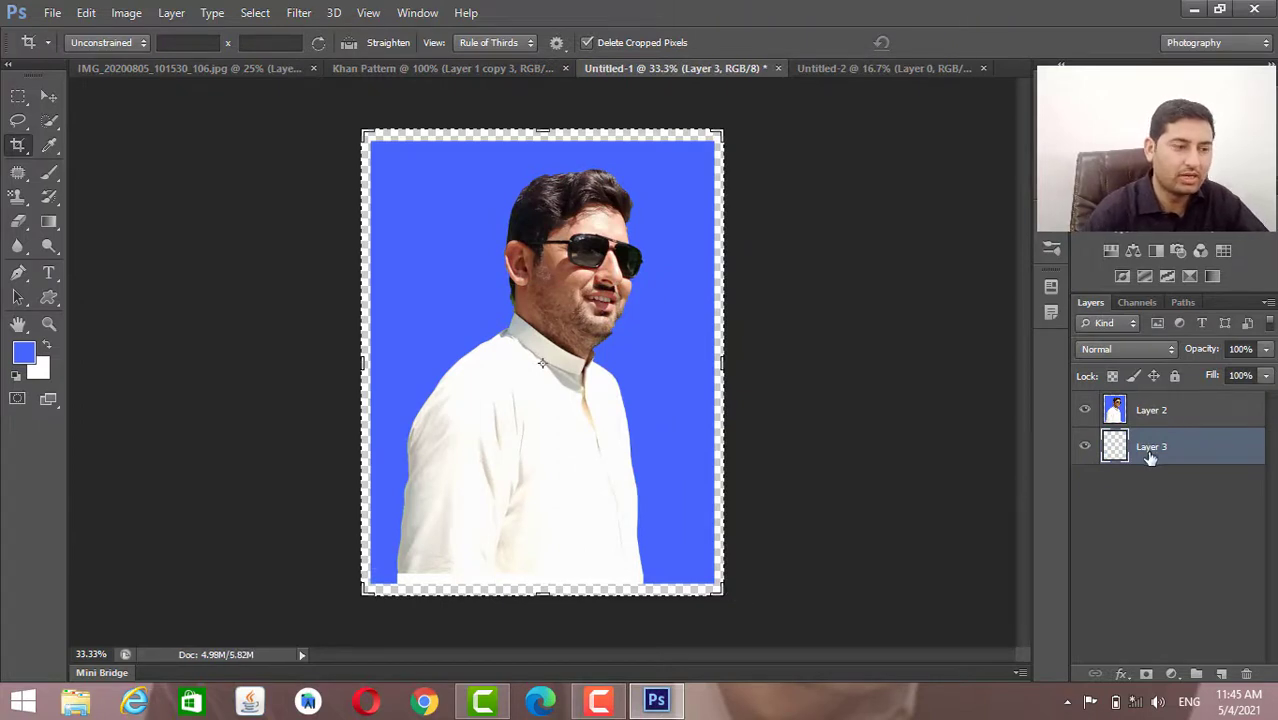
# Fill Layer 3 with the white background colour to frame the portrait, and switch to the Rectangular Marquee tool.
pyautogui.press('alt')
pyautogui.hotkey('ctrl', 'BackSpace')
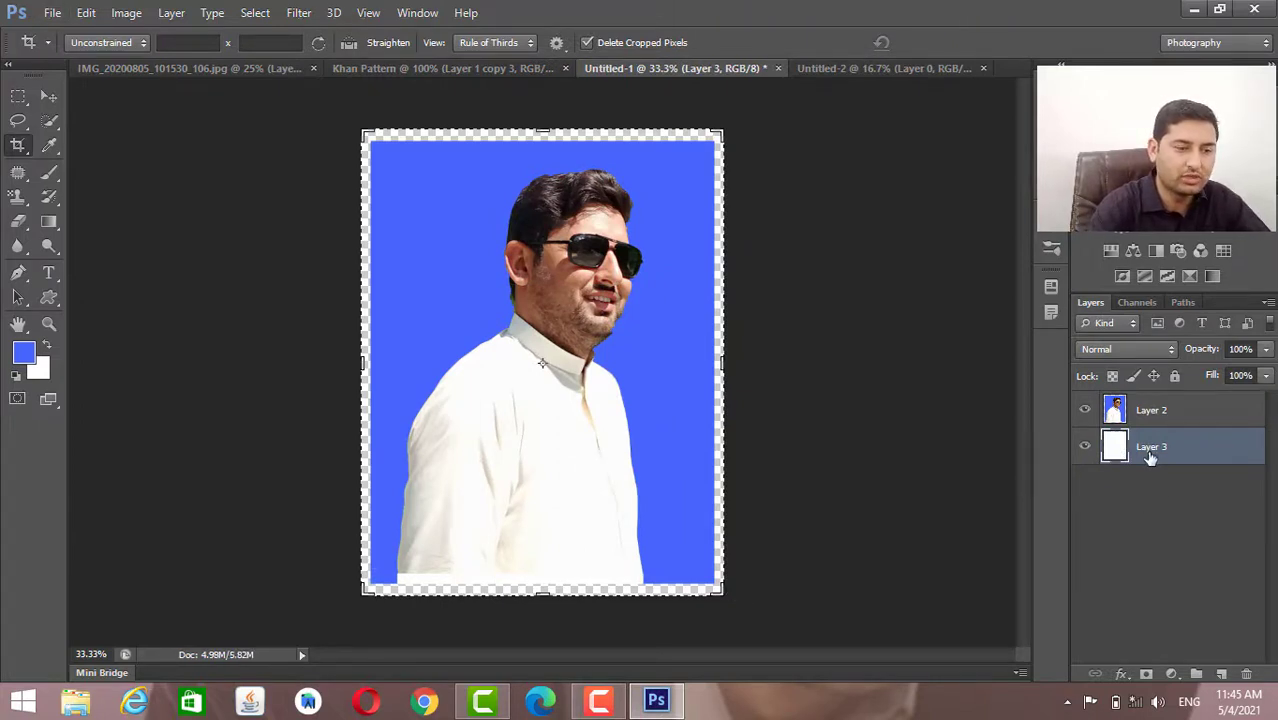
pyautogui.click(12, 94)
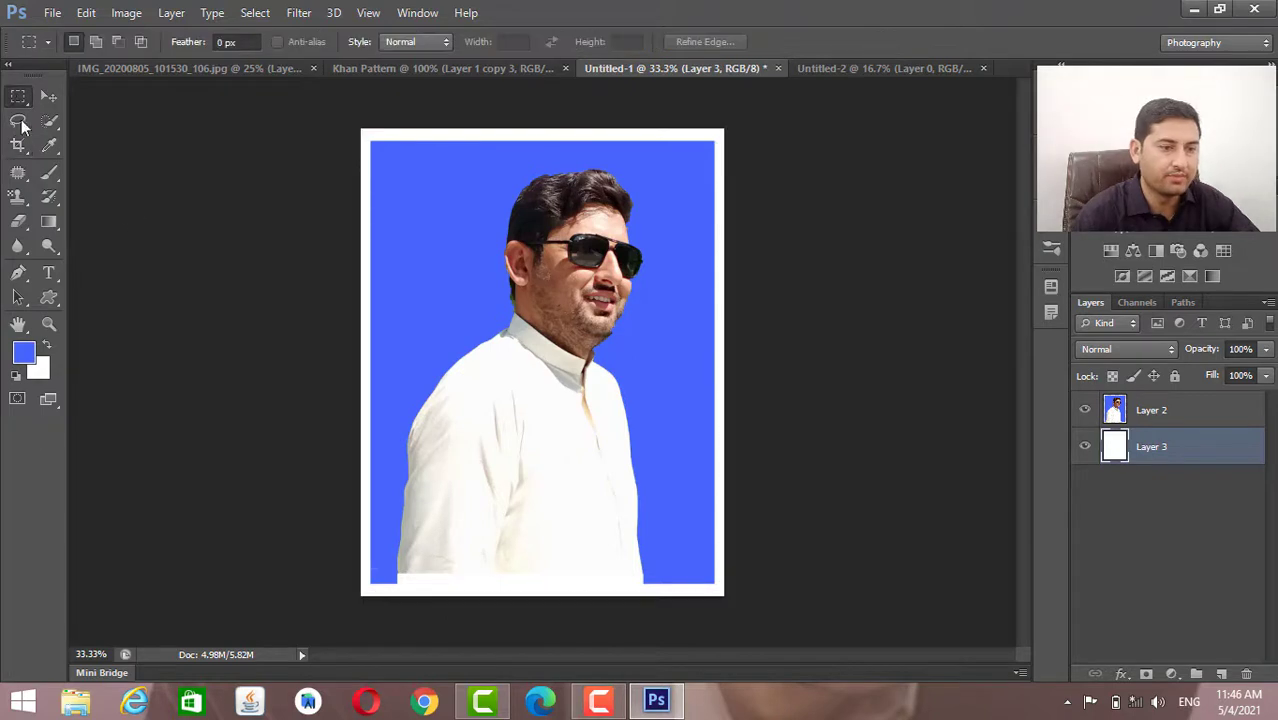
# Merge Layer 2 and Layer 3, and define the white-bordered blue portrait as a pattern named DeepMind.
pyautogui.keyDown('shift'); pyautogui.click(1201, 416); pyautogui.keyUp('shift')
pyautogui.hotkey('ctrl', 'e')
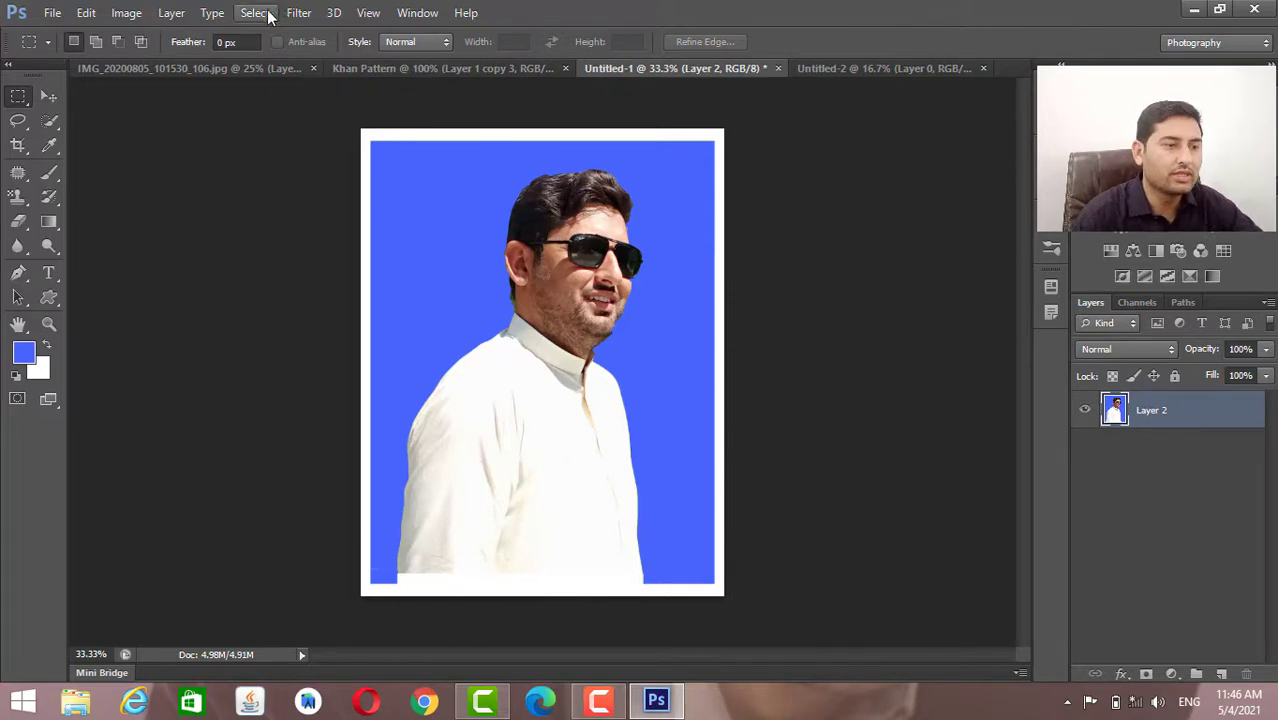
pyautogui.click(52, 14)
pyautogui.moveTo(85, 15)
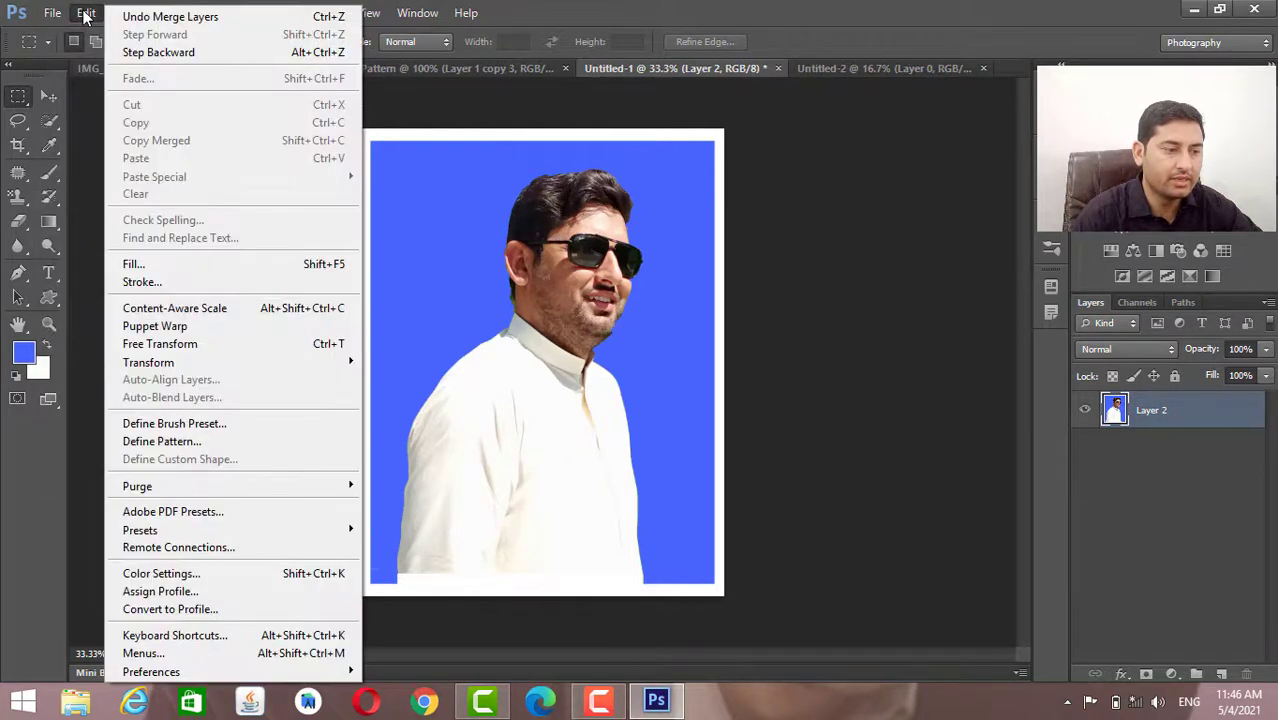
pyautogui.click(190, 441)
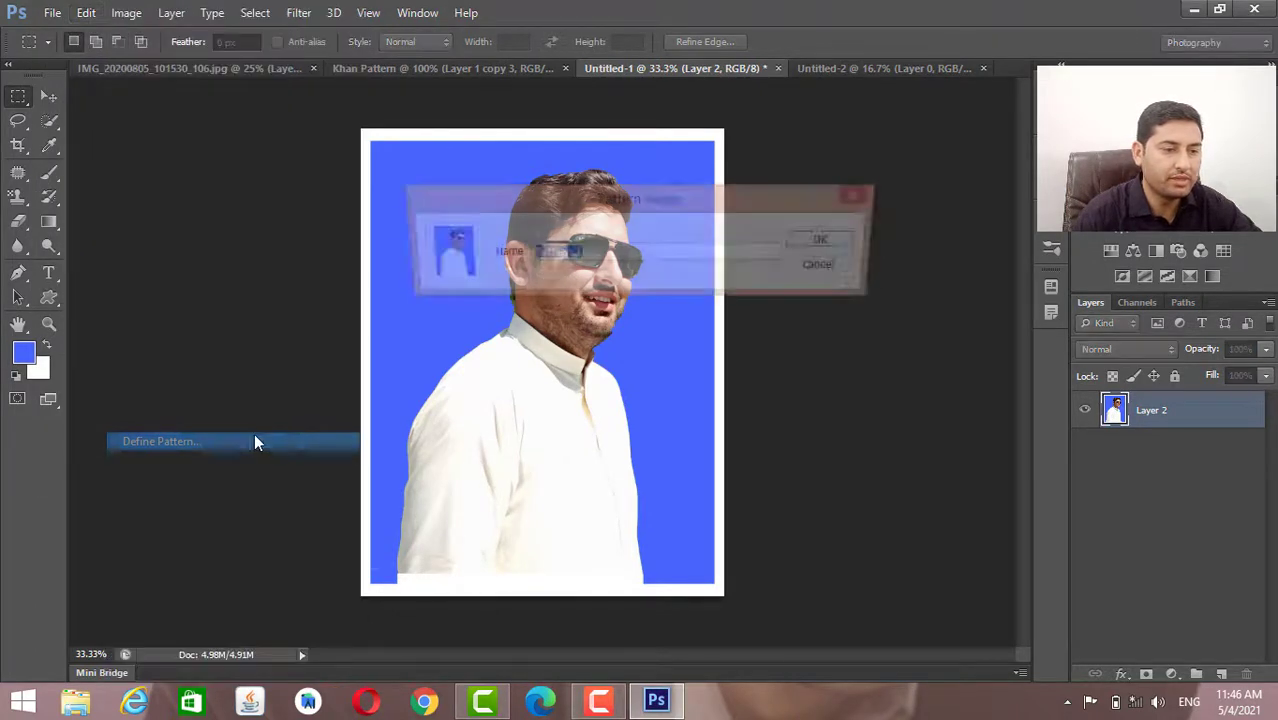
pyautogui.write('DeepMind')
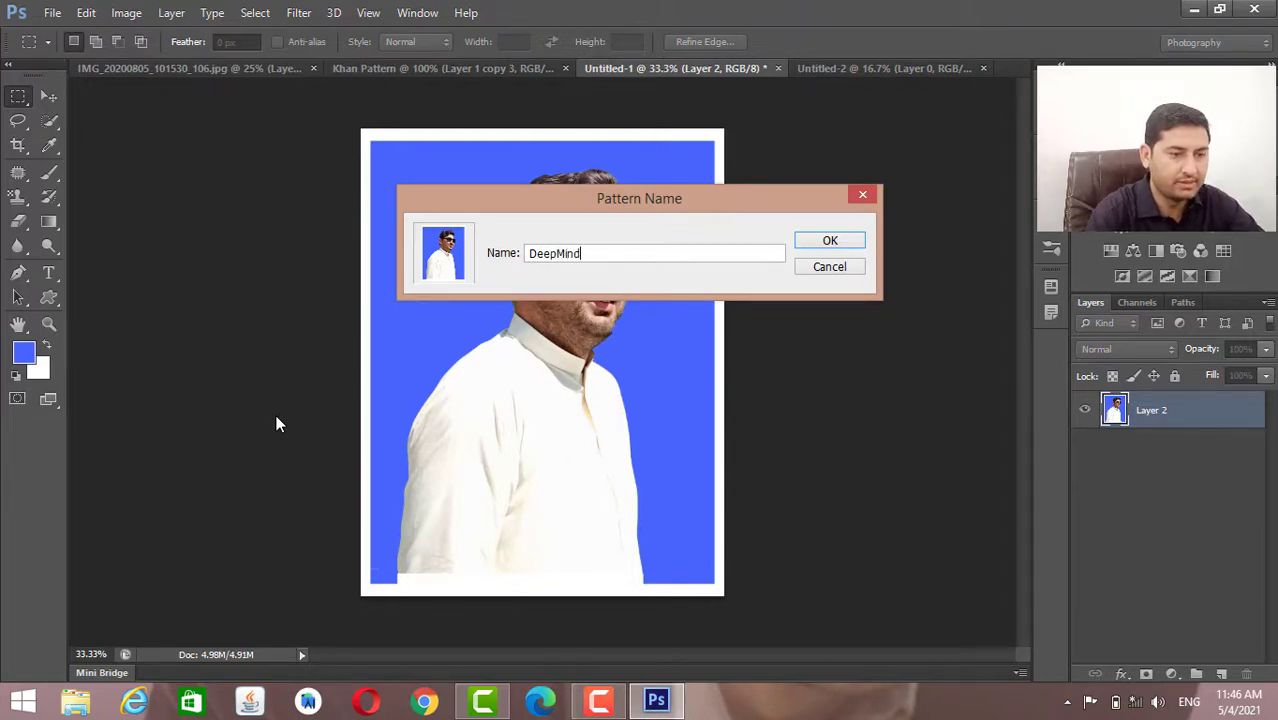
pyautogui.click(828, 241)
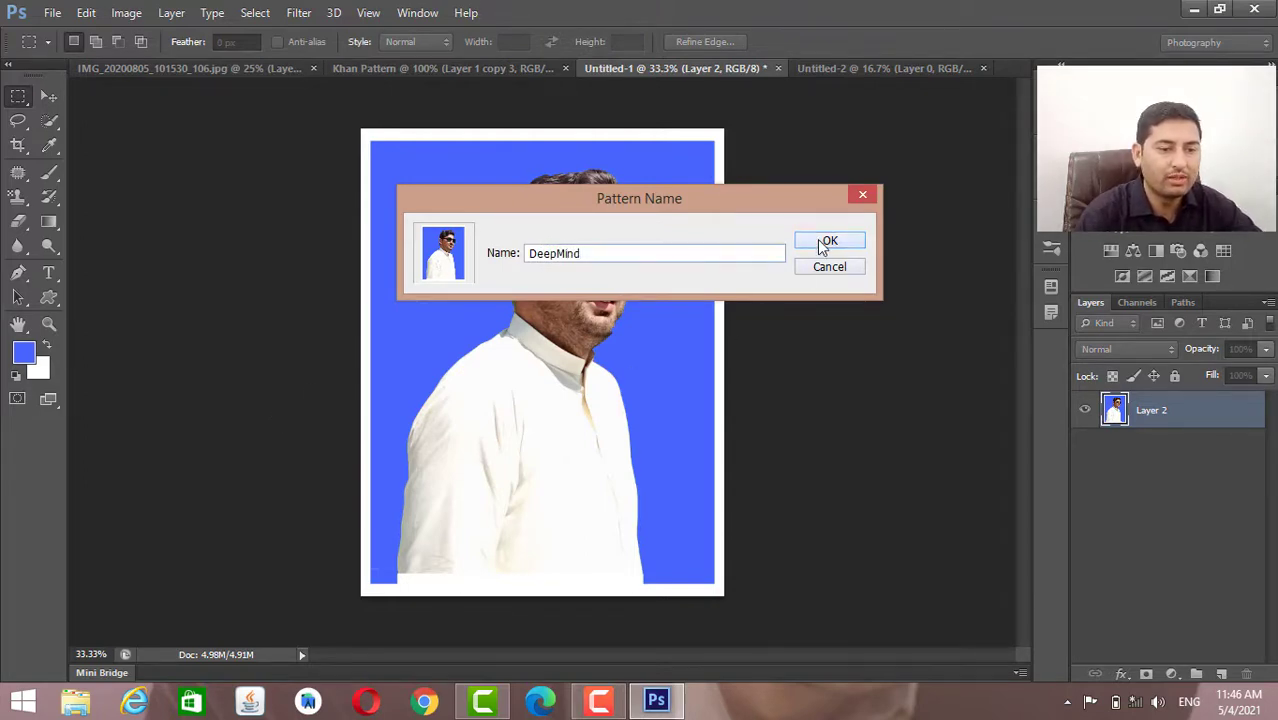
pyautogui.click(807, 70)
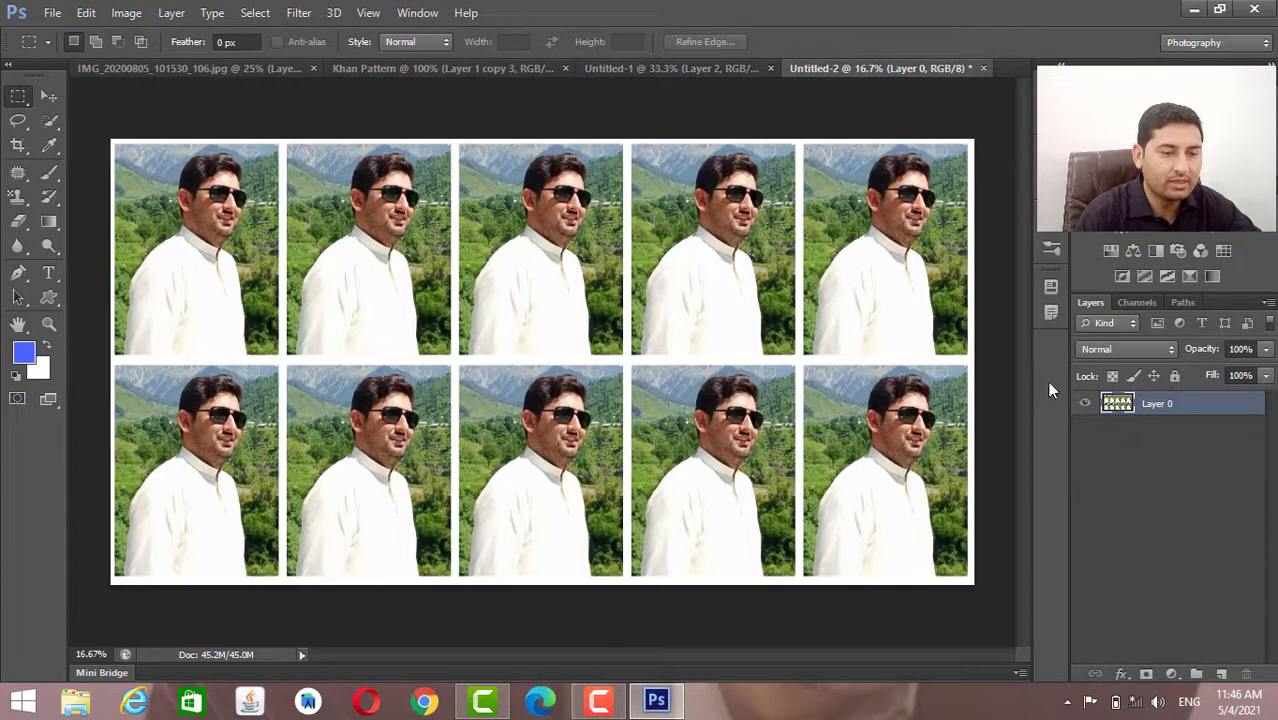
pyautogui.click(52, 12)
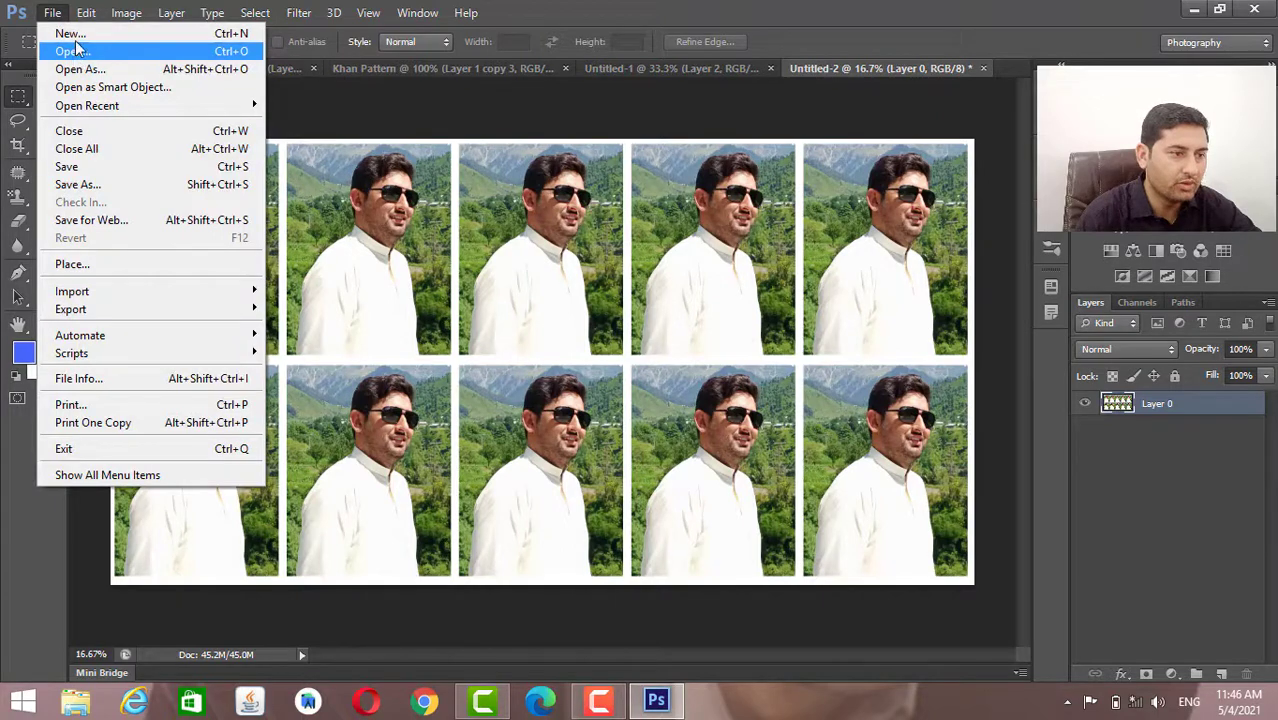
pyautogui.click(70, 34)
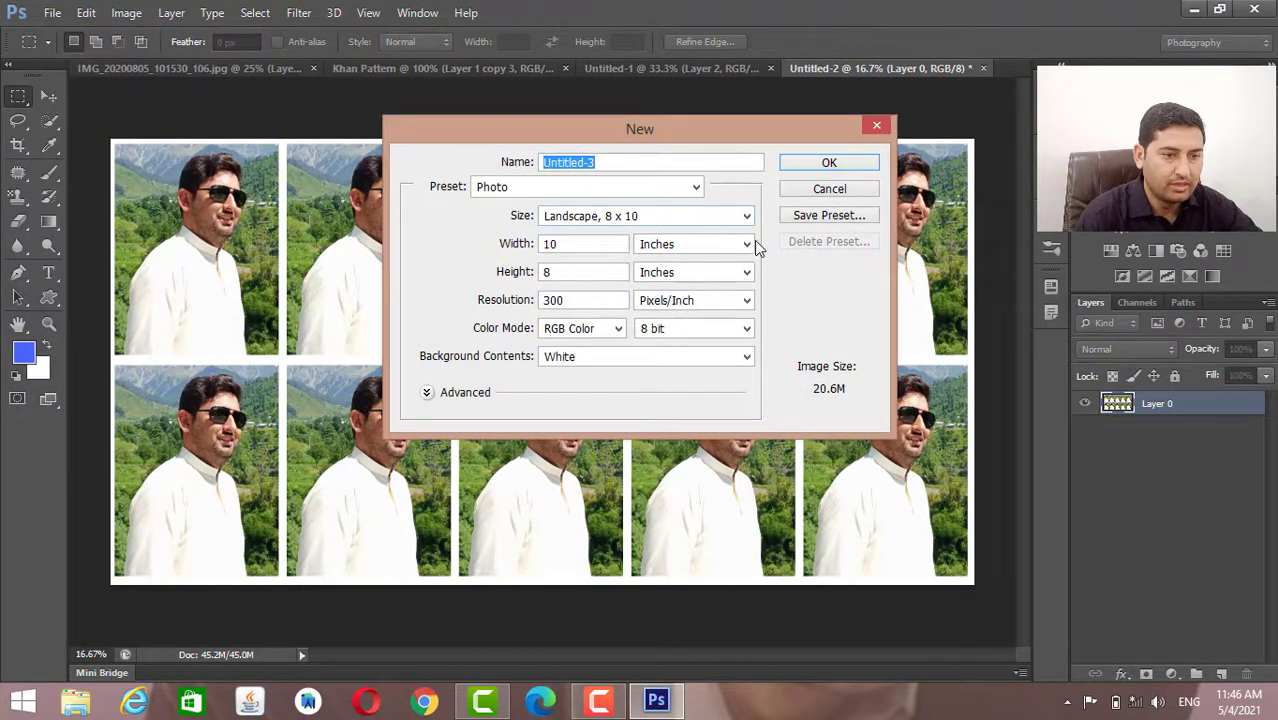
pyautogui.click(694, 219)
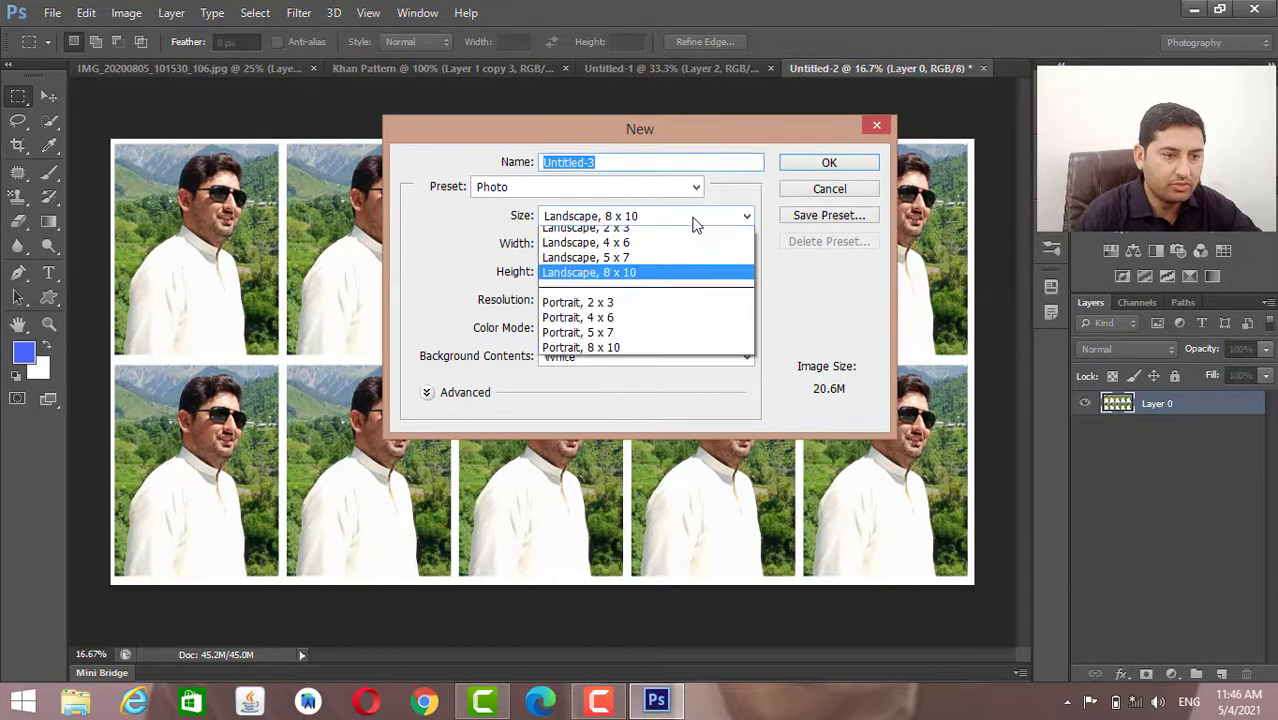
pyautogui.click(693, 357)
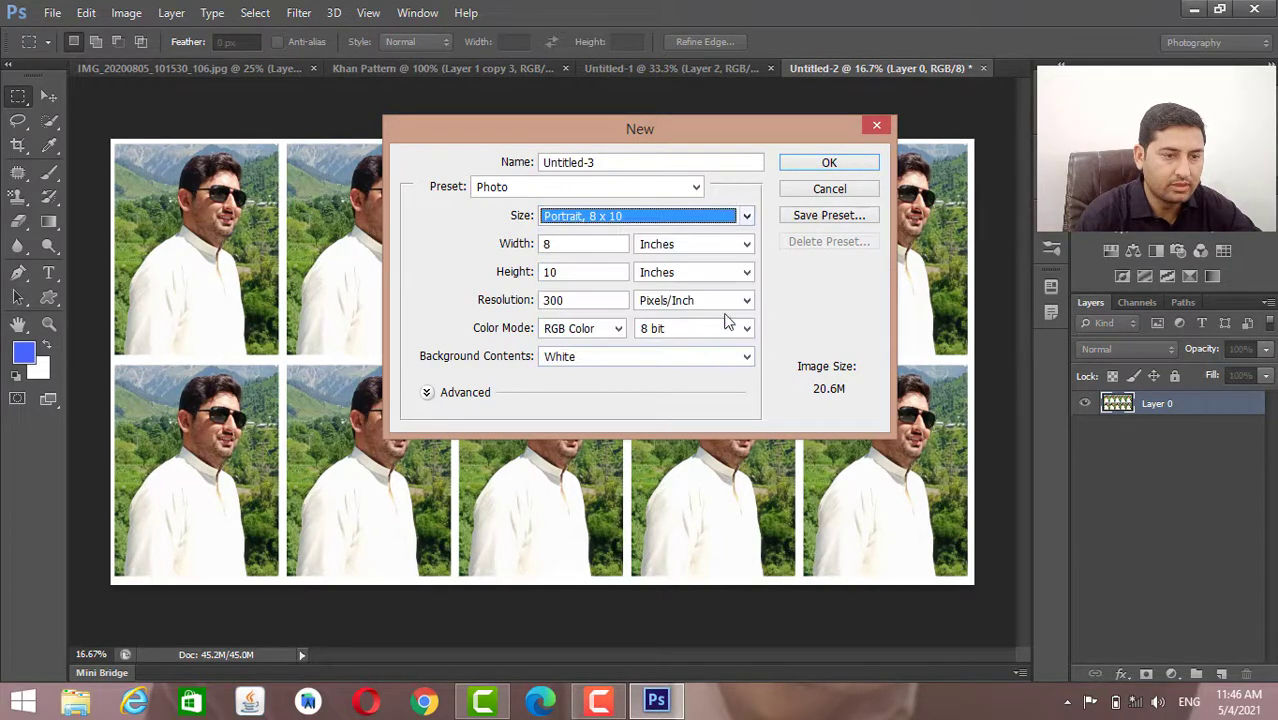
pyautogui.click(828, 164)
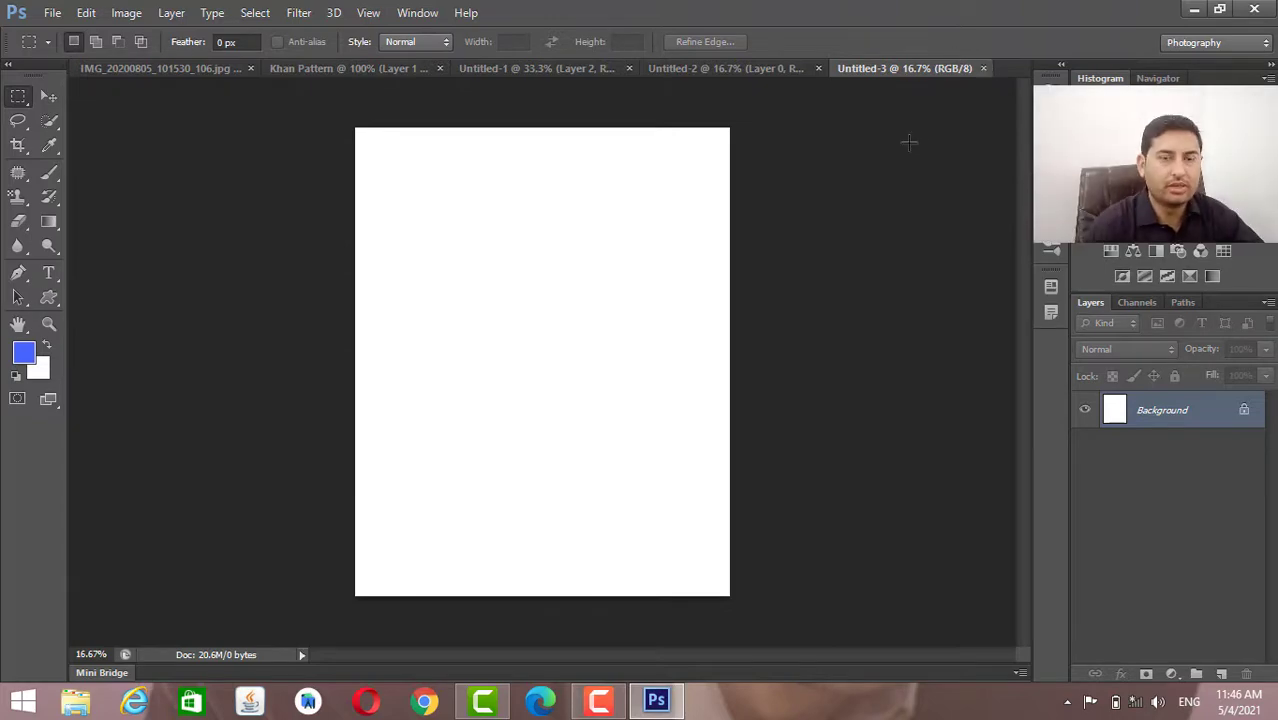
pyautogui.click(983, 68)
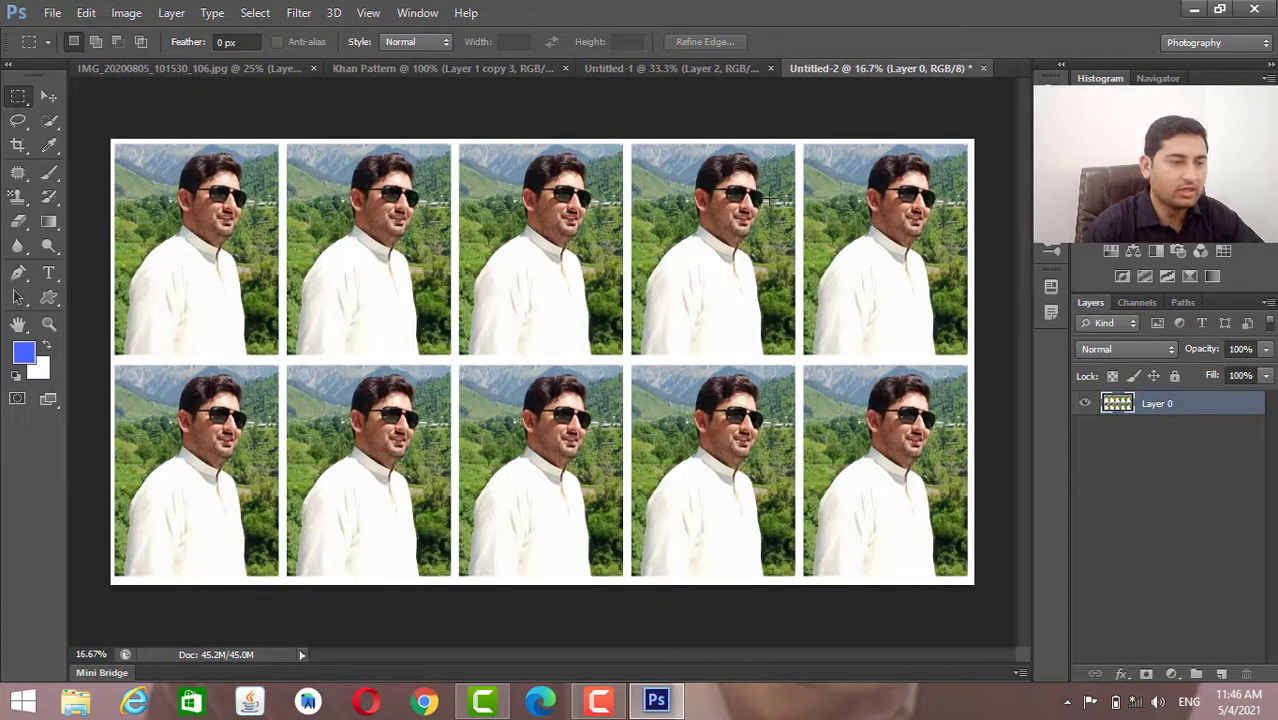
# Create a white document 14 inches wide and 10 inches high at 300 pixels/inch, and convert its background into the regular layer Layer 0.
pyautogui.click(52, 12)
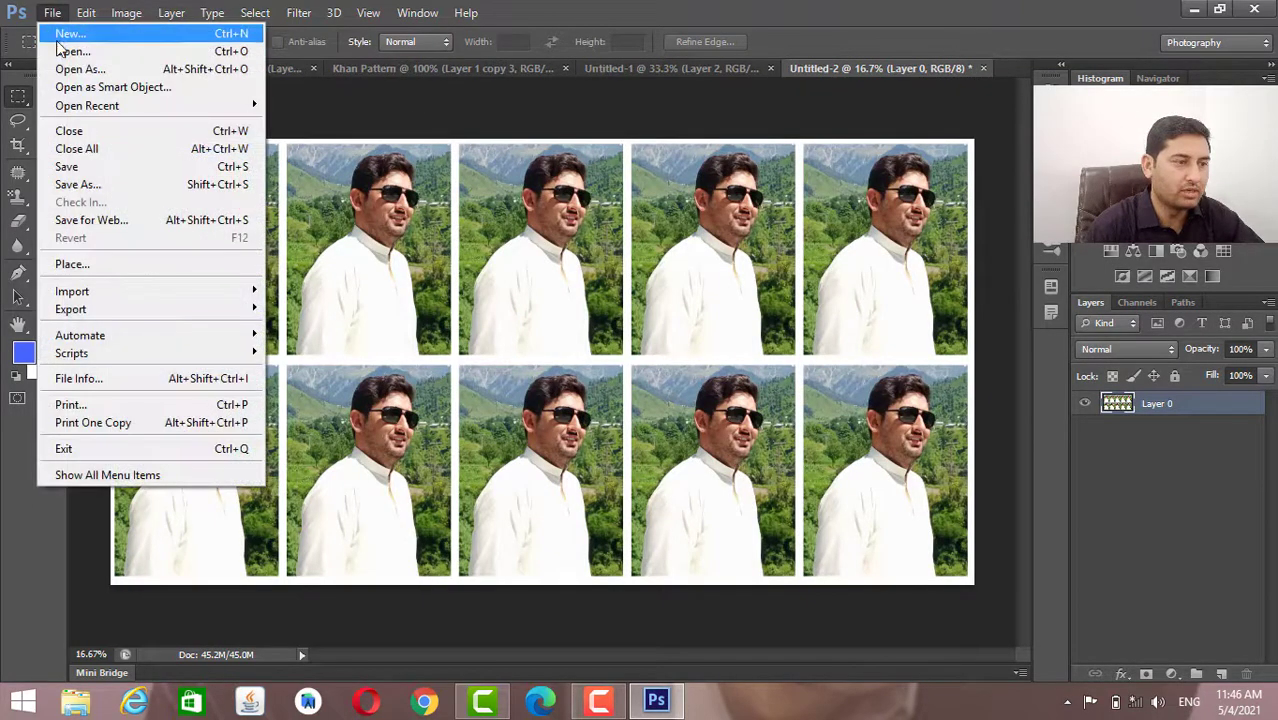
pyautogui.click(66, 34)
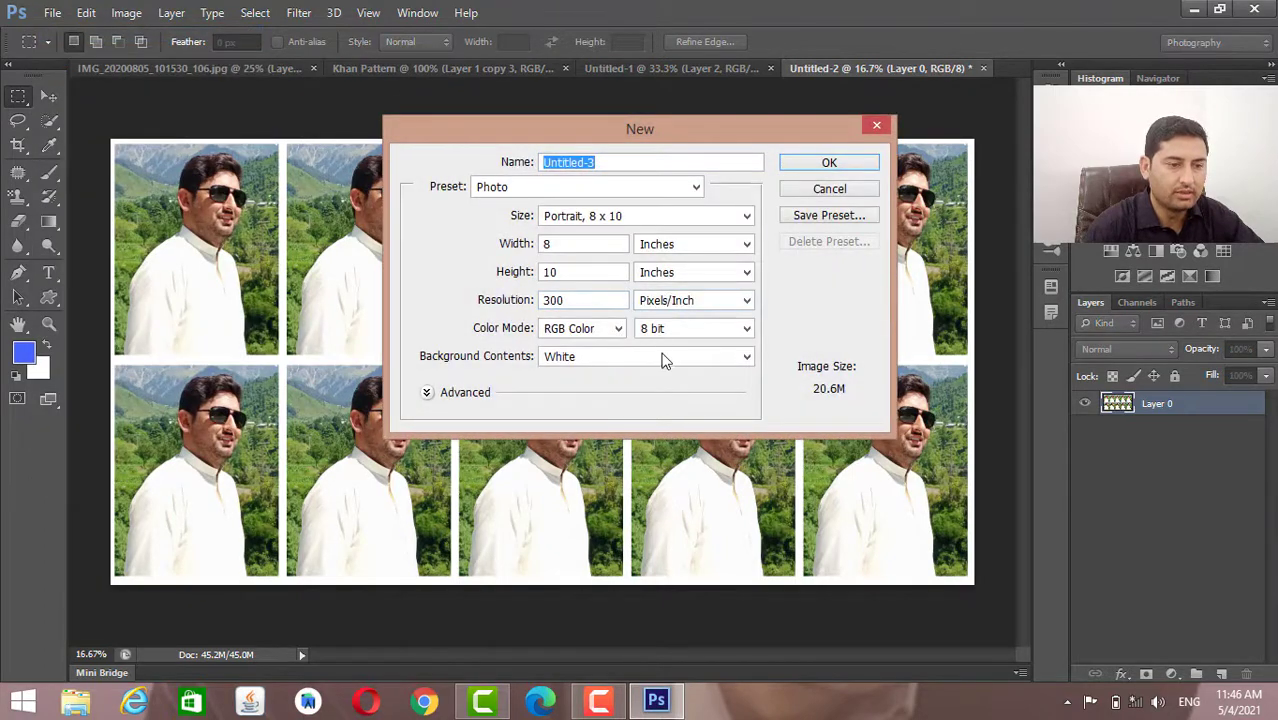
pyautogui.click(662, 216)
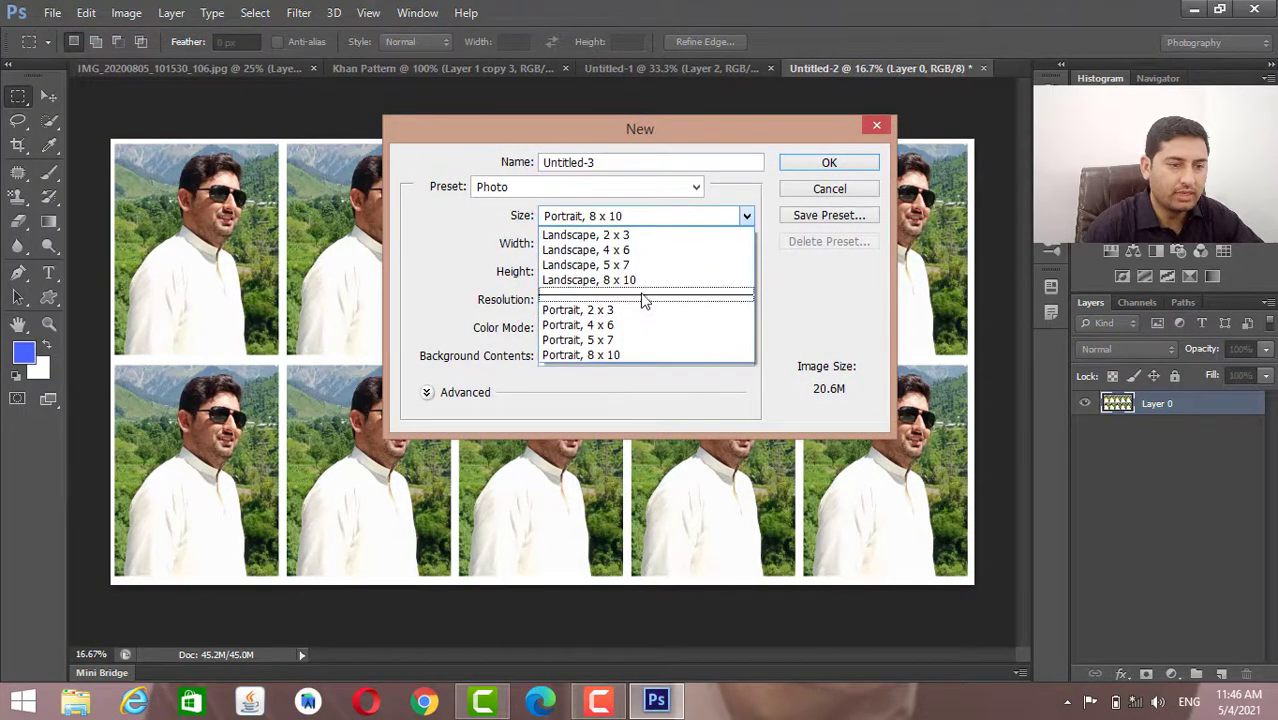
pyautogui.click(636, 286)
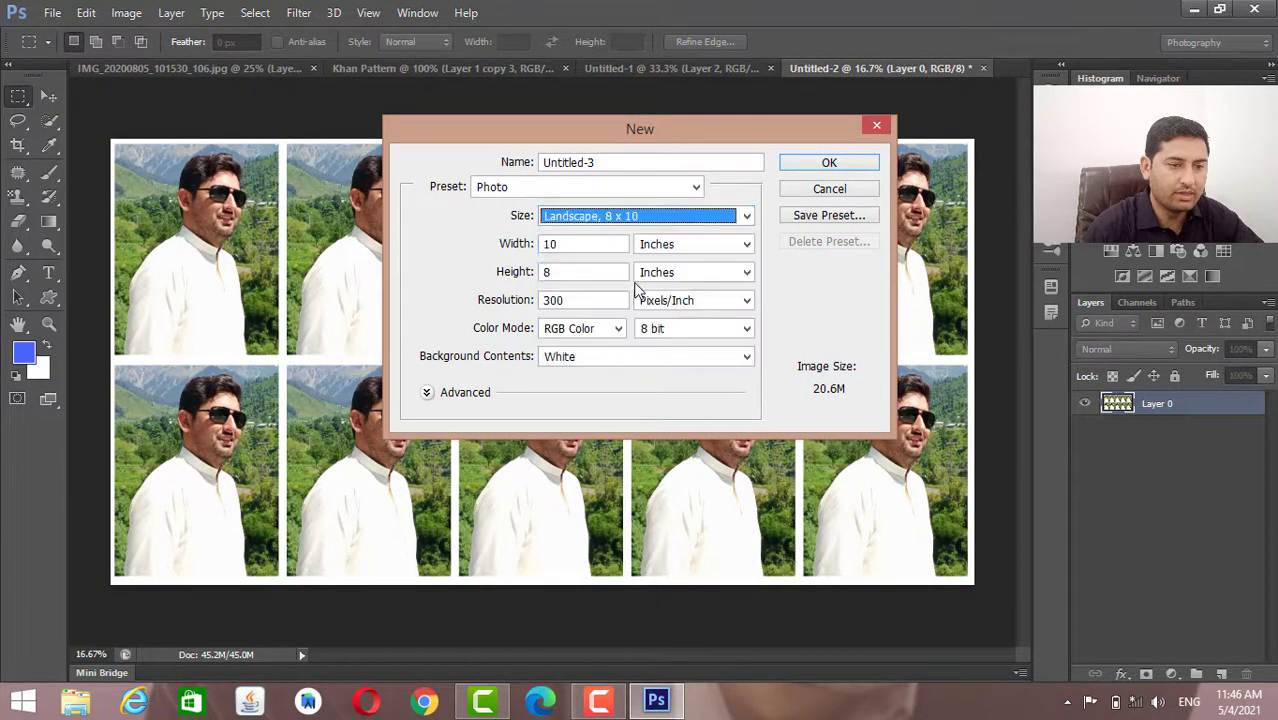
pyautogui.click(563, 244)
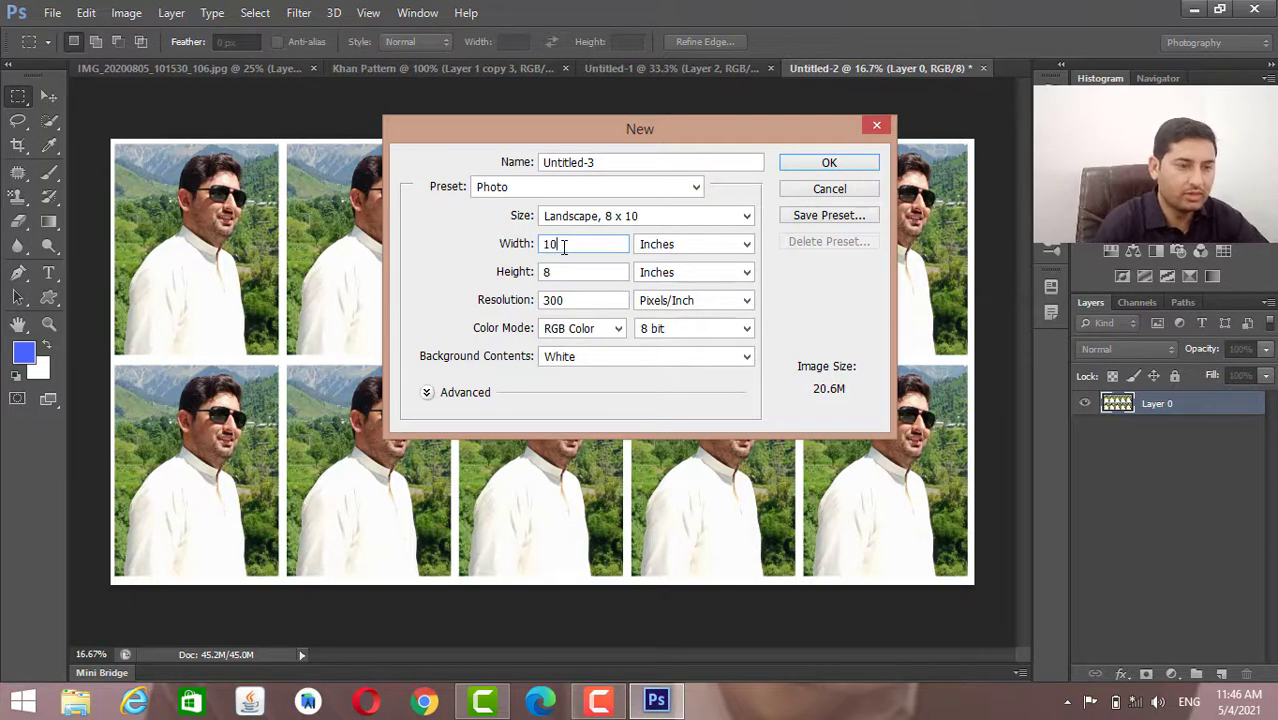
pyautogui.press('BackSpace')
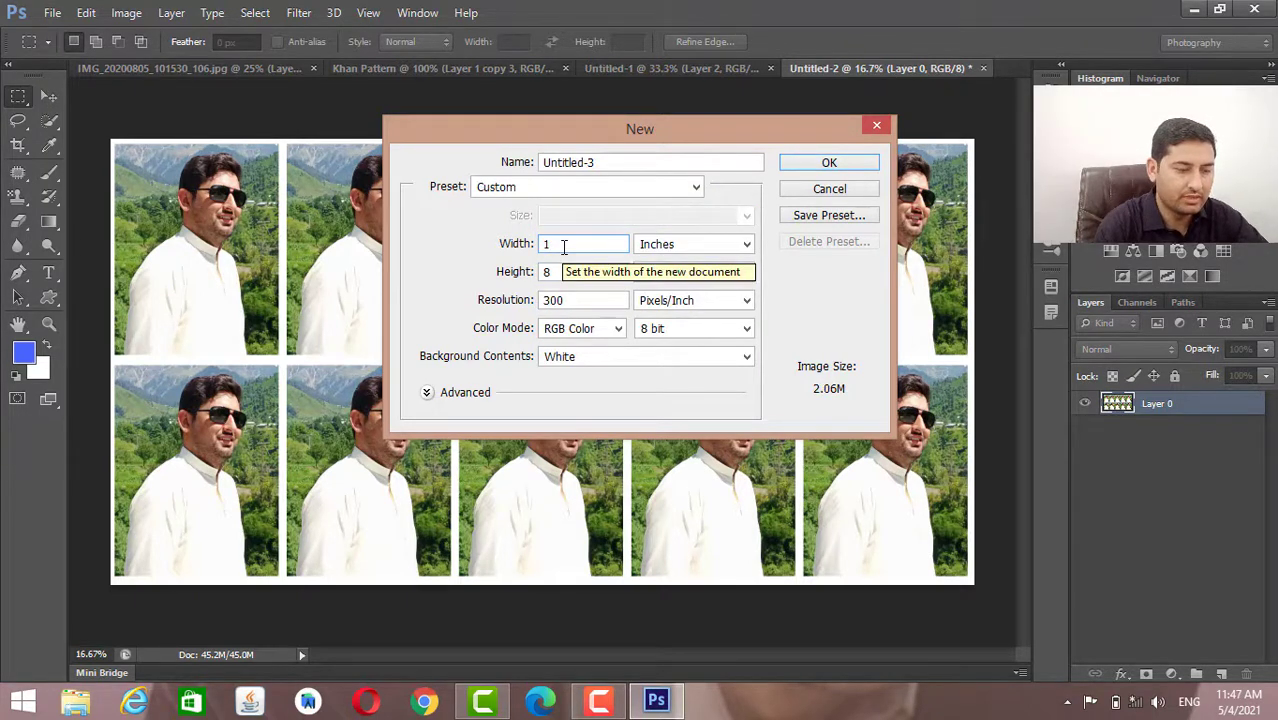
pyautogui.write('4')
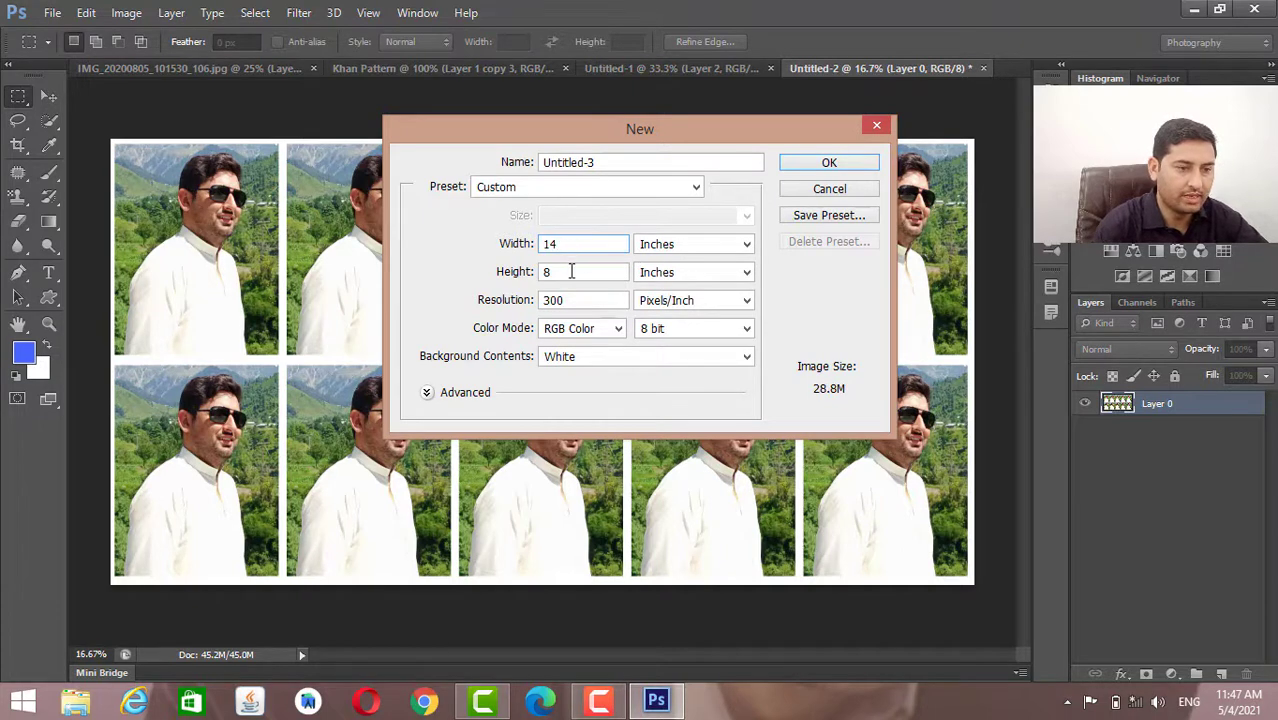
pyautogui.press('BackSpace')
pyautogui.write('10')
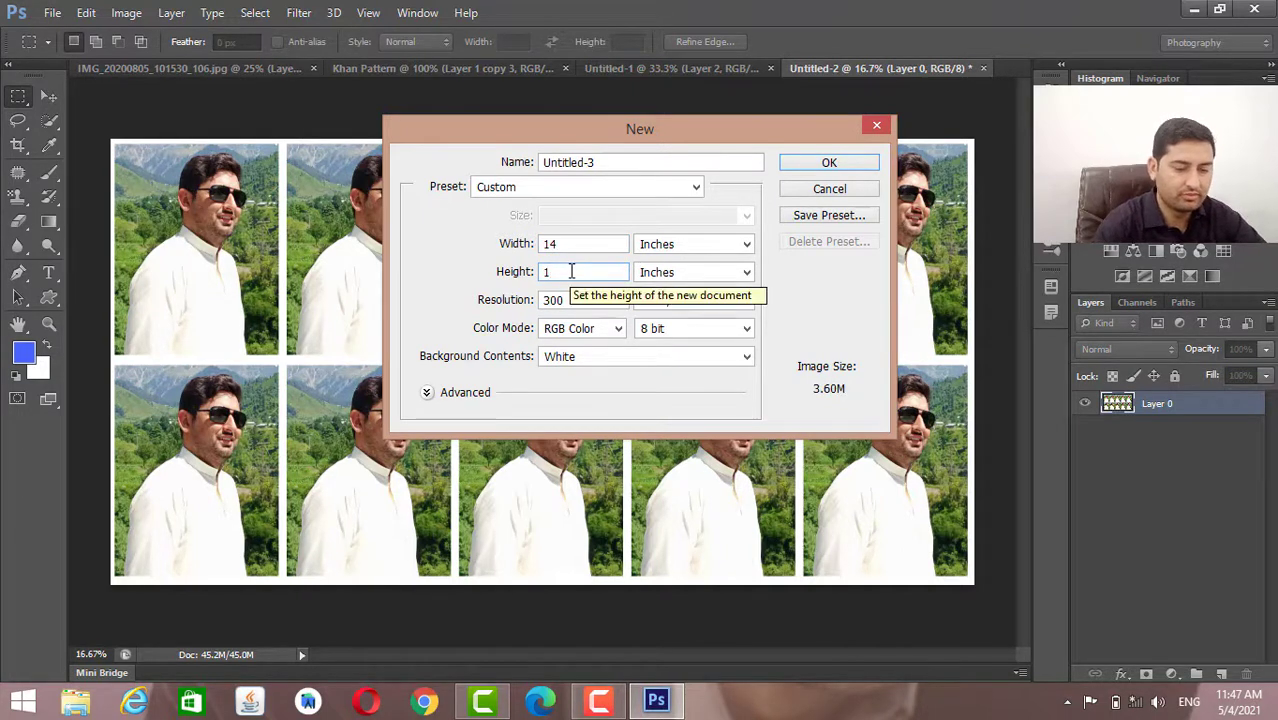
pyautogui.click(876, 163)
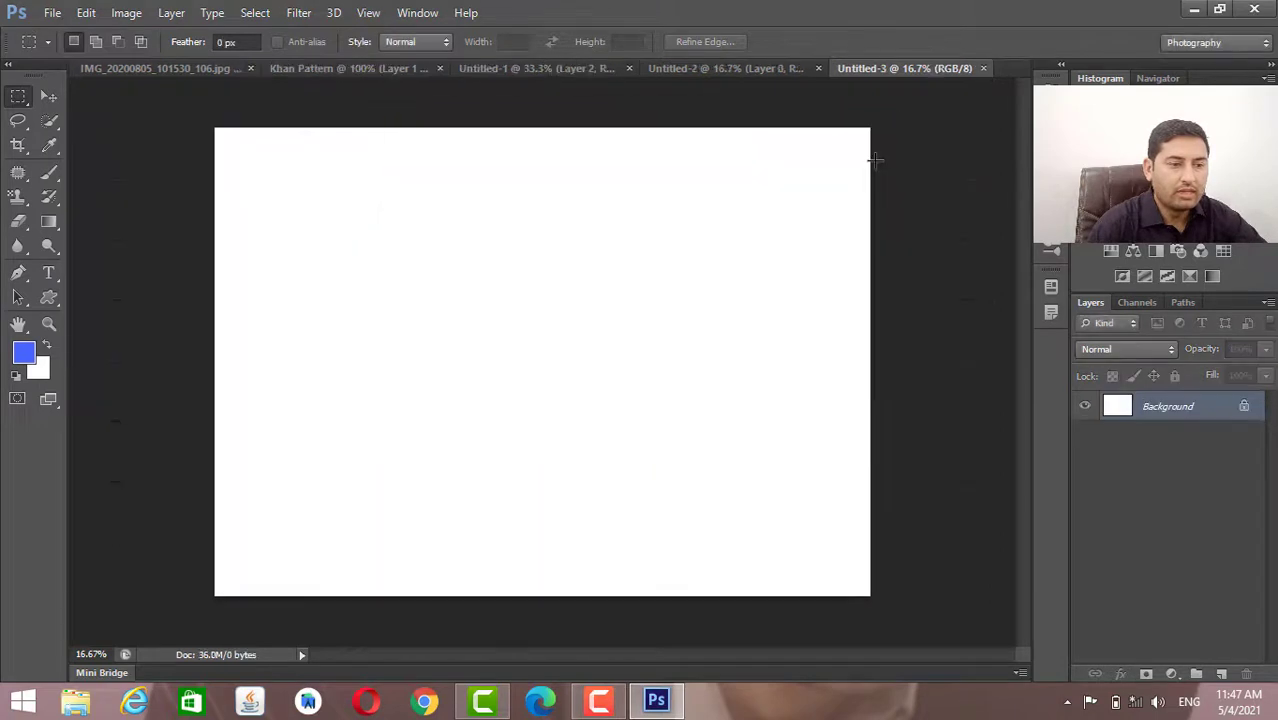
pyautogui.doubleClick(1239, 423)
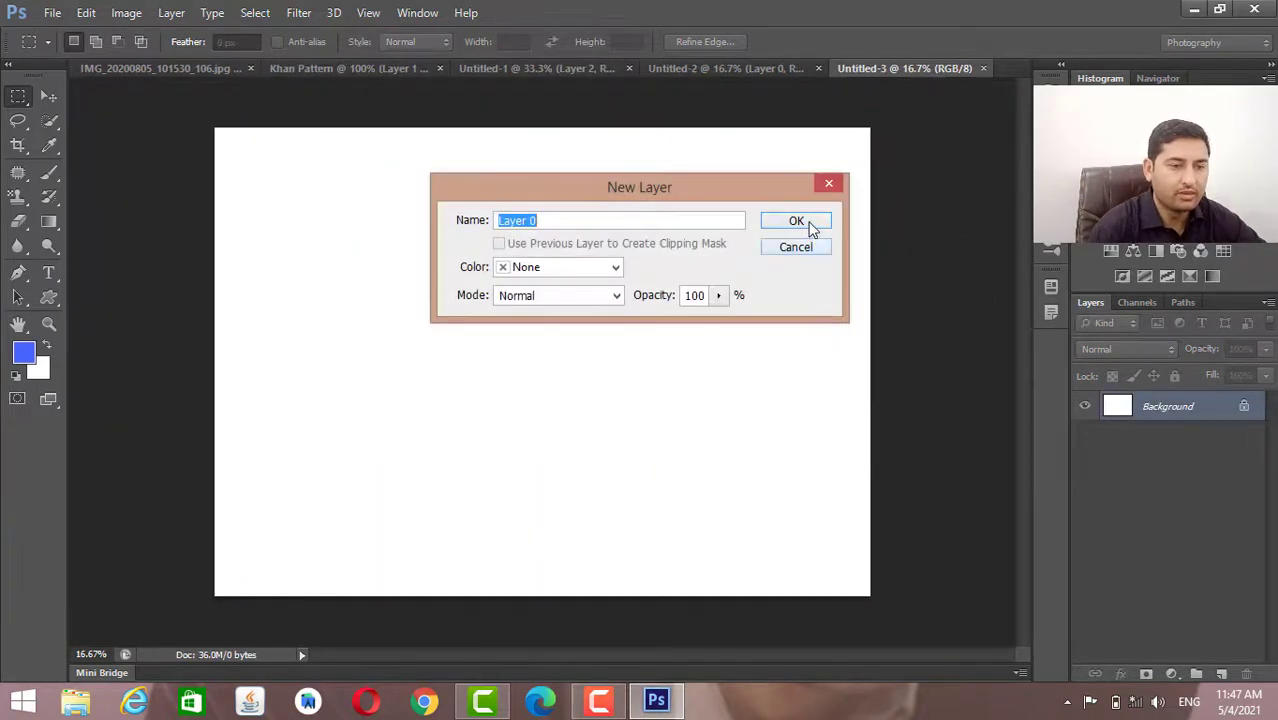
pyautogui.click(800, 222)
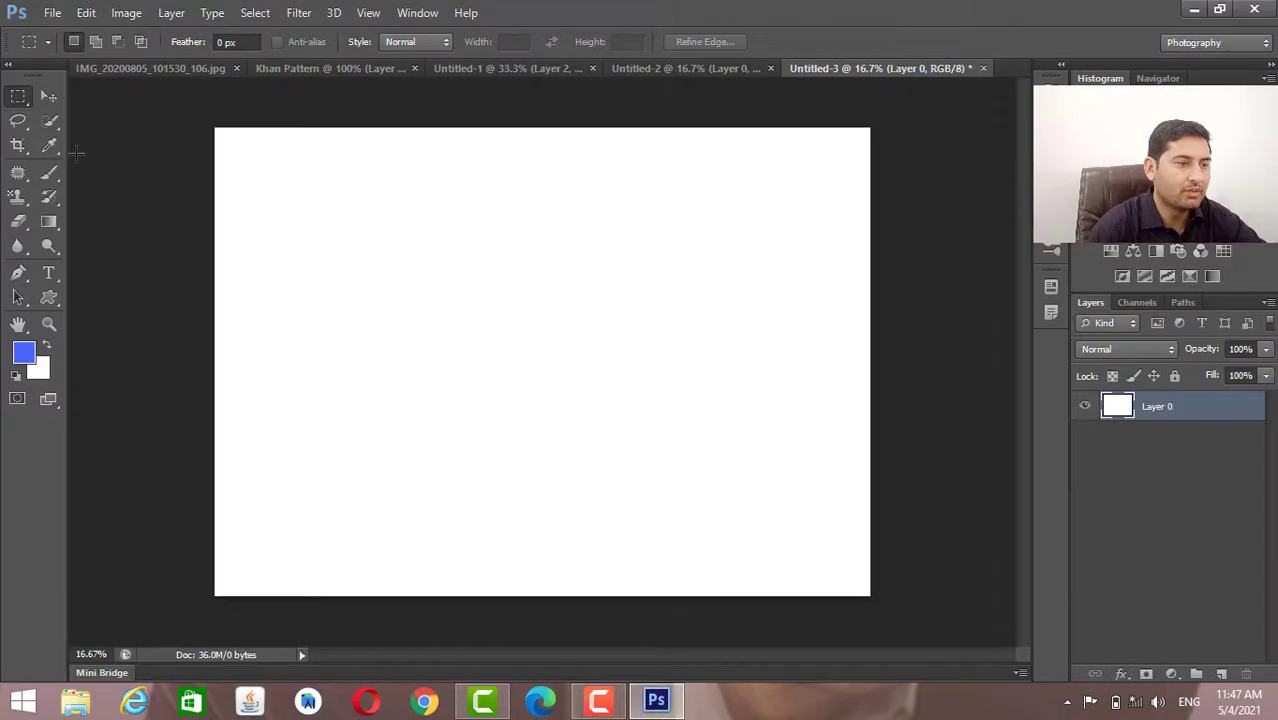
# Set the Pattern Stamp tool to the blue-background portrait pattern, and try a stroke on the white canvas and undo it.
pyautogui.click(17, 196)
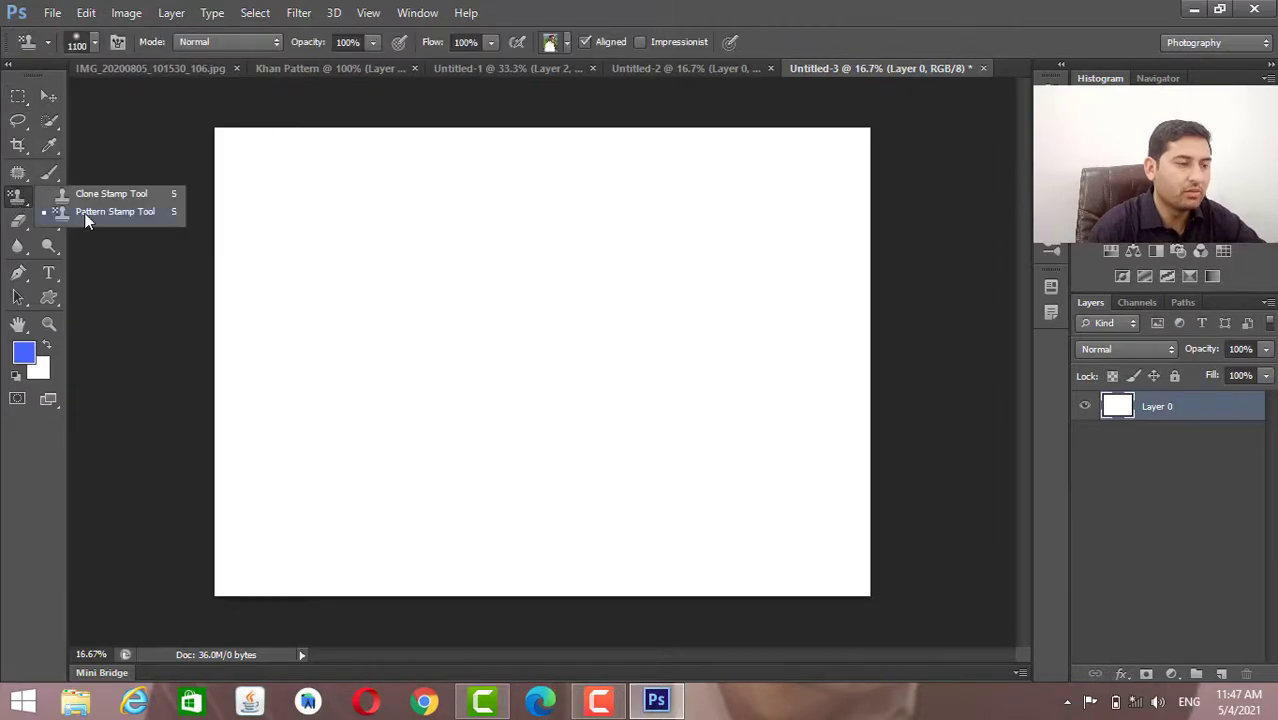
pyautogui.click(86, 215)
pyautogui.click(566, 44)
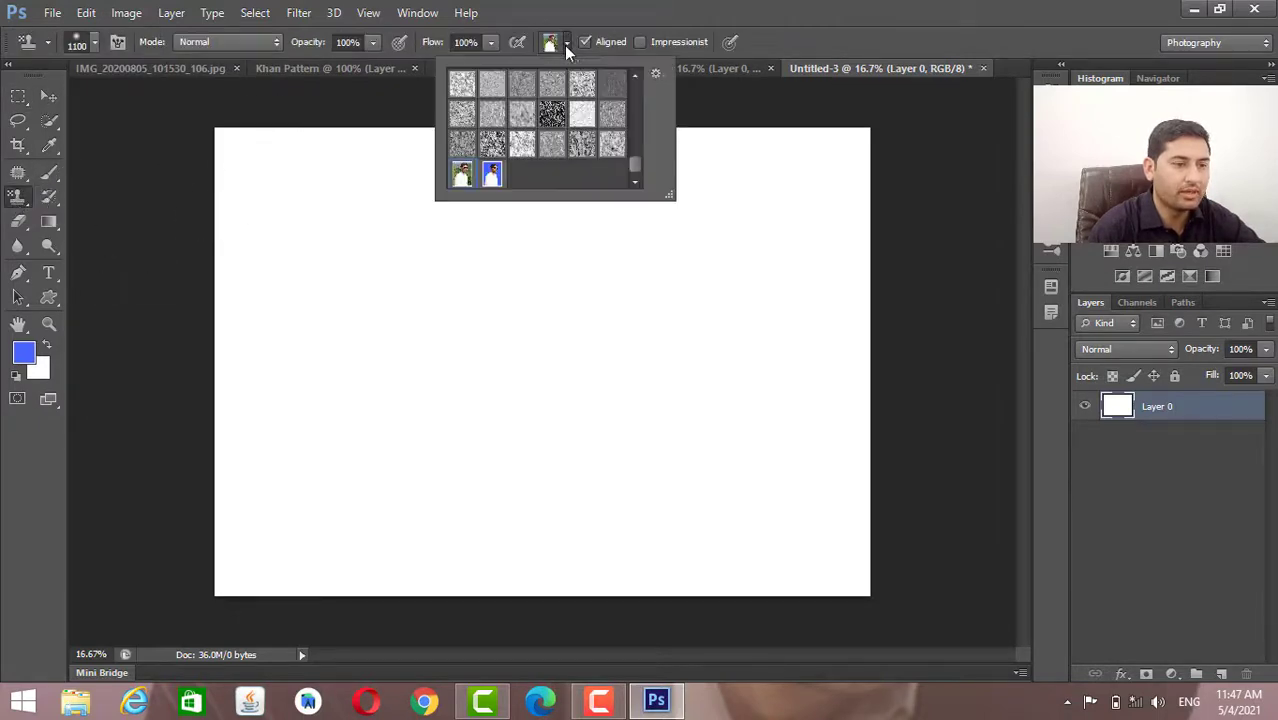
pyautogui.click(492, 175)
pyautogui.click(777, 17)
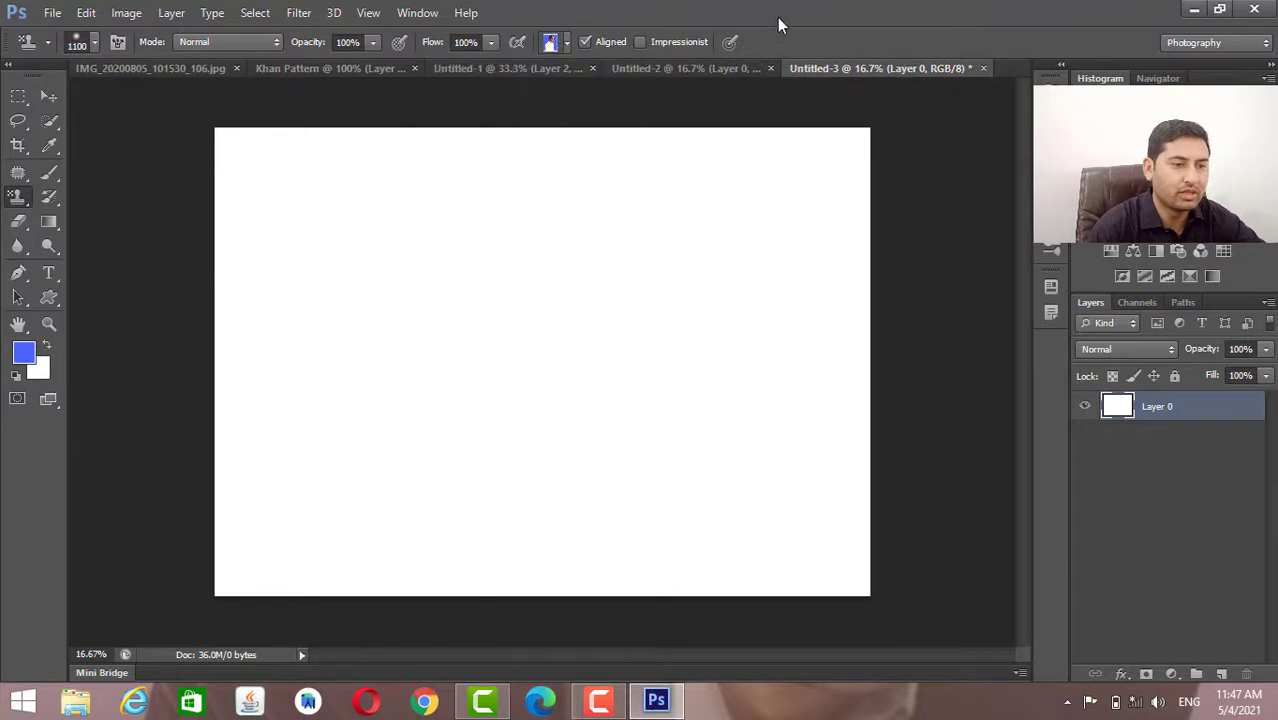
pyautogui.moveTo(454, 214)
pyautogui.mouseDown()
pyautogui.moveTo(293, 200)
pyautogui.moveTo(273, 236)
pyautogui.moveTo(513, 193)
pyautogui.moveTo(316, 144)
pyautogui.moveTo(223, 266)
pyautogui.moveTo(511, 276)
pyautogui.moveTo(676, 184)
pyautogui.moveTo(405, 206)
pyautogui.moveTo(748, 157)
pyautogui.moveTo(842, 233)
pyautogui.moveTo(816, 168)
pyautogui.moveTo(863, 305)
pyautogui.moveTo(539, 449)
pyautogui.moveTo(383, 428)
pyautogui.moveTo(677, 466)
pyautogui.moveTo(301, 470)
pyautogui.moveTo(257, 489)
pyautogui.moveTo(239, 354)
pyautogui.moveTo(489, 582)
pyautogui.moveTo(788, 575)
pyautogui.moveTo(908, 516)
pyautogui.moveTo(403, 533)
pyautogui.moveTo(851, 436)
pyautogui.moveTo(525, 389)
pyautogui.mouseUp()
pyautogui.hotkey('ctrl', 'z')
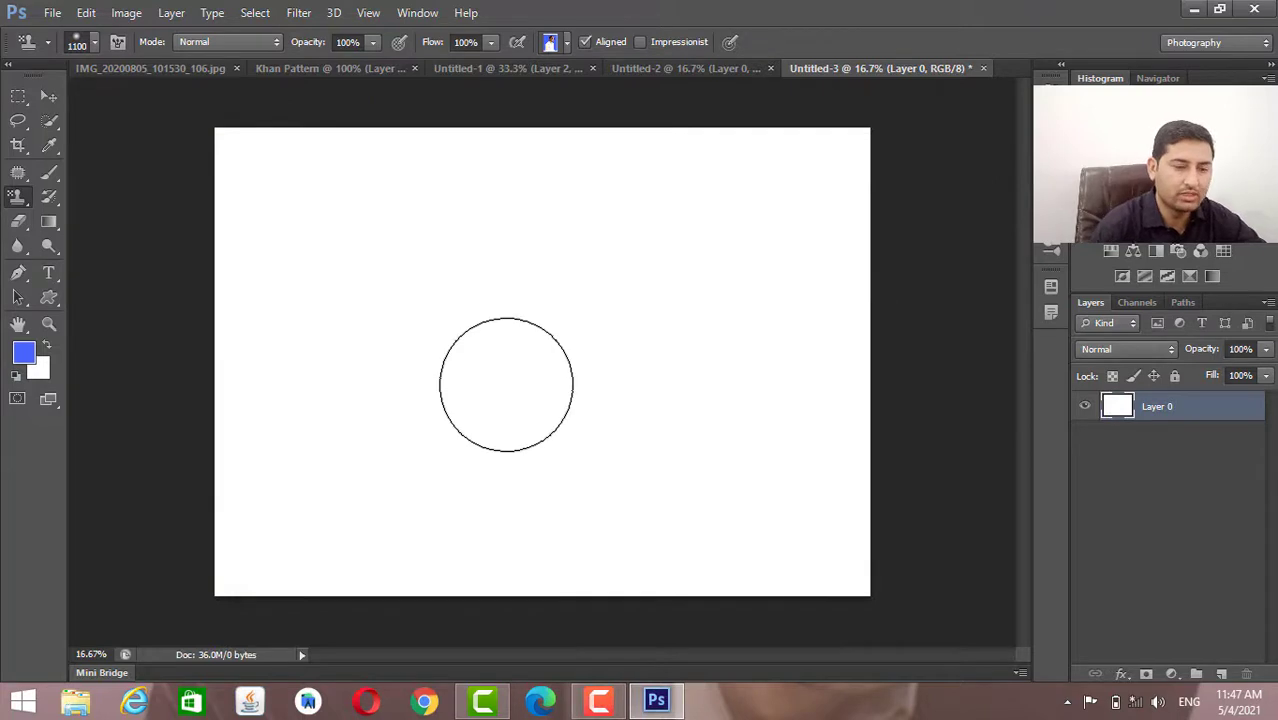
# Extend the canvas to the right to nearly double its width with the Crop tool, and fill Layer 0 with the white background colour.
pyautogui.press('c')
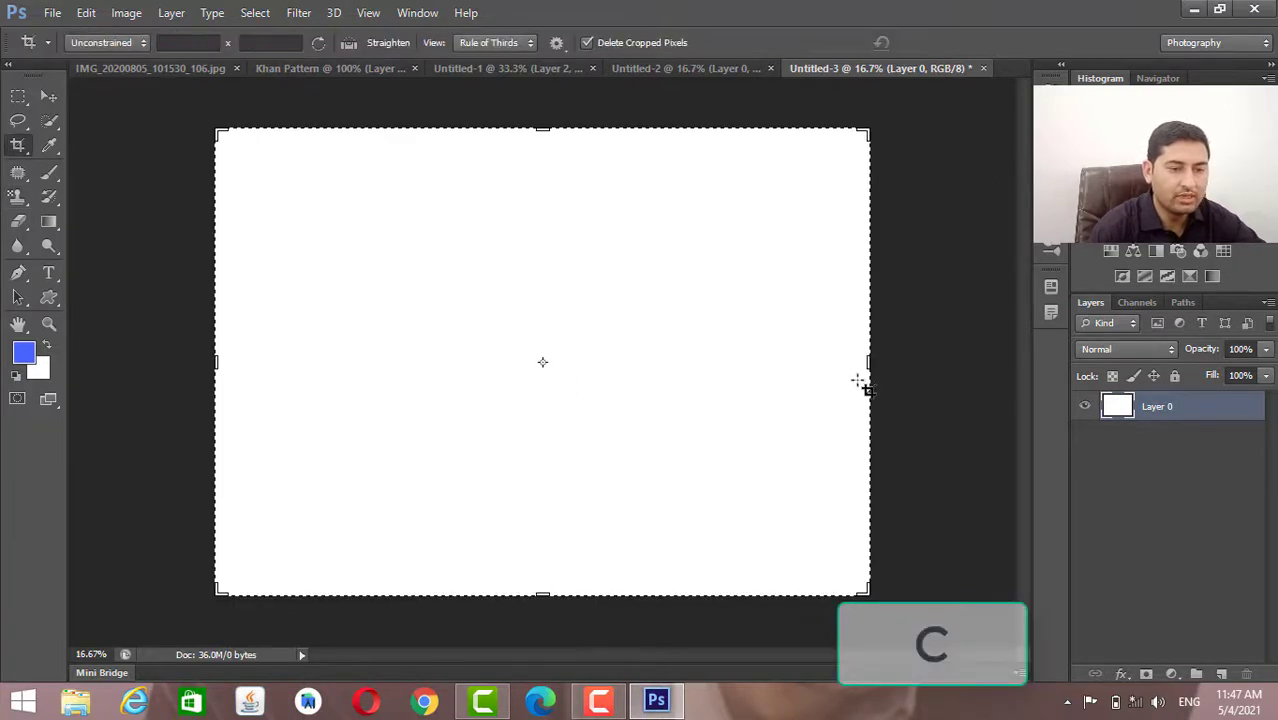
pyautogui.moveTo(868, 364); pyautogui.dragTo(922, 391)
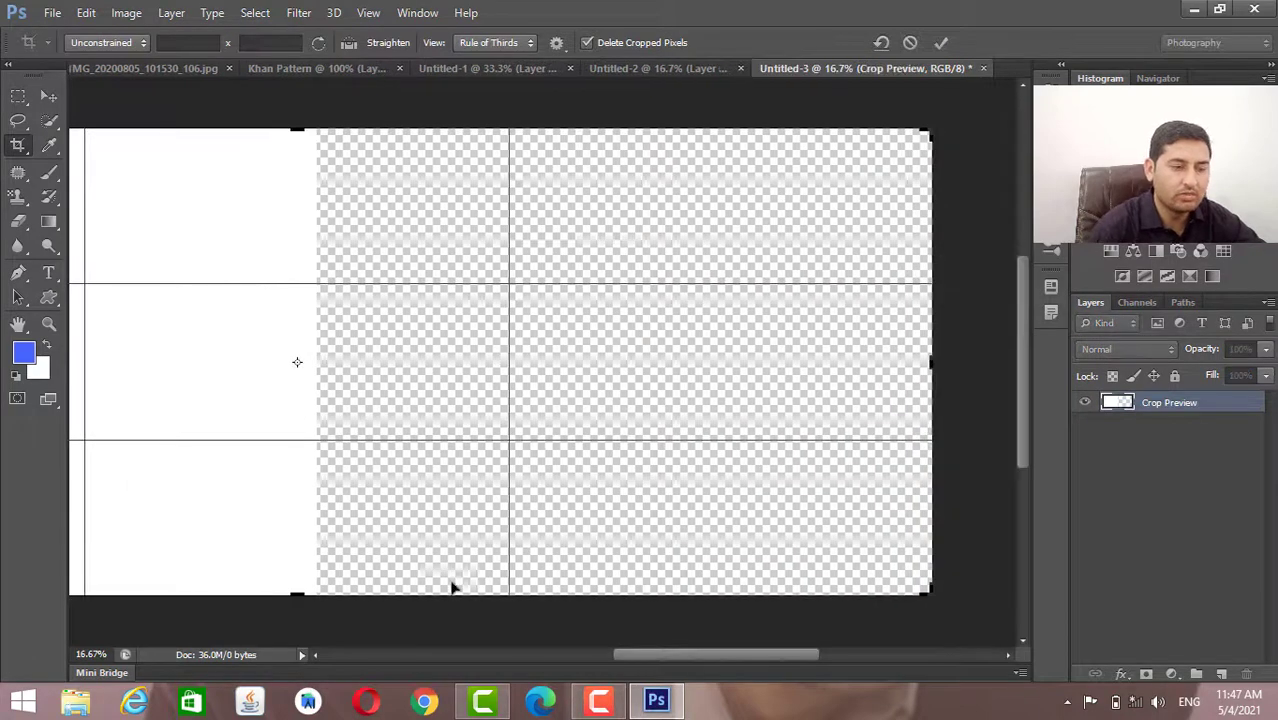
pyautogui.press('Return')
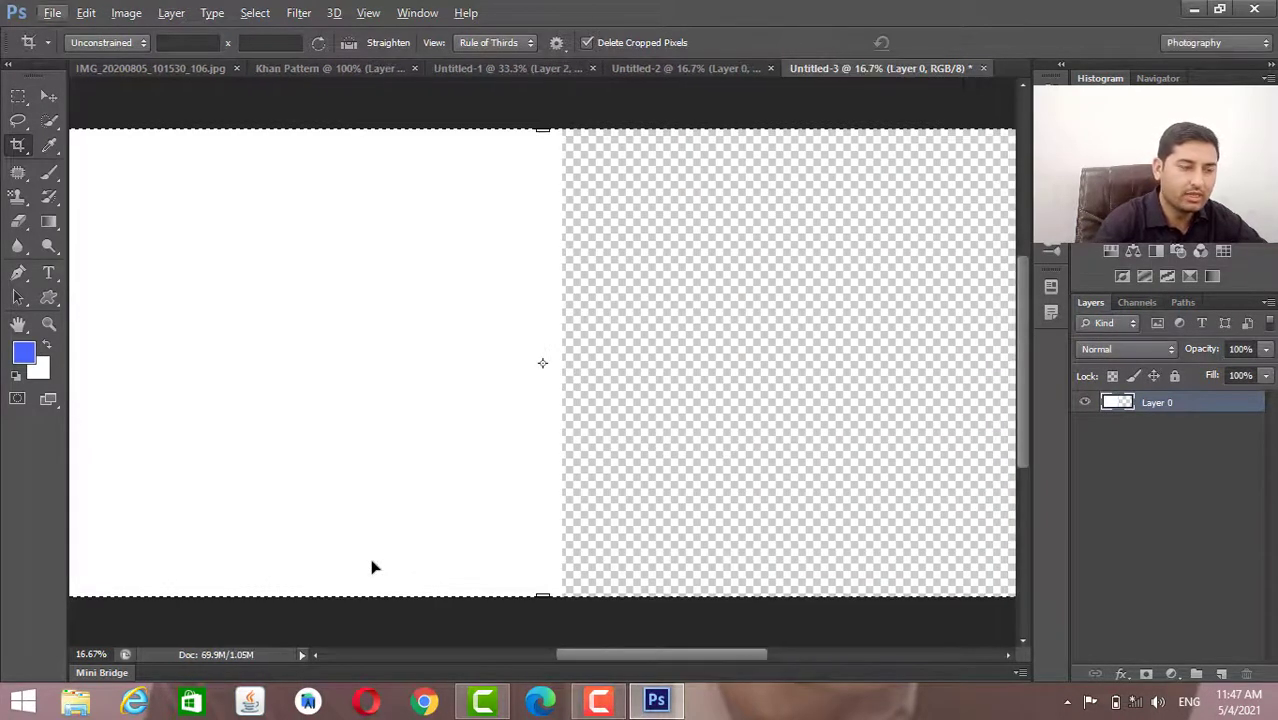
pyautogui.hotkey('ctrl', 'BackSpace')
pyautogui.hotkey('ctrl', '-')
pyautogui.hotkey('ctrl', '-')
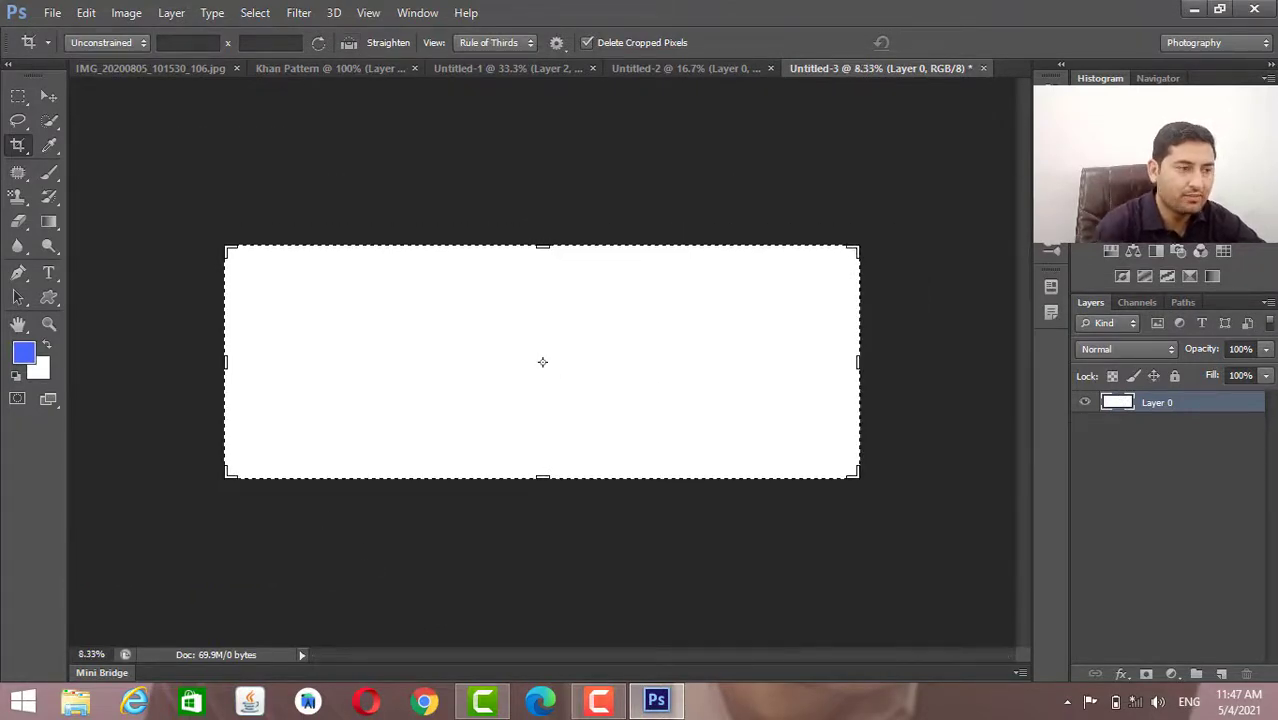
# Paint the blue-background portrait pattern over the whole widened canvas with the Pattern Stamp tool.
pyautogui.click(17, 196)
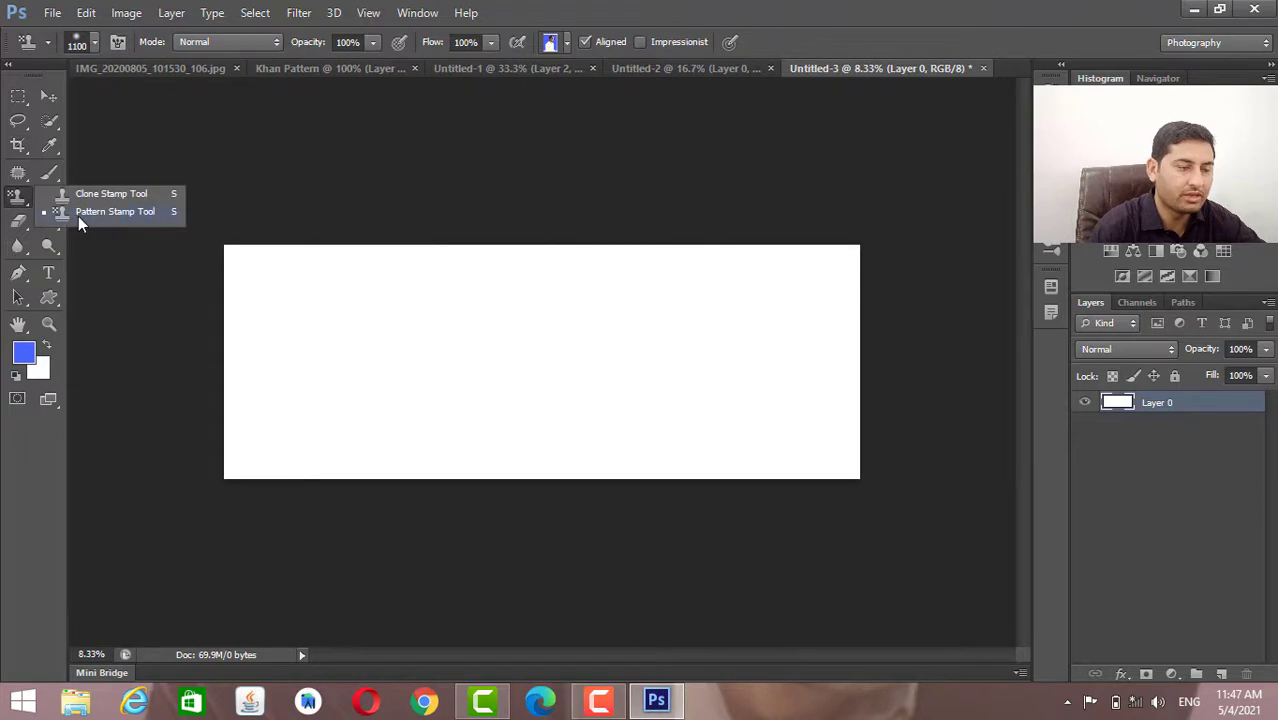
pyautogui.click(78, 216)
pyautogui.moveTo(520, 330)
pyautogui.mouseDown()
pyautogui.moveTo(392, 314)
pyautogui.moveTo(286, 341)
pyautogui.moveTo(396, 268)
pyautogui.moveTo(232, 258)
pyautogui.moveTo(264, 263)
pyautogui.moveTo(201, 325)
pyautogui.moveTo(538, 388)
pyautogui.moveTo(294, 315)
pyautogui.moveTo(319, 337)
pyautogui.moveTo(542, 419)
pyautogui.moveTo(572, 321)
pyautogui.moveTo(675, 278)
pyautogui.moveTo(829, 298)
pyautogui.moveTo(344, 419)
pyautogui.moveTo(457, 424)
pyautogui.moveTo(415, 336)
pyautogui.moveTo(816, 278)
pyautogui.moveTo(396, 271)
pyautogui.moveTo(630, 261)
pyautogui.moveTo(835, 337)
pyautogui.moveTo(881, 289)
pyautogui.moveTo(851, 254)
pyautogui.moveTo(845, 348)
pyautogui.moveTo(700, 379)
pyautogui.moveTo(753, 314)
pyautogui.moveTo(550, 383)
pyautogui.moveTo(548, 342)
pyautogui.moveTo(598, 301)
pyautogui.moveTo(555, 317)
pyautogui.moveTo(547, 307)
pyautogui.moveTo(654, 248)
pyautogui.moveTo(539, 263)
pyautogui.moveTo(482, 404)
pyautogui.moveTo(771, 409)
pyautogui.moveTo(866, 375)
pyautogui.moveTo(836, 448)
pyautogui.moveTo(888, 476)
pyautogui.moveTo(728, 510)
pyautogui.moveTo(631, 458)
pyautogui.moveTo(398, 444)
pyautogui.moveTo(241, 454)
pyautogui.moveTo(311, 373)
pyautogui.moveTo(160, 375)
pyautogui.moveTo(222, 257)
pyautogui.moveTo(216, 393)
pyautogui.moveTo(279, 476)
pyautogui.moveTo(664, 488)
pyautogui.moveTo(852, 471)
pyautogui.moveTo(570, 474)
pyautogui.moveTo(581, 457)
pyautogui.moveTo(493, 409)
pyautogui.moveTo(302, 466)
pyautogui.moveTo(757, 534)
pyautogui.mouseUp()
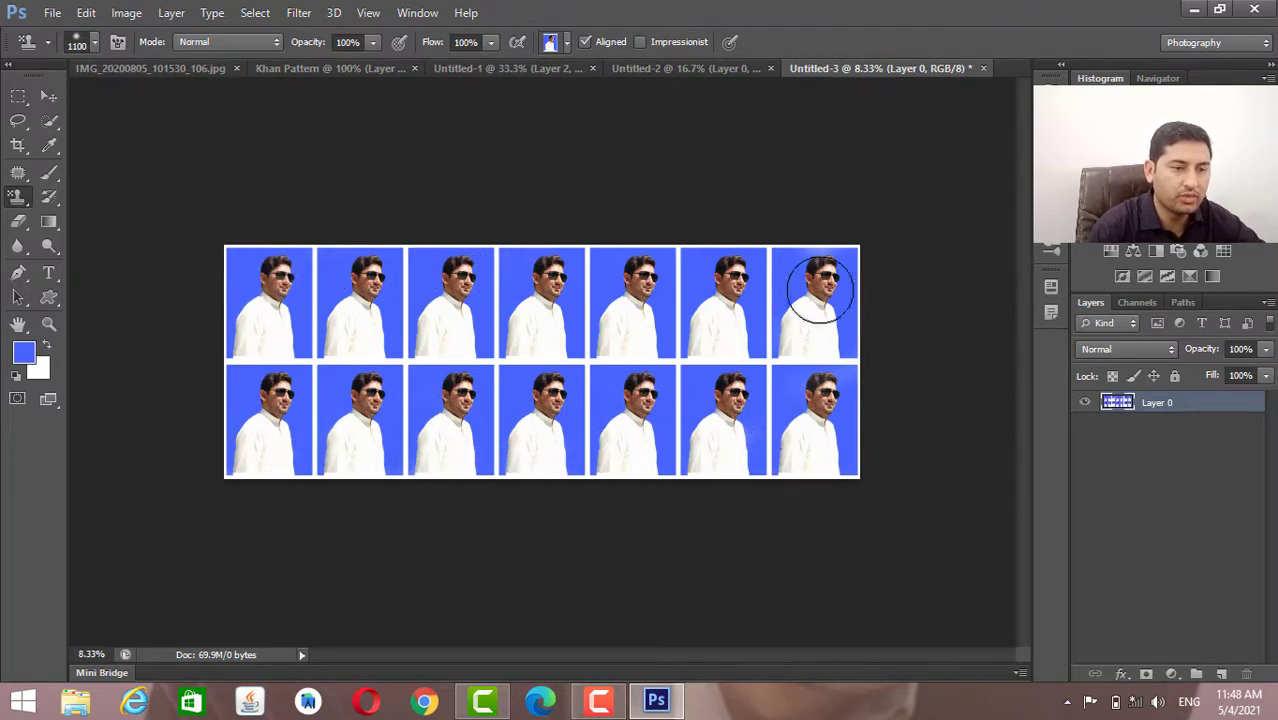
pyautogui.moveTo(820, 290)
pyautogui.mouseDown()
pyautogui.moveTo(320, 299)
pyautogui.moveTo(303, 390)
pyautogui.moveTo(332, 418)
pyautogui.moveTo(629, 452)
pyautogui.mouseUp()
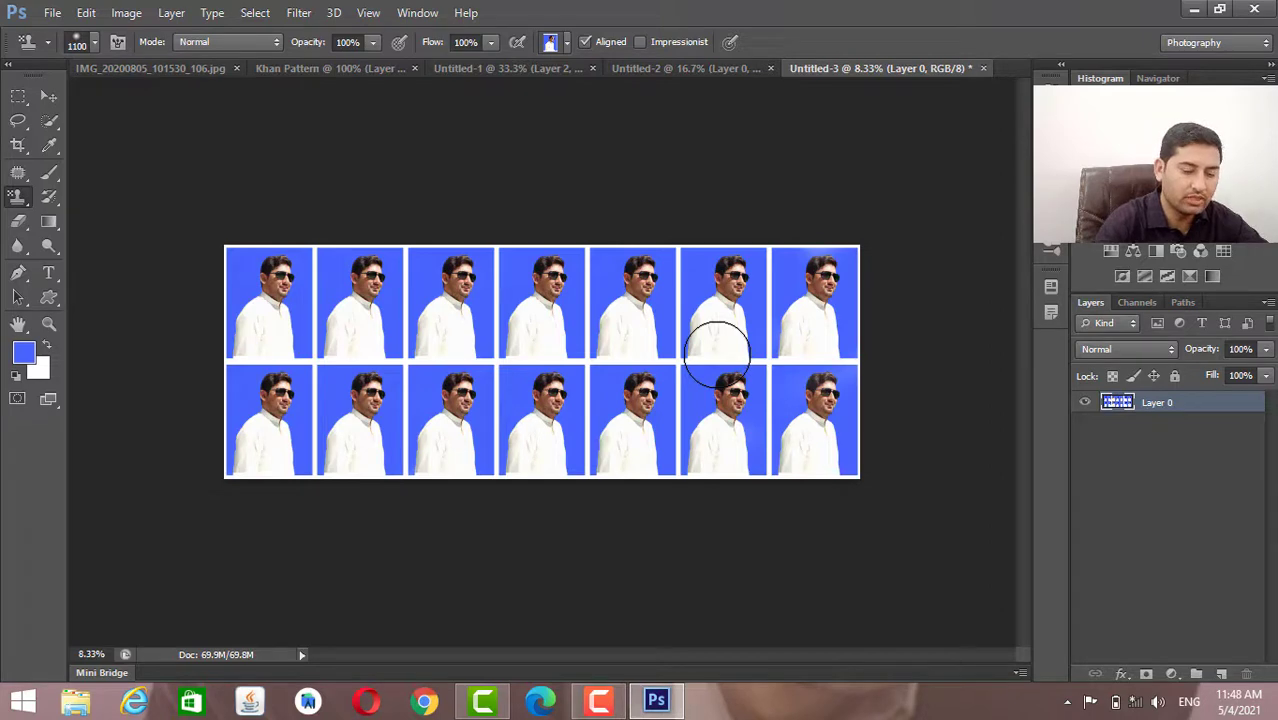
# Extend the canvas downward with the Crop tool to nearly double its height, leaving a transparent area below the two photo rows.
pyautogui.press('c')
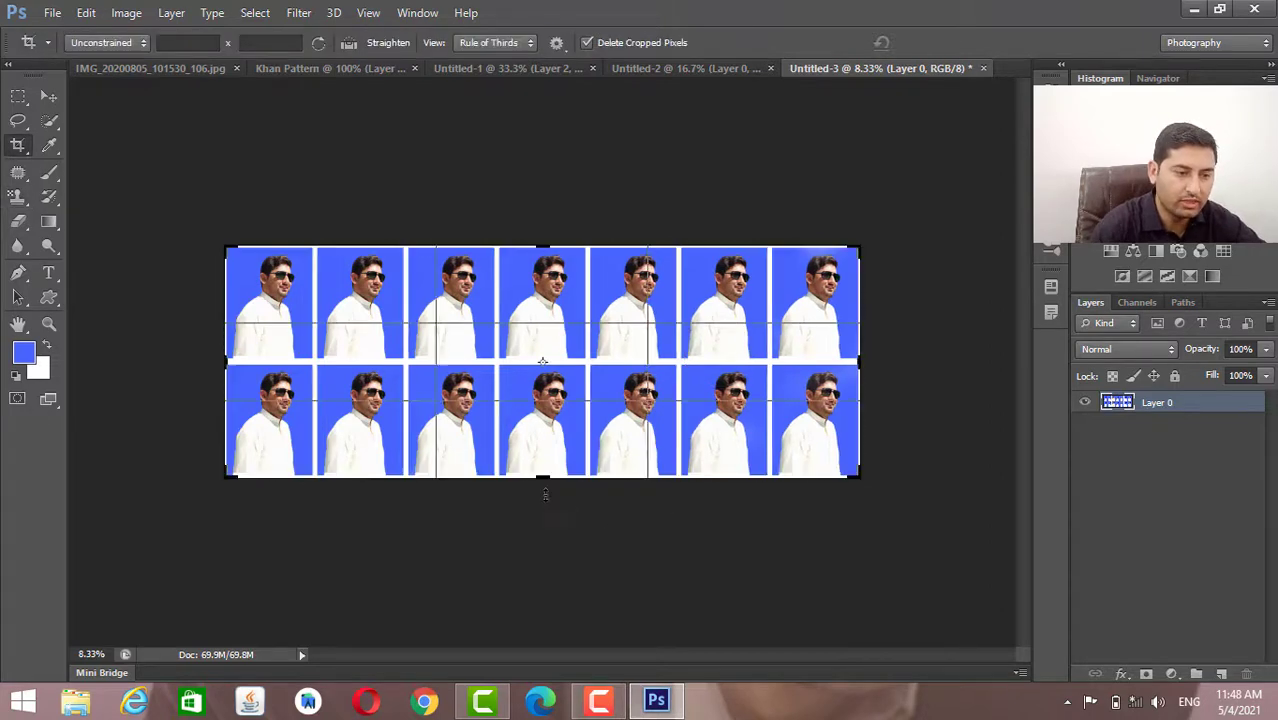
pyautogui.moveTo(543, 482); pyautogui.dragTo(550, 575)
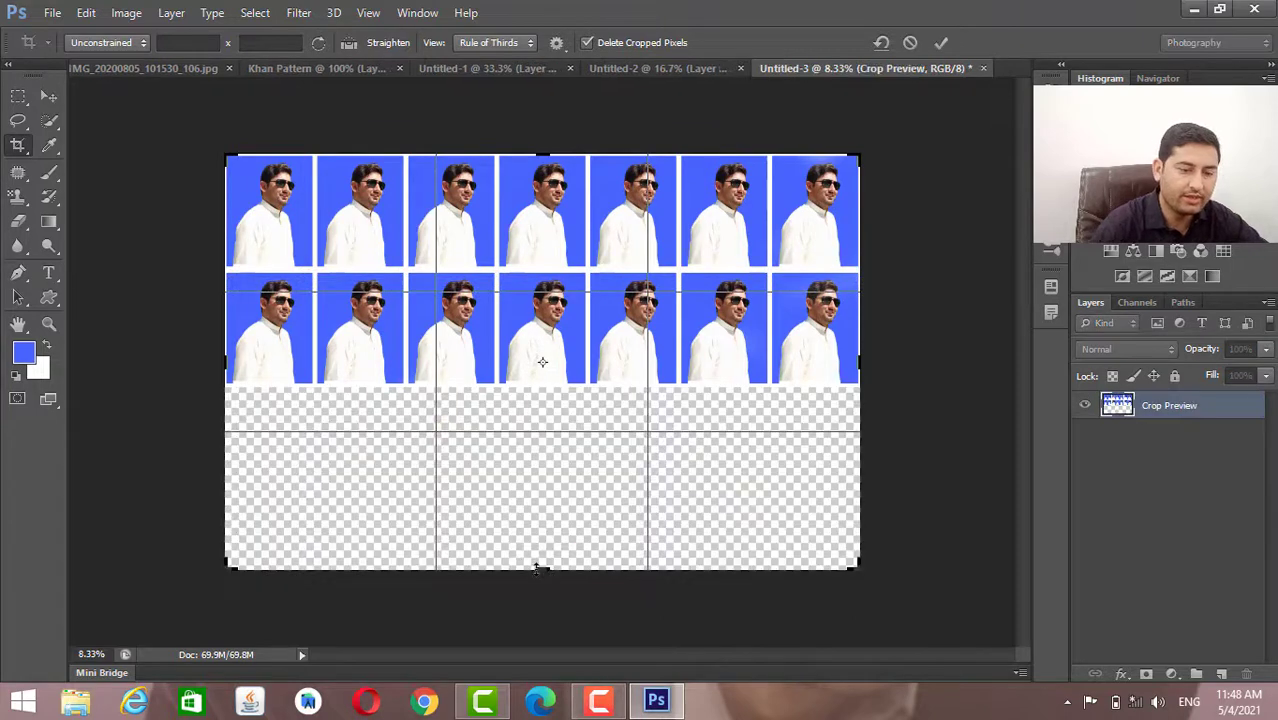
pyautogui.press('Return')
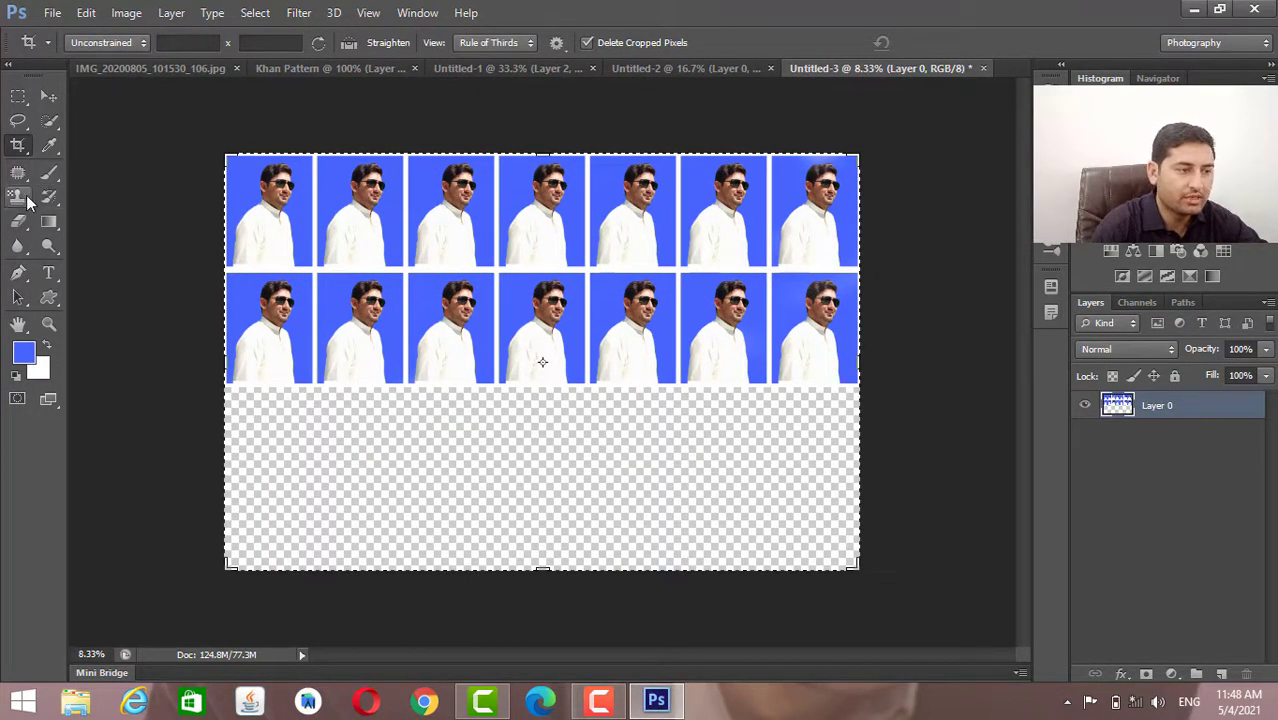
# Paint the blue-background portrait pattern over the whole transparent lower area of Layer 0 with the Pattern Stamp tool, going over any faint spots.
pyautogui.moveTo(27, 203); pyautogui.dragTo(58, 207)
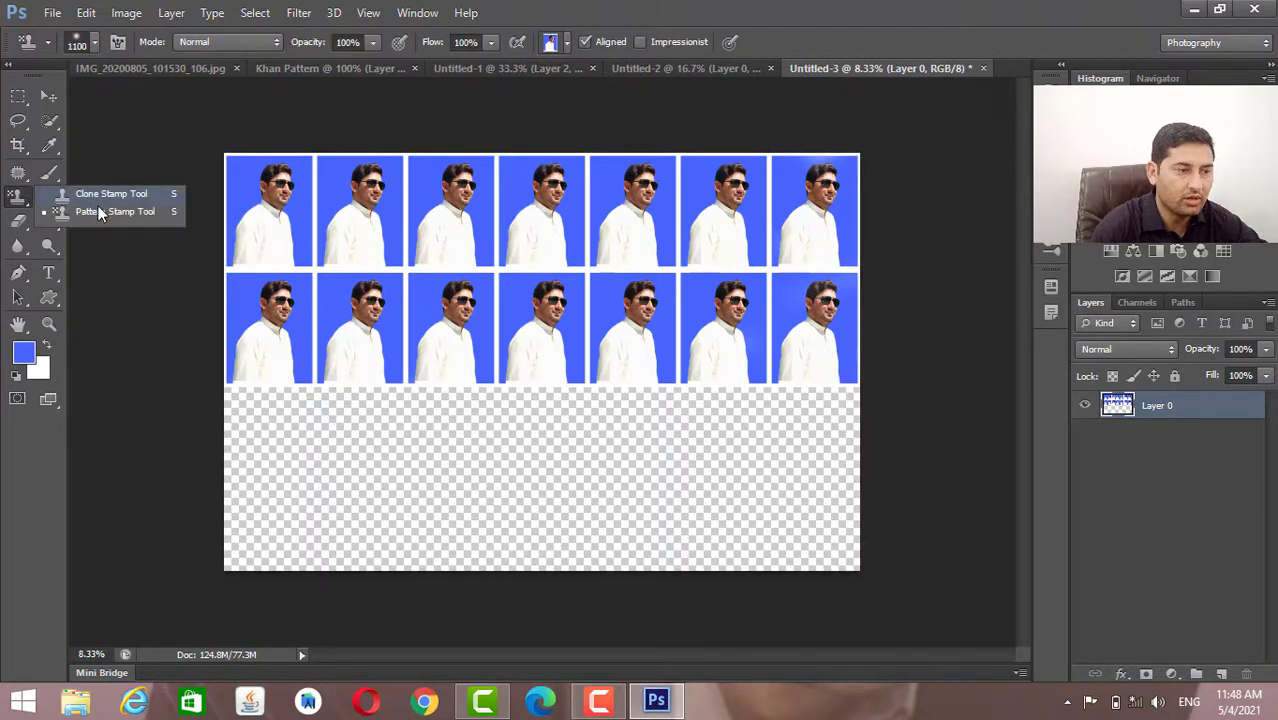
pyautogui.click(99, 211)
pyautogui.moveTo(291, 423)
pyautogui.mouseDown()
pyautogui.moveTo(363, 398)
pyautogui.moveTo(298, 424)
pyautogui.moveTo(311, 369)
pyautogui.moveTo(193, 446)
pyautogui.moveTo(435, 472)
pyautogui.mouseUp()
pyautogui.moveTo(207, 443)
pyautogui.mouseDown()
pyautogui.moveTo(758, 481)
pyautogui.moveTo(658, 391)
pyautogui.moveTo(460, 394)
pyautogui.moveTo(766, 430)
pyautogui.moveTo(755, 406)
pyautogui.moveTo(853, 393)
pyautogui.moveTo(781, 460)
pyautogui.moveTo(845, 427)
pyautogui.moveTo(781, 369)
pyautogui.moveTo(868, 426)
pyautogui.moveTo(588, 476)
pyautogui.moveTo(628, 516)
pyautogui.moveTo(246, 503)
pyautogui.moveTo(135, 643)
pyautogui.moveTo(504, 447)
pyautogui.moveTo(531, 508)
pyautogui.moveTo(400, 495)
pyautogui.moveTo(243, 453)
pyautogui.moveTo(361, 562)
pyautogui.moveTo(301, 549)
pyautogui.moveTo(257, 508)
pyautogui.moveTo(308, 543)
pyautogui.moveTo(564, 515)
pyautogui.moveTo(600, 532)
pyautogui.mouseUp()
pyautogui.moveTo(340, 410)
pyautogui.mouseDown()
pyautogui.moveTo(331, 374)
pyautogui.moveTo(579, 394)
pyautogui.moveTo(572, 417)
pyautogui.moveTo(842, 436)
pyautogui.moveTo(836, 531)
pyautogui.moveTo(793, 462)
pyautogui.moveTo(802, 456)
pyautogui.moveTo(792, 576)
pyautogui.moveTo(693, 590)
pyautogui.moveTo(845, 515)
pyautogui.moveTo(870, 522)
pyautogui.moveTo(668, 485)
pyautogui.moveTo(667, 472)
pyautogui.mouseUp()
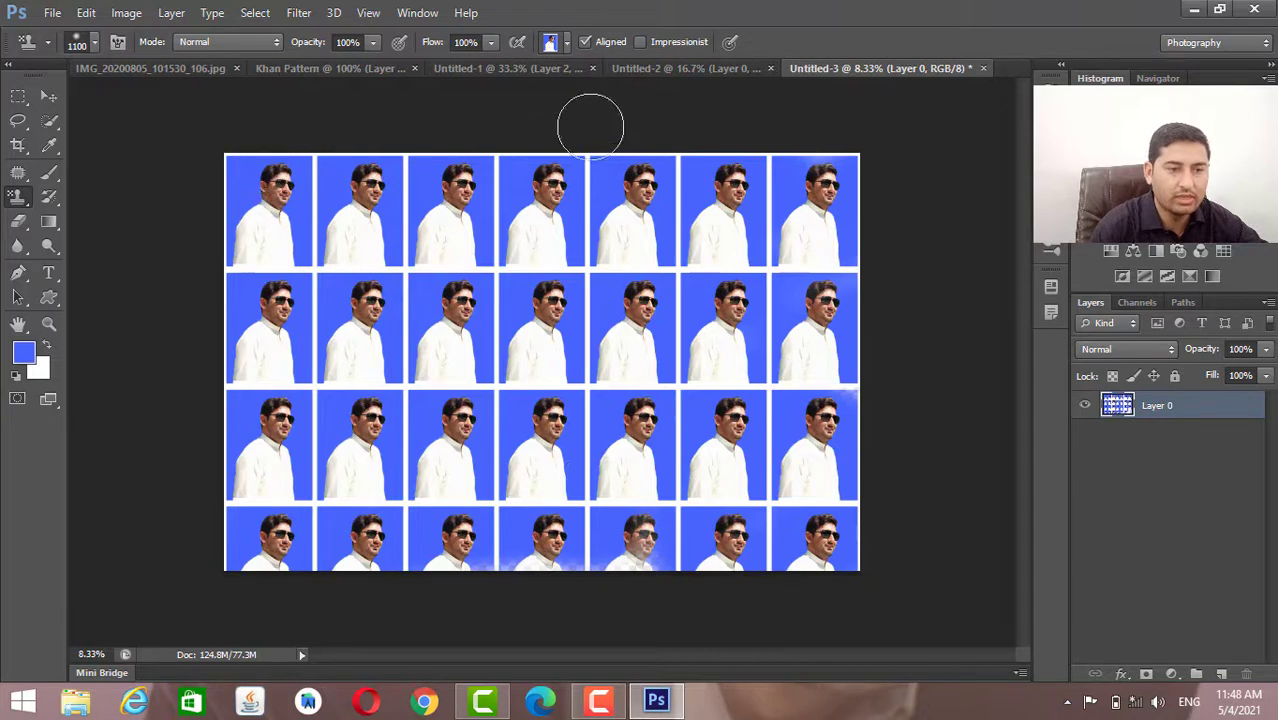
pyautogui.moveTo(572, 562); pyautogui.dragTo(490, 565)
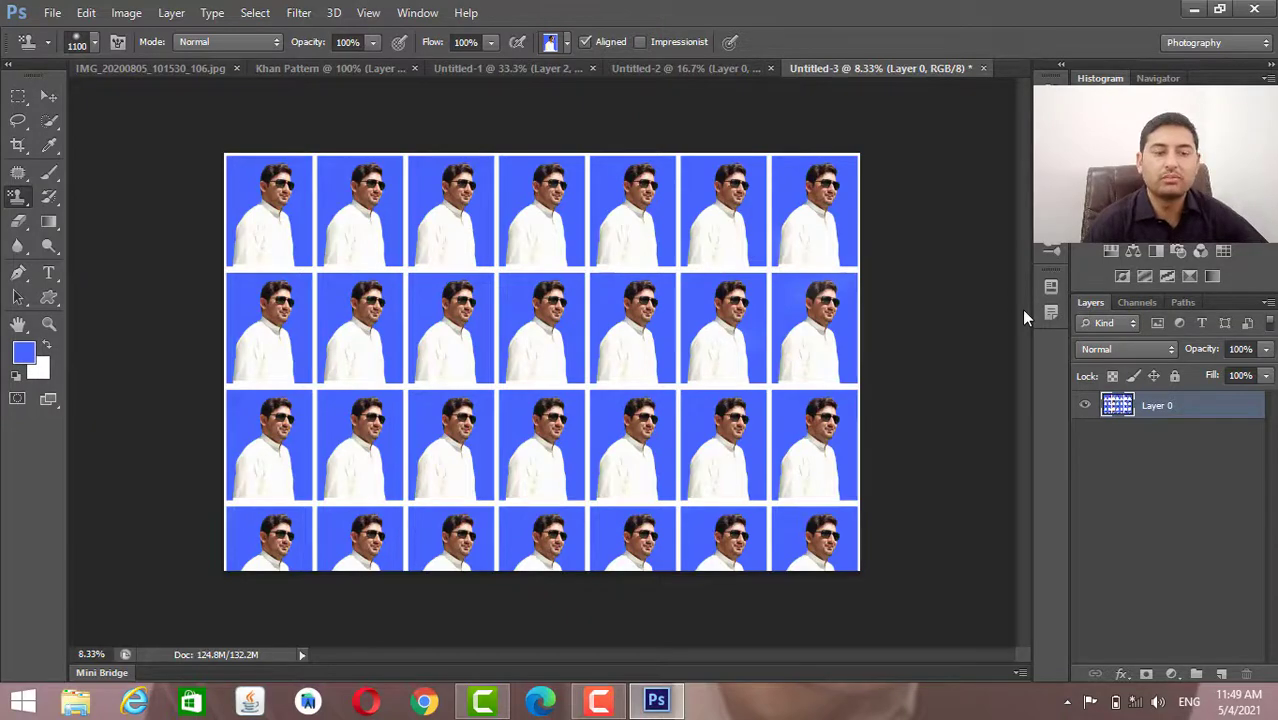
pyautogui.hotkey('ctrl', '+')
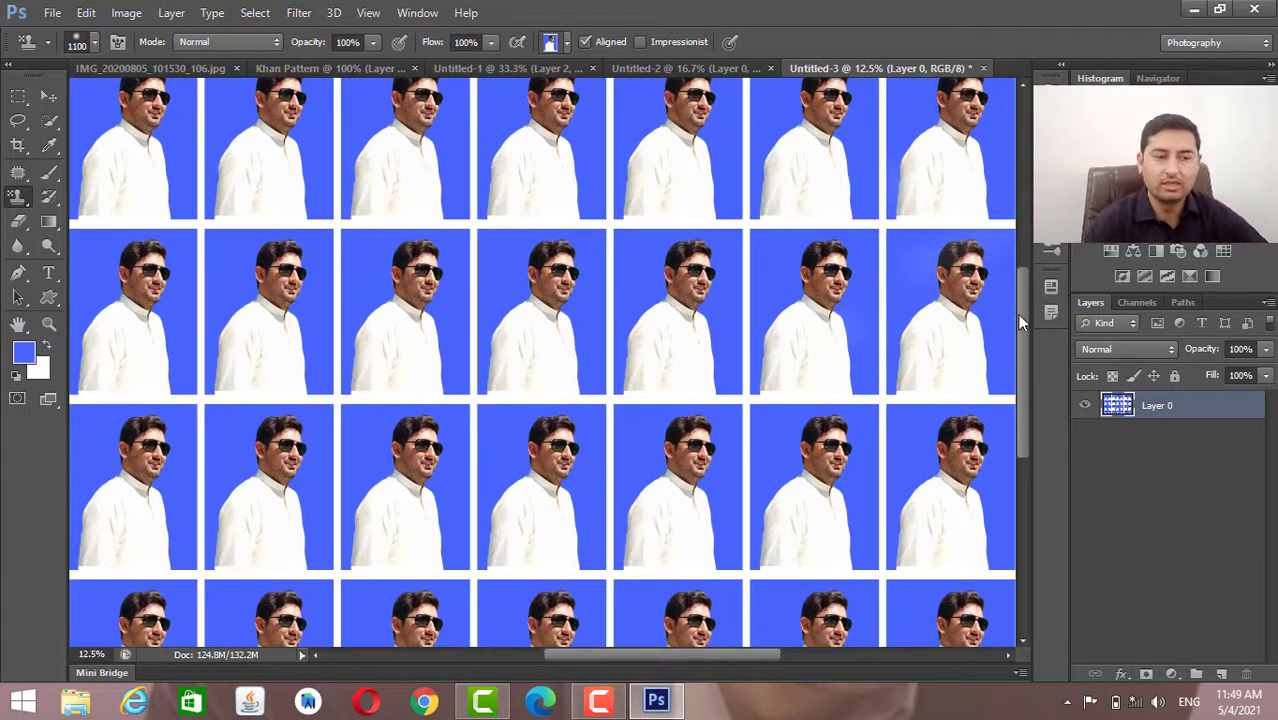
pyautogui.scroll(3, 1005, 310)
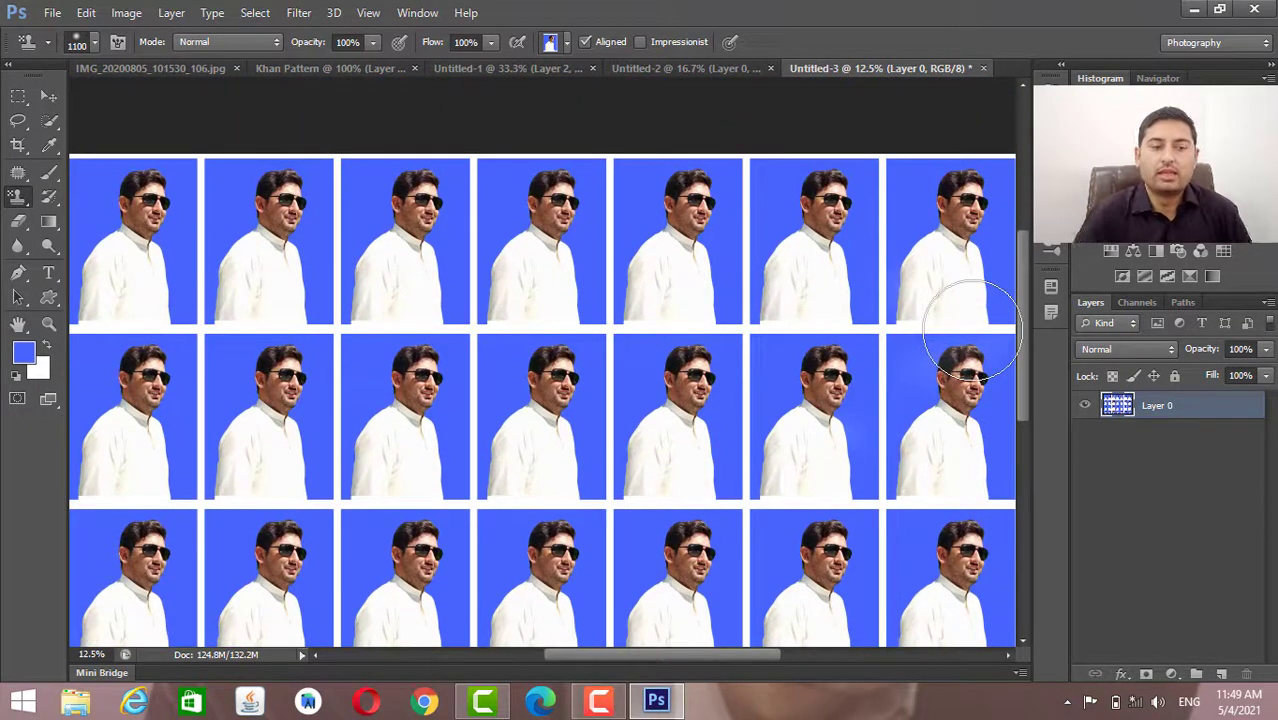